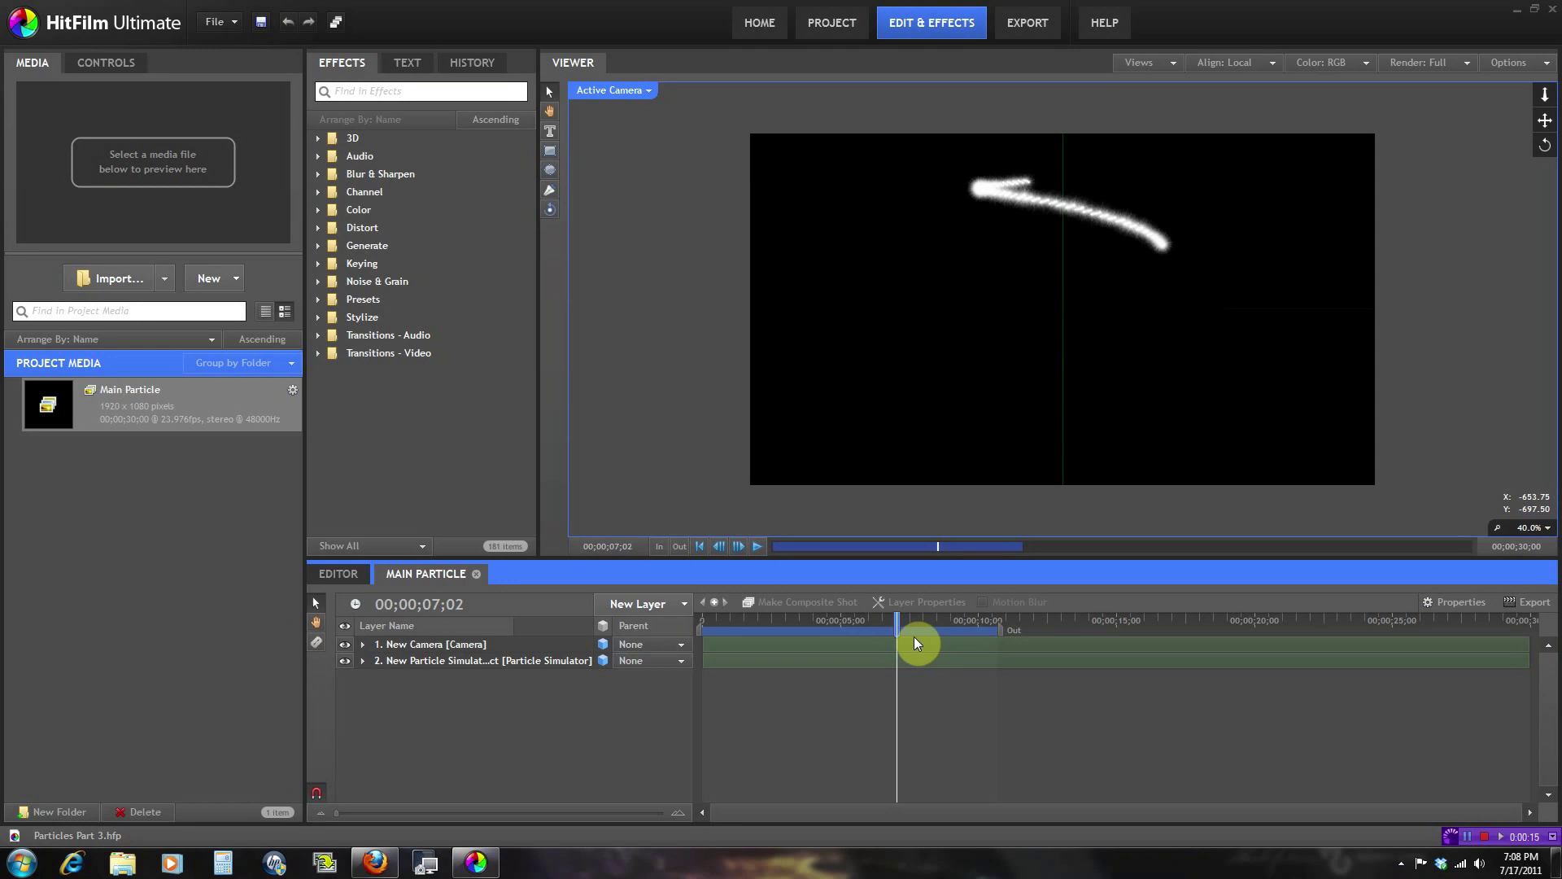
# Review the particle trail by scrubbing the timeline and playing the animation.
pyautogui.moveTo(879, 627); pyautogui.dragTo(820, 630)
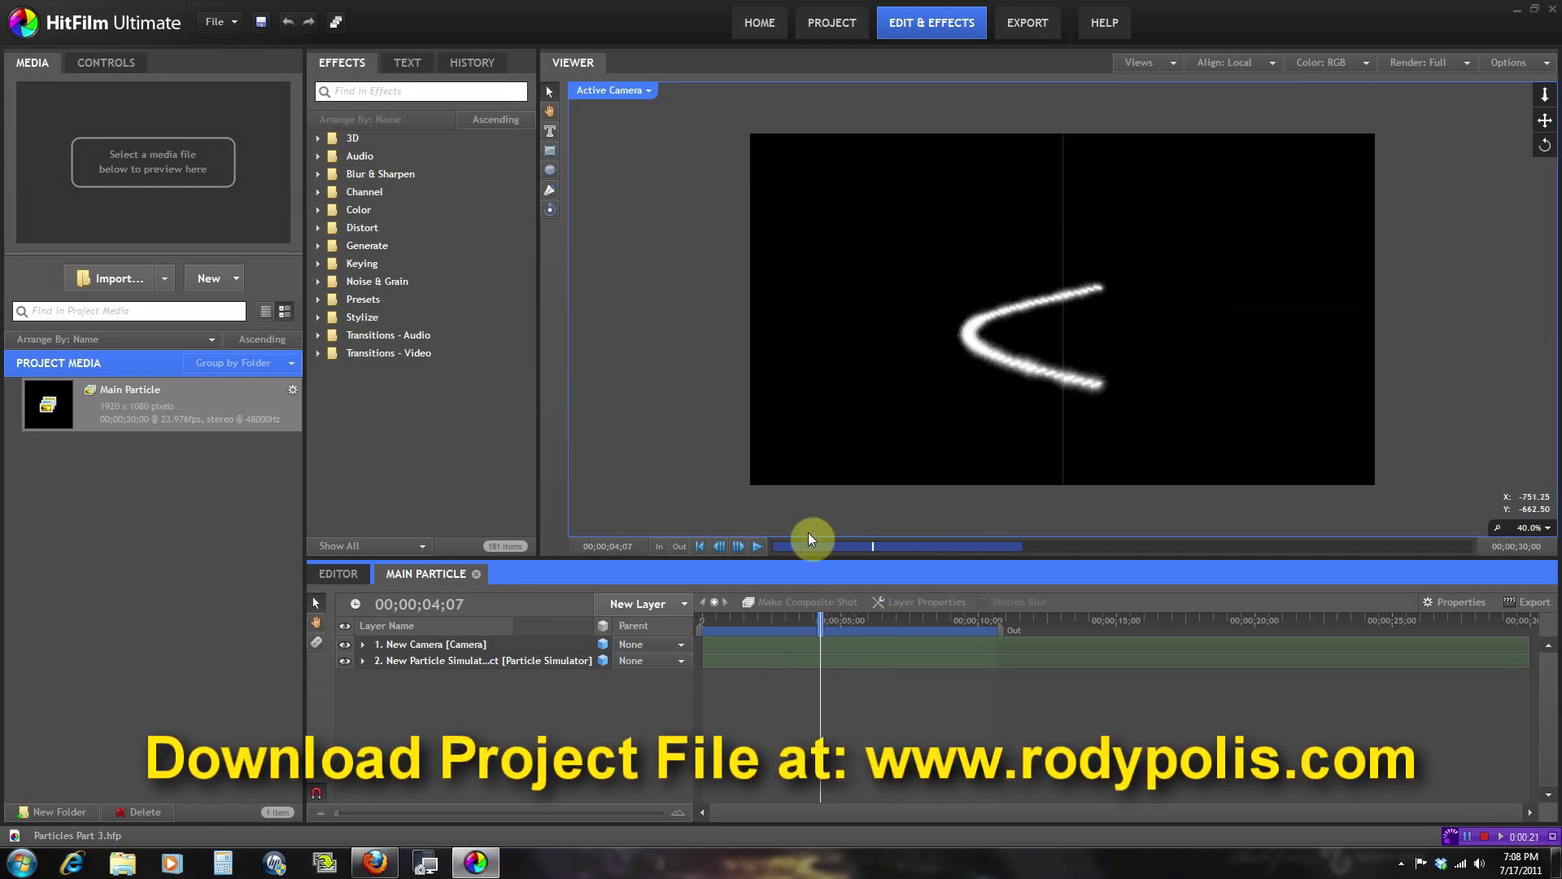
pyautogui.click(375, 862)
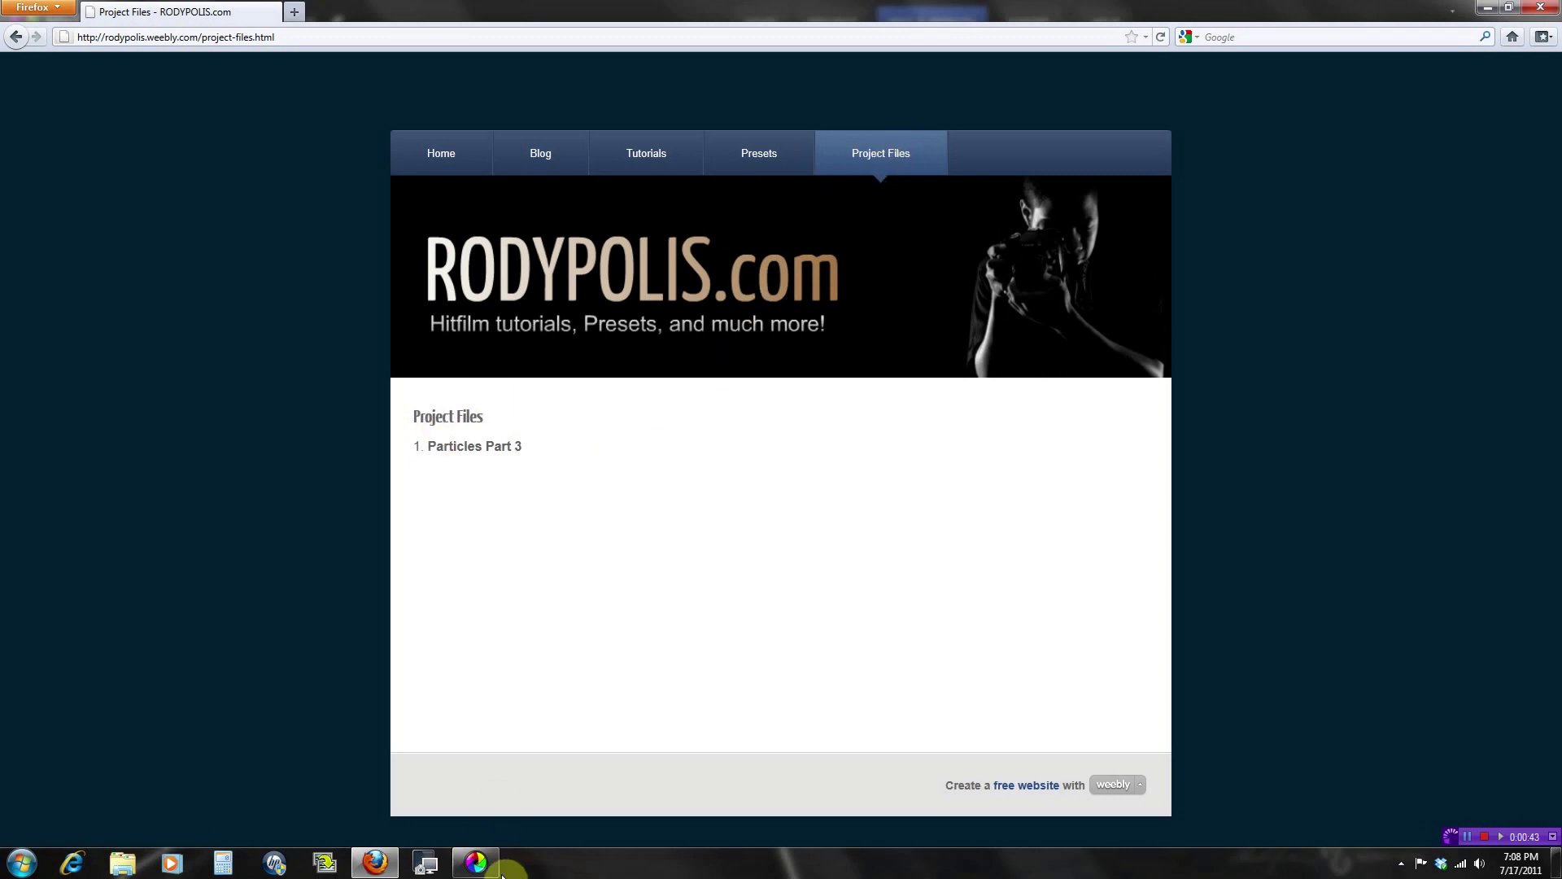
pyautogui.click(476, 862)
pyautogui.moveTo(730, 628); pyautogui.dragTo(703, 631)
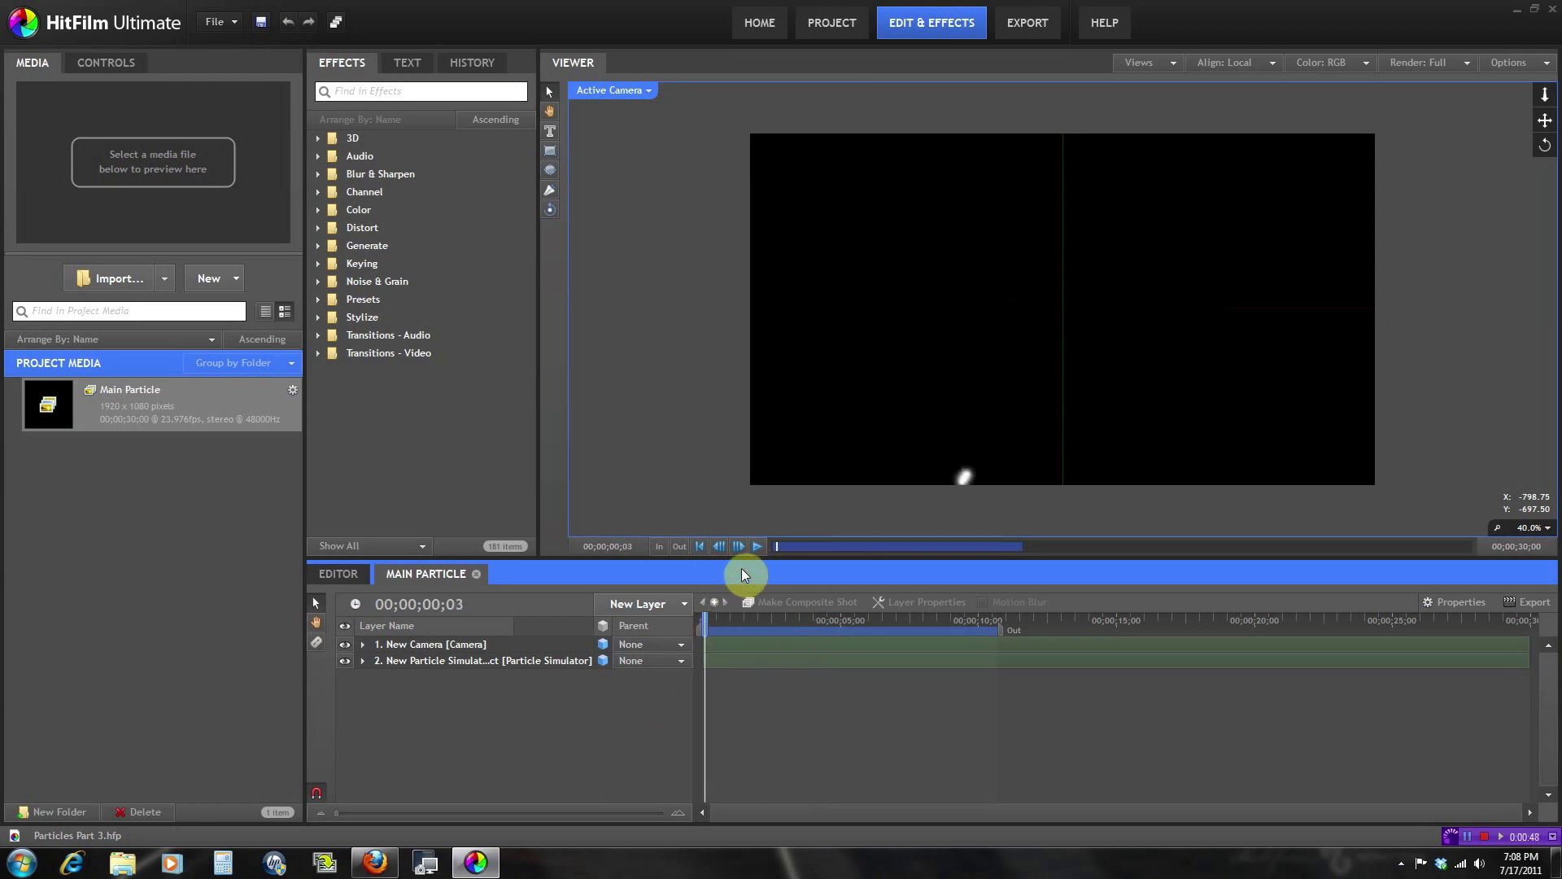
pyautogui.click(763, 545)
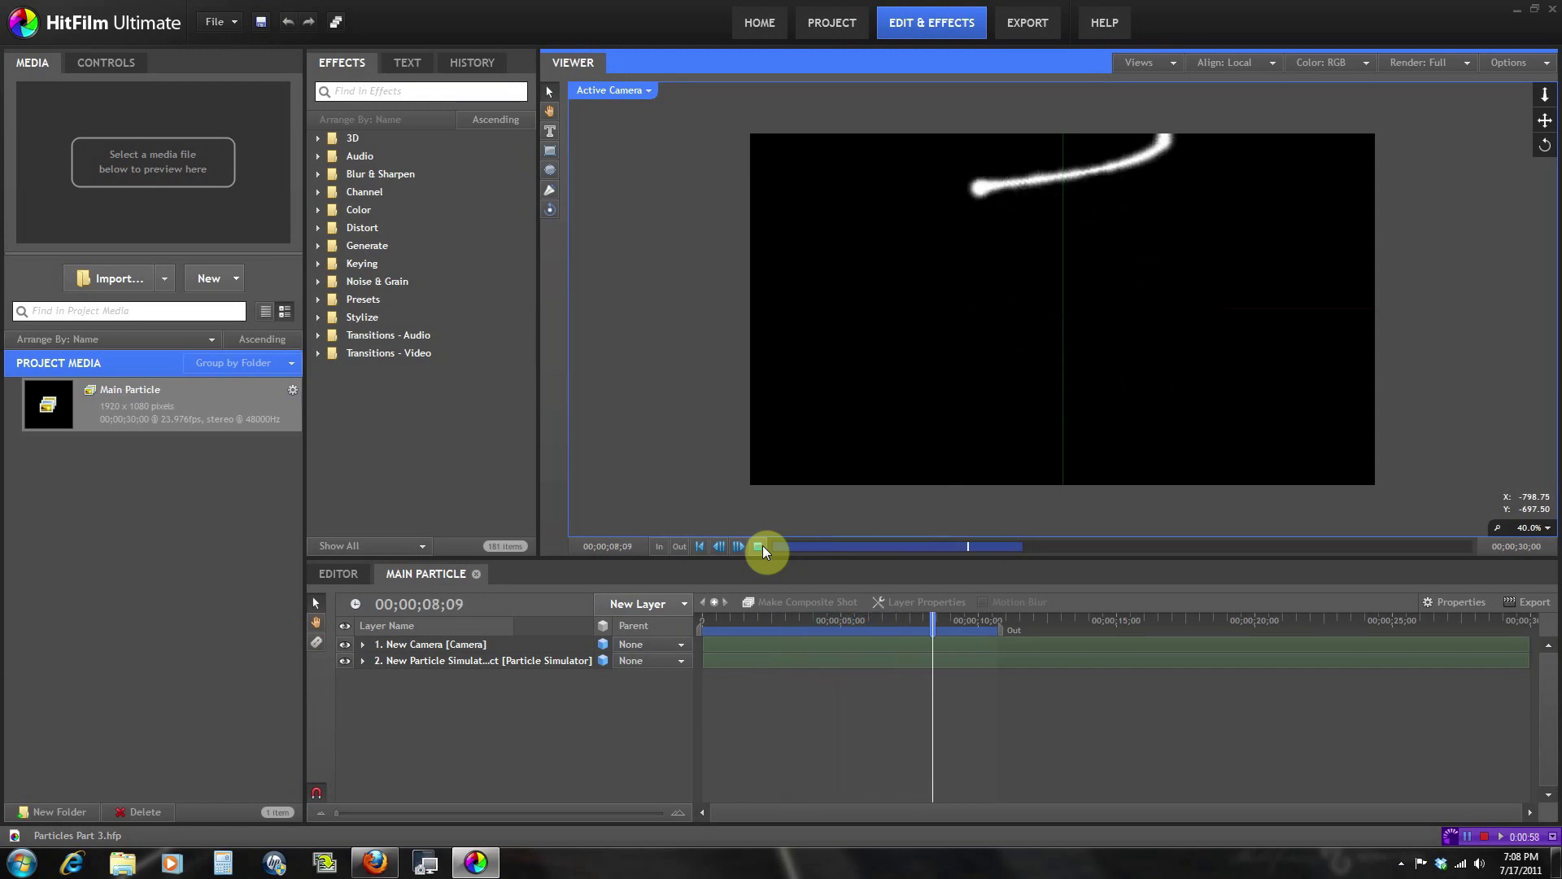
pyautogui.click(760, 546)
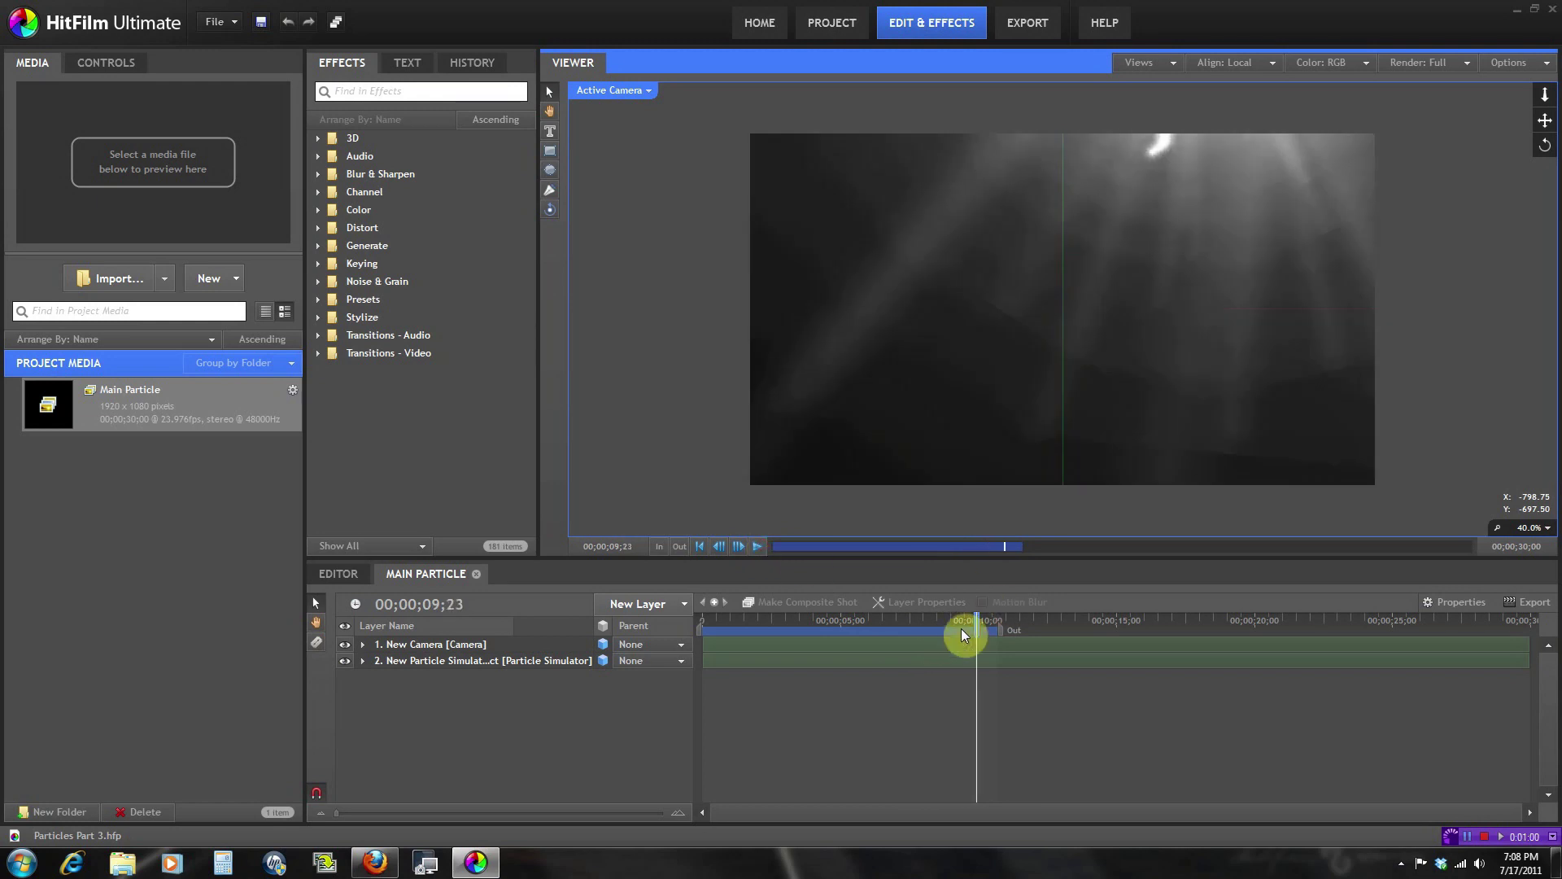
pyautogui.moveTo(973, 632); pyautogui.dragTo(733, 616)
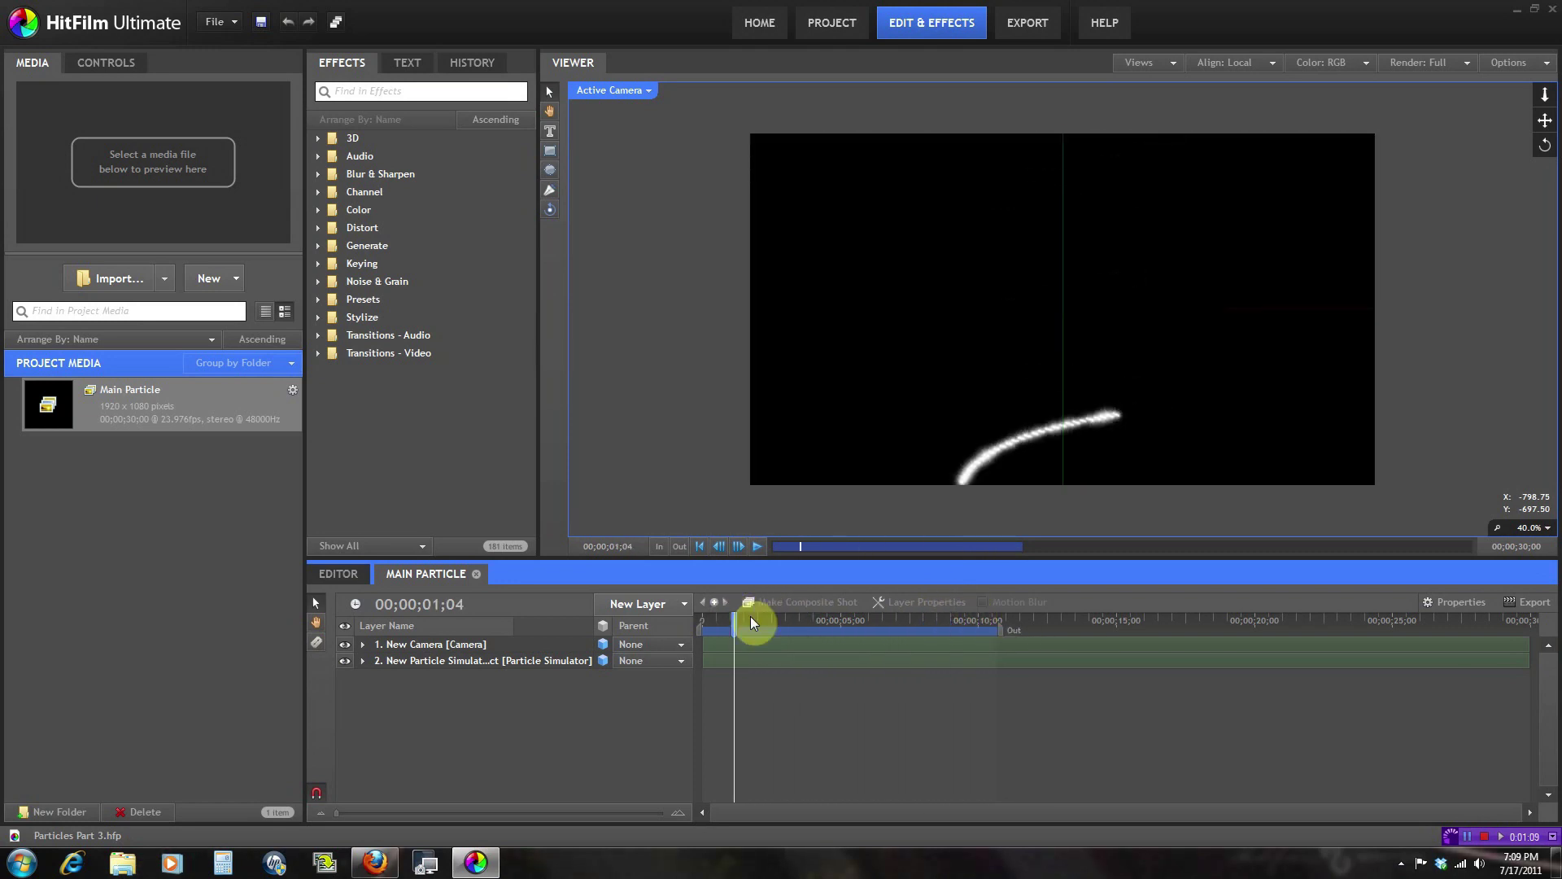
# Select the Particle Simulator layer and expand Emitters > Emitter > Particle Systems > Particle System.
pyautogui.click(504, 663)
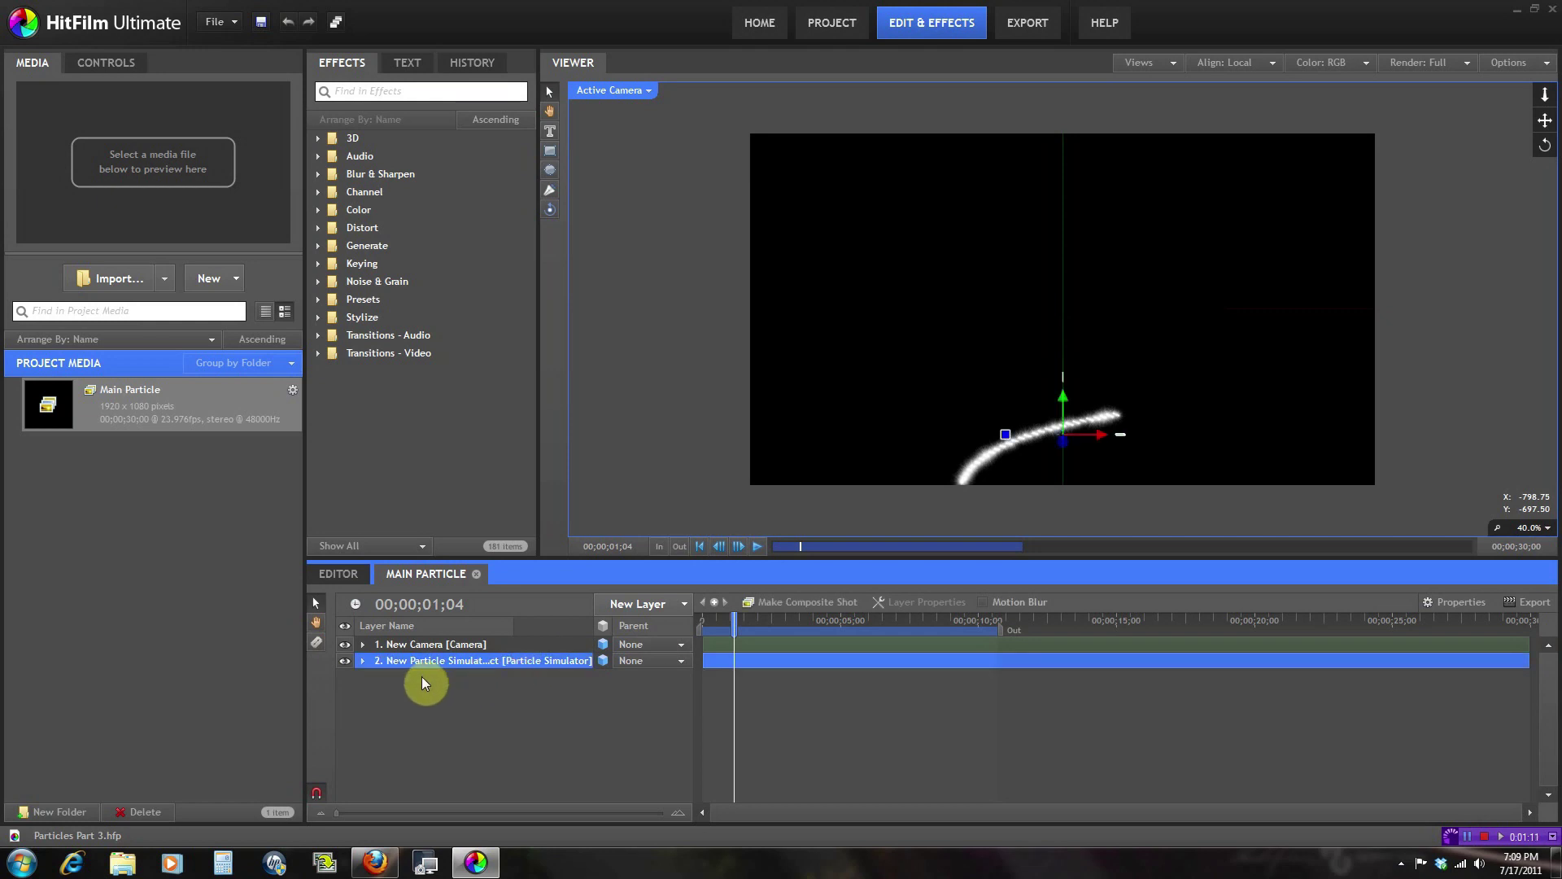
pyautogui.click(363, 660)
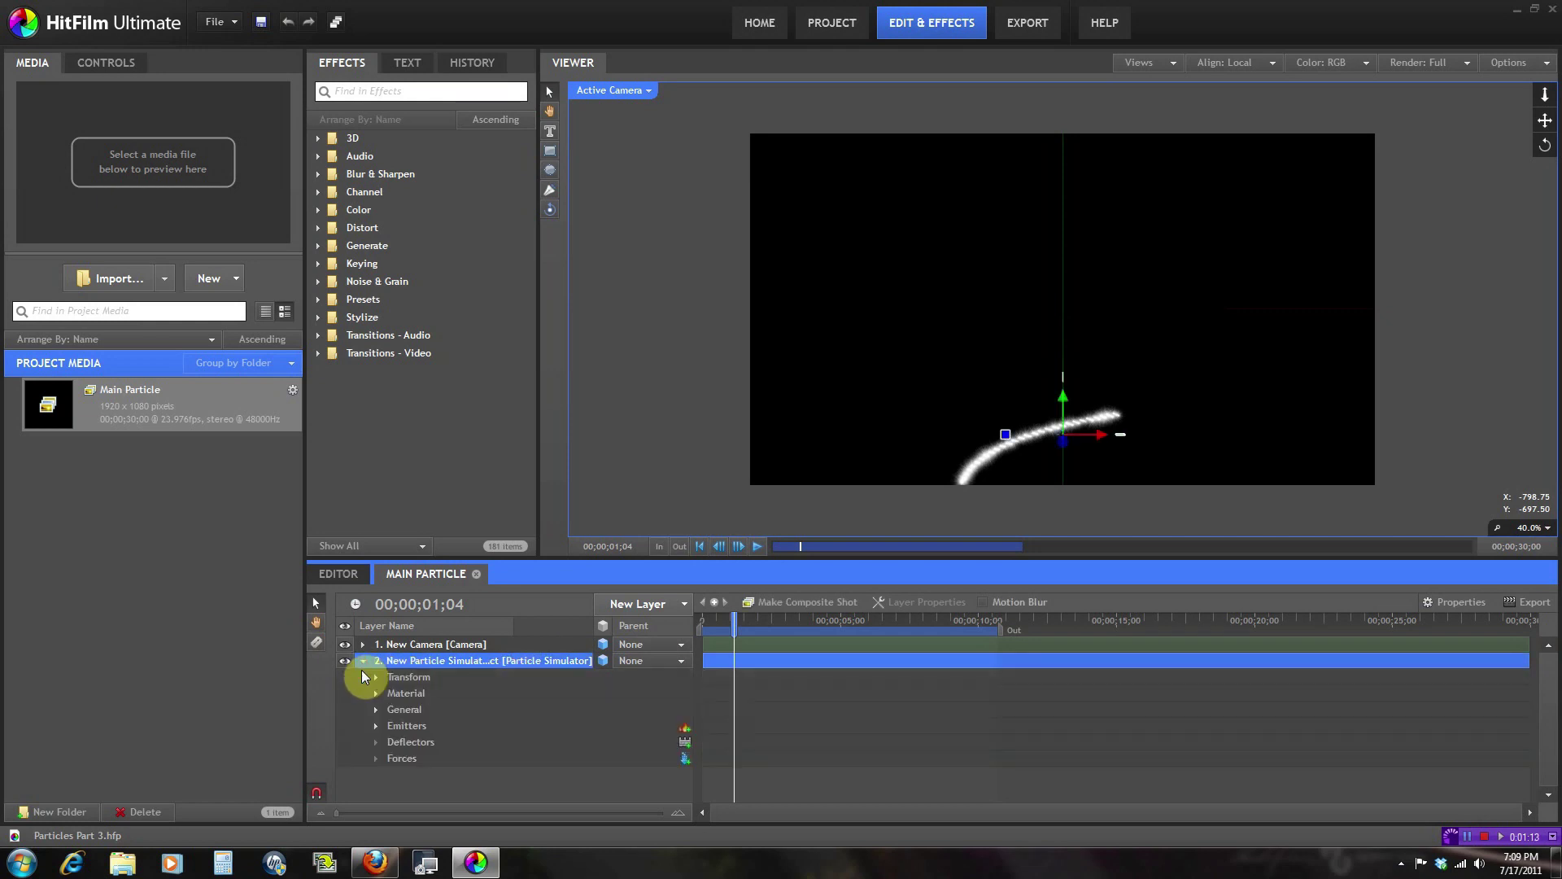
pyautogui.click(377, 725)
pyautogui.click(394, 742)
pyautogui.scroll(-1, 397, 741)
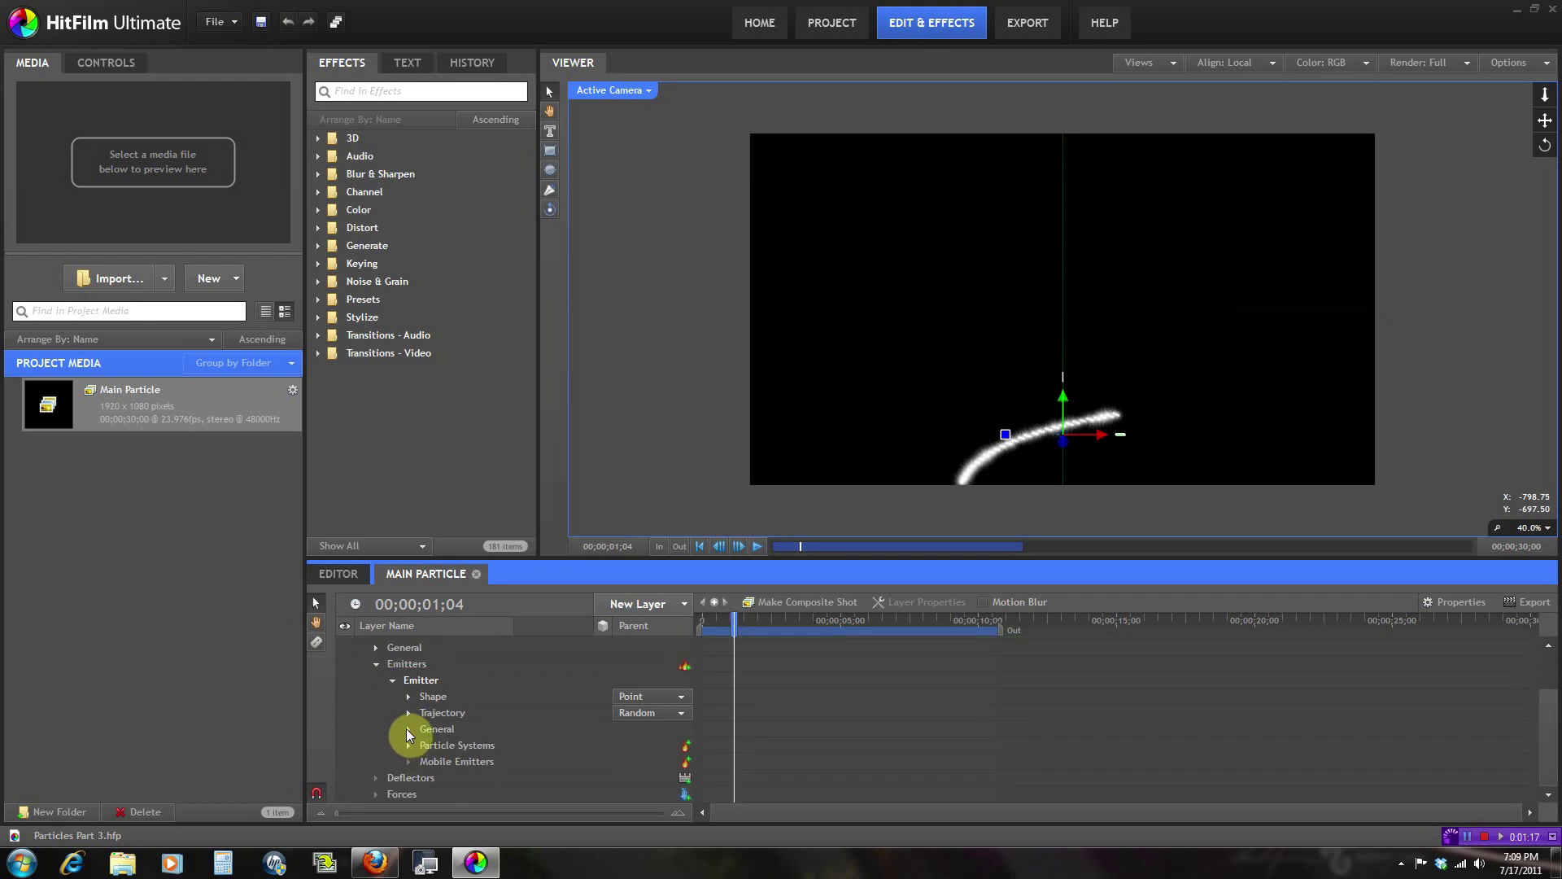
pyautogui.click(408, 744)
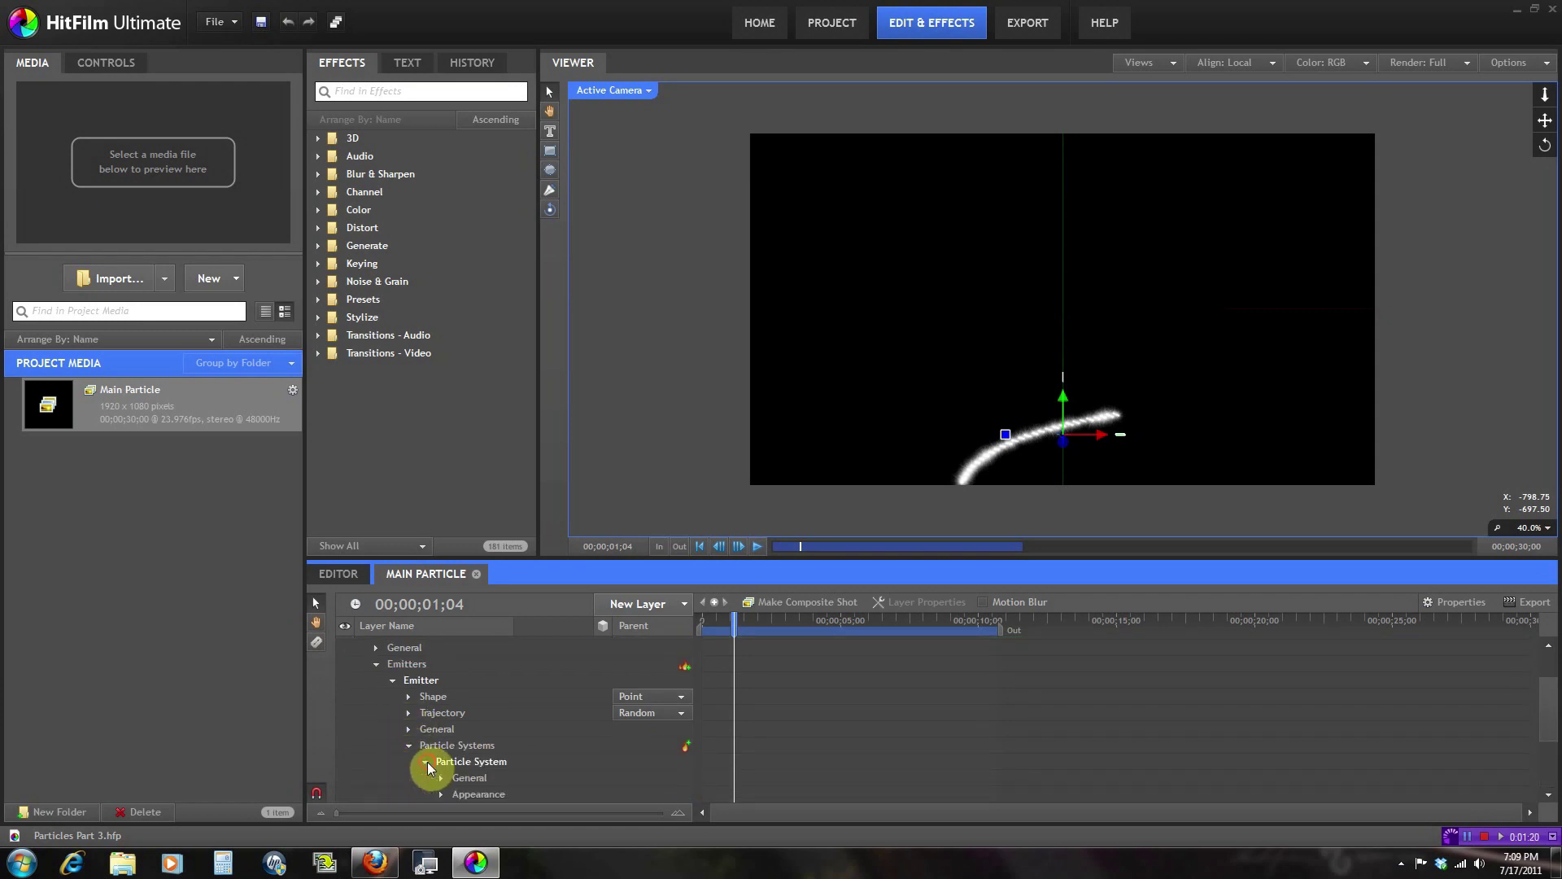
pyautogui.click(425, 761)
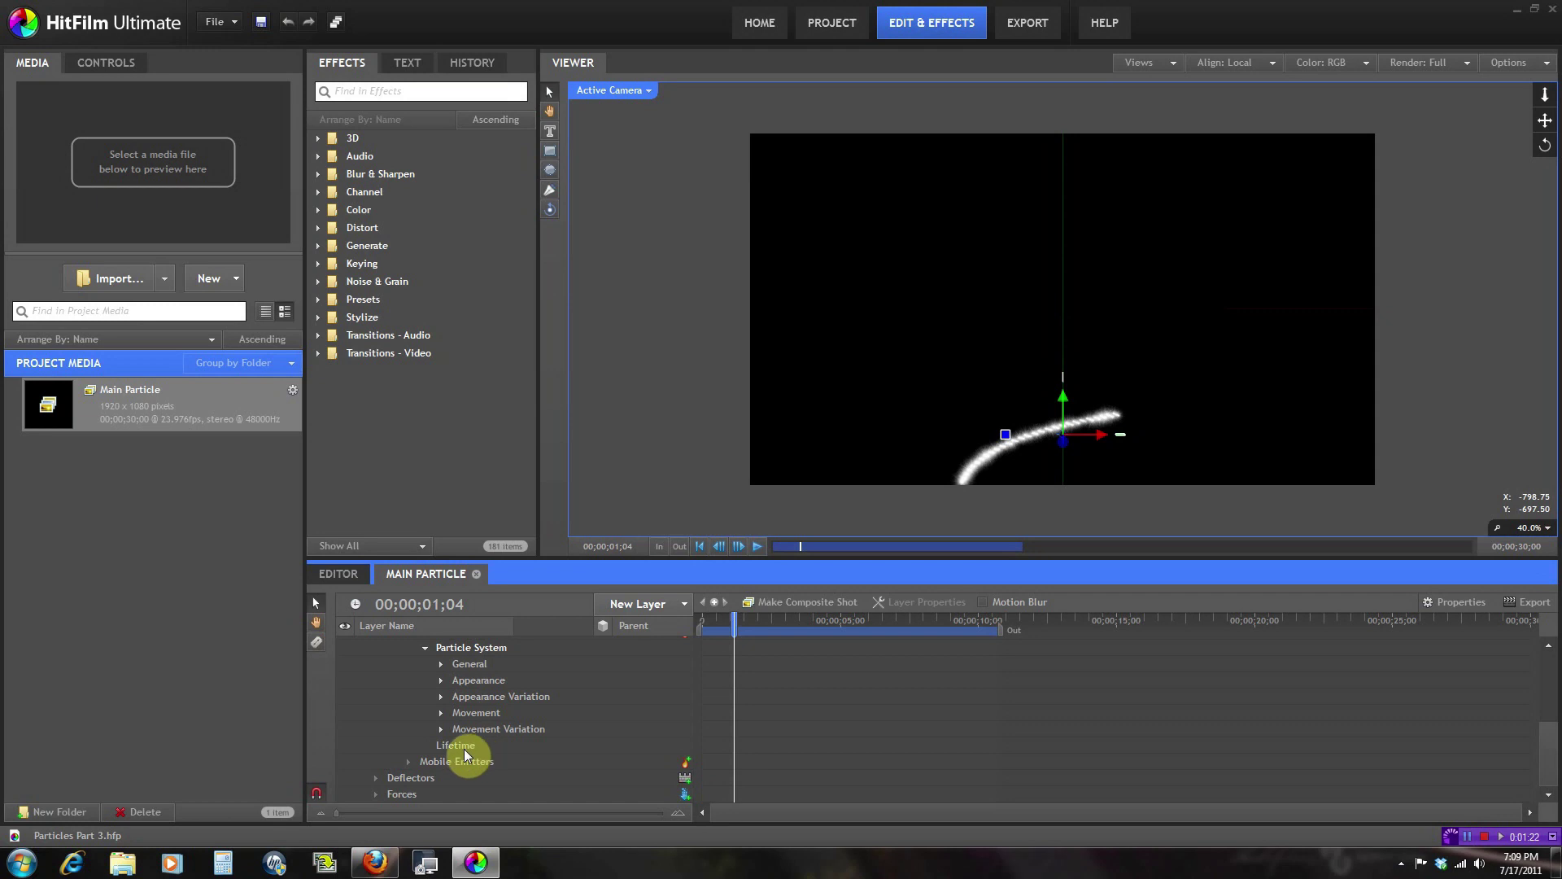
# Expand the Particle System's Movement group in Controls, showing 2.0 s life, 37% scale, 0 speed.
pyautogui.click(453, 749)
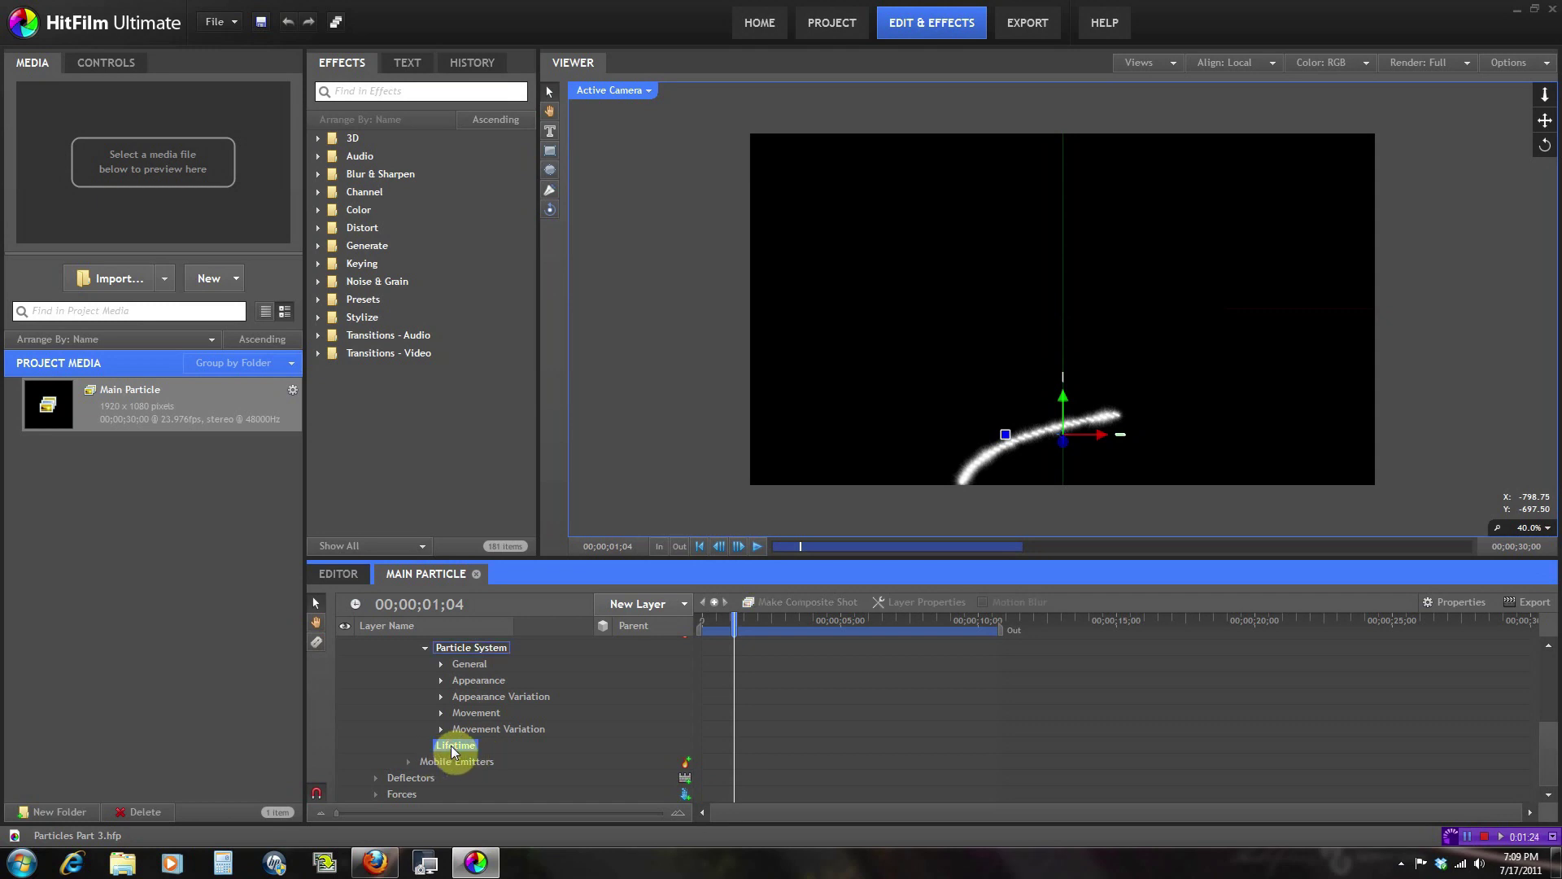
pyautogui.click(91, 63)
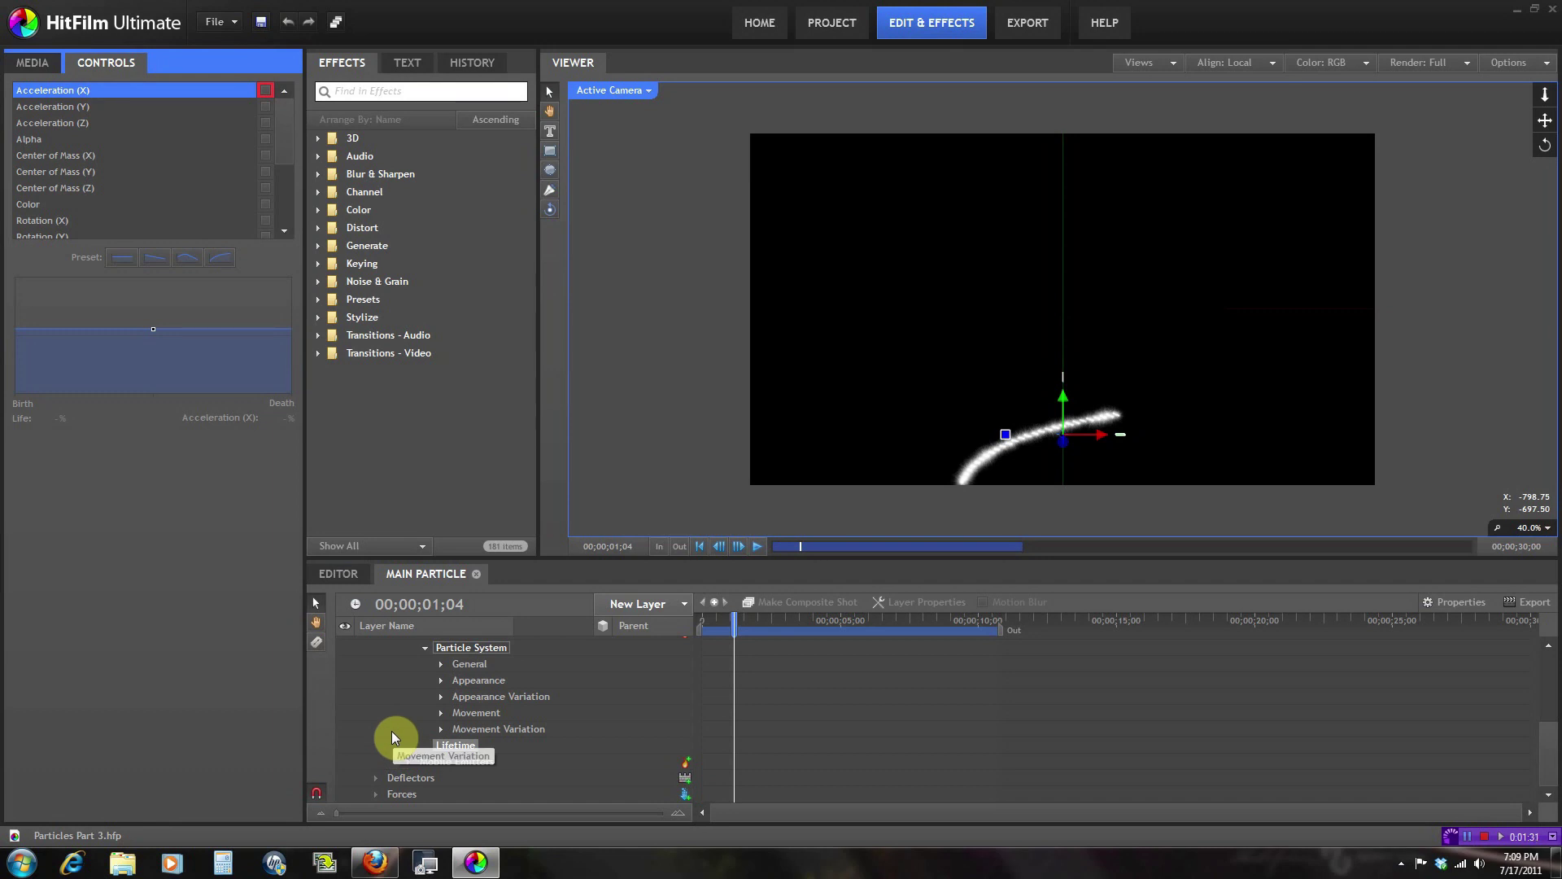
pyautogui.click(487, 714)
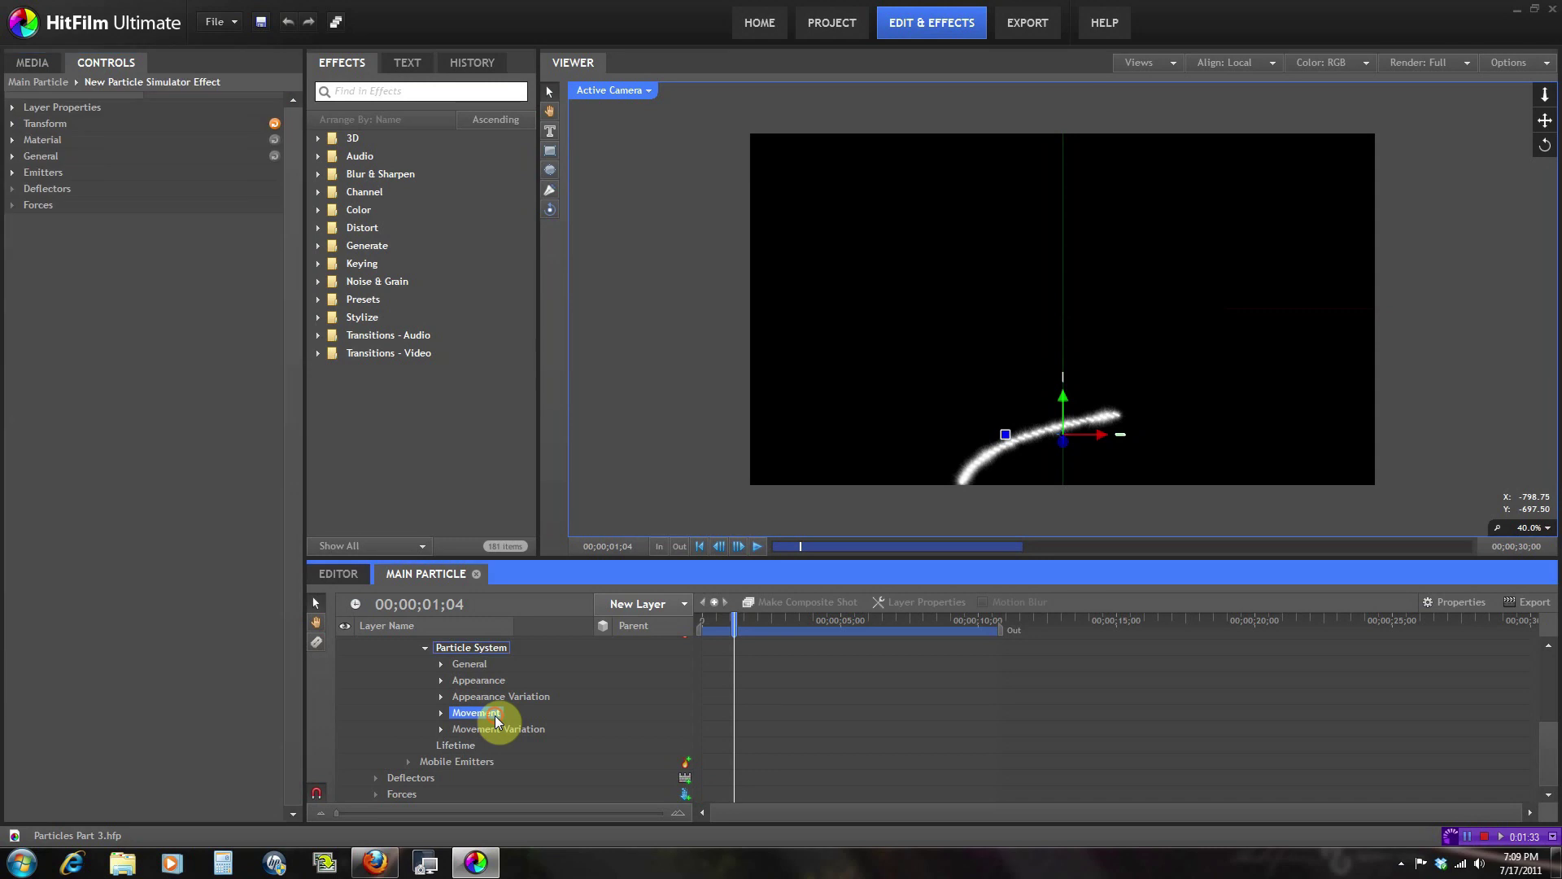
pyautogui.click(12, 173)
pyautogui.click(45, 253)
pyautogui.click(64, 271)
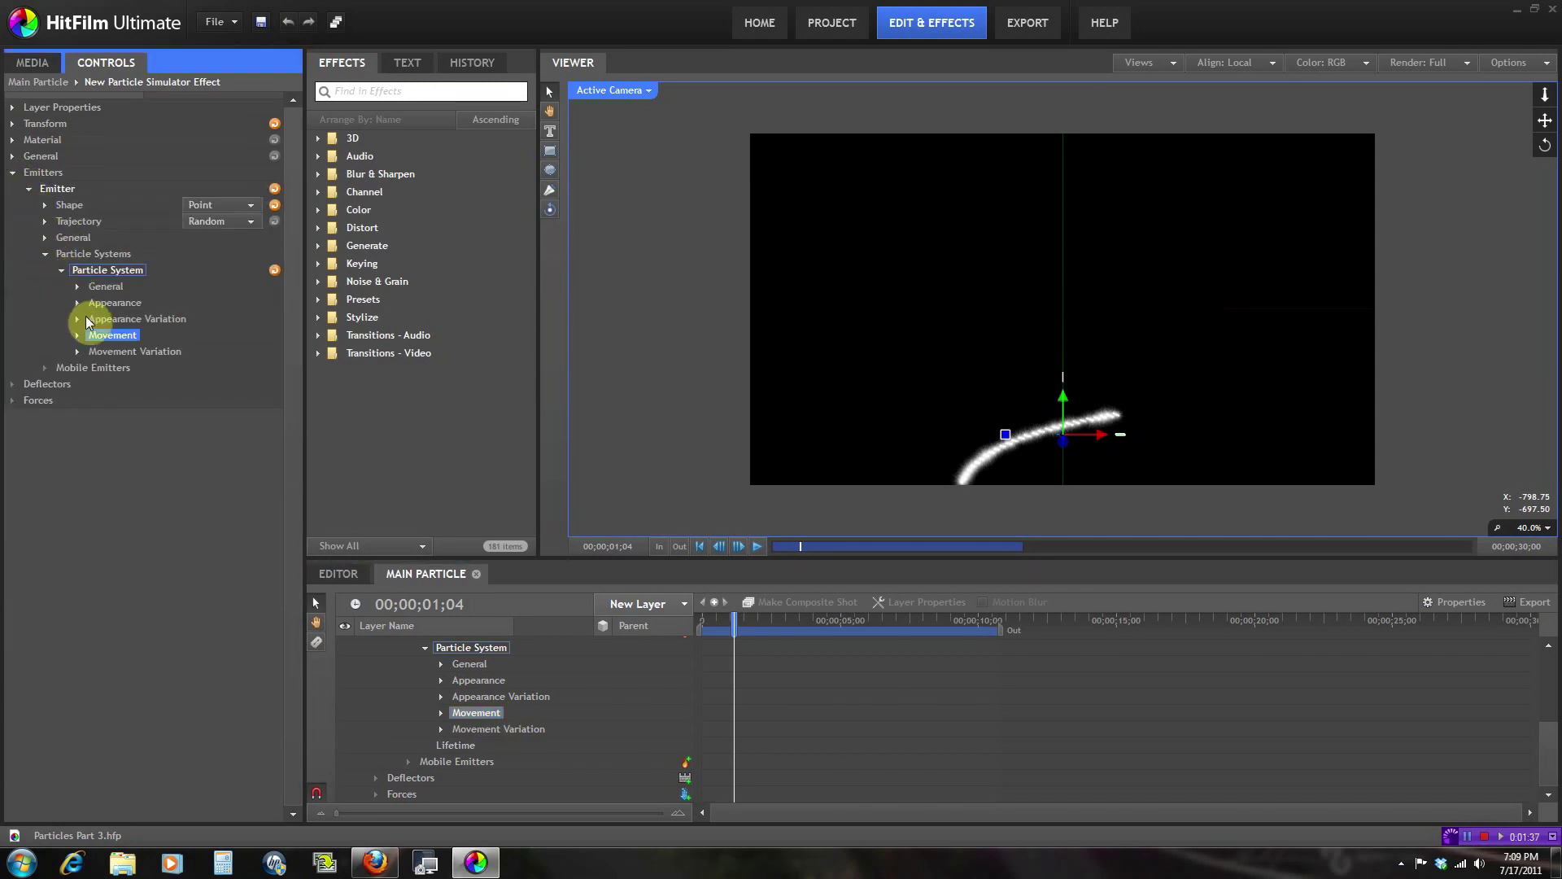
pyautogui.click(78, 336)
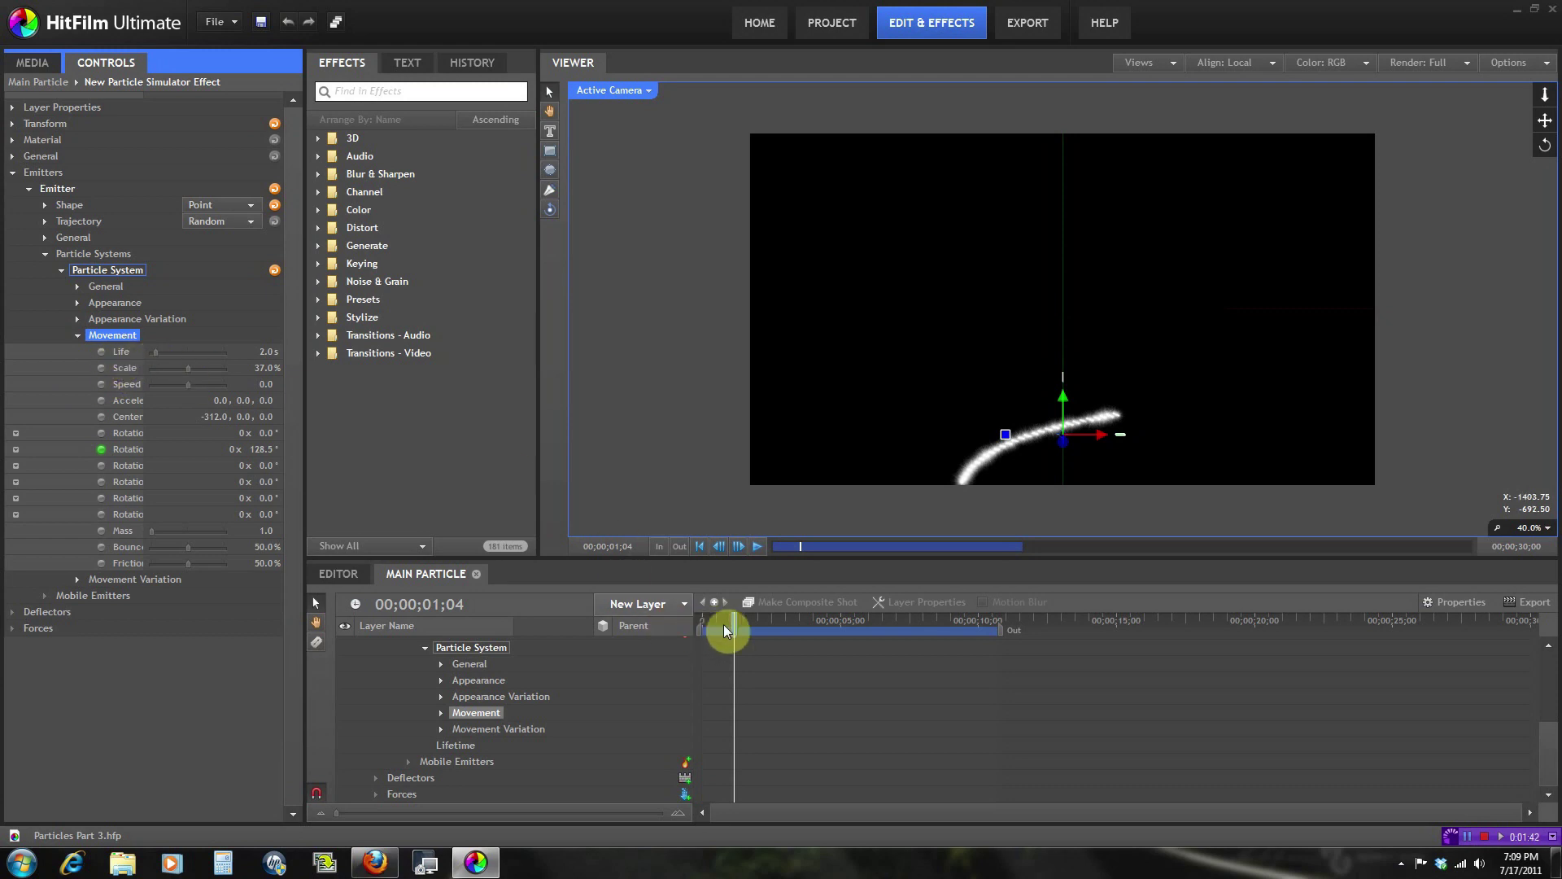
# Test higher particle Speed, set it back to 0, and display the Lifetime over-life graphs.
pyautogui.moveTo(734, 620); pyautogui.dragTo(783, 621)
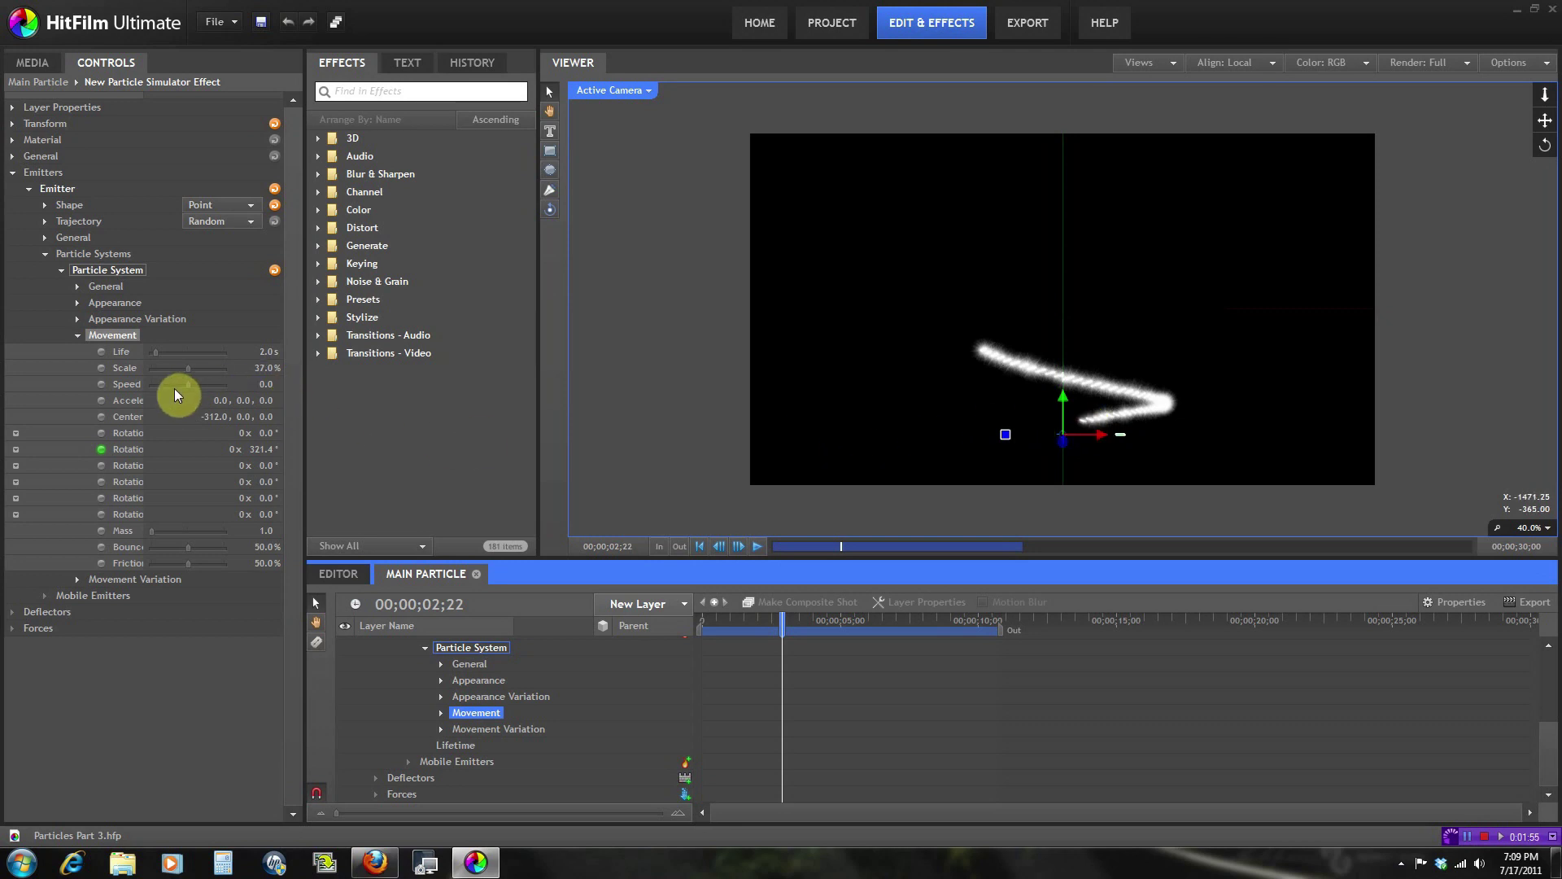
pyautogui.moveTo(260, 384); pyautogui.dragTo(339, 384)
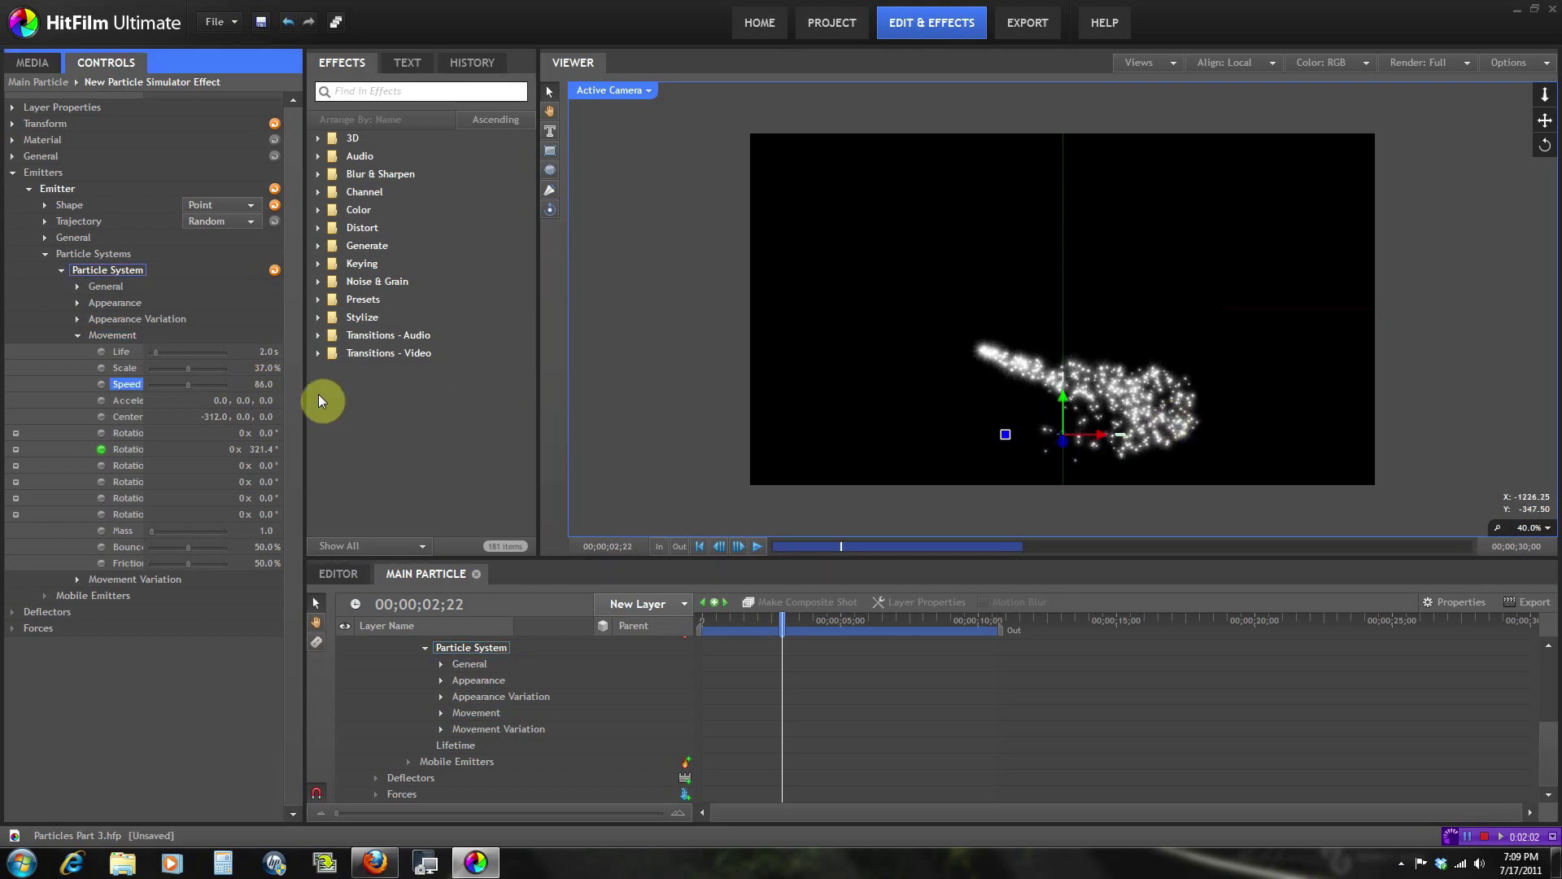
pyautogui.click(262, 382)
pyautogui.write('0')
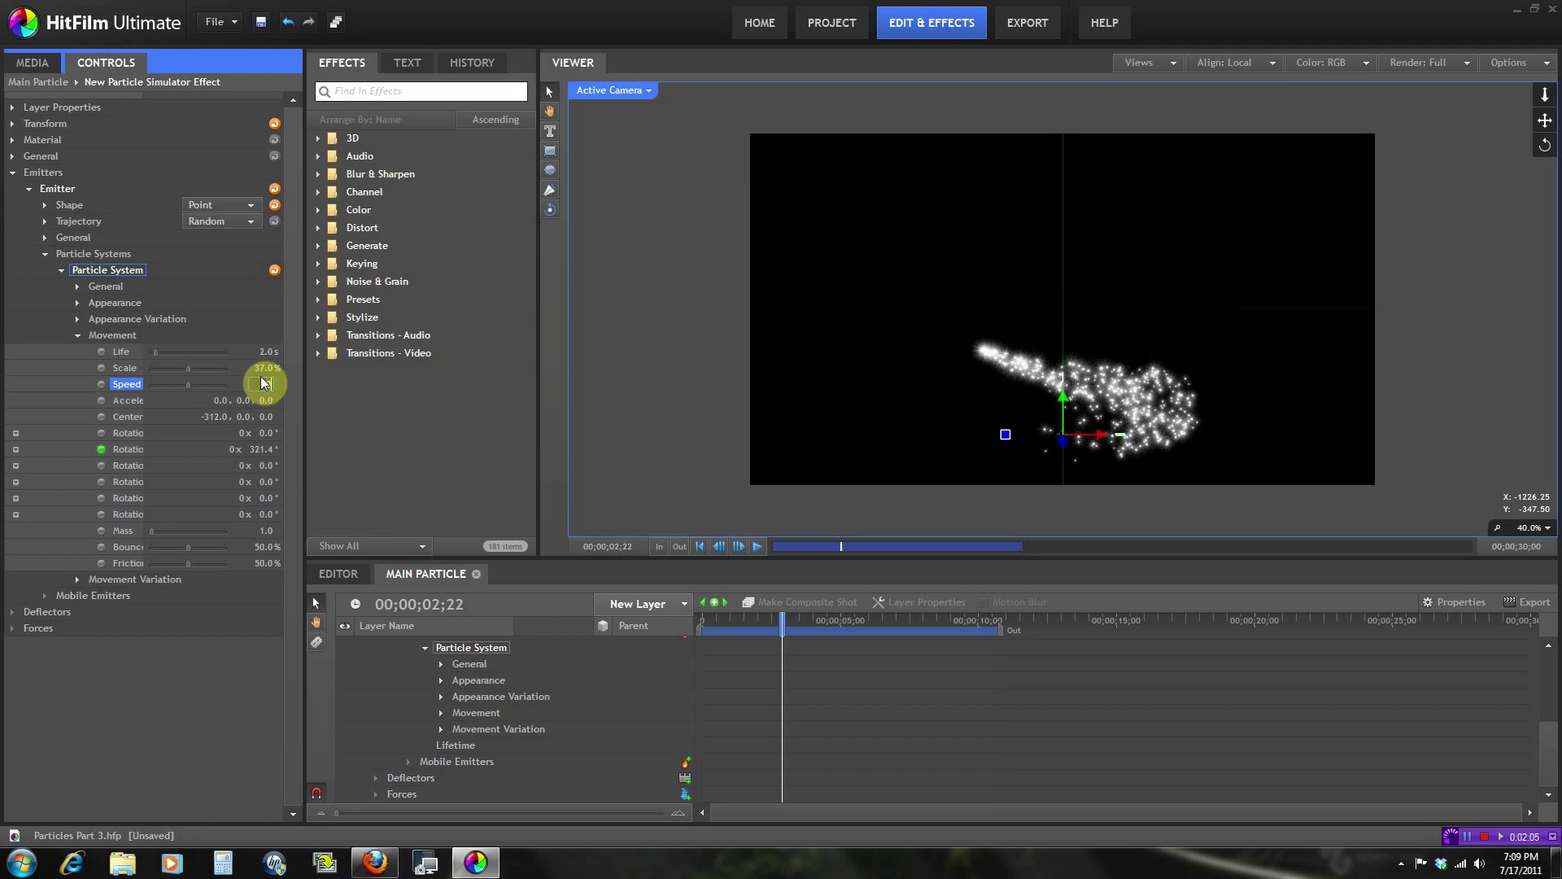
pyautogui.press('Return')
pyautogui.moveTo(783, 622); pyautogui.dragTo(773, 622)
pyautogui.click(453, 745)
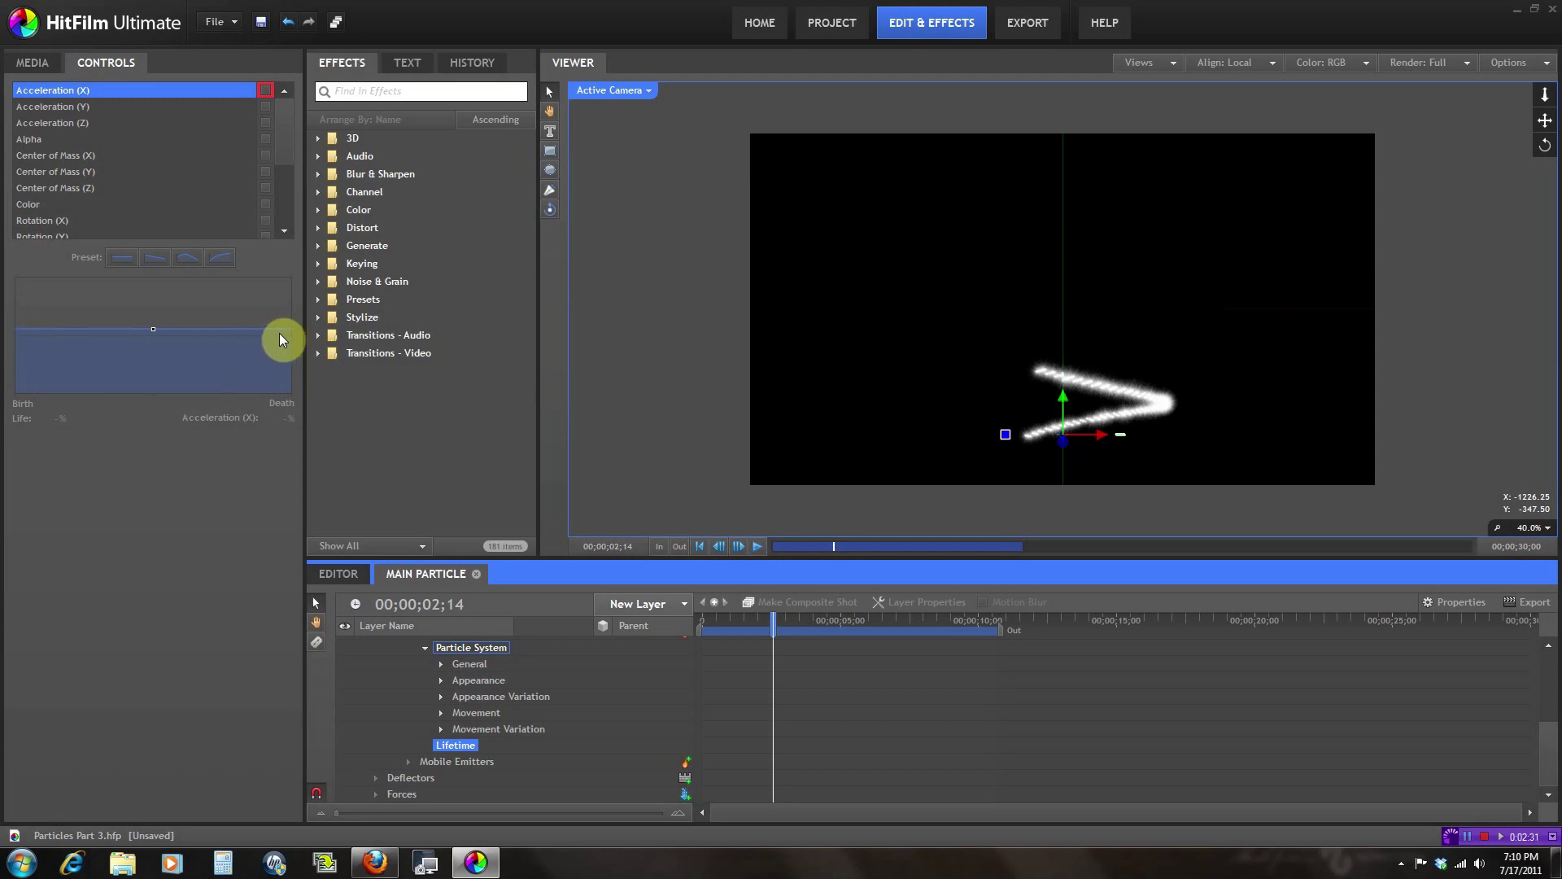
# Choose Alpha in the Lifetime controls and set its Type to Gradient.
pyautogui.moveTo(774, 627)
pyautogui.mouseDown()
pyautogui.moveTo(760, 627)
pyautogui.moveTo(782, 627)
pyautogui.mouseUp()
pyautogui.click(36, 140)
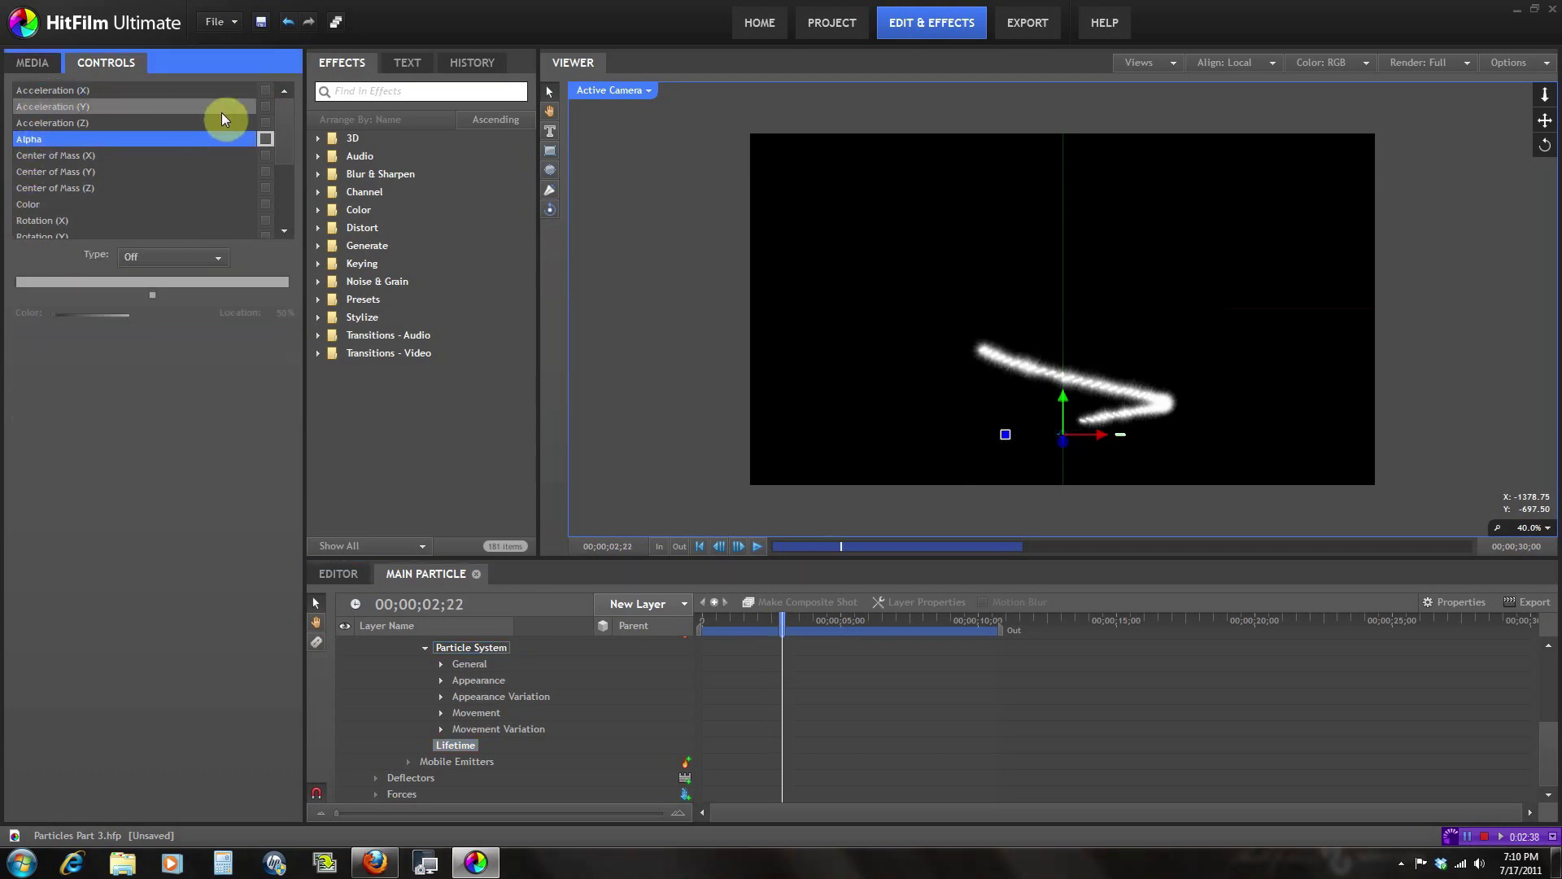
pyautogui.moveTo(294, 118)
pyautogui.mouseDown()
pyautogui.moveTo(295, 154)
pyautogui.moveTo(233, 223)
pyautogui.moveTo(286, 149)
pyautogui.moveTo(288, 114)
pyautogui.mouseUp()
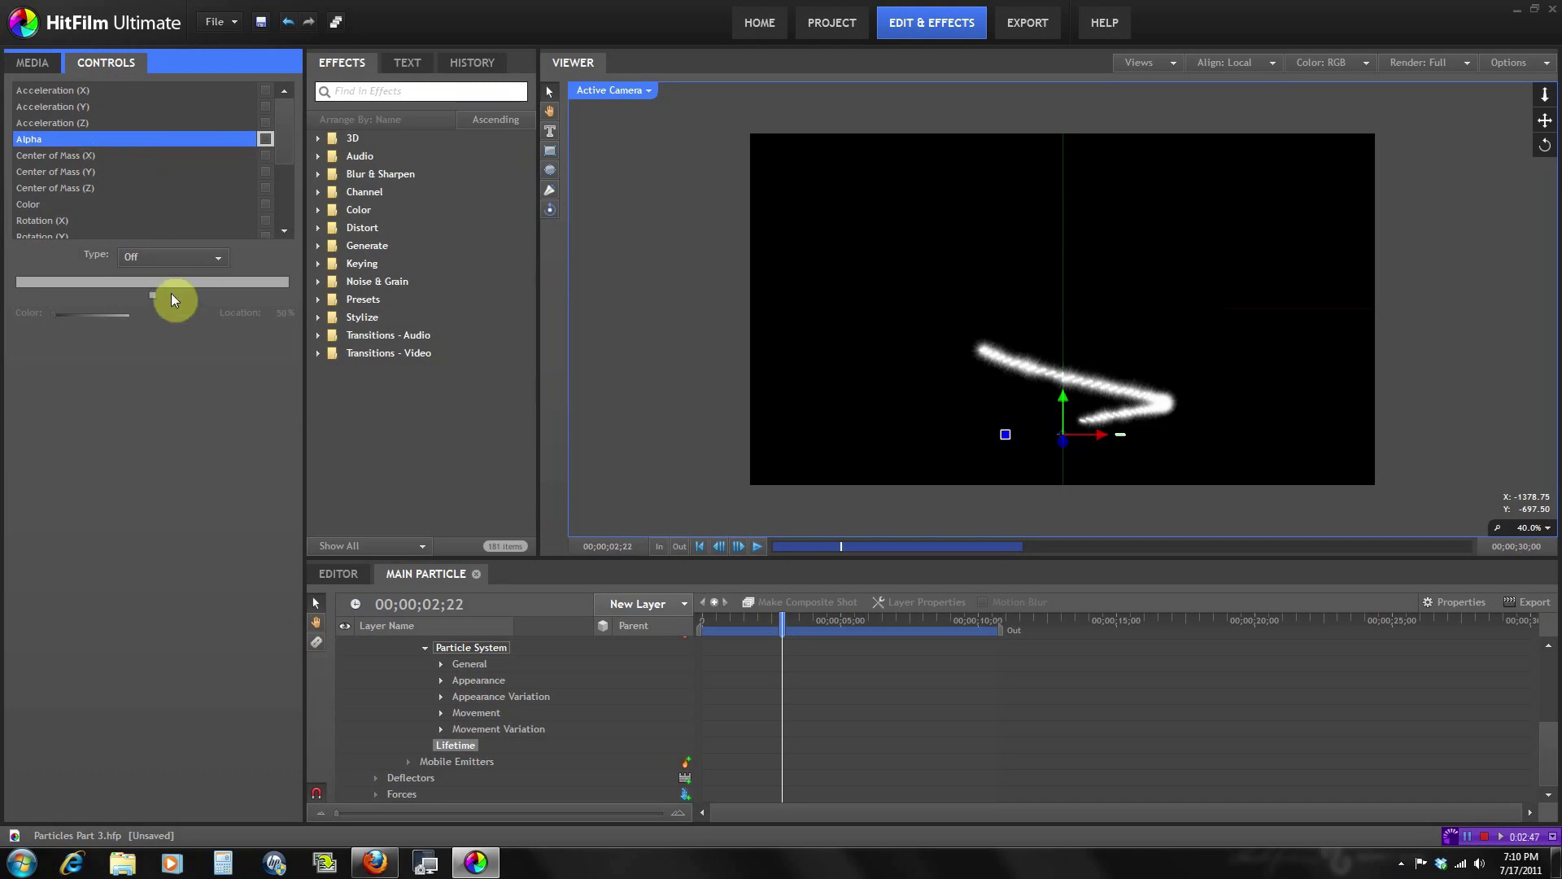
pyautogui.click(138, 257)
pyautogui.click(157, 295)
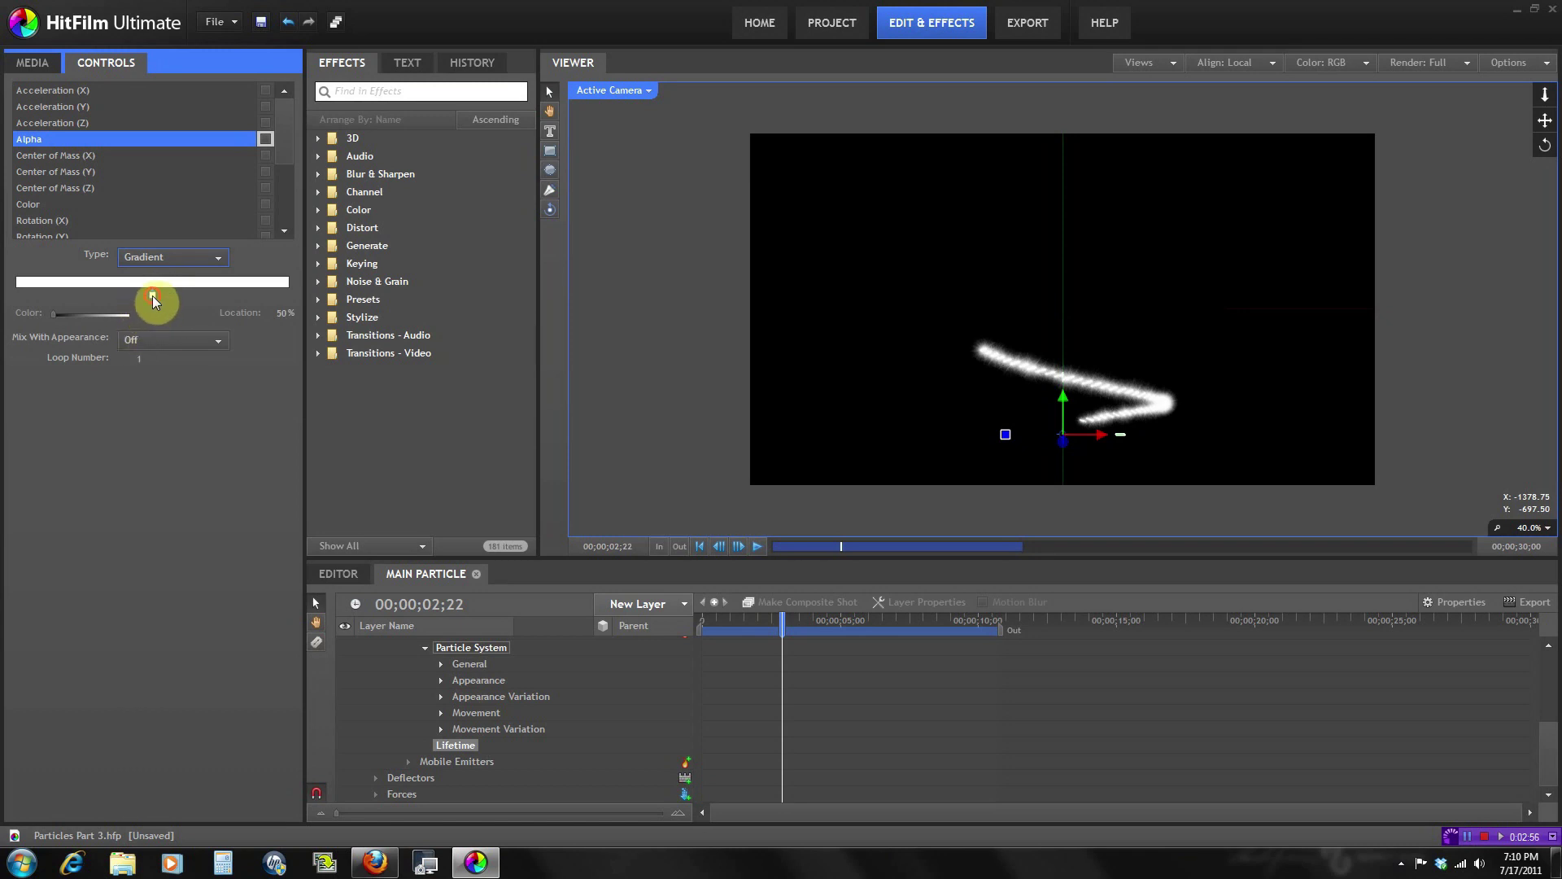
# Position the white stop at the start and add a black stop at 100%.
pyautogui.moveTo(110, 306); pyautogui.dragTo(15, 280)
pyautogui.moveTo(47, 320); pyautogui.dragTo(142, 316)
pyautogui.click(194, 295)
pyautogui.moveTo(193, 295); pyautogui.dragTo(300, 300)
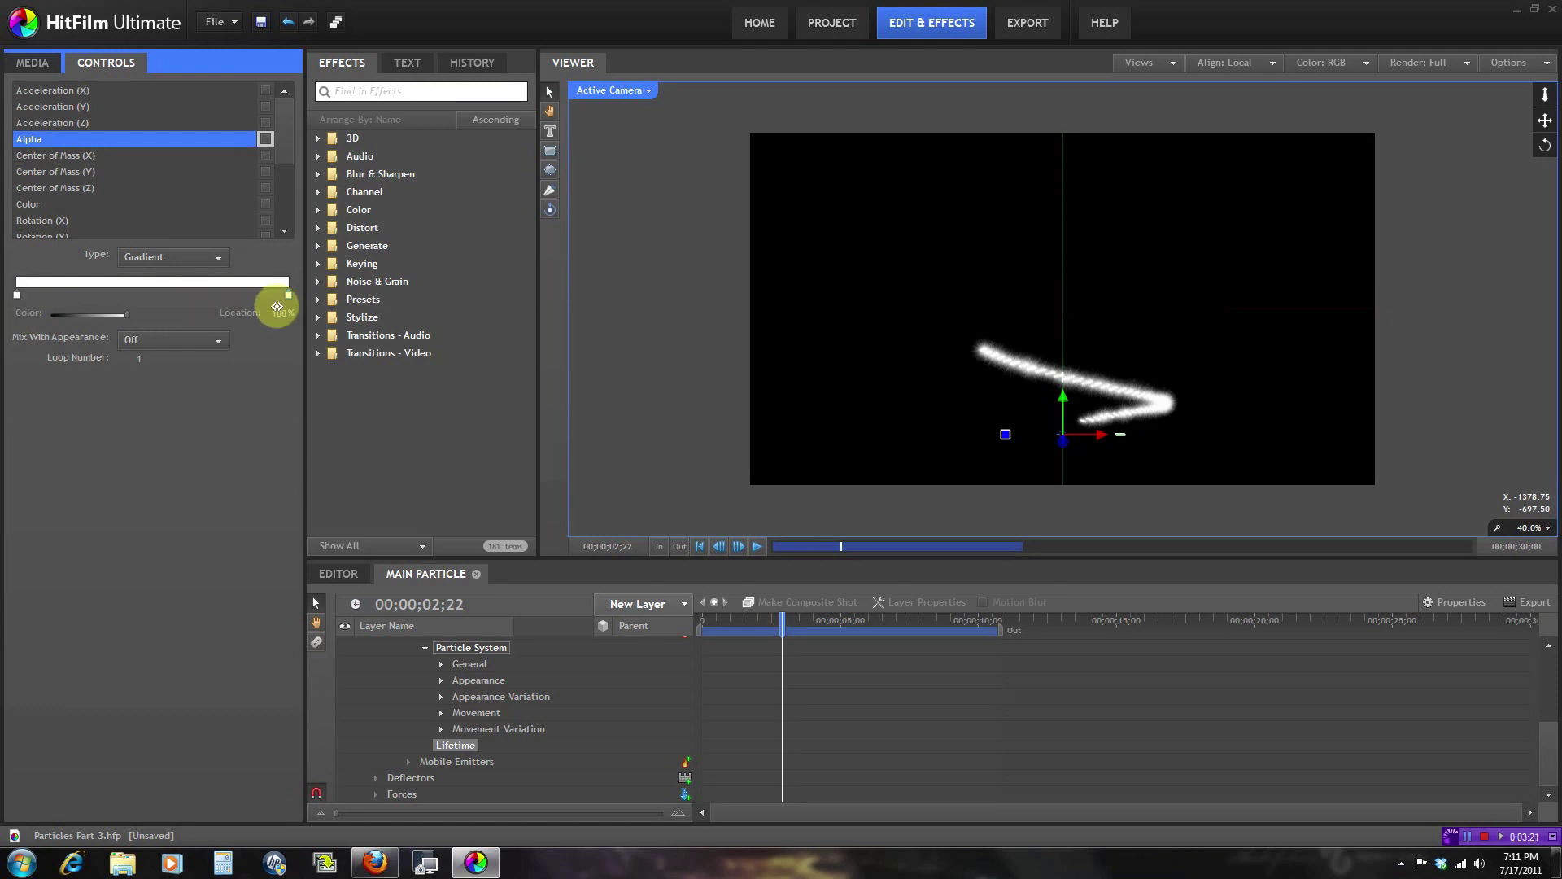
pyautogui.click(288, 295)
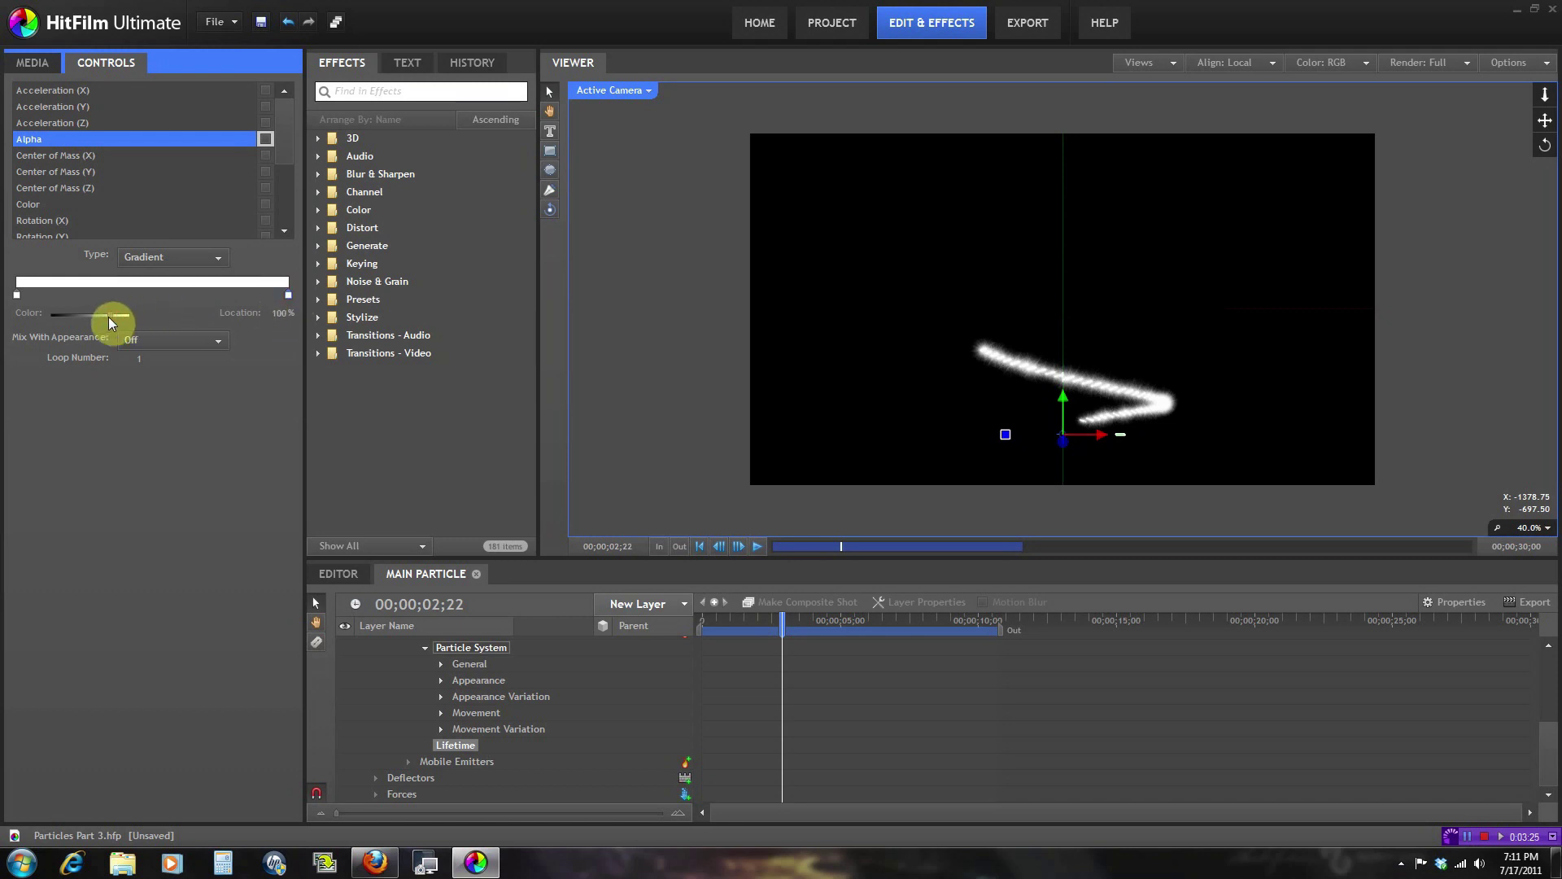
pyautogui.click(44, 319)
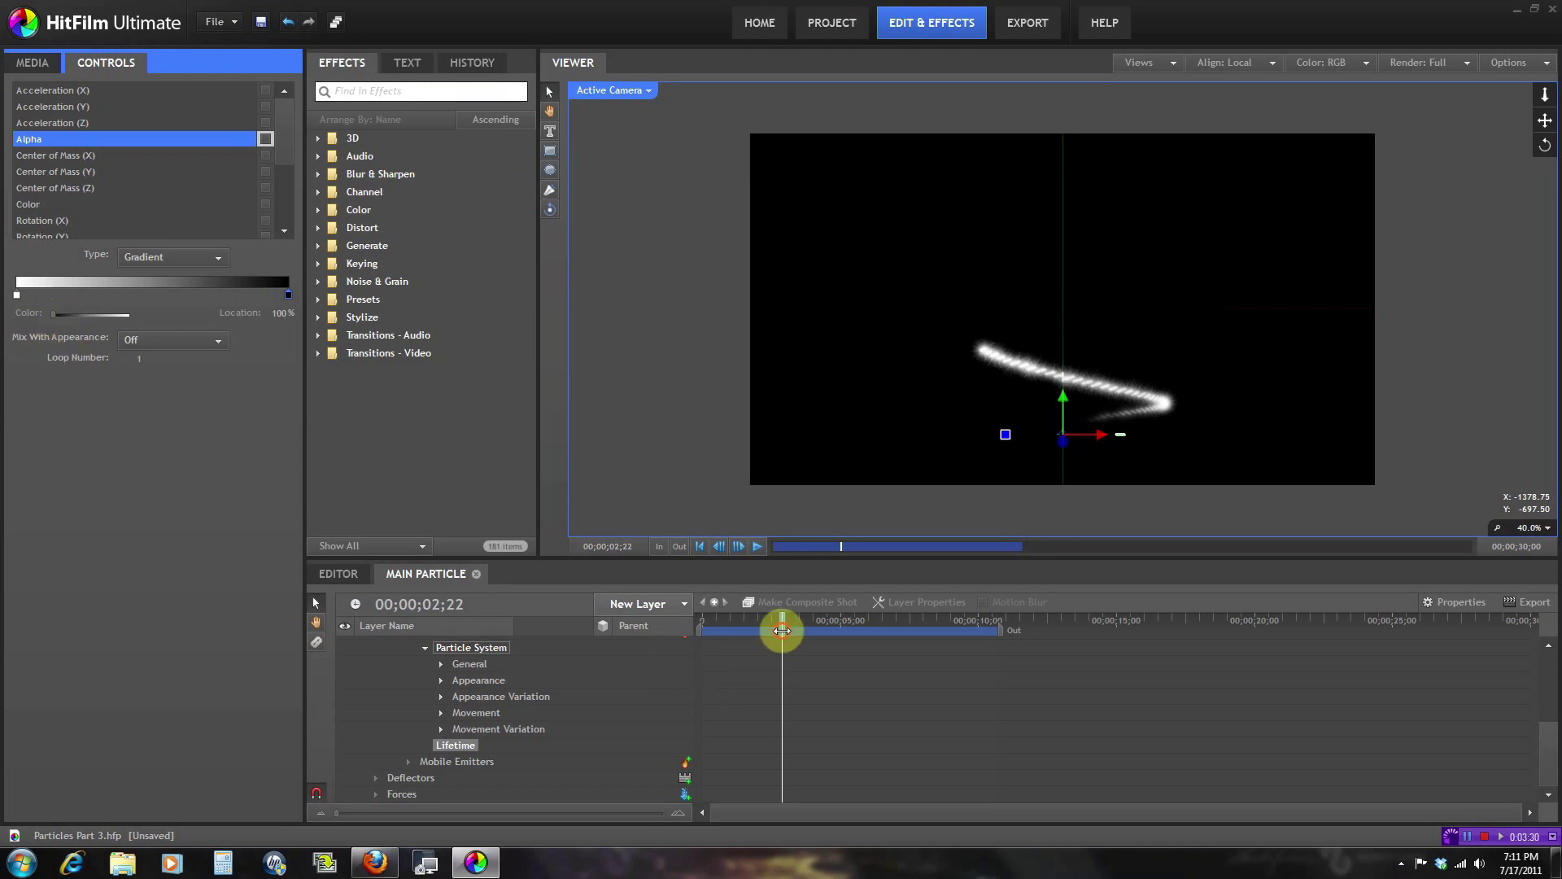
# Preview the alpha fade and set the gradient's Loop Number to 5.
pyautogui.moveTo(781, 627); pyautogui.dragTo(727, 608)
pyautogui.click(750, 547)
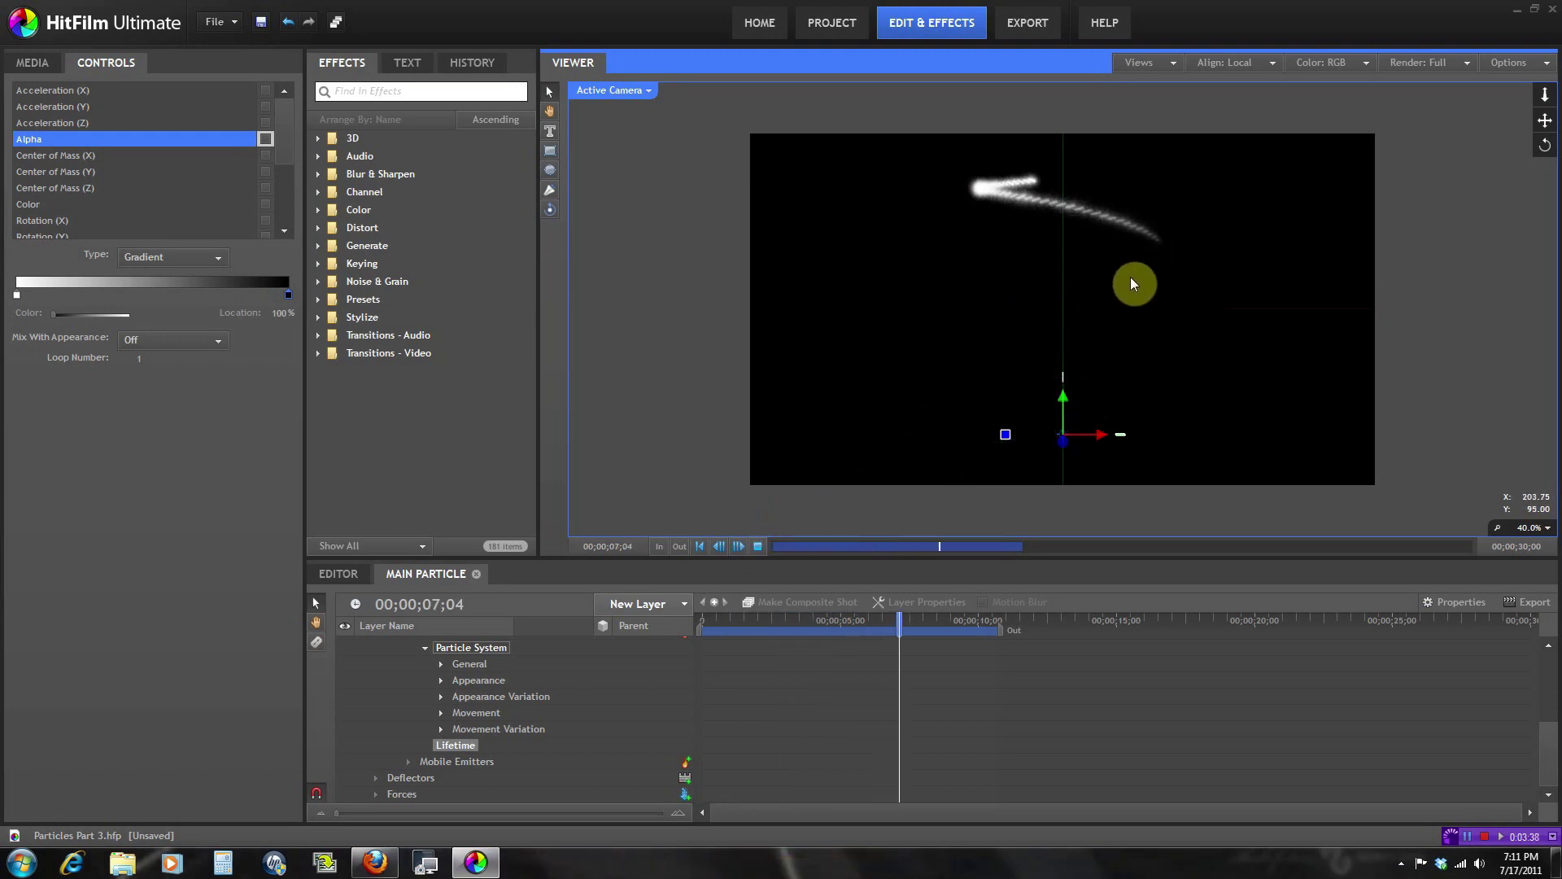
pyautogui.click(761, 547)
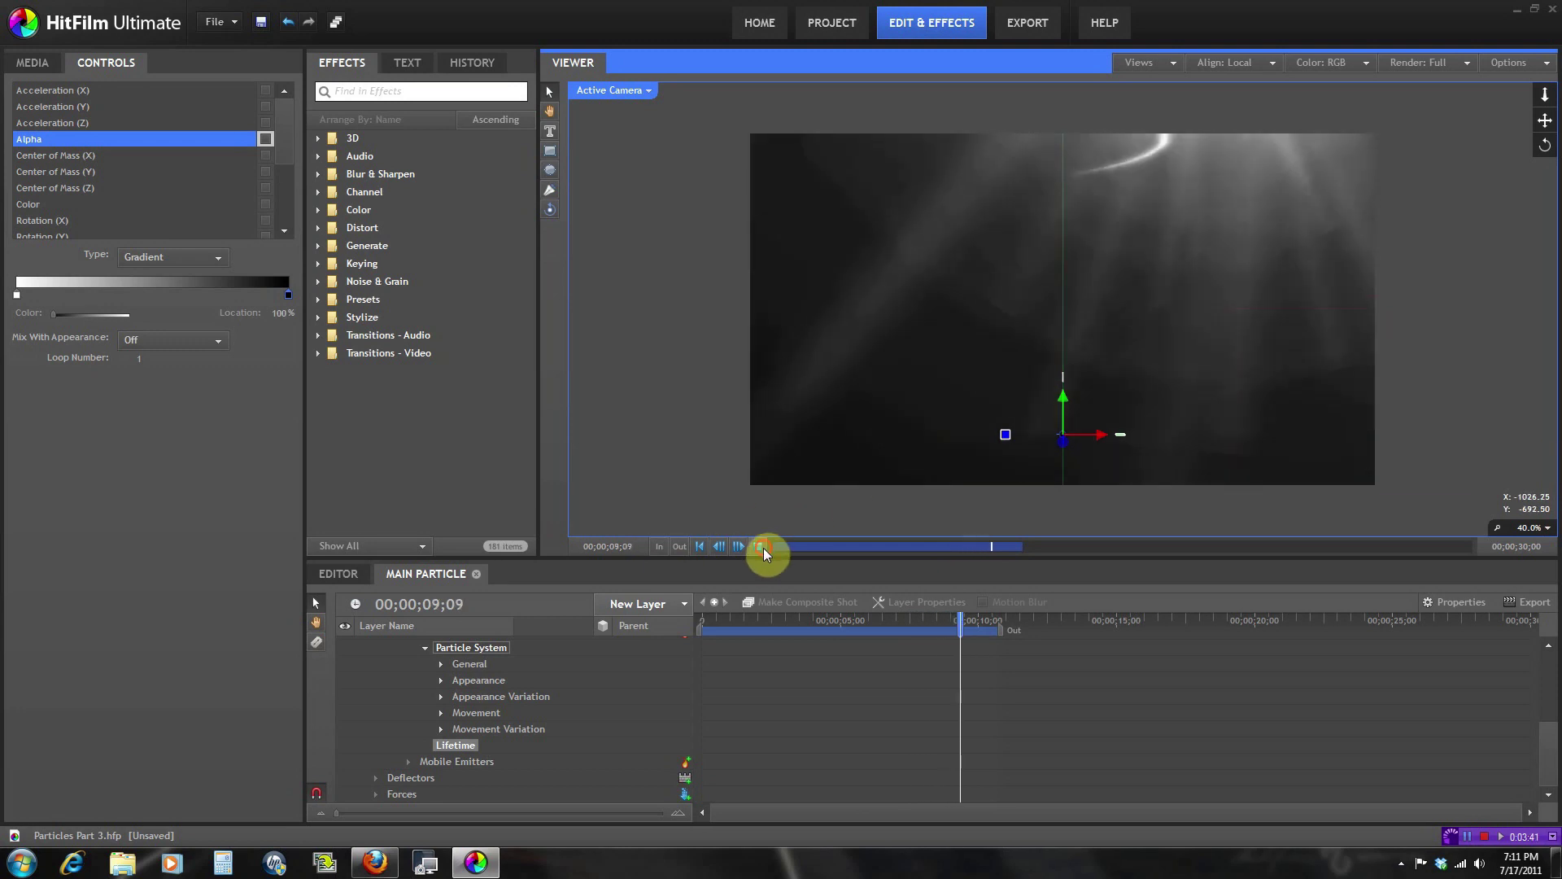
pyautogui.moveTo(788, 632)
pyautogui.mouseDown()
pyautogui.moveTo(721, 632)
pyautogui.moveTo(760, 632)
pyautogui.mouseUp()
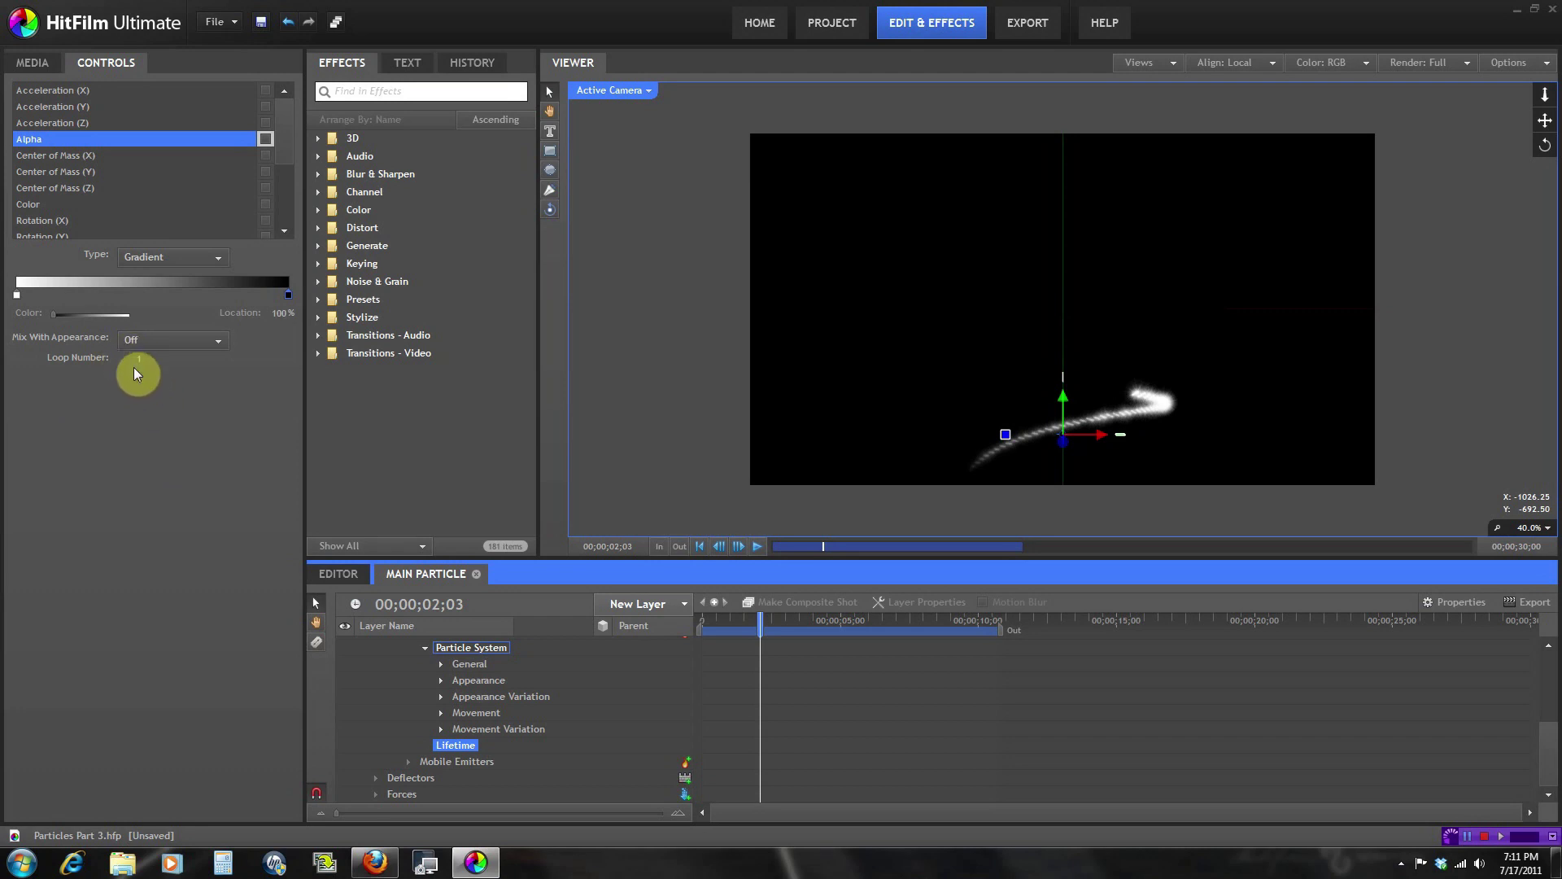
pyautogui.moveTo(761, 624); pyautogui.dragTo(790, 624)
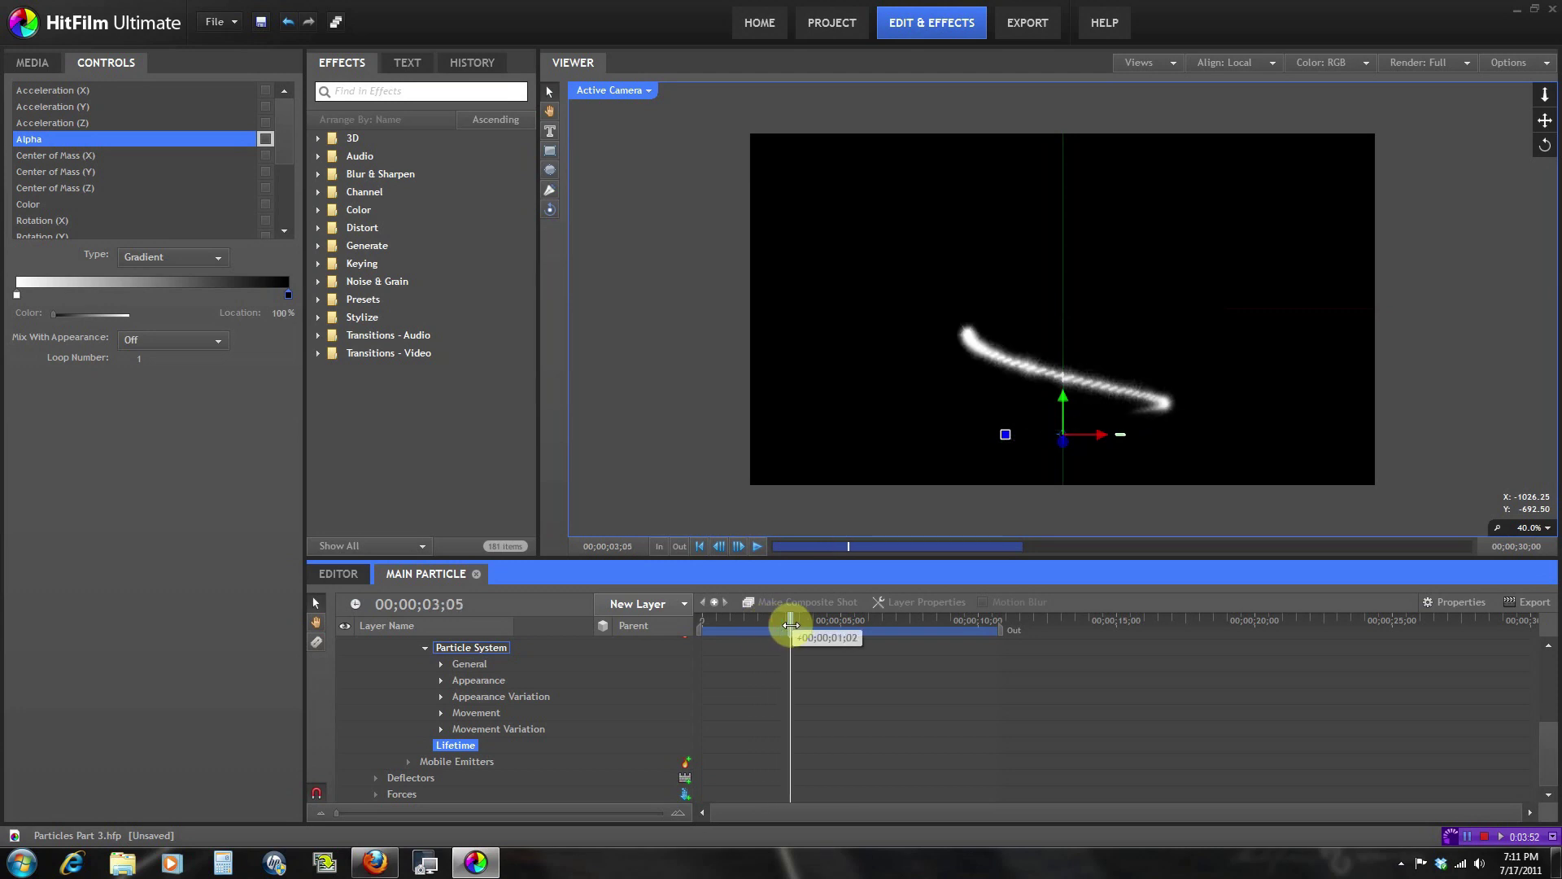
pyautogui.moveTo(146, 363); pyautogui.dragTo(154, 363)
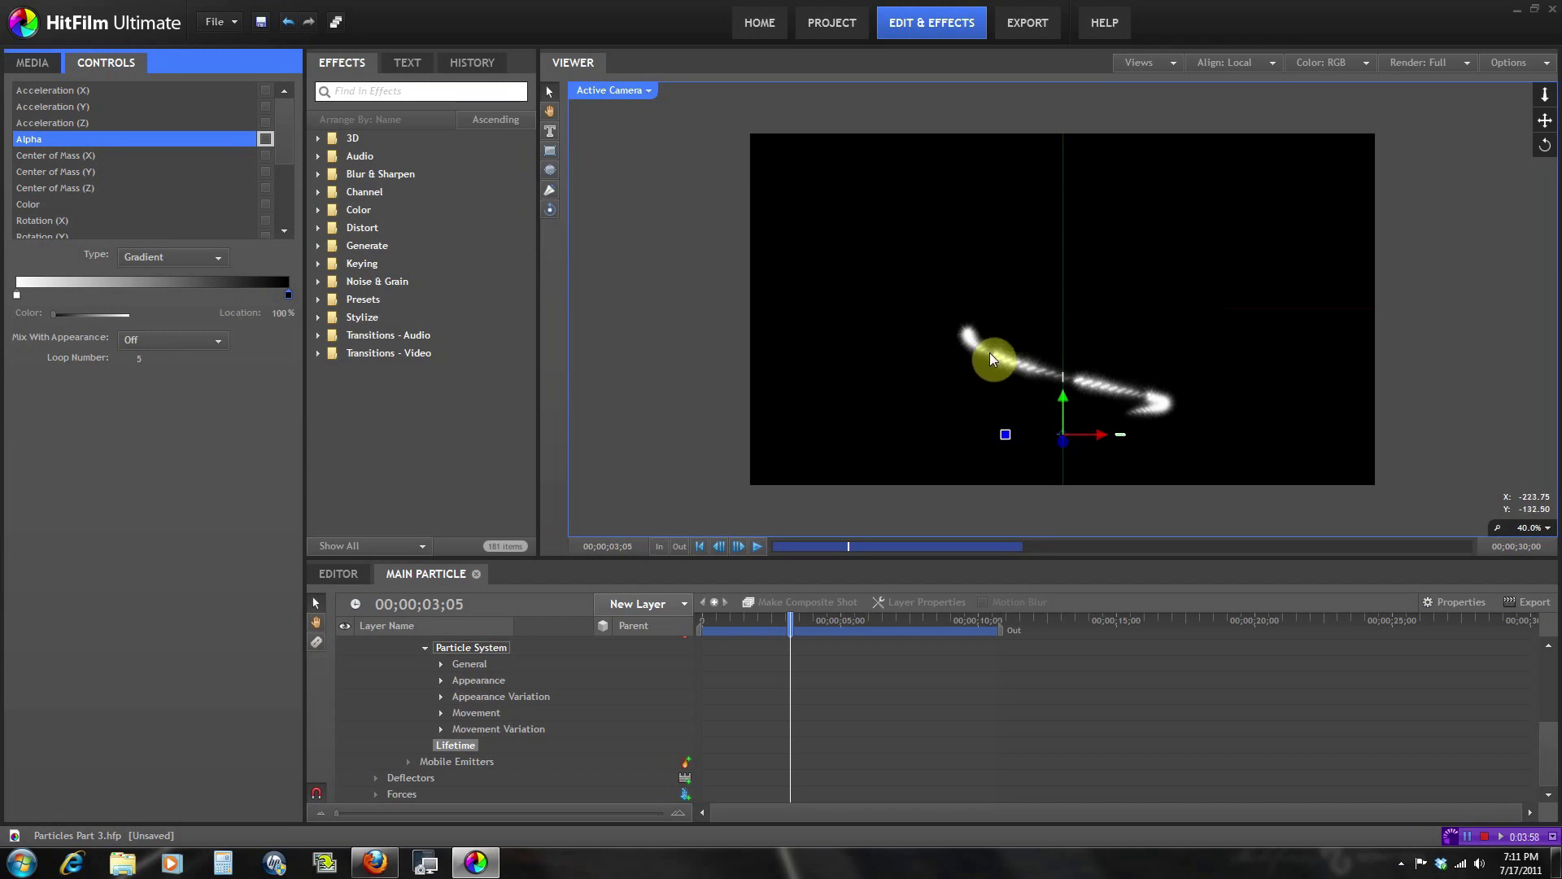
# Change the Alpha gradient's Loop Number from 5 to 1 after previewing playback.
pyautogui.click(759, 547)
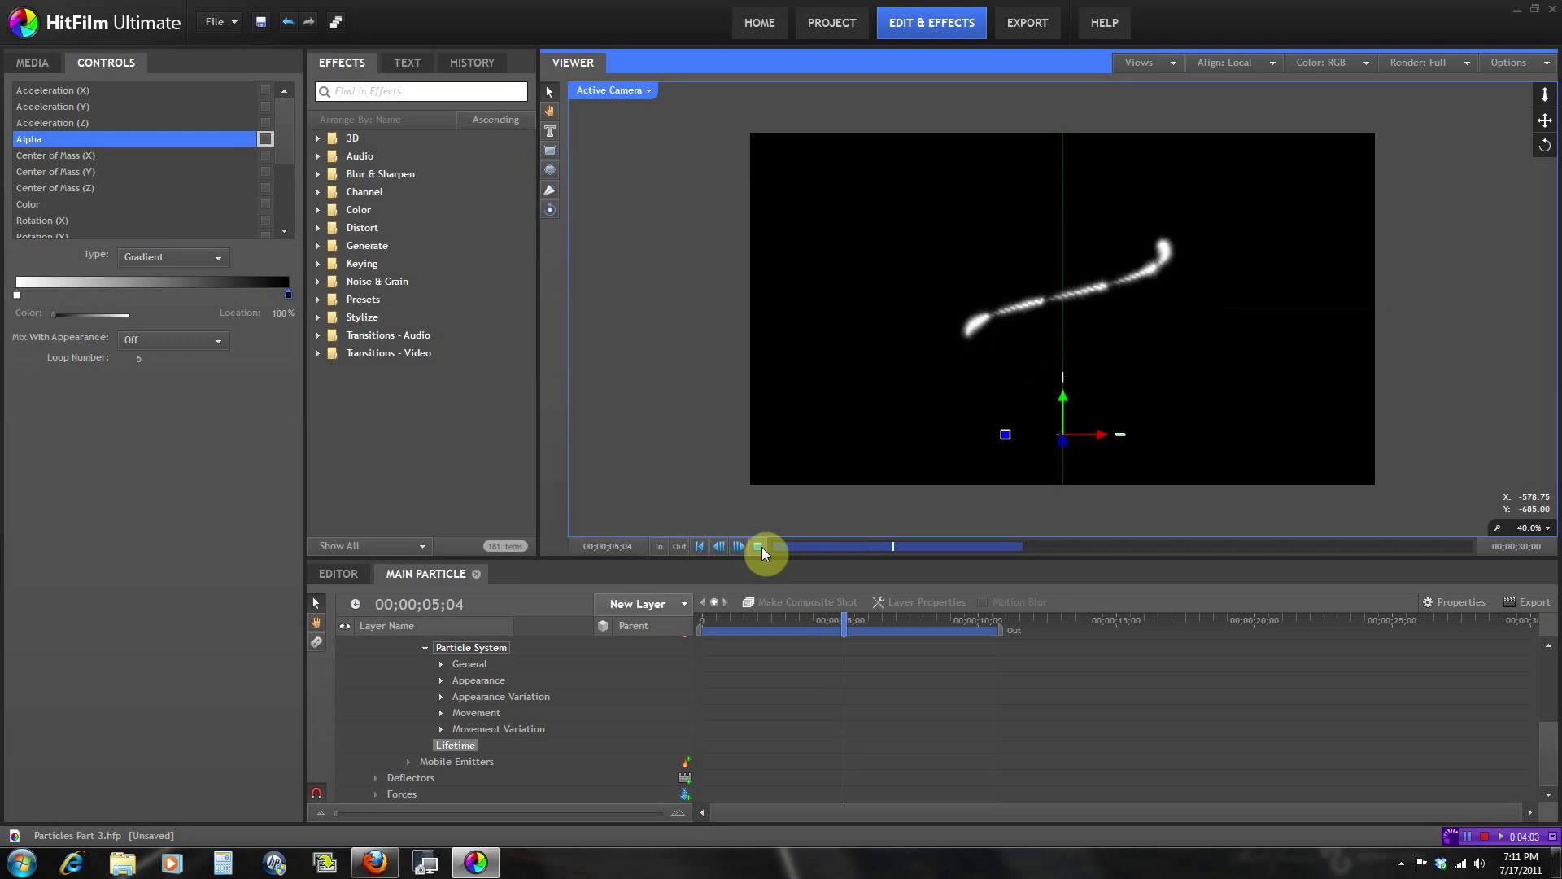
pyautogui.click(759, 547)
pyautogui.click(137, 358)
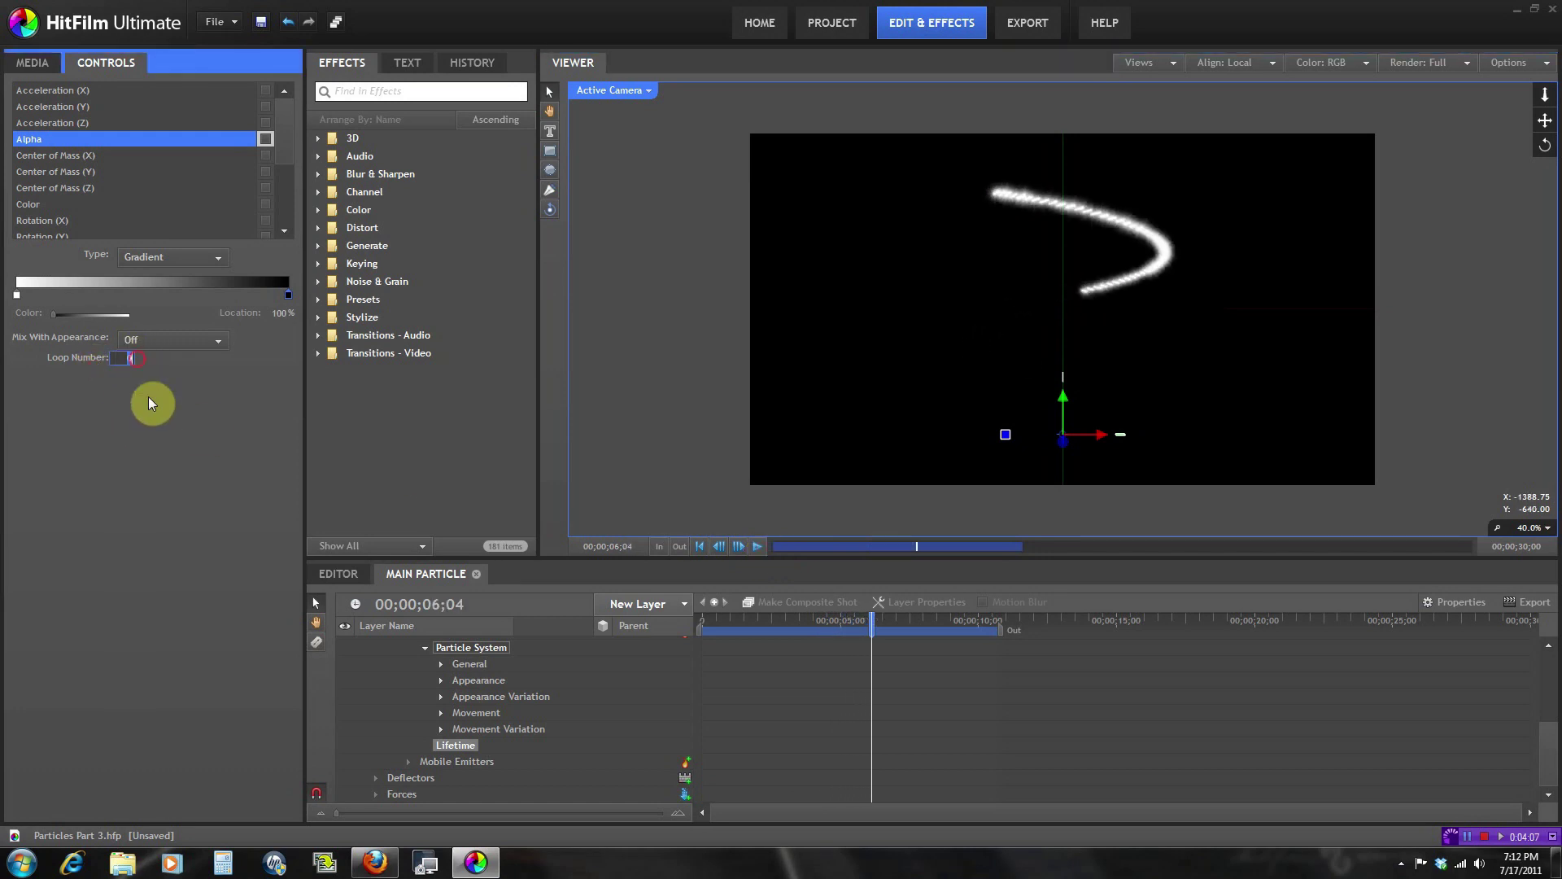
pyautogui.write('1')
pyautogui.press('Return')
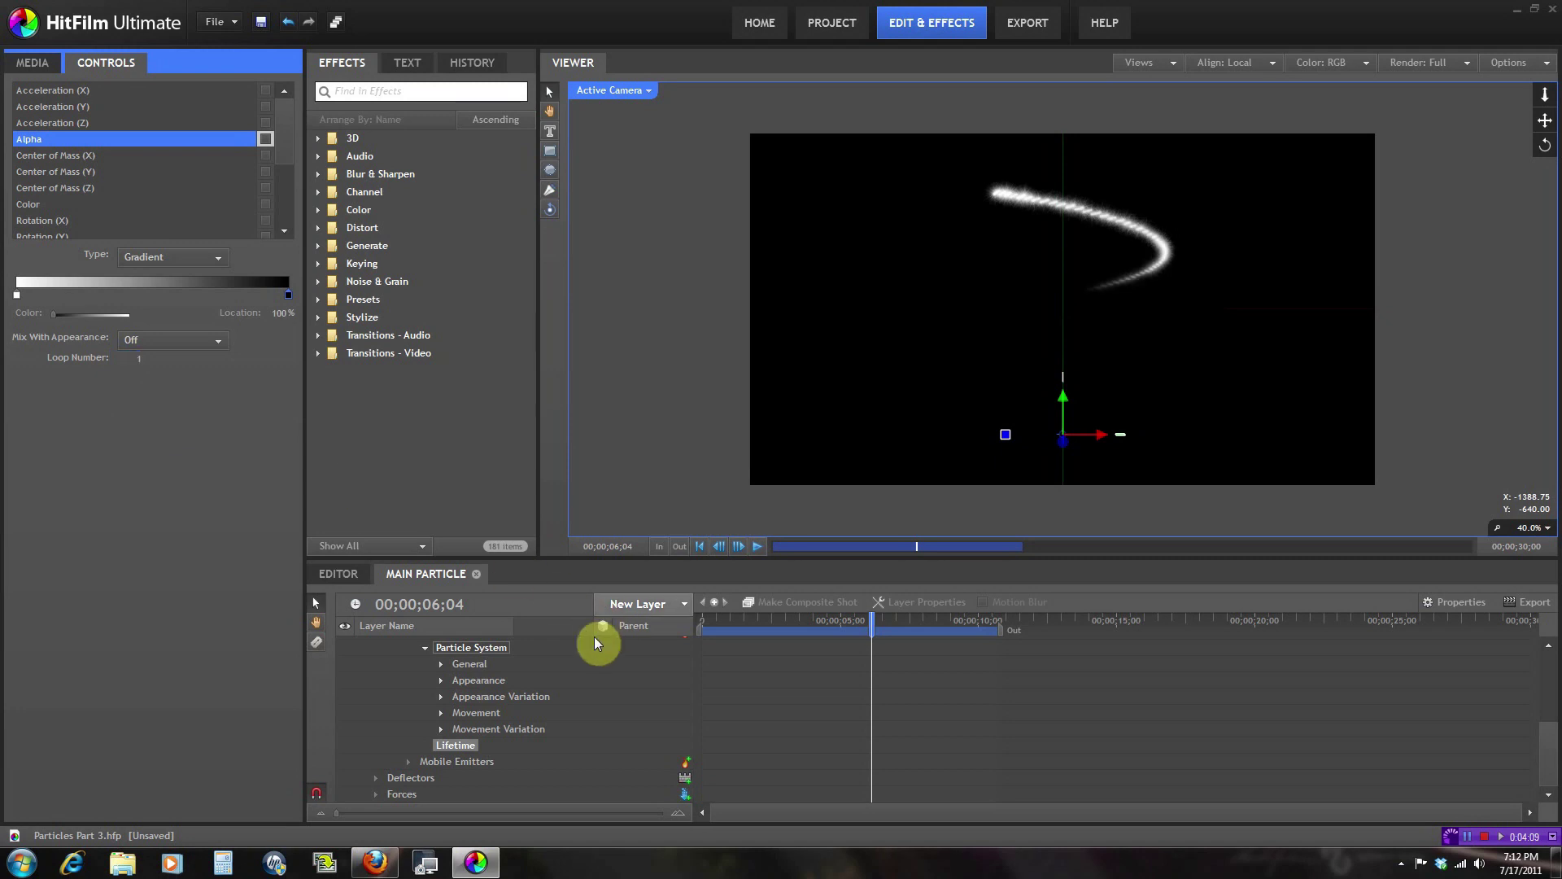
pyautogui.moveTo(781, 621)
pyautogui.mouseDown()
pyautogui.moveTo(749, 621)
pyautogui.moveTo(784, 626)
pyautogui.mouseUp()
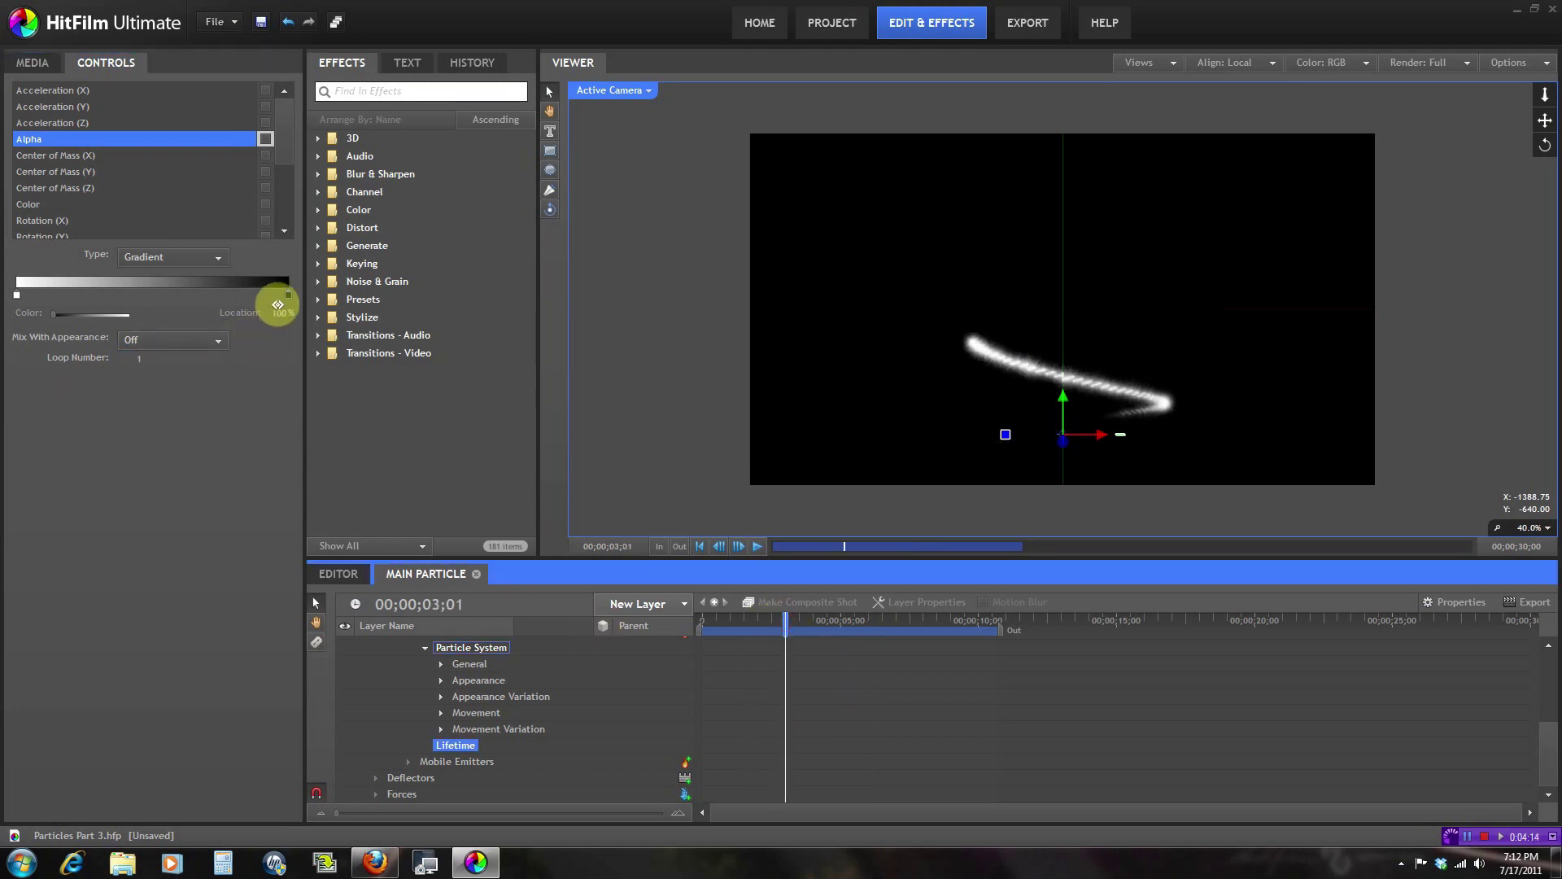
# Try the black alpha stop at 39% and then 61%, then show the lifetime Color settings.
pyautogui.moveTo(288, 296); pyautogui.dragTo(104, 296)
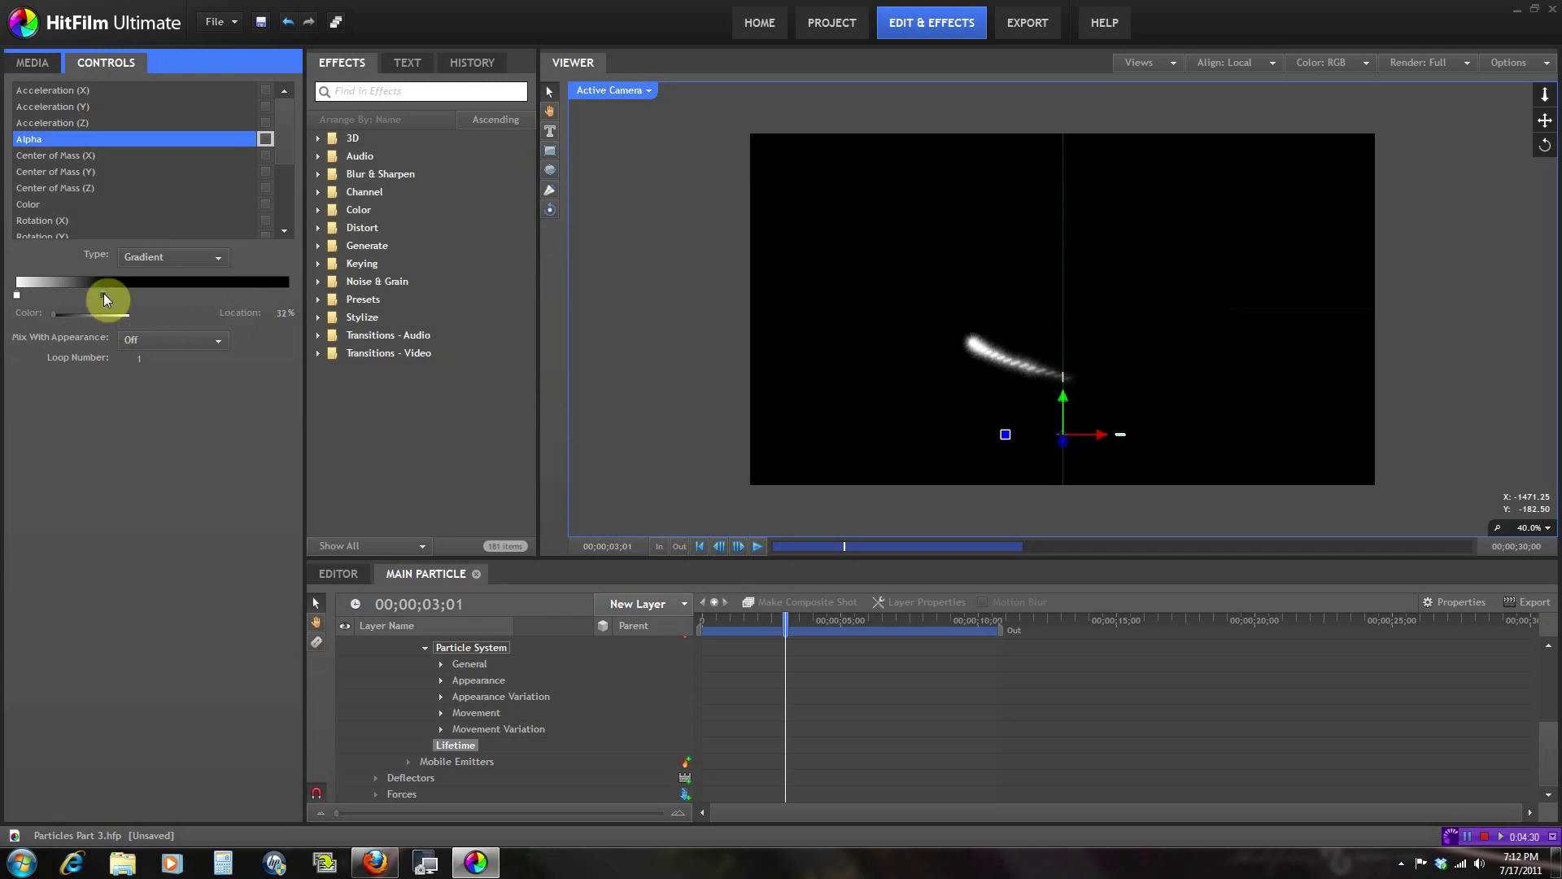
pyautogui.moveTo(103, 294); pyautogui.dragTo(292, 296)
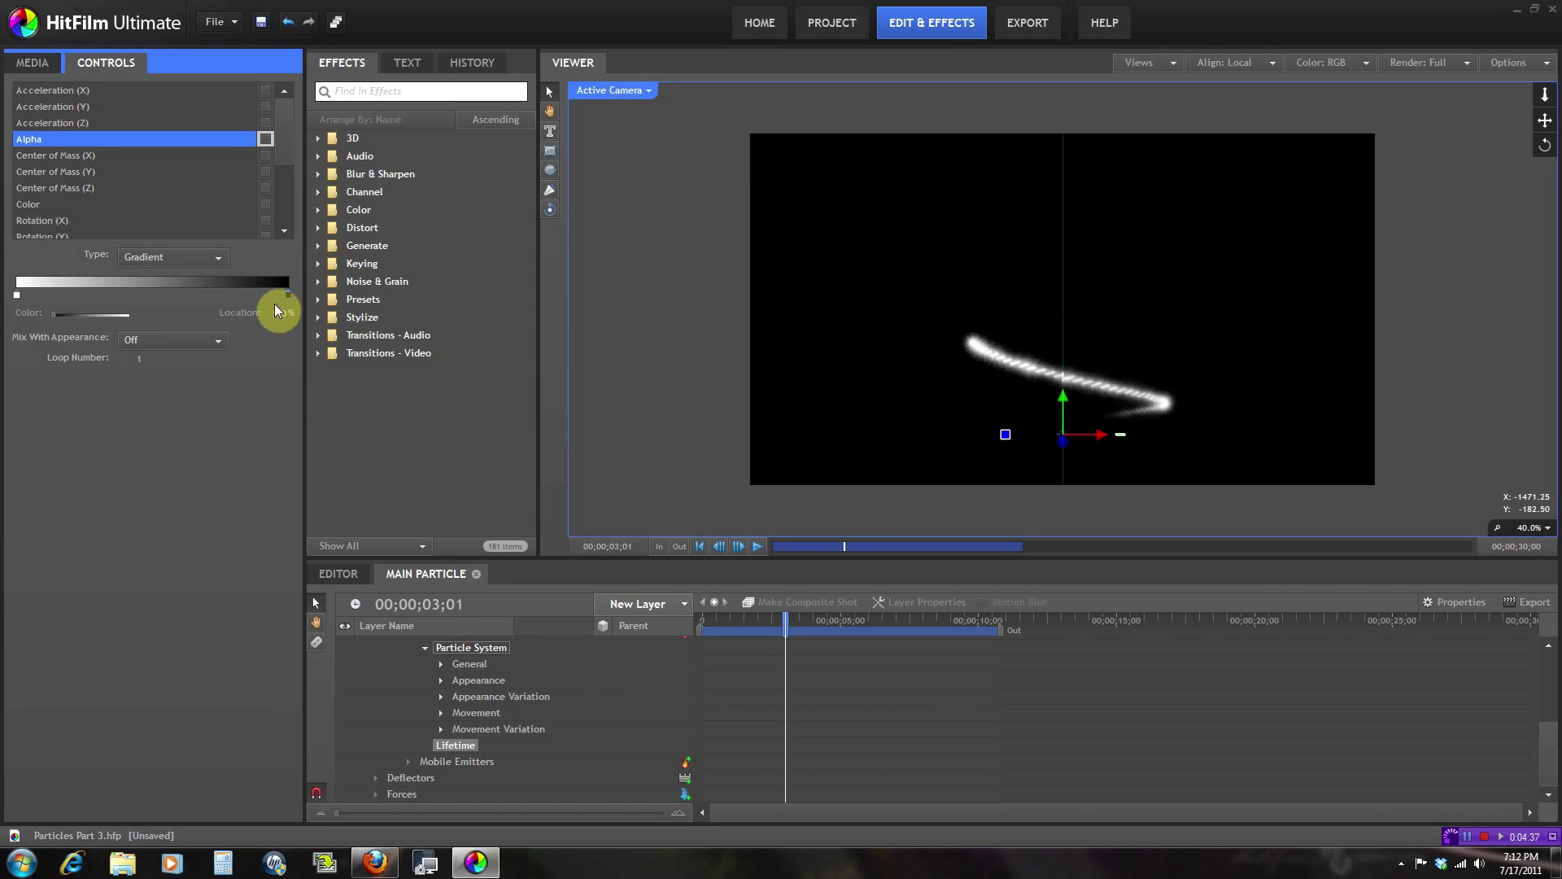
pyautogui.click(46, 206)
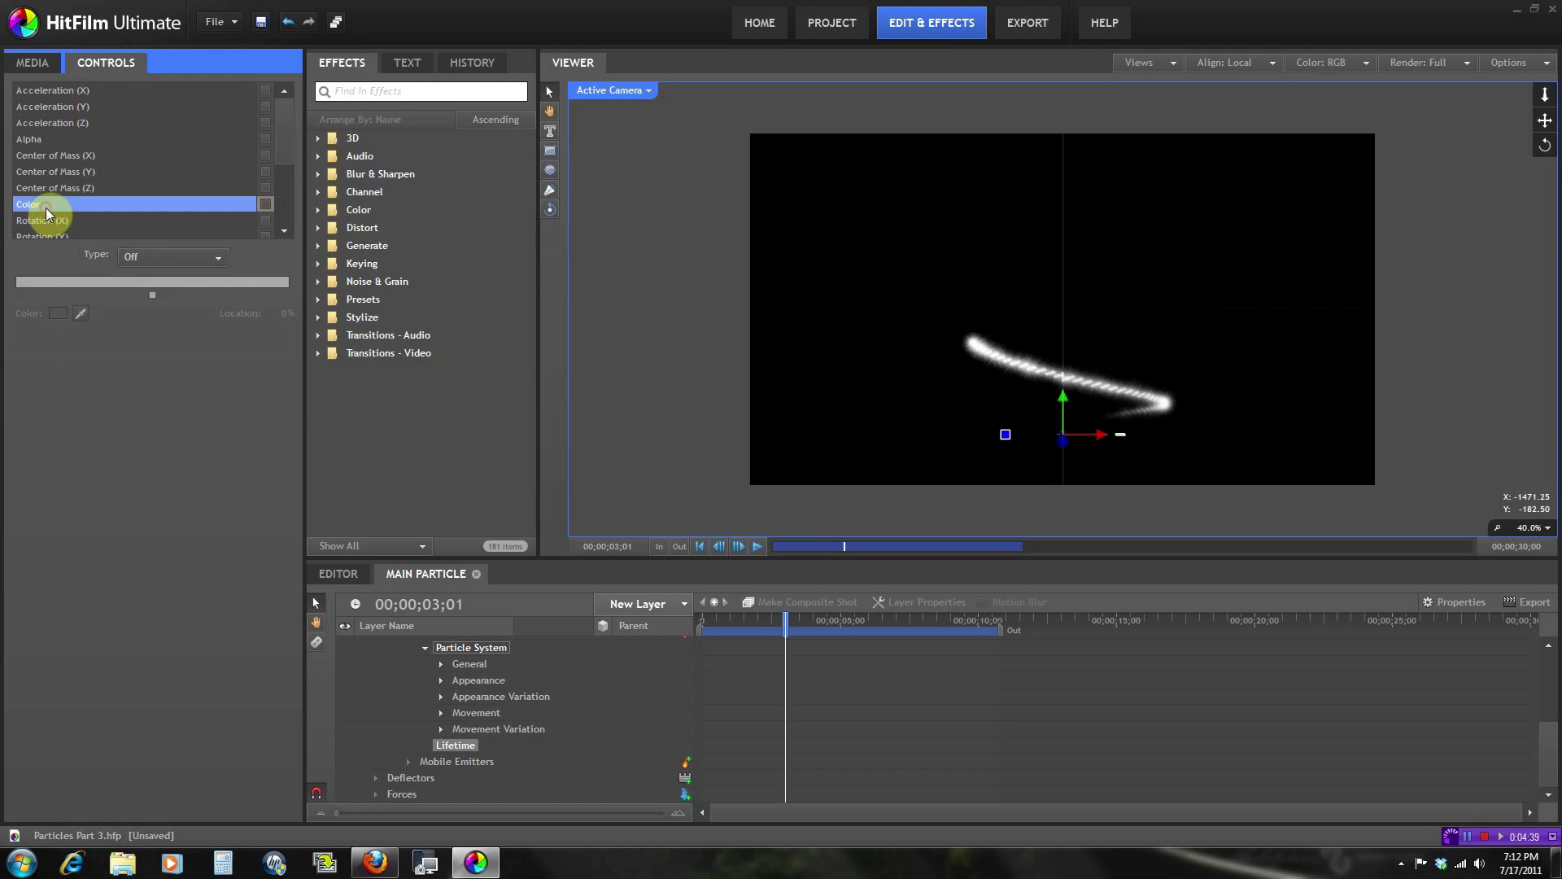
# Make lifetime Color a Gradient and move its stops to 17% and the end.
pyautogui.click(124, 257)
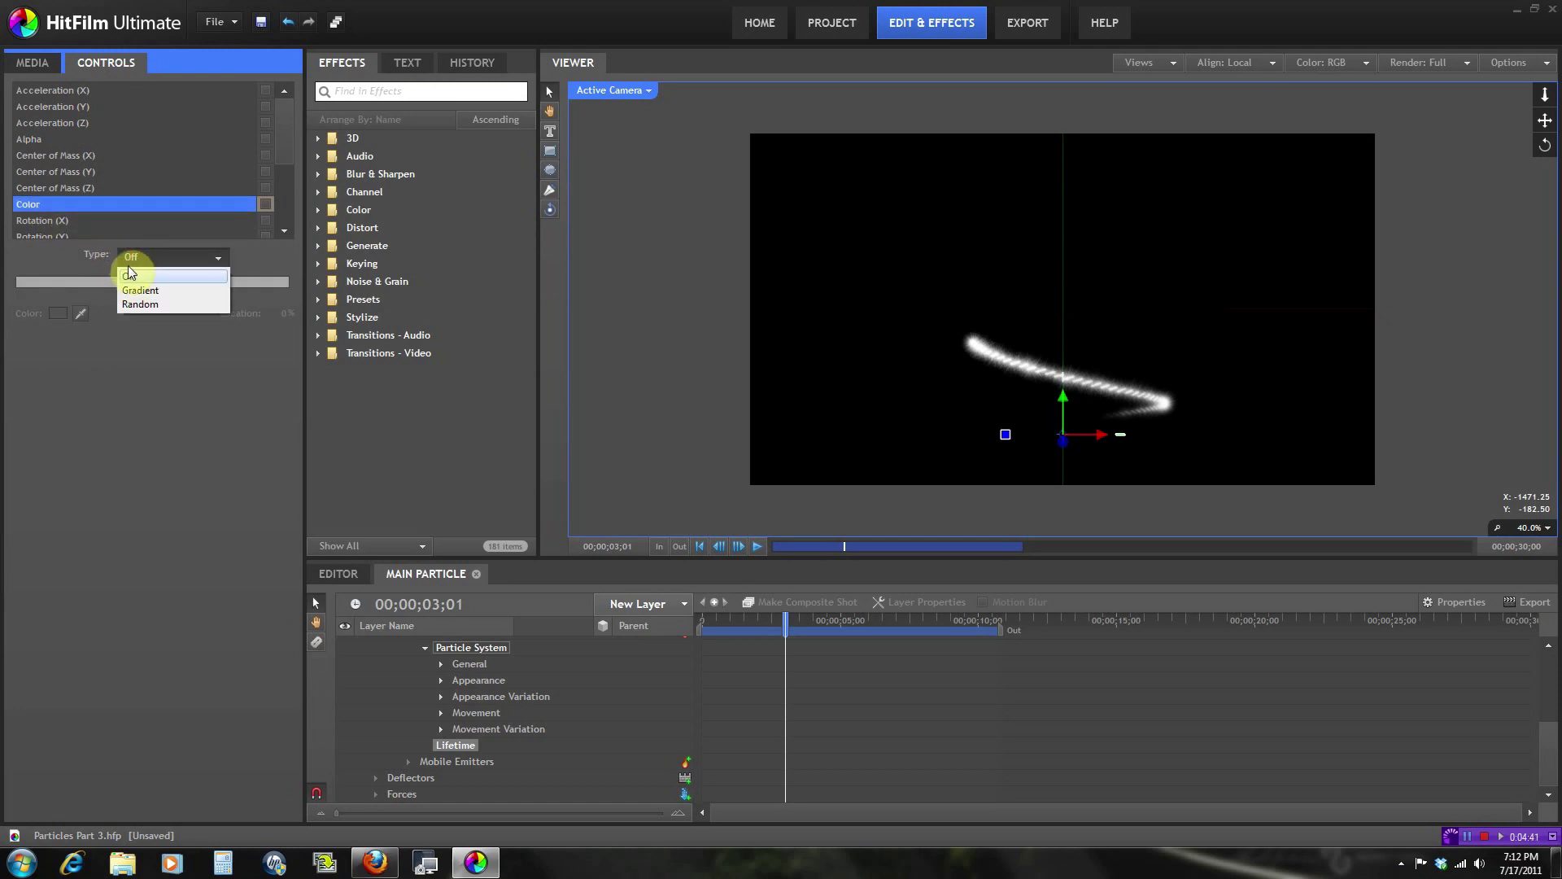
pyautogui.click(133, 287)
pyautogui.moveTo(151, 295); pyautogui.dragTo(60, 297)
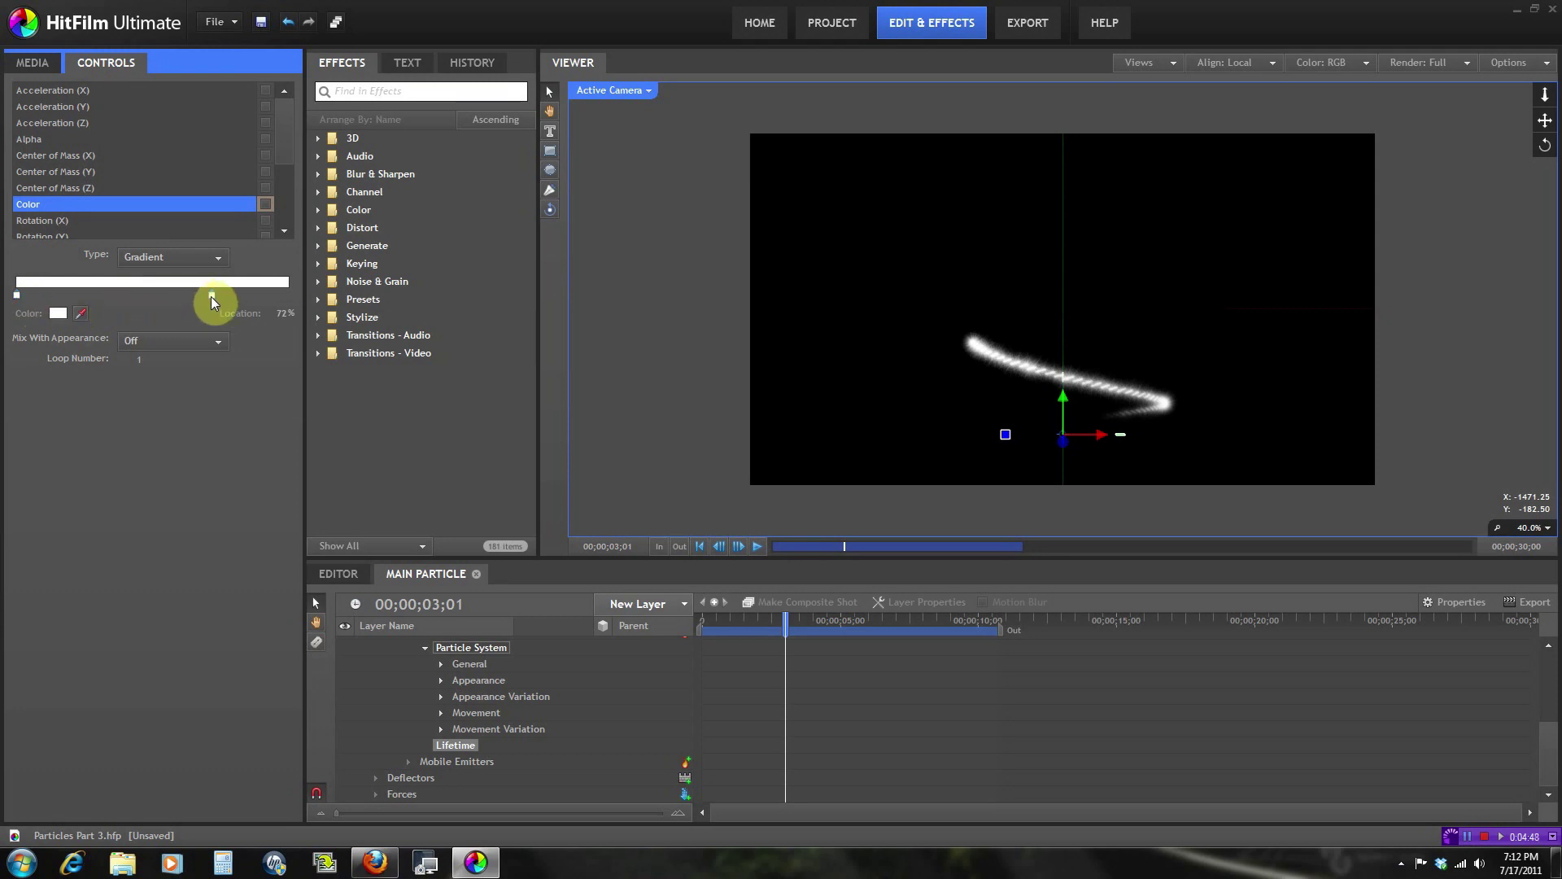
pyautogui.moveTo(284, 299); pyautogui.dragTo(300, 294)
# Set the end-of-life colour stop to yellow and the birth stop to red.
pyautogui.click(56, 313)
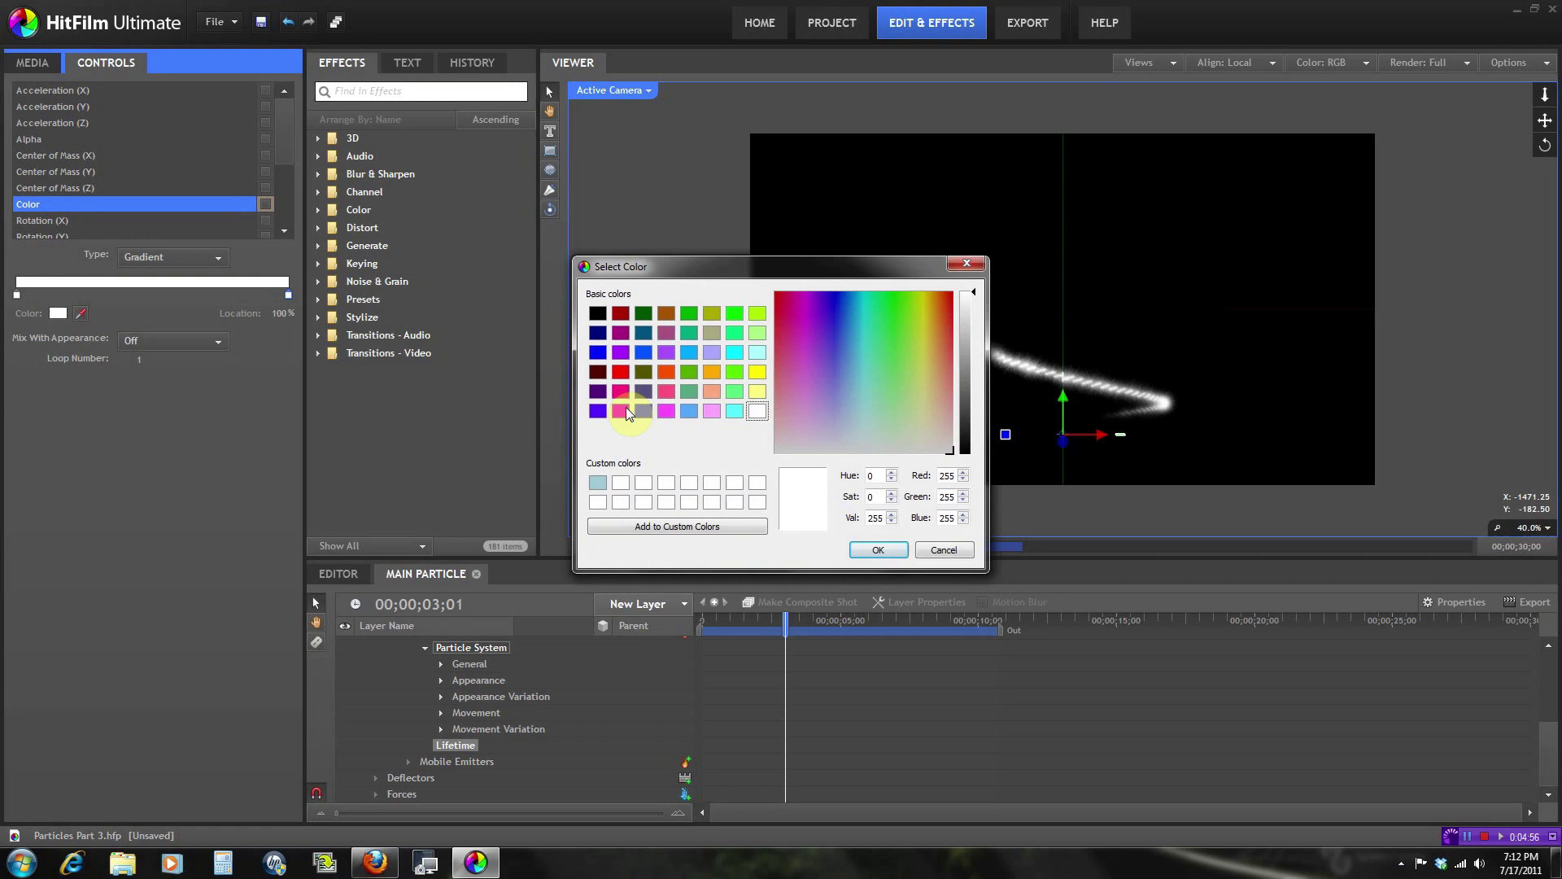
pyautogui.click(748, 375)
pyautogui.click(866, 549)
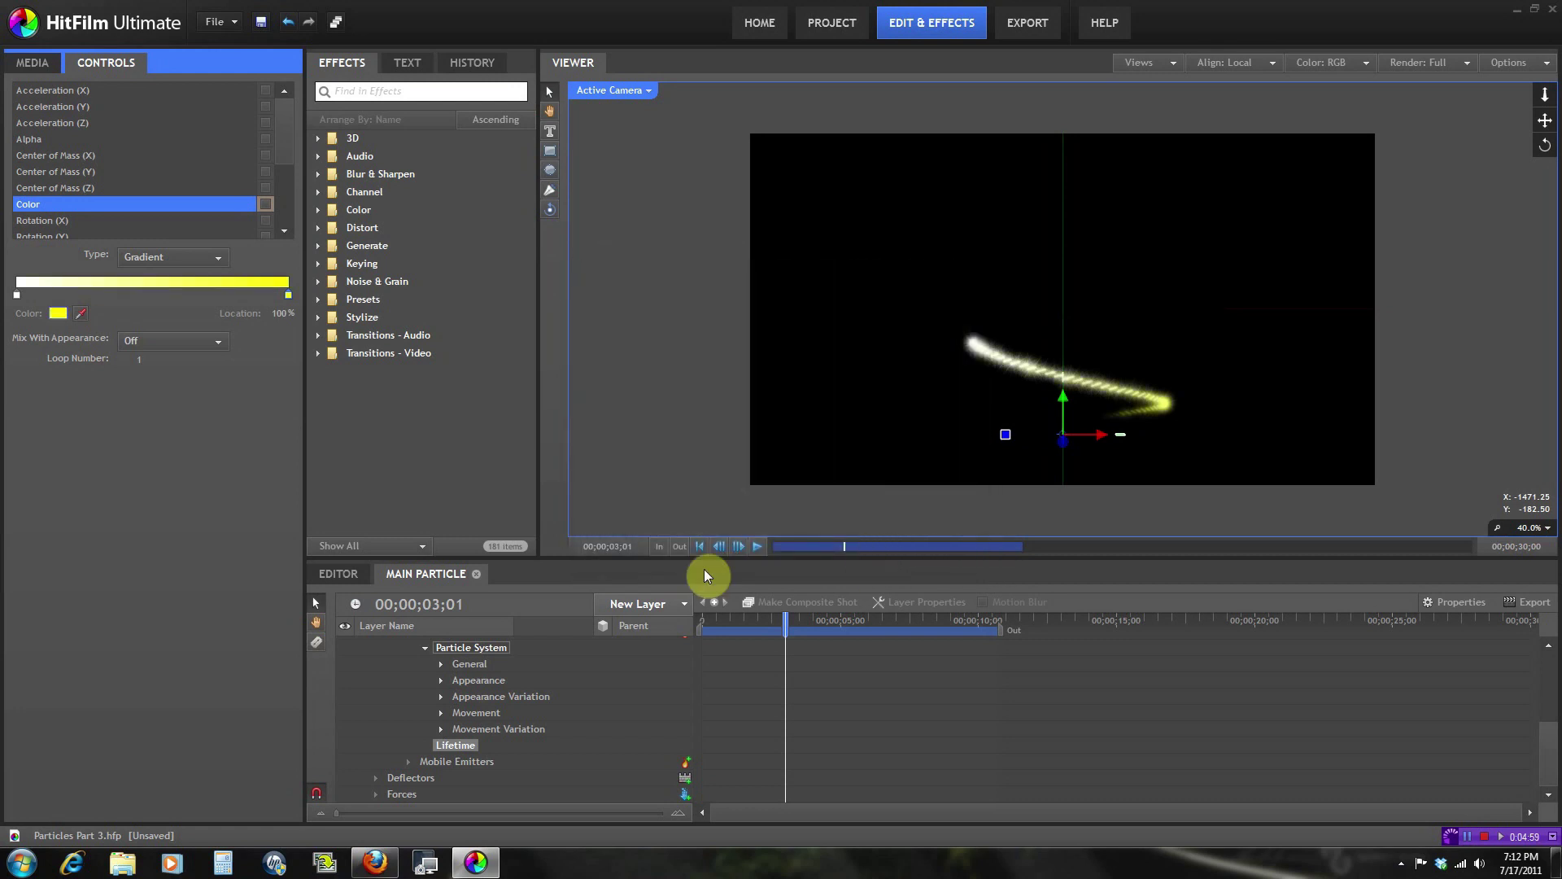
pyautogui.click(16, 295)
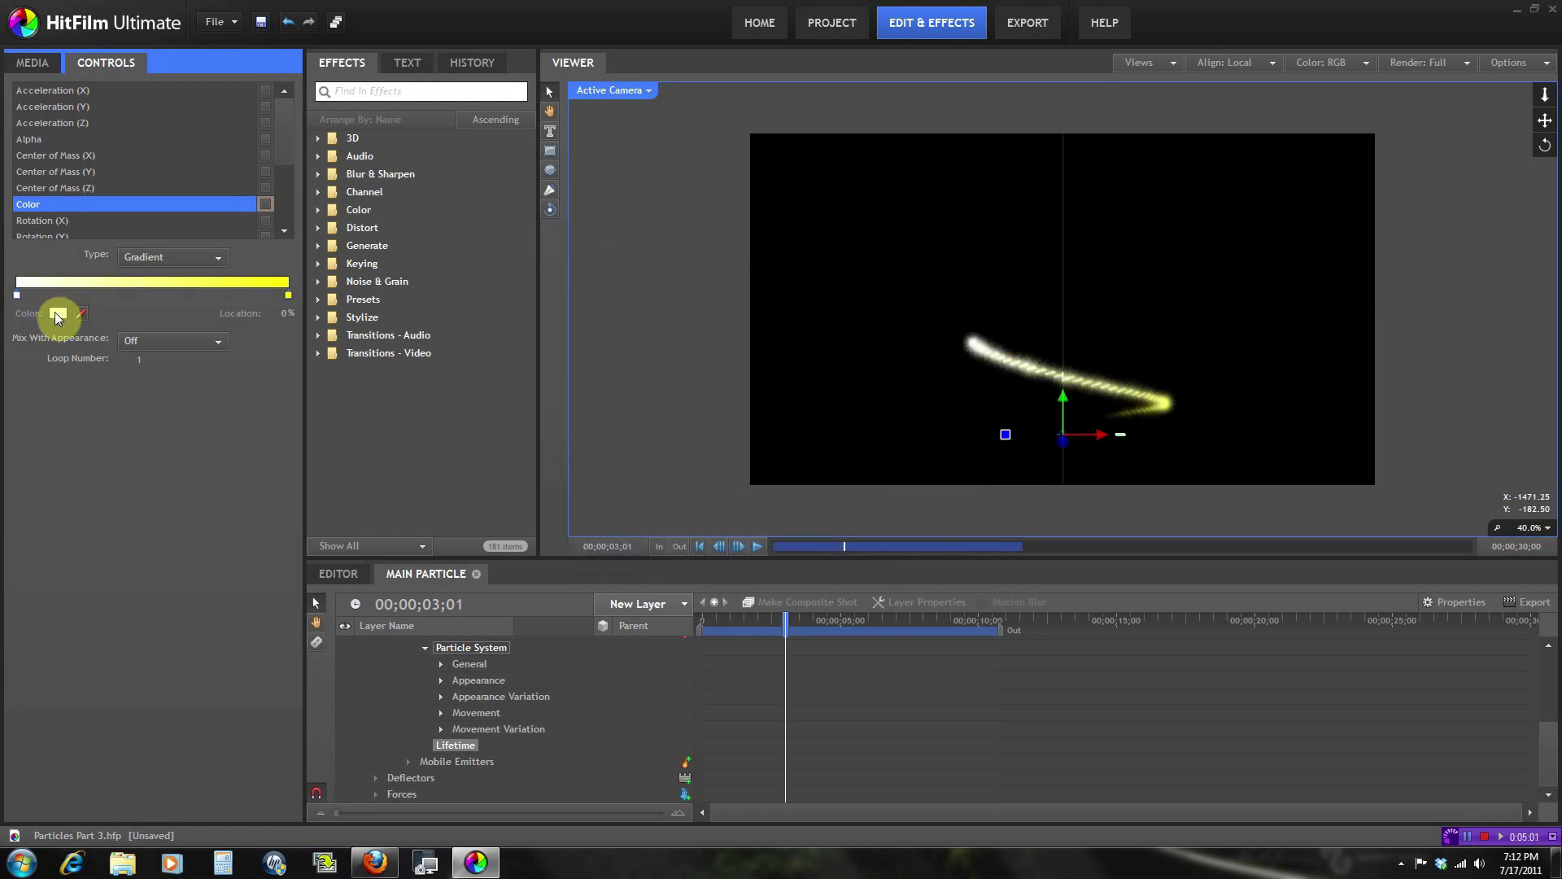
pyautogui.click(57, 314)
pyautogui.click(620, 371)
pyautogui.click(883, 549)
# Play back the red-to-yellow trail and return the playhead to frame 03;02.
pyautogui.moveTo(794, 632); pyautogui.dragTo(737, 632)
pyautogui.click(755, 547)
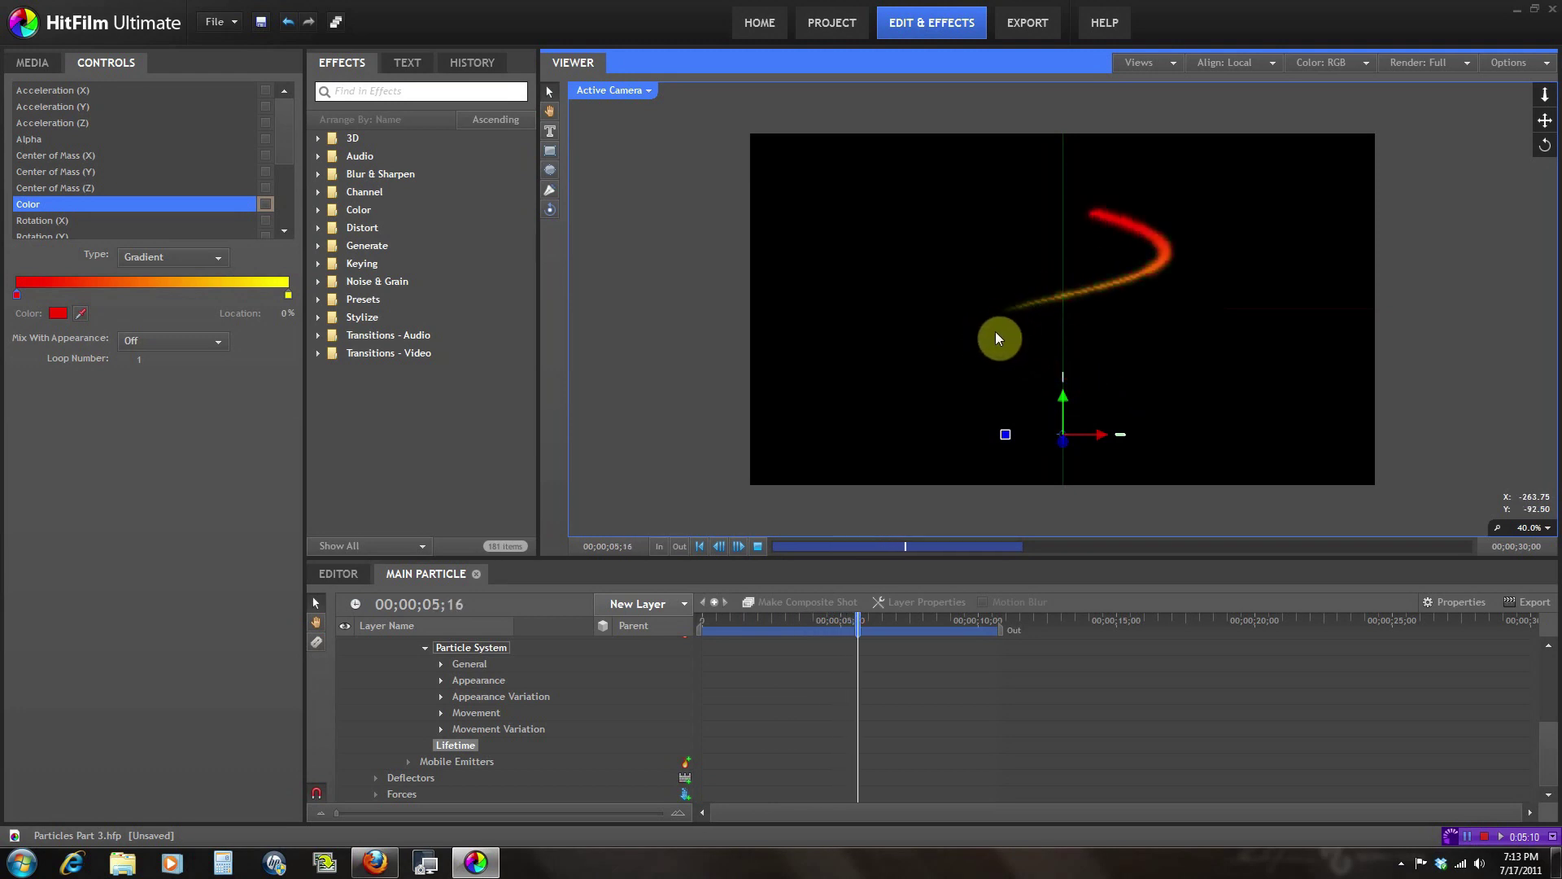
pyautogui.click(759, 547)
pyautogui.moveTo(817, 617); pyautogui.dragTo(787, 625)
pyautogui.moveTo(282, 157); pyautogui.dragTo(283, 230)
# Show the lifetime Scale curve and raise Movement Scale to 61%.
pyautogui.click(169, 182)
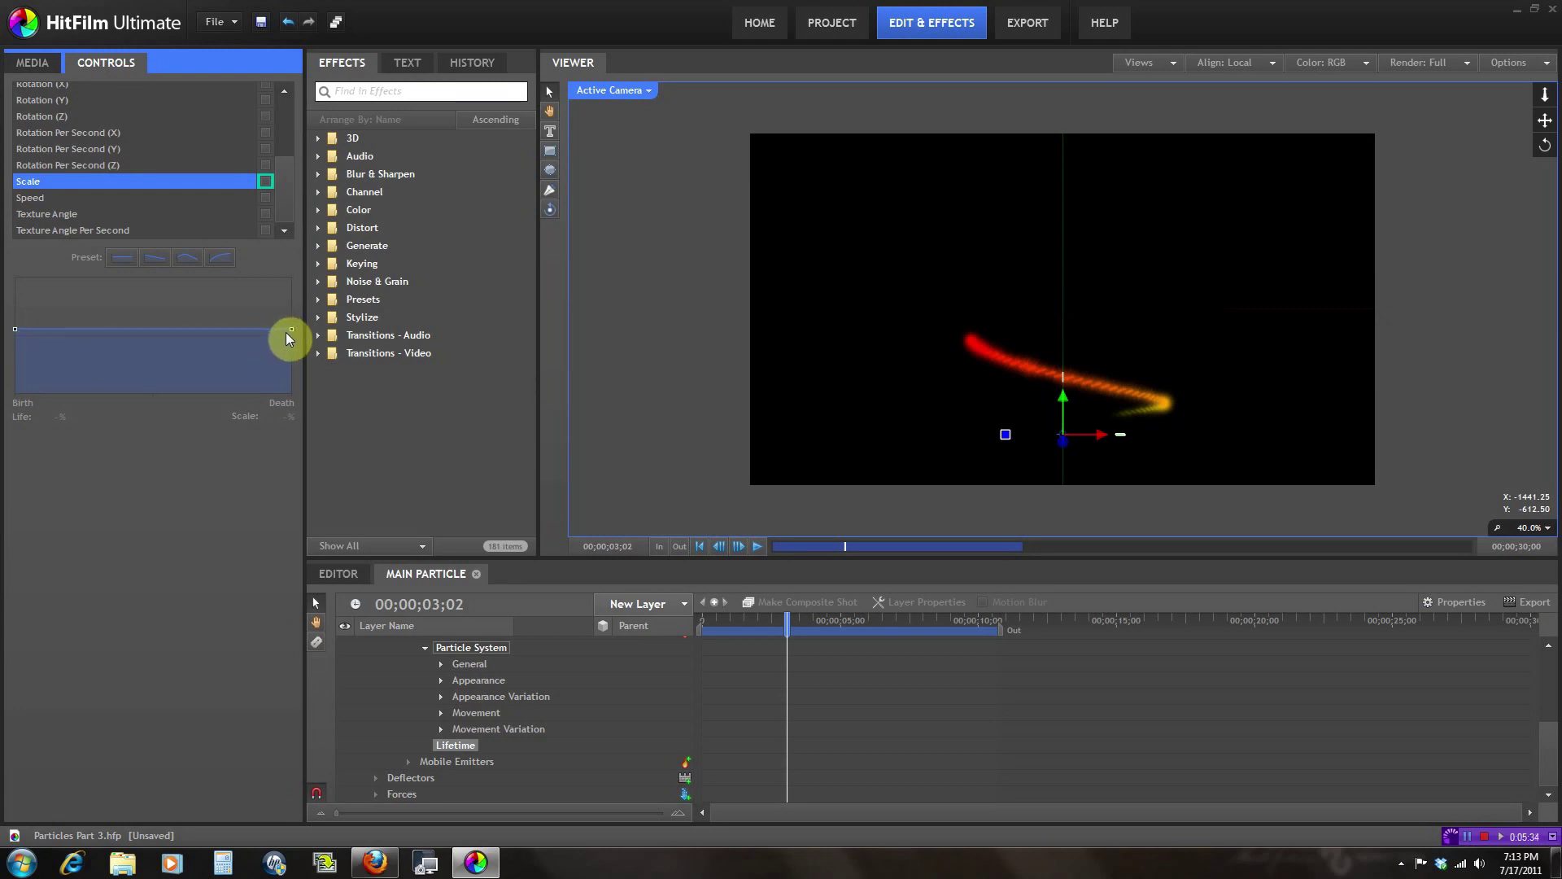
pyautogui.click(16, 329)
pyautogui.click(465, 714)
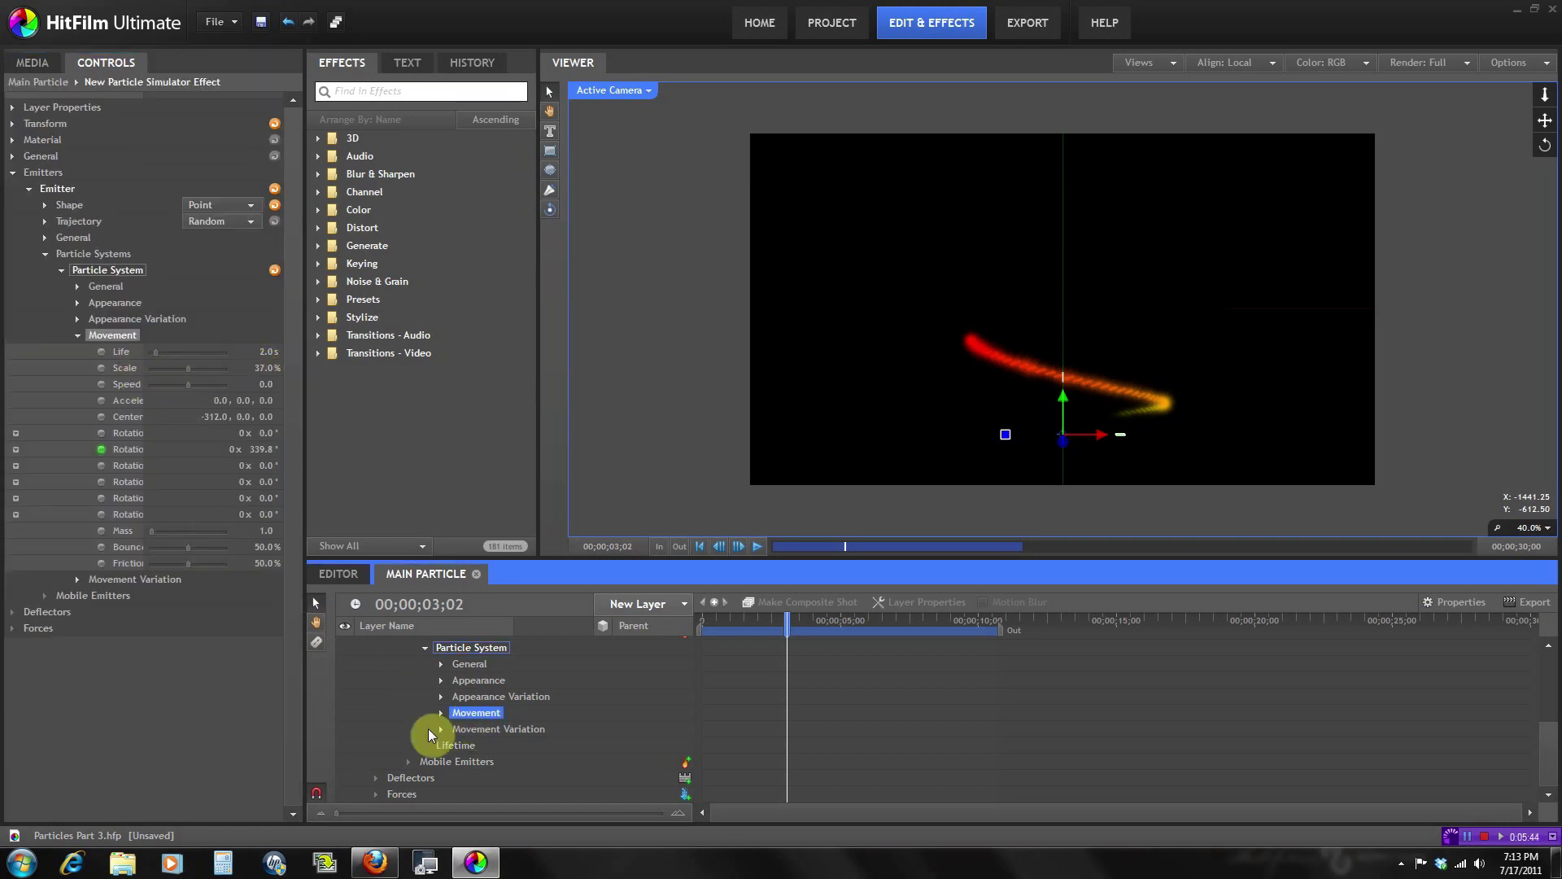
pyautogui.click(454, 745)
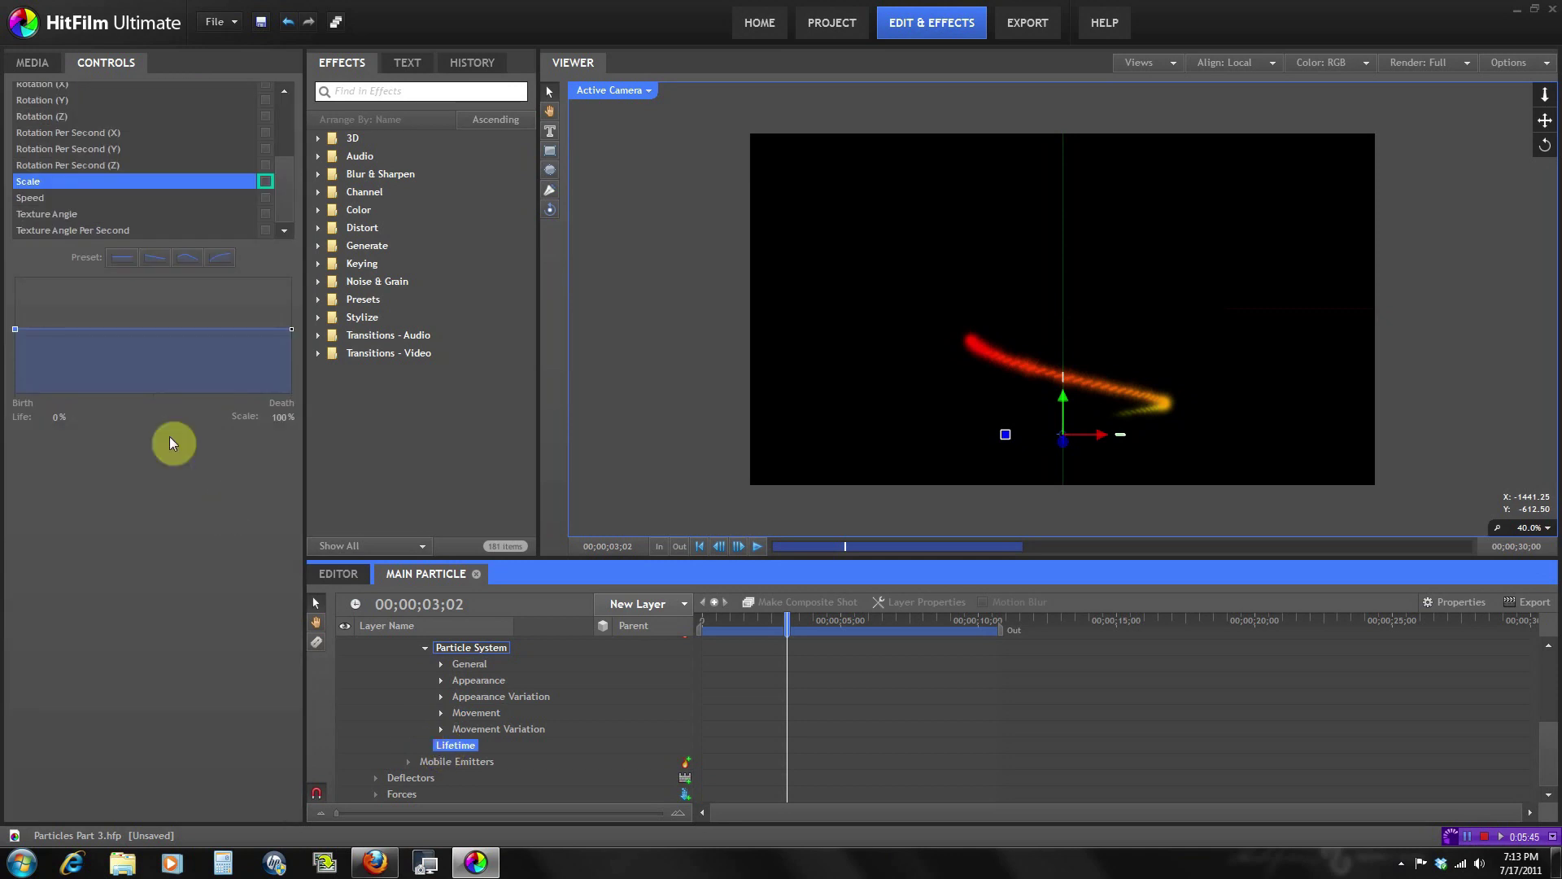
pyautogui.click(472, 714)
pyautogui.moveTo(261, 368); pyautogui.dragTo(279, 370)
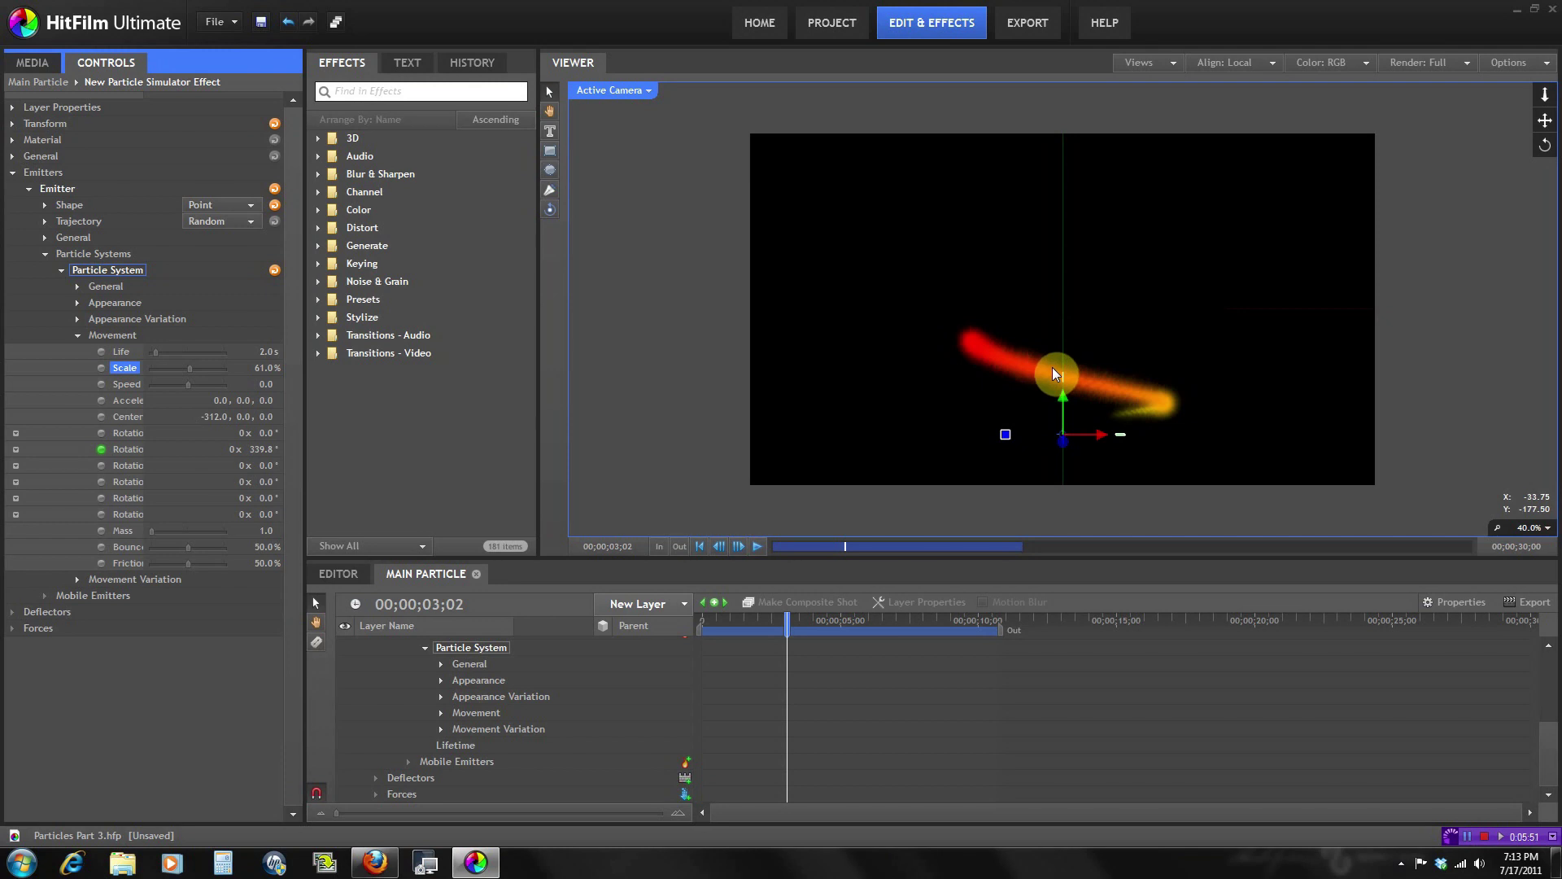
pyautogui.click(460, 746)
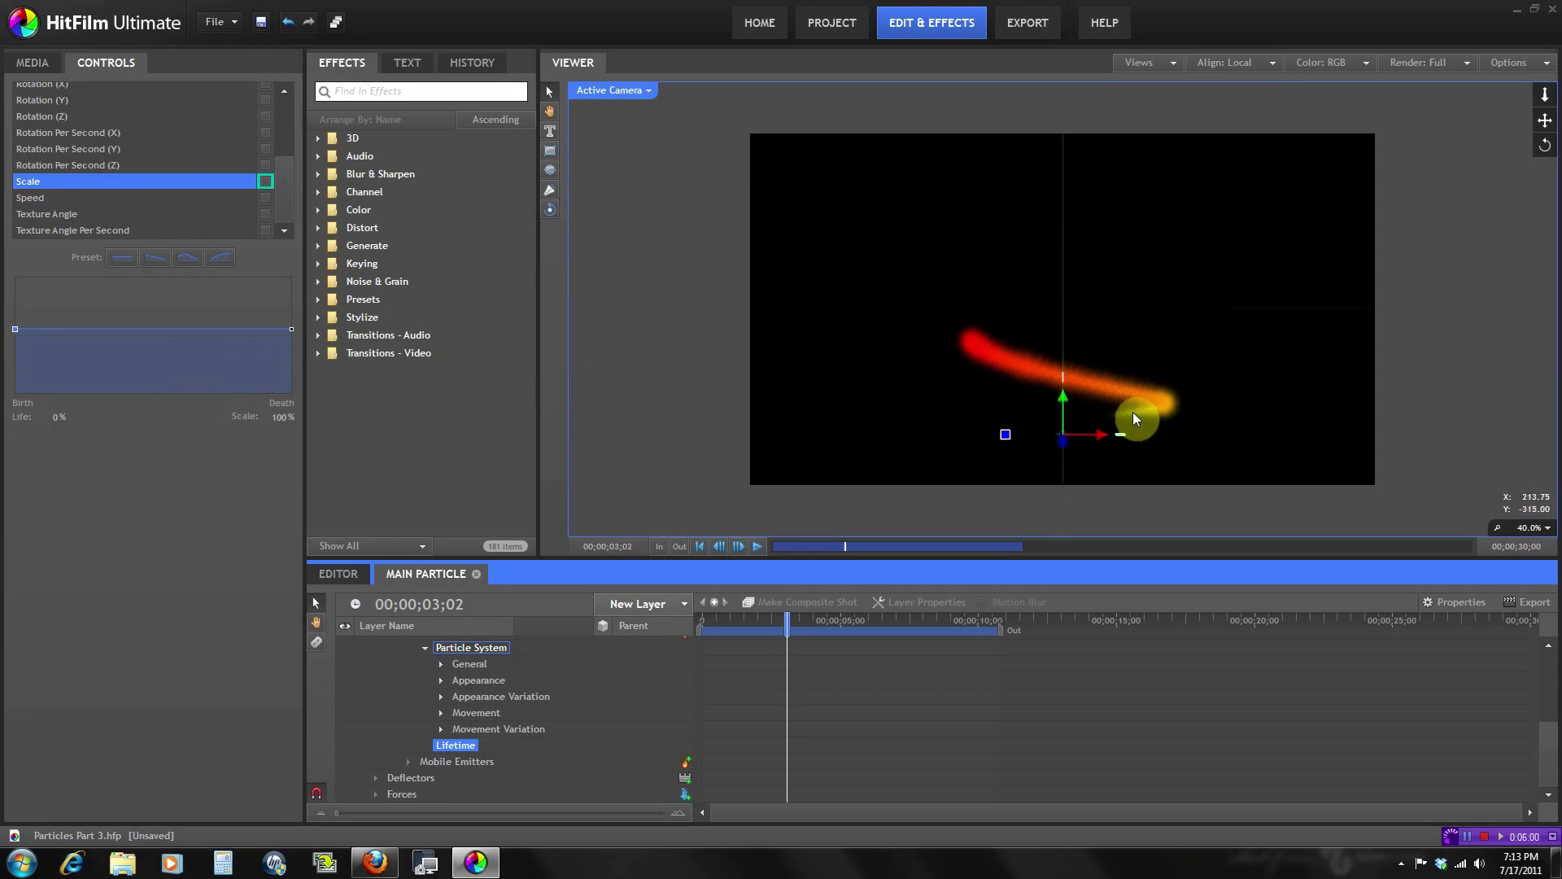
# Set the Scale curve's birth to 9% and raise its death point to 329%, then preview.
pyautogui.click(18, 333)
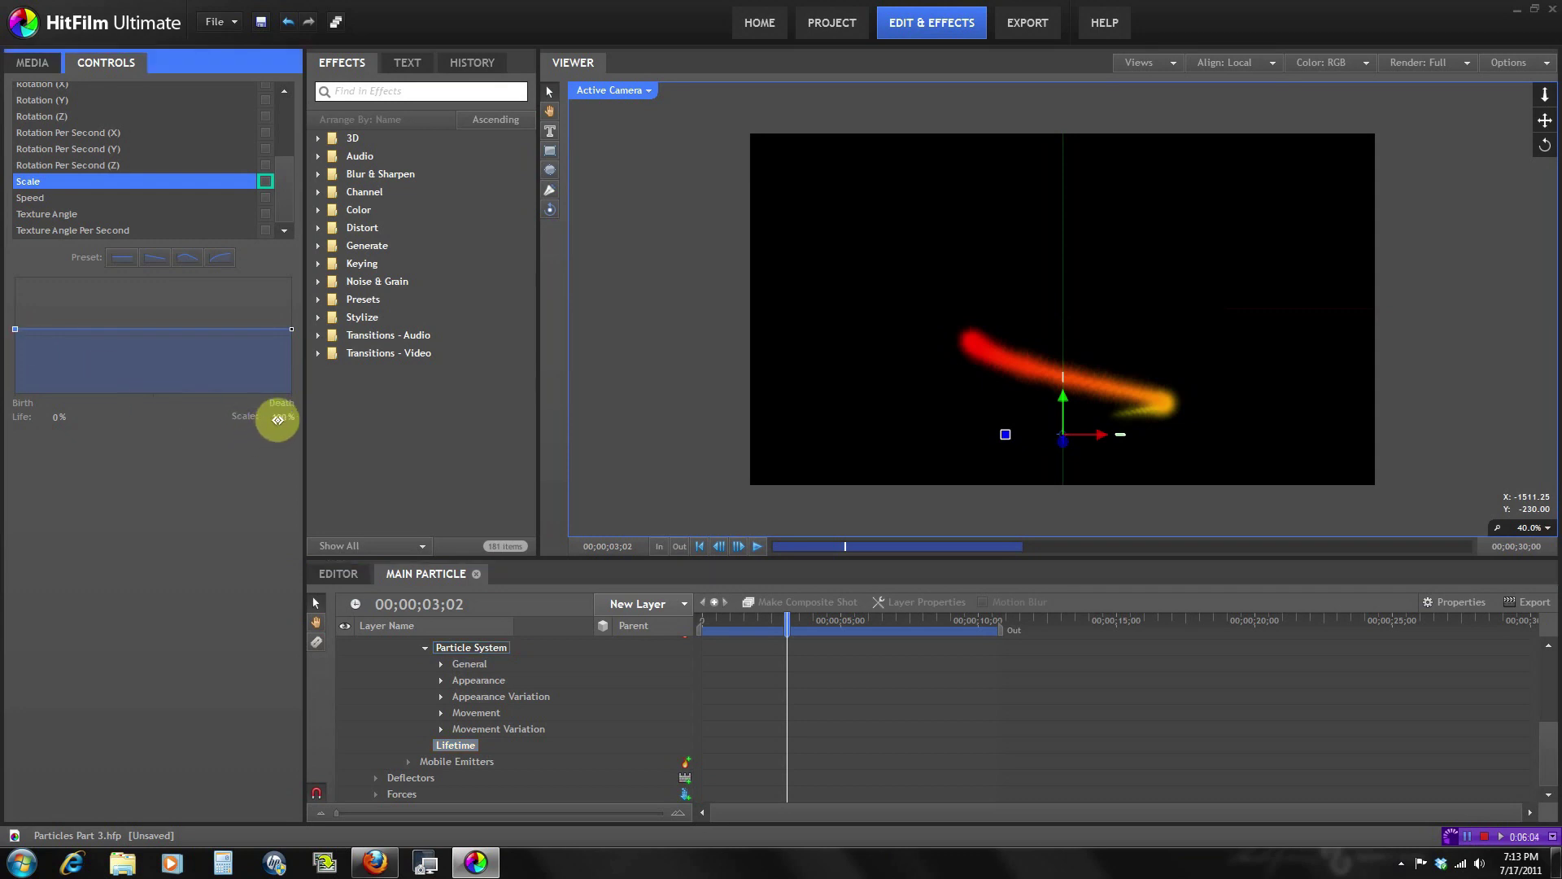
pyautogui.moveTo(279, 418); pyautogui.dragTo(230, 428)
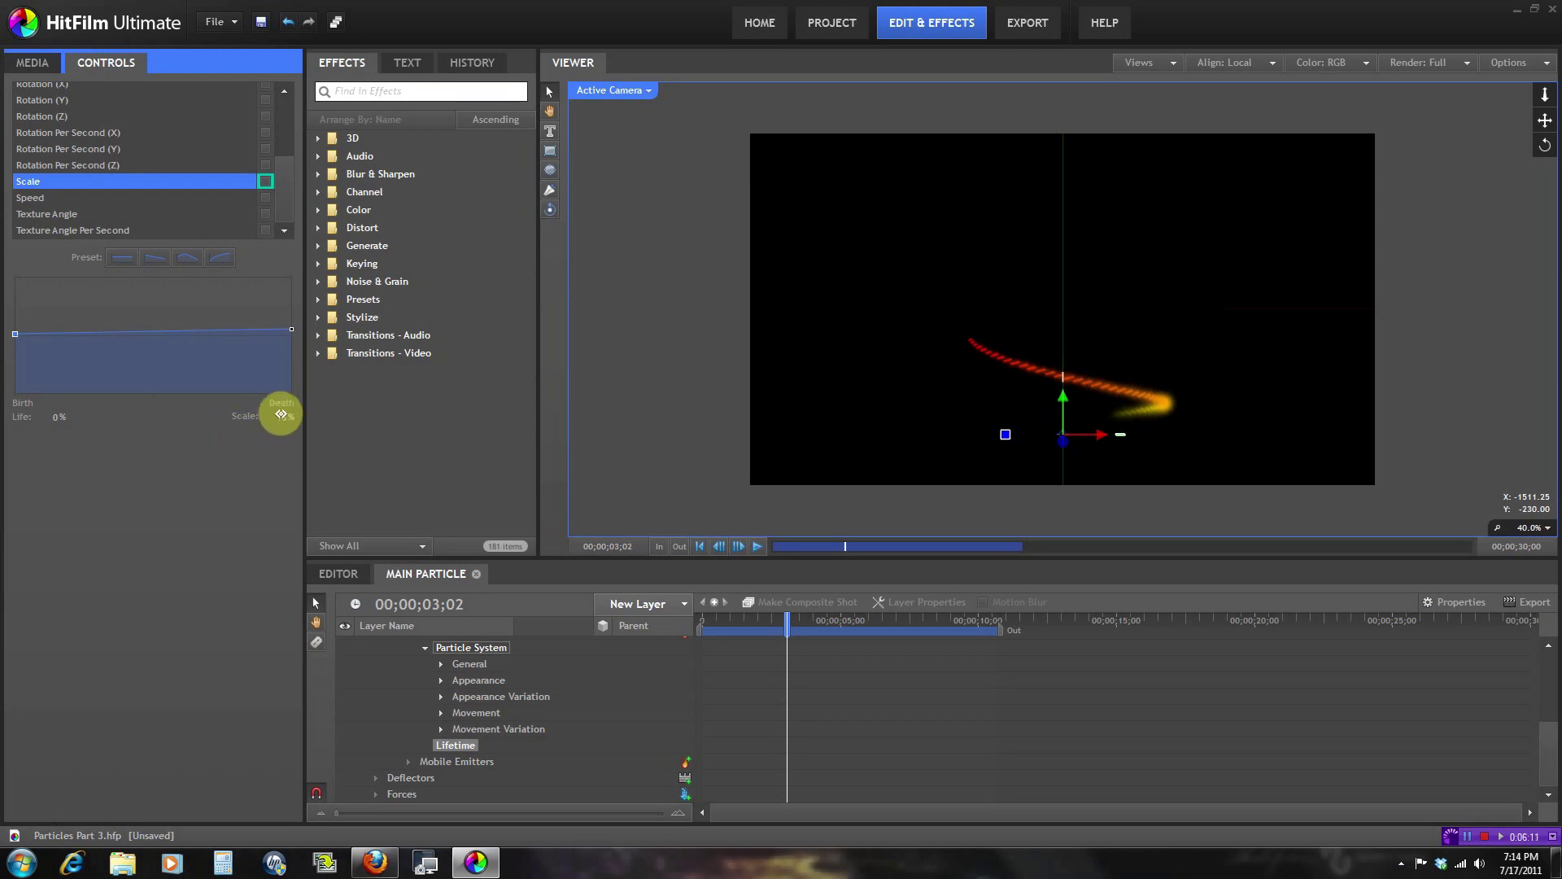
pyautogui.click(291, 330)
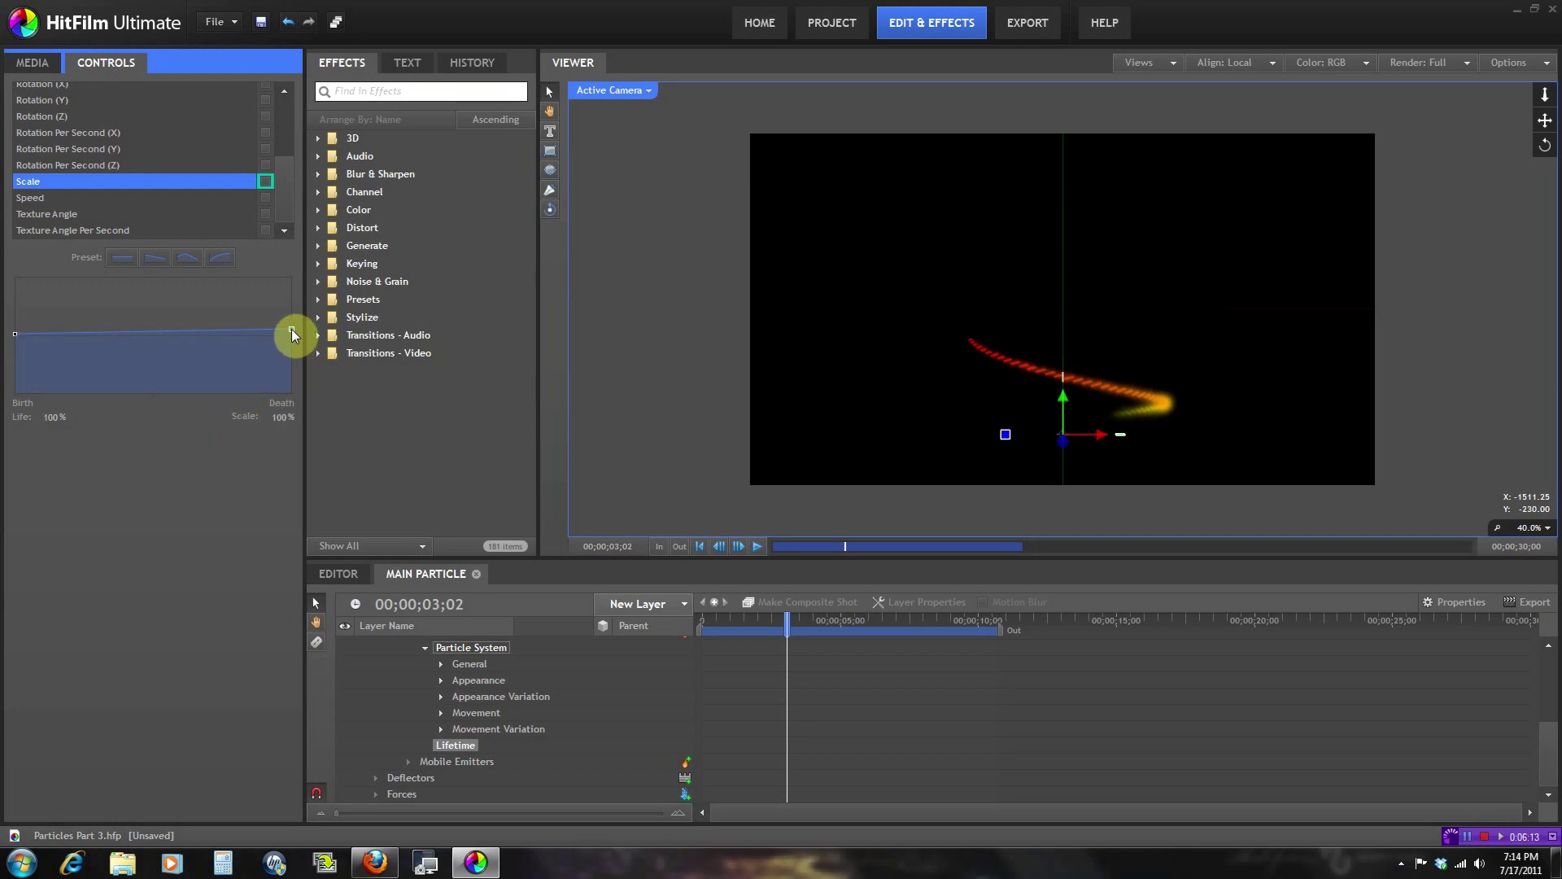
pyautogui.moveTo(292, 329); pyautogui.dragTo(291, 316)
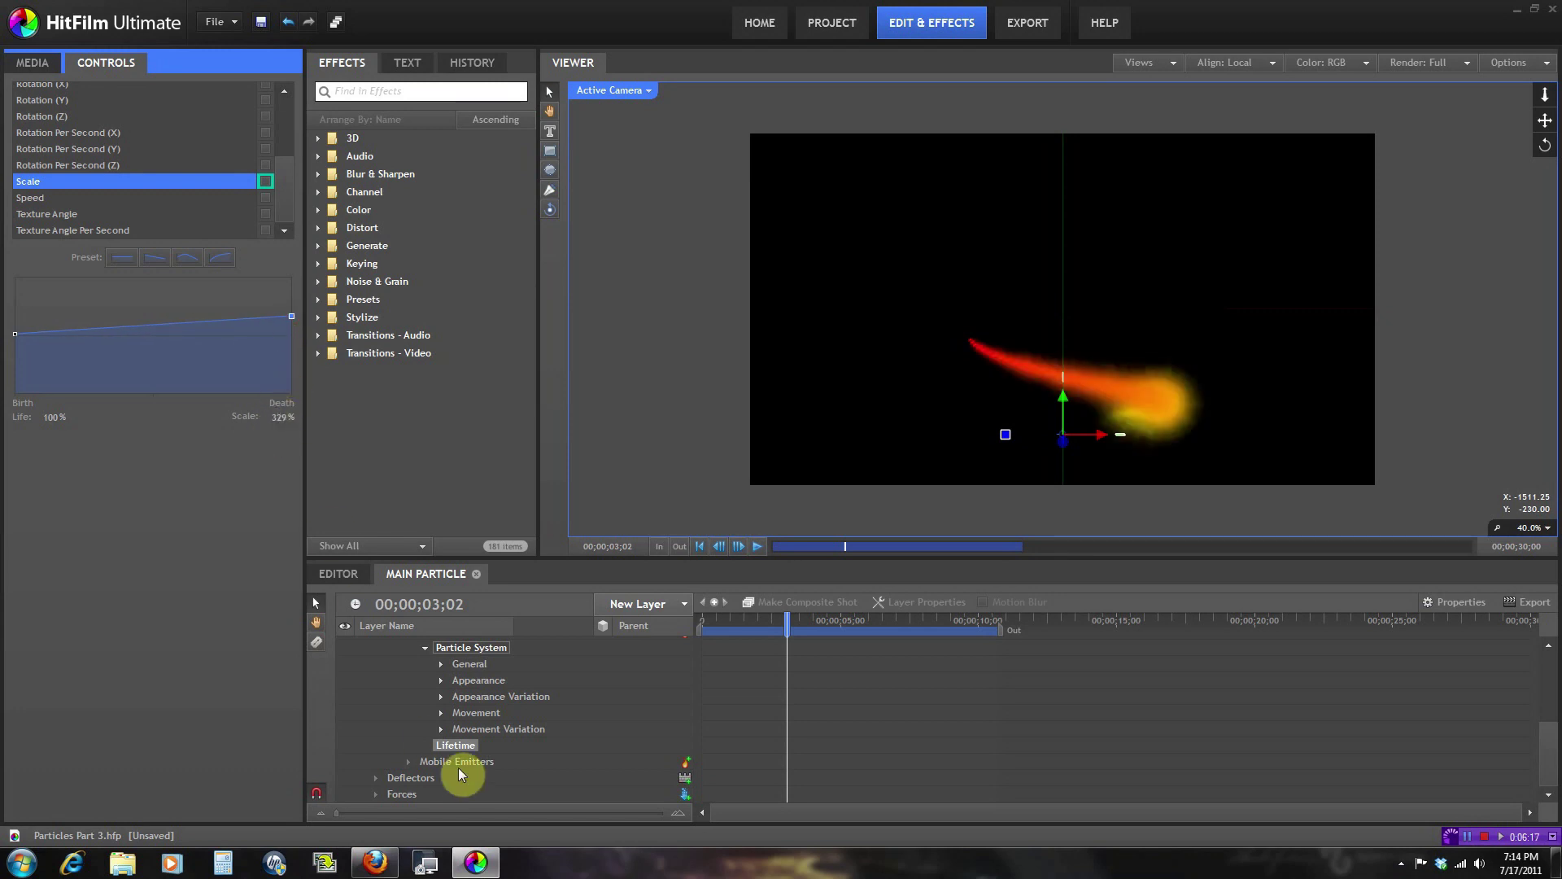
pyautogui.click(451, 708)
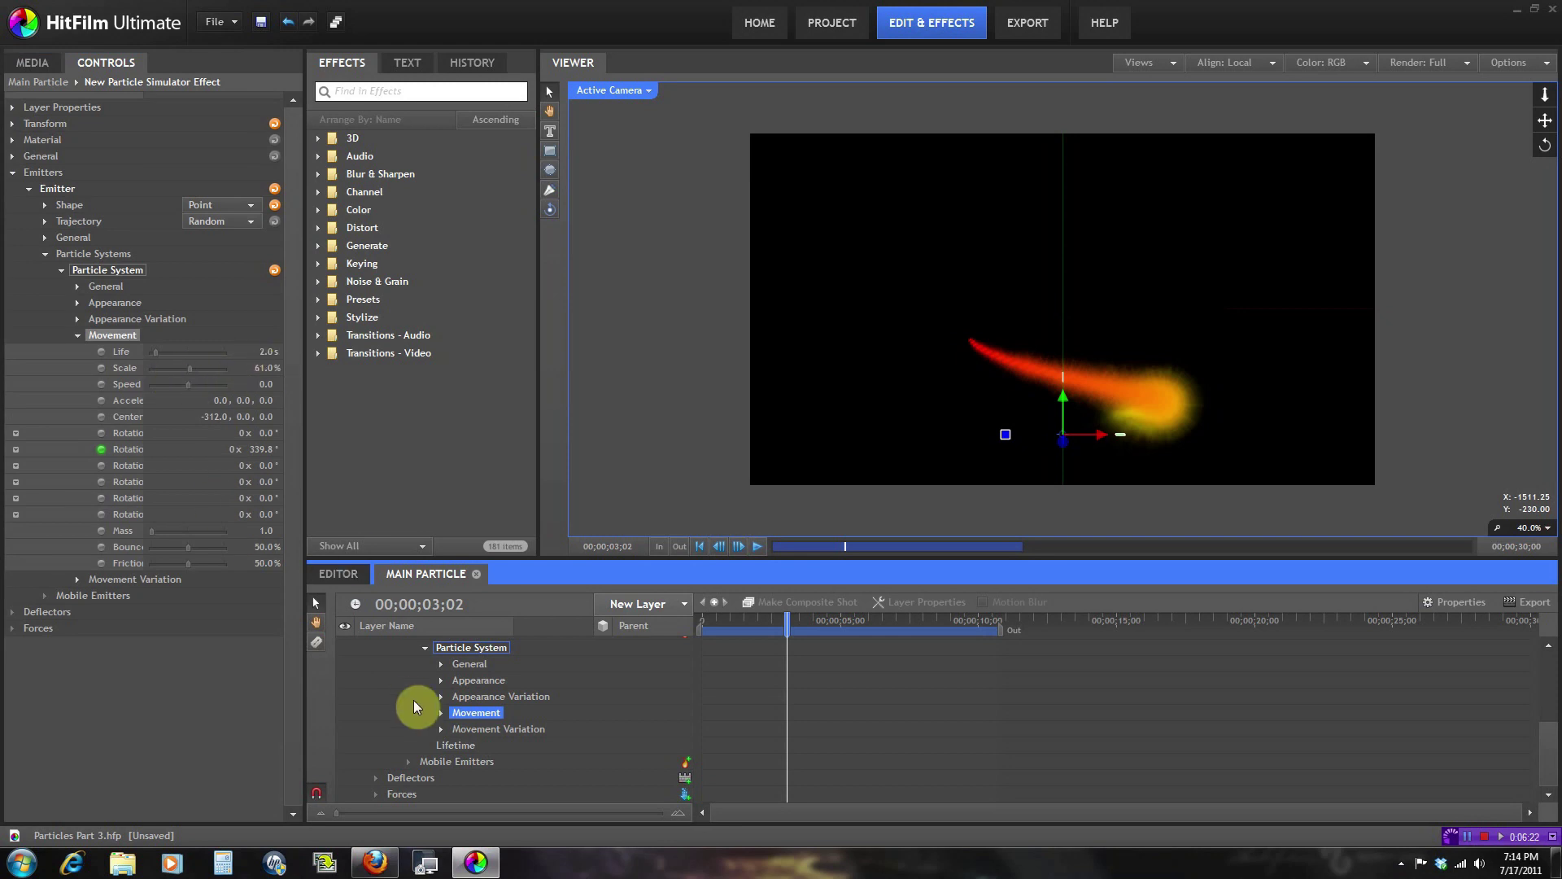
pyautogui.click(456, 746)
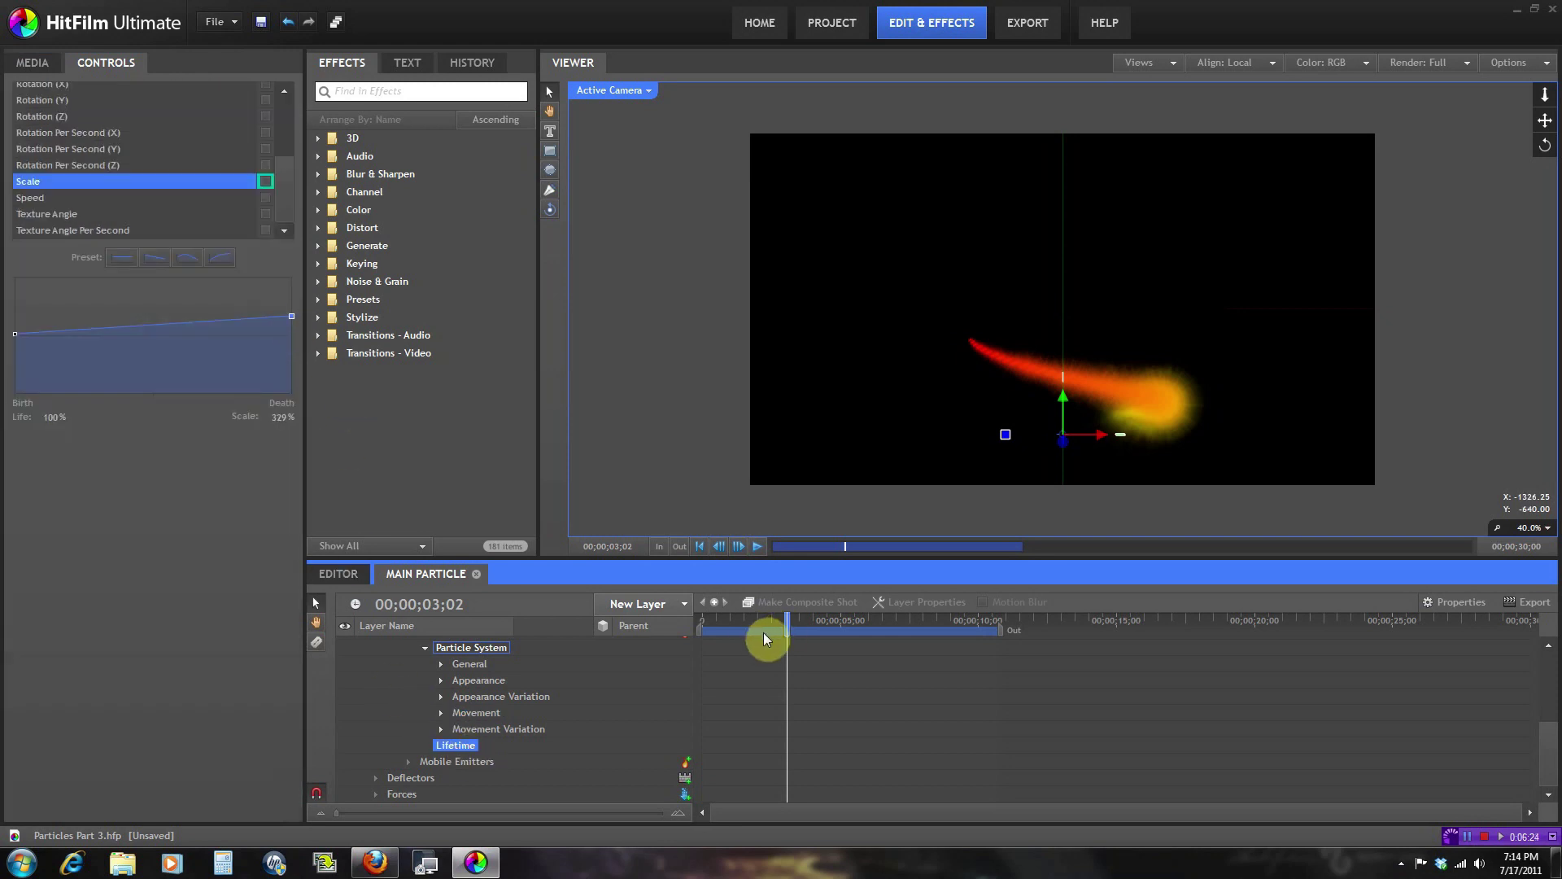
pyautogui.moveTo(763, 632); pyautogui.dragTo(748, 623)
pyautogui.click(749, 548)
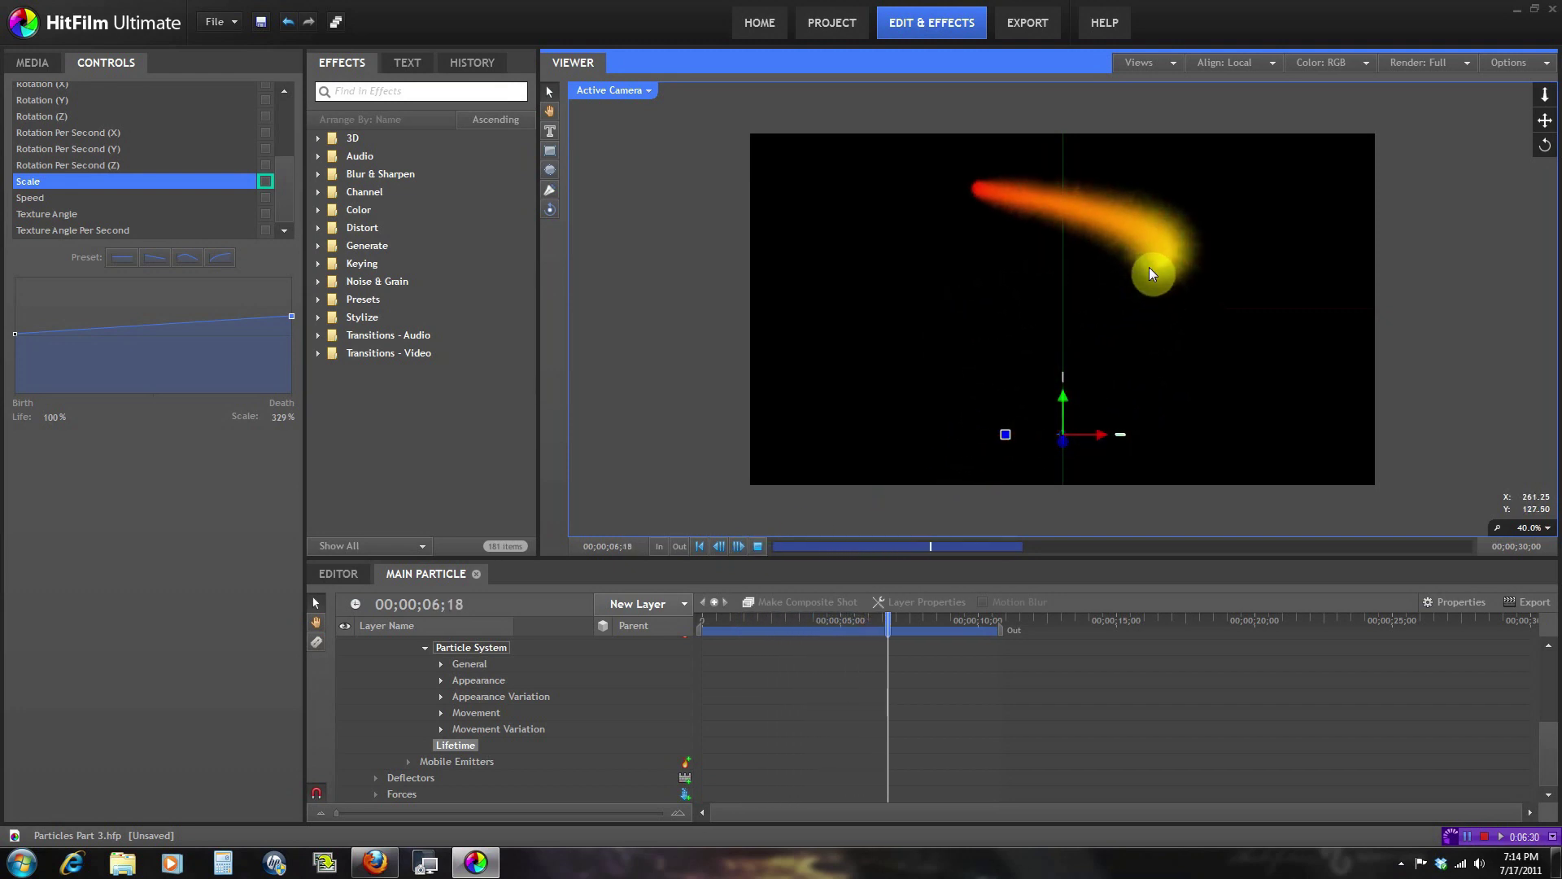
pyautogui.click(755, 544)
# Flatten the Scale ramp and shape a wavy lifetime Speed curve peaking at 636% near 36% life.
pyautogui.moveTo(758, 621)
pyautogui.mouseDown()
pyautogui.moveTo(743, 621)
pyautogui.moveTo(766, 621)
pyautogui.mouseUp()
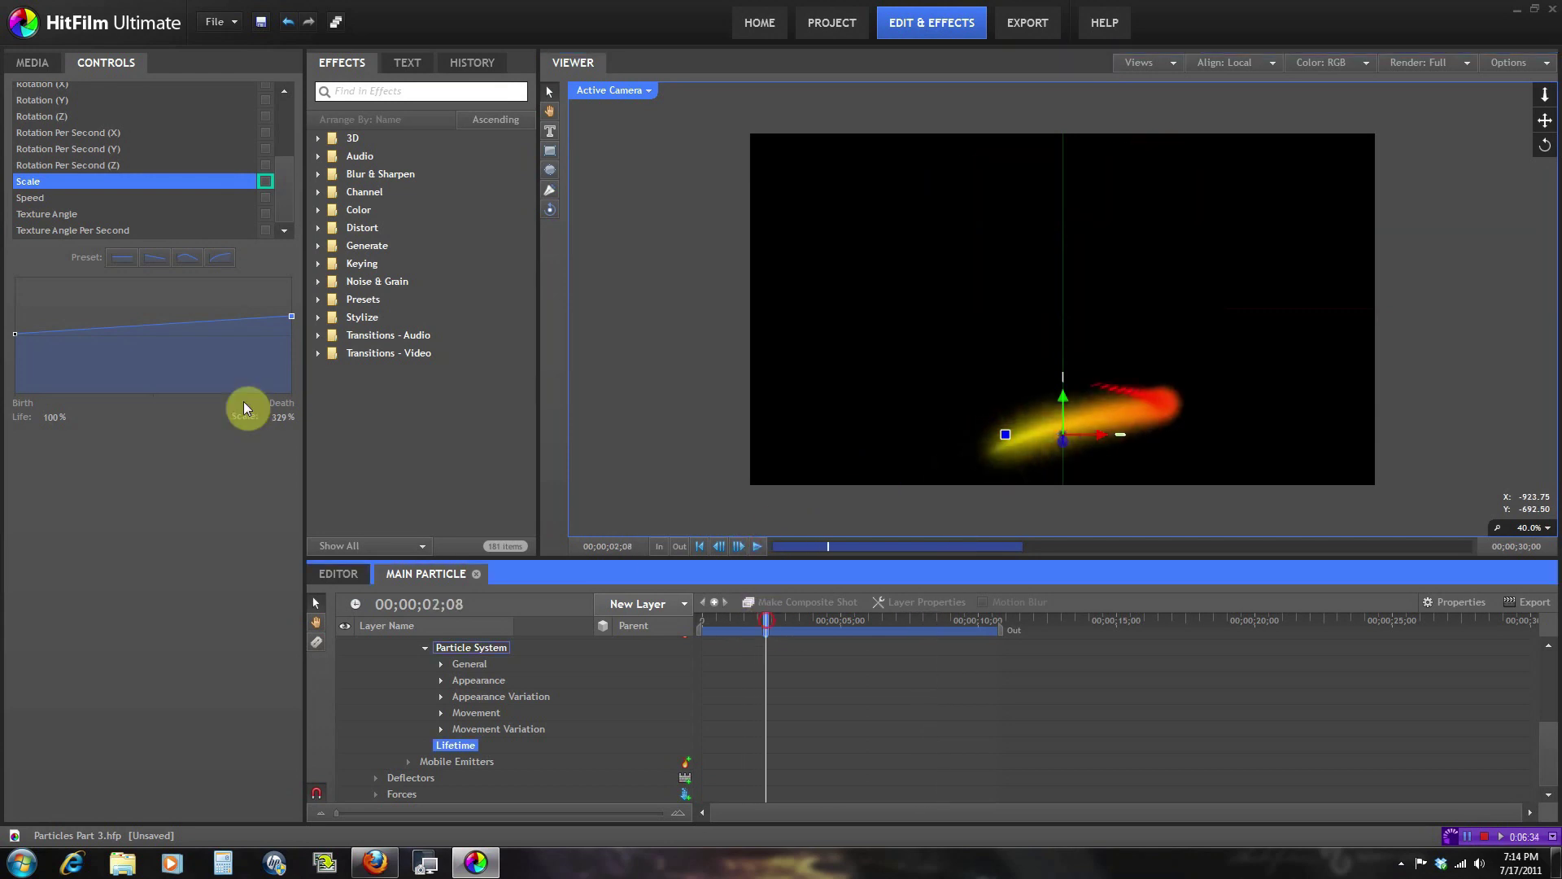
pyautogui.click(122, 258)
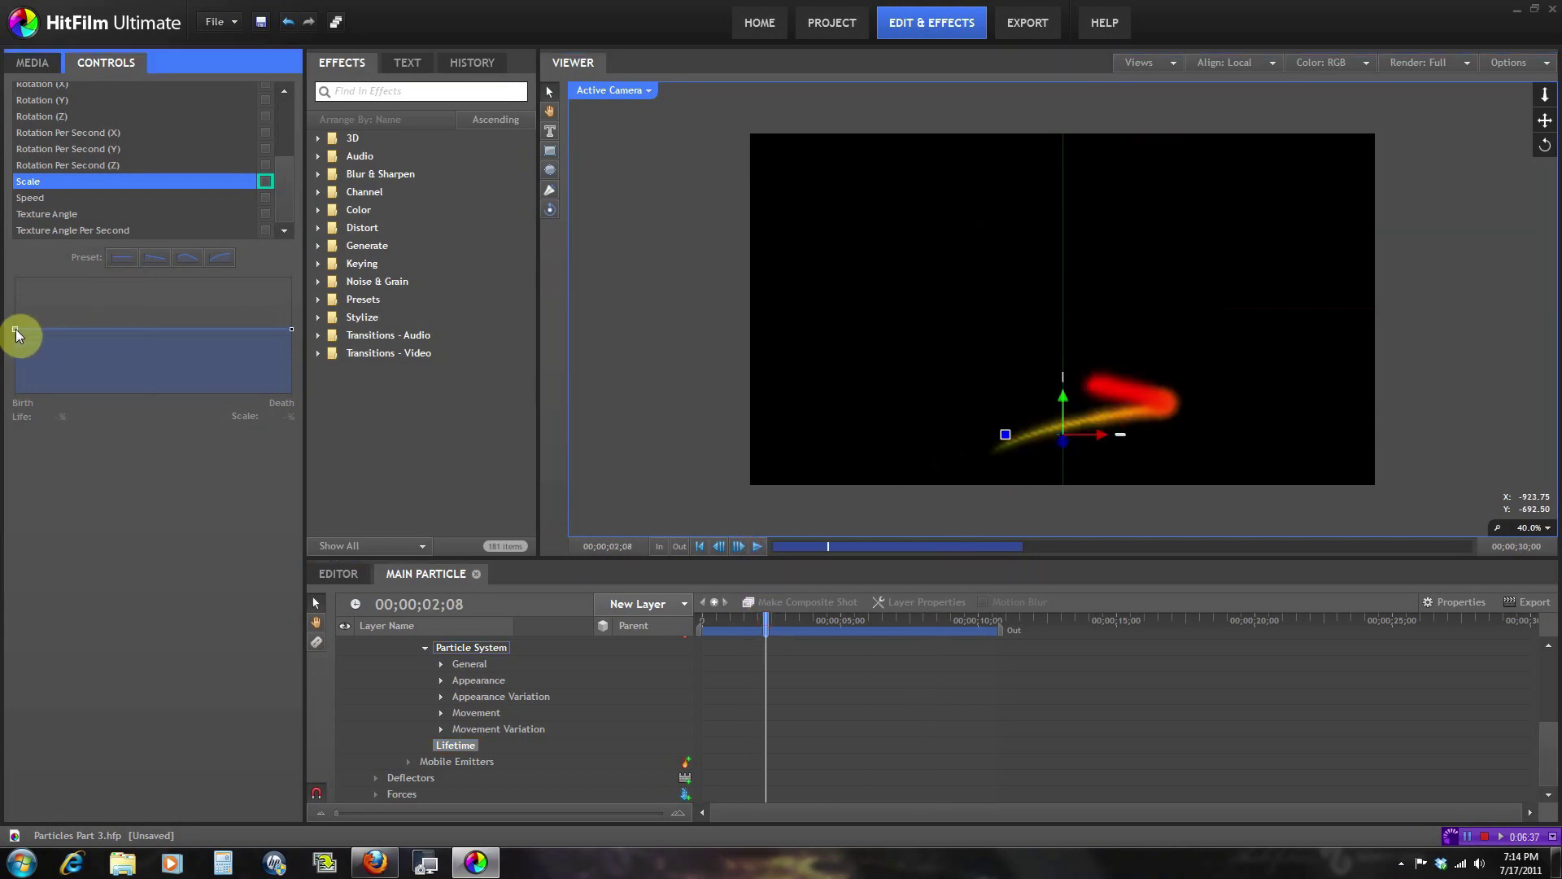
pyautogui.click(24, 199)
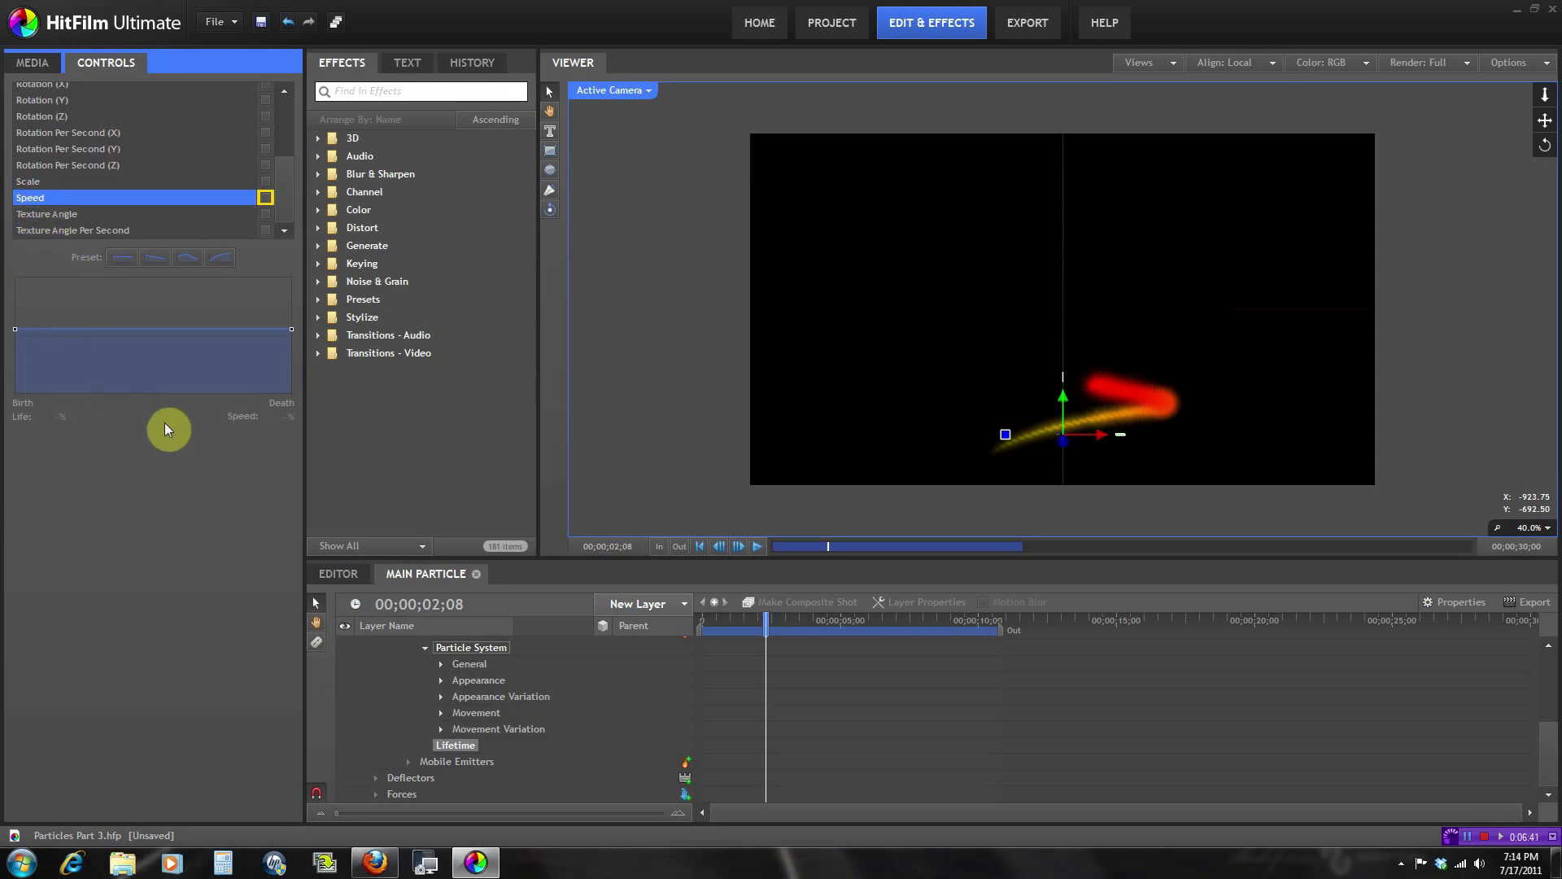
pyautogui.moveTo(15, 330); pyautogui.dragTo(14, 309)
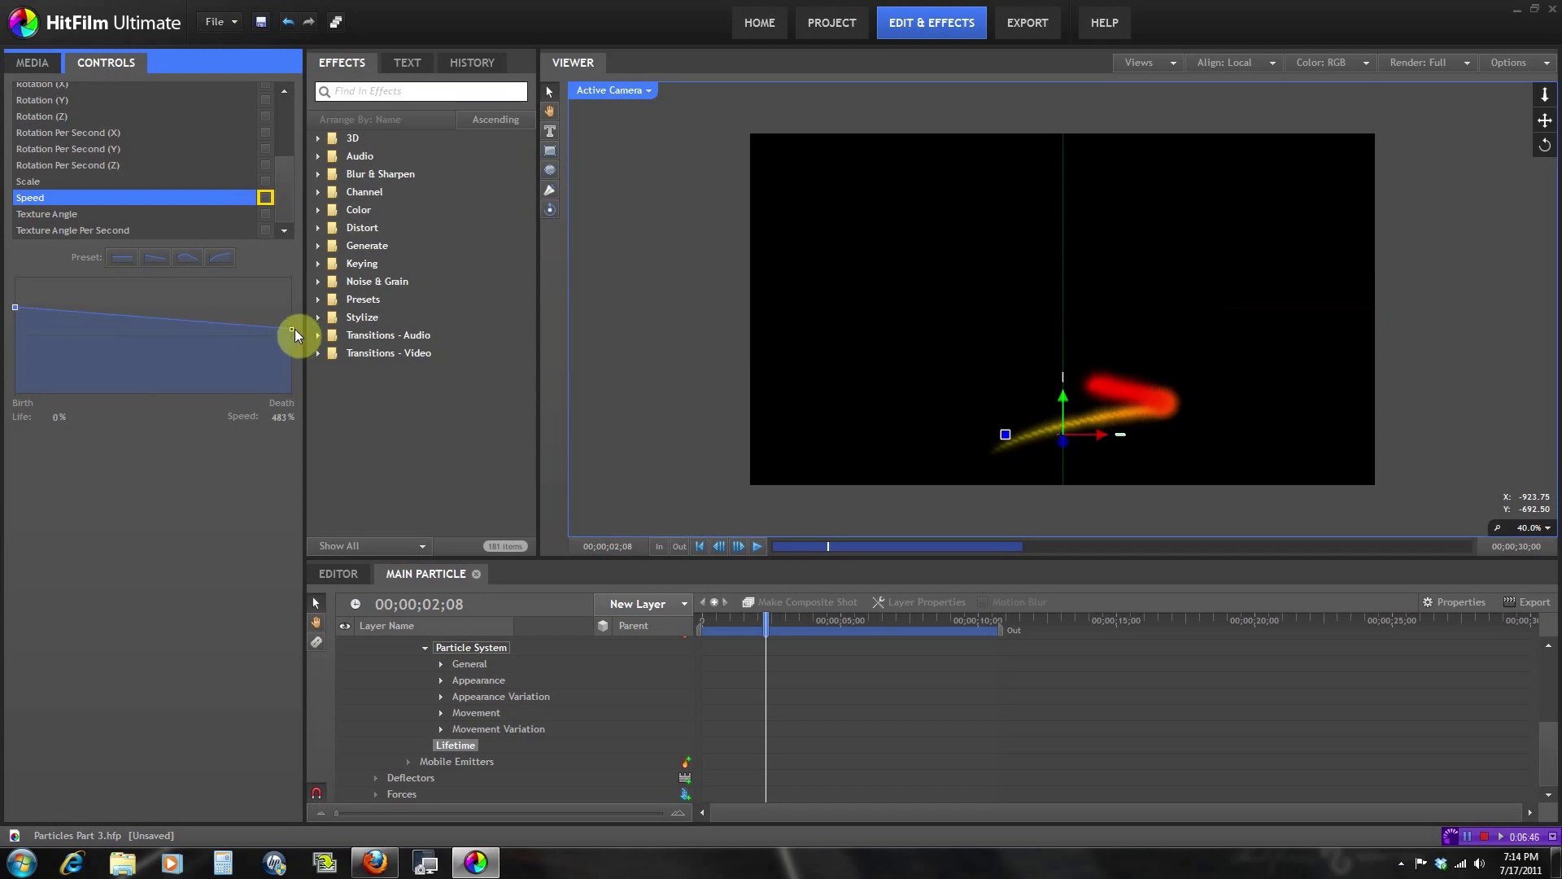
pyautogui.moveTo(293, 328); pyautogui.dragTo(291, 301)
pyautogui.click(264, 303)
pyautogui.moveTo(168, 298); pyautogui.dragTo(115, 308)
pyautogui.click(480, 714)
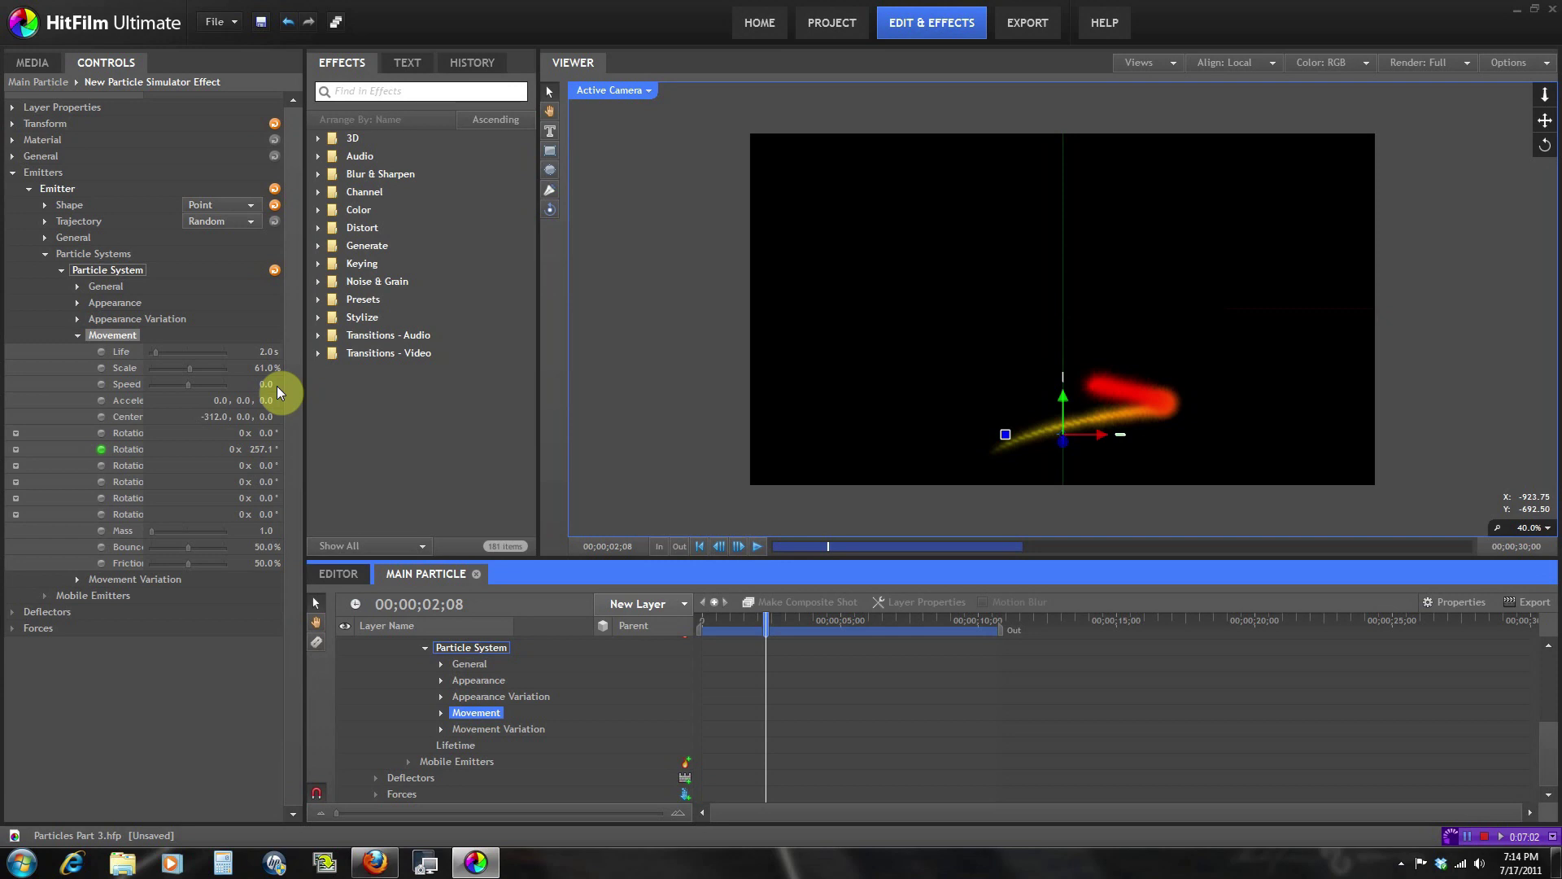
# Reset the lifetime Speed curve to flat, raise Movement Speed to 15, and preview playback.
pyautogui.click(455, 744)
pyautogui.click(144, 301)
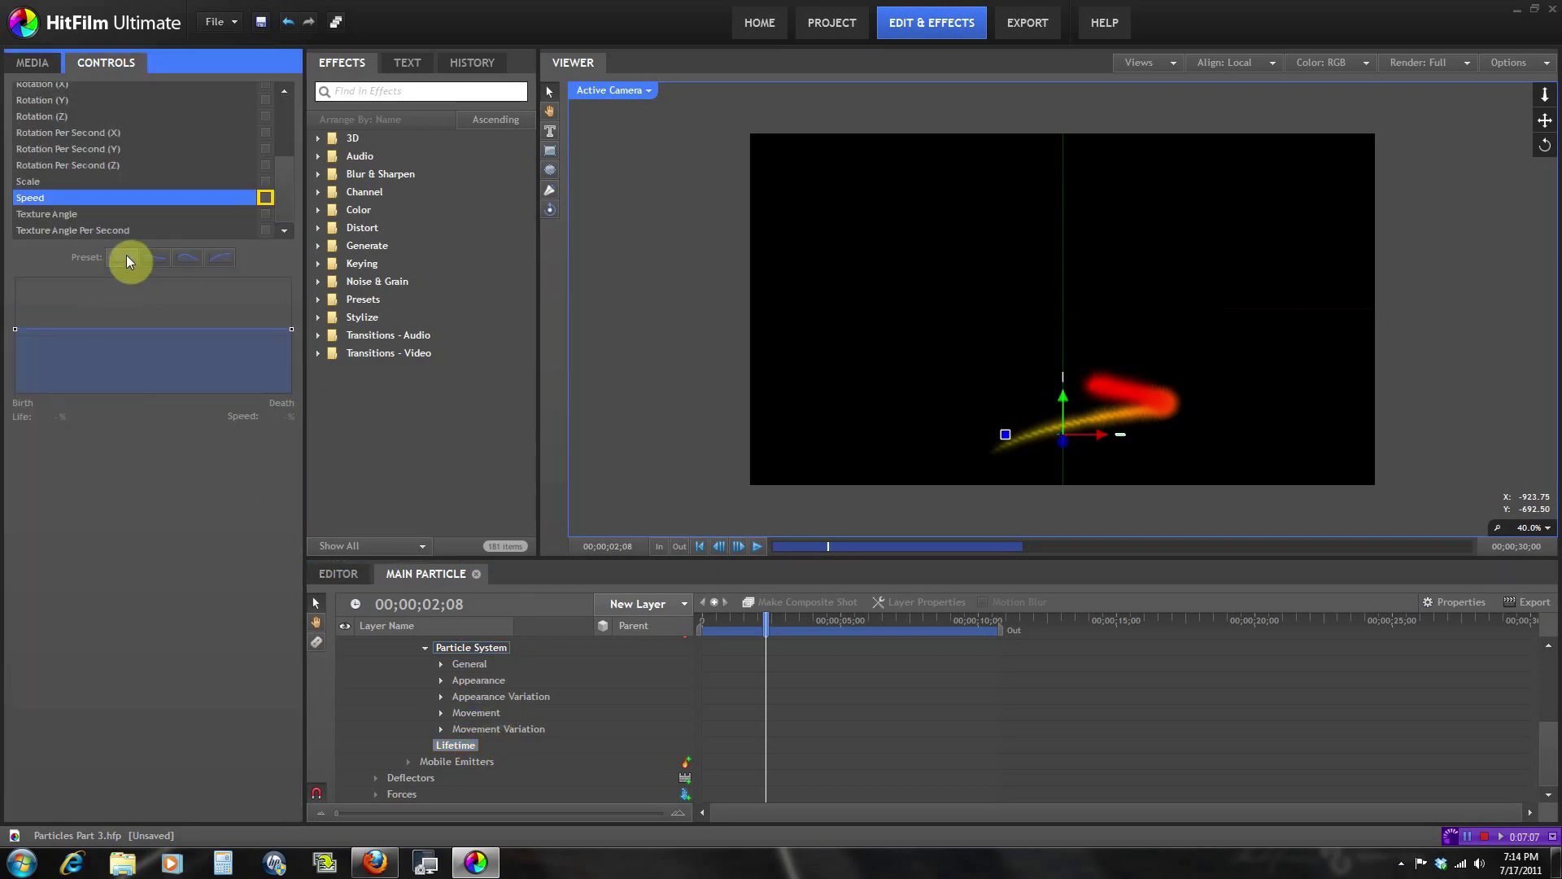
pyautogui.click(479, 713)
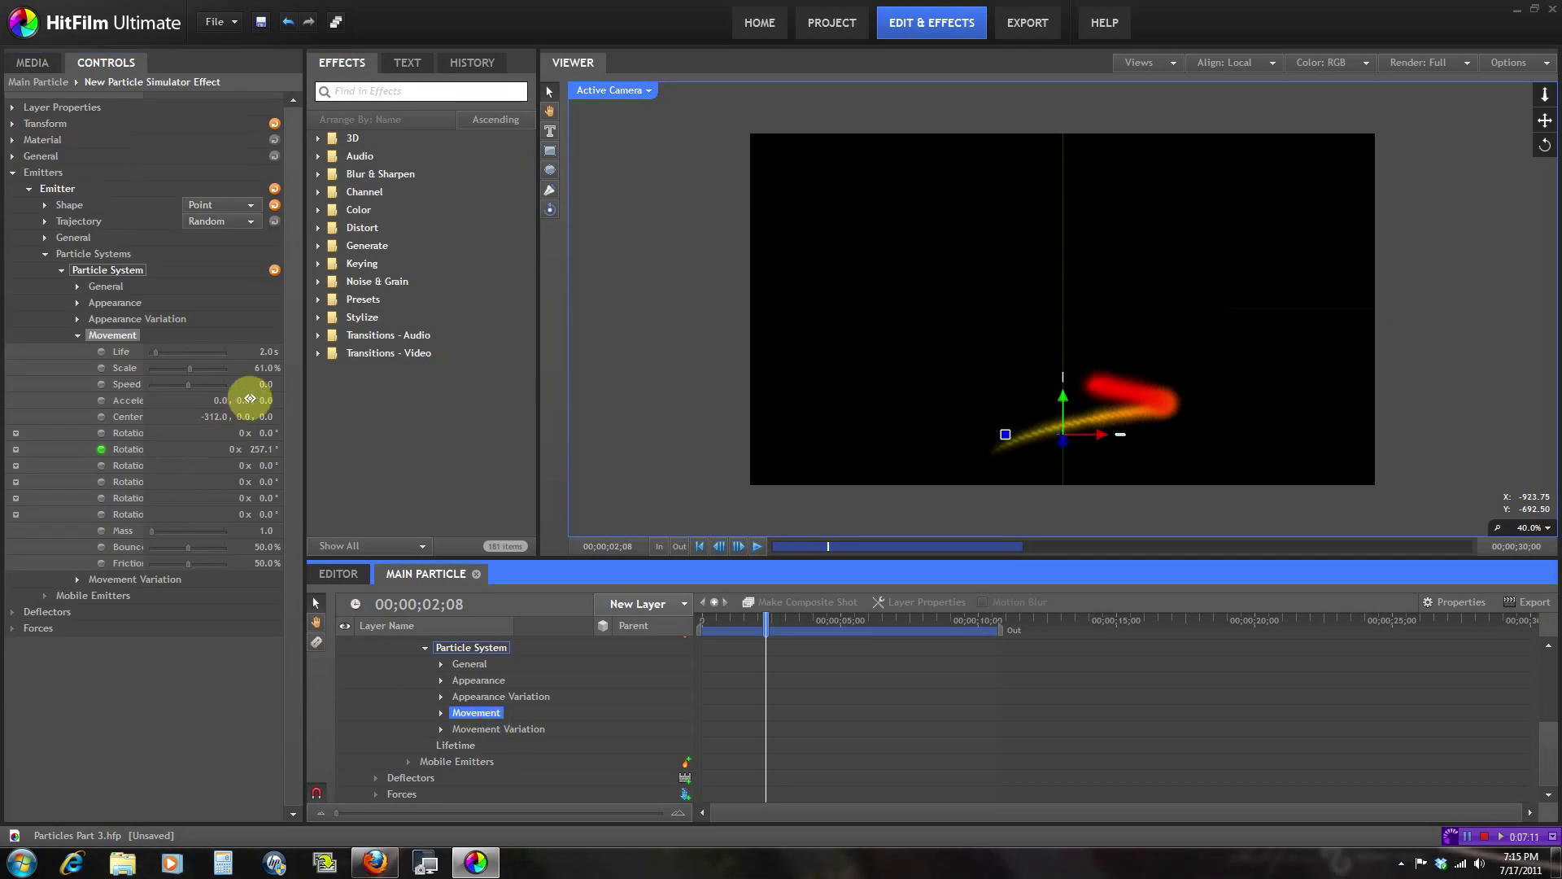
pyautogui.moveTo(267, 385); pyautogui.dragTo(281, 387)
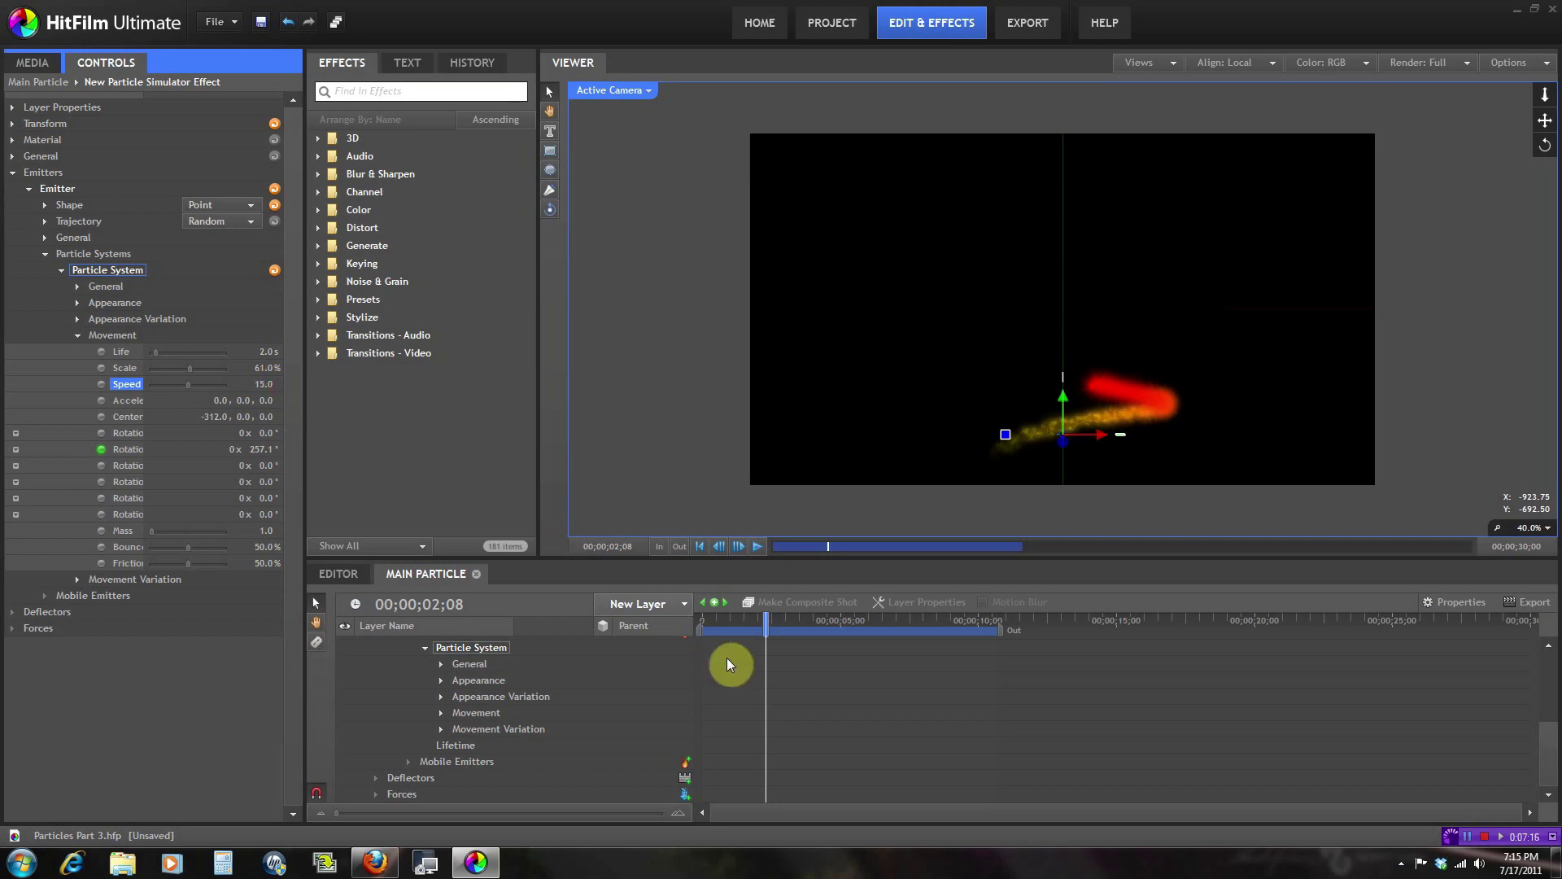
pyautogui.click(727, 620)
pyautogui.click(758, 547)
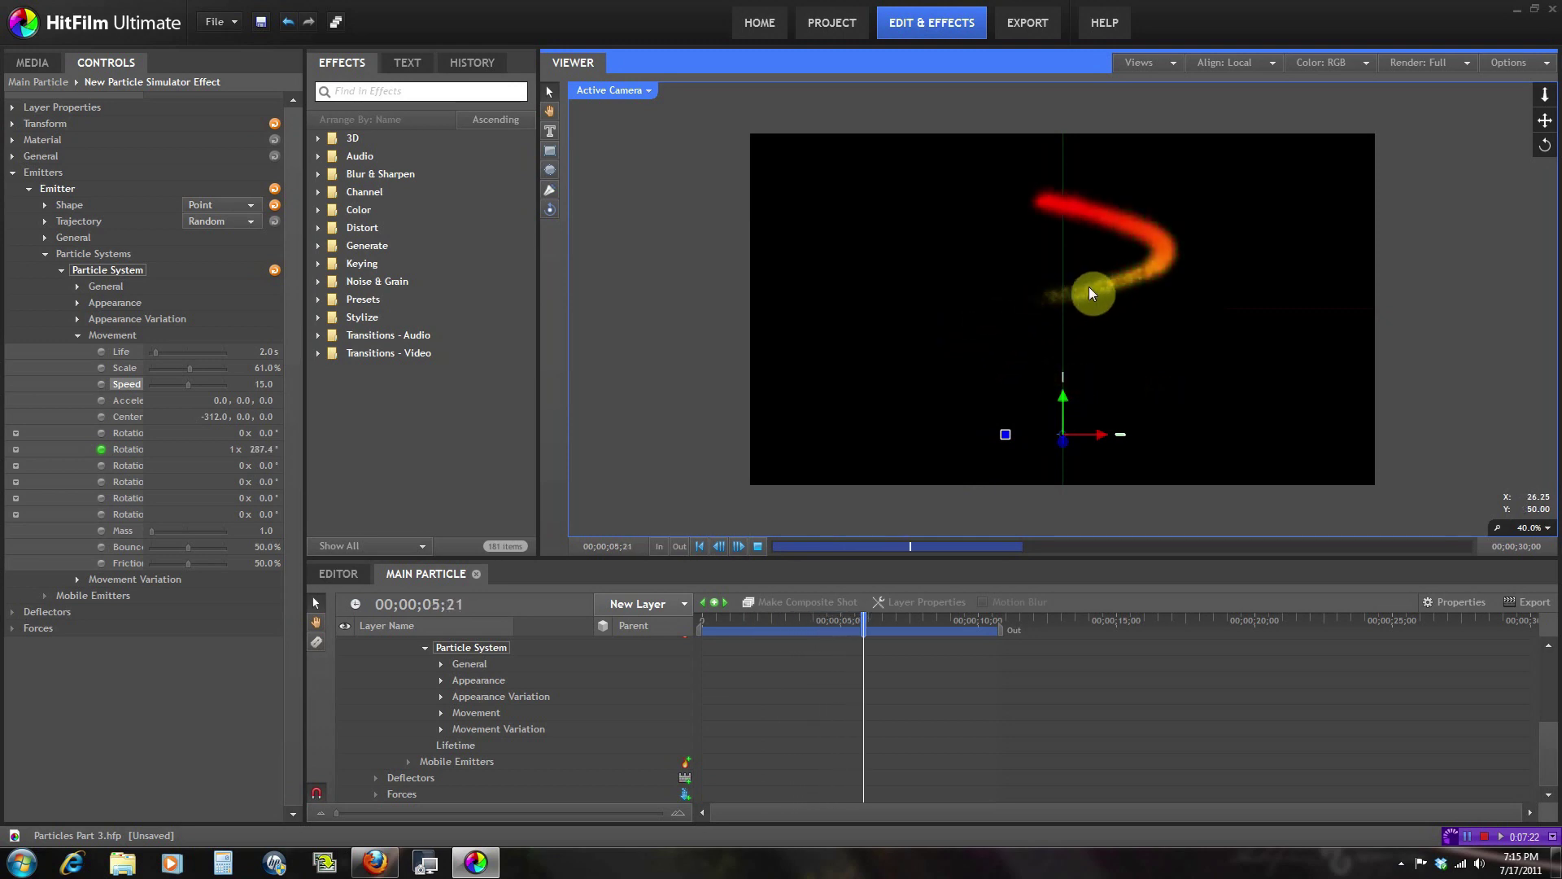
pyautogui.click(764, 548)
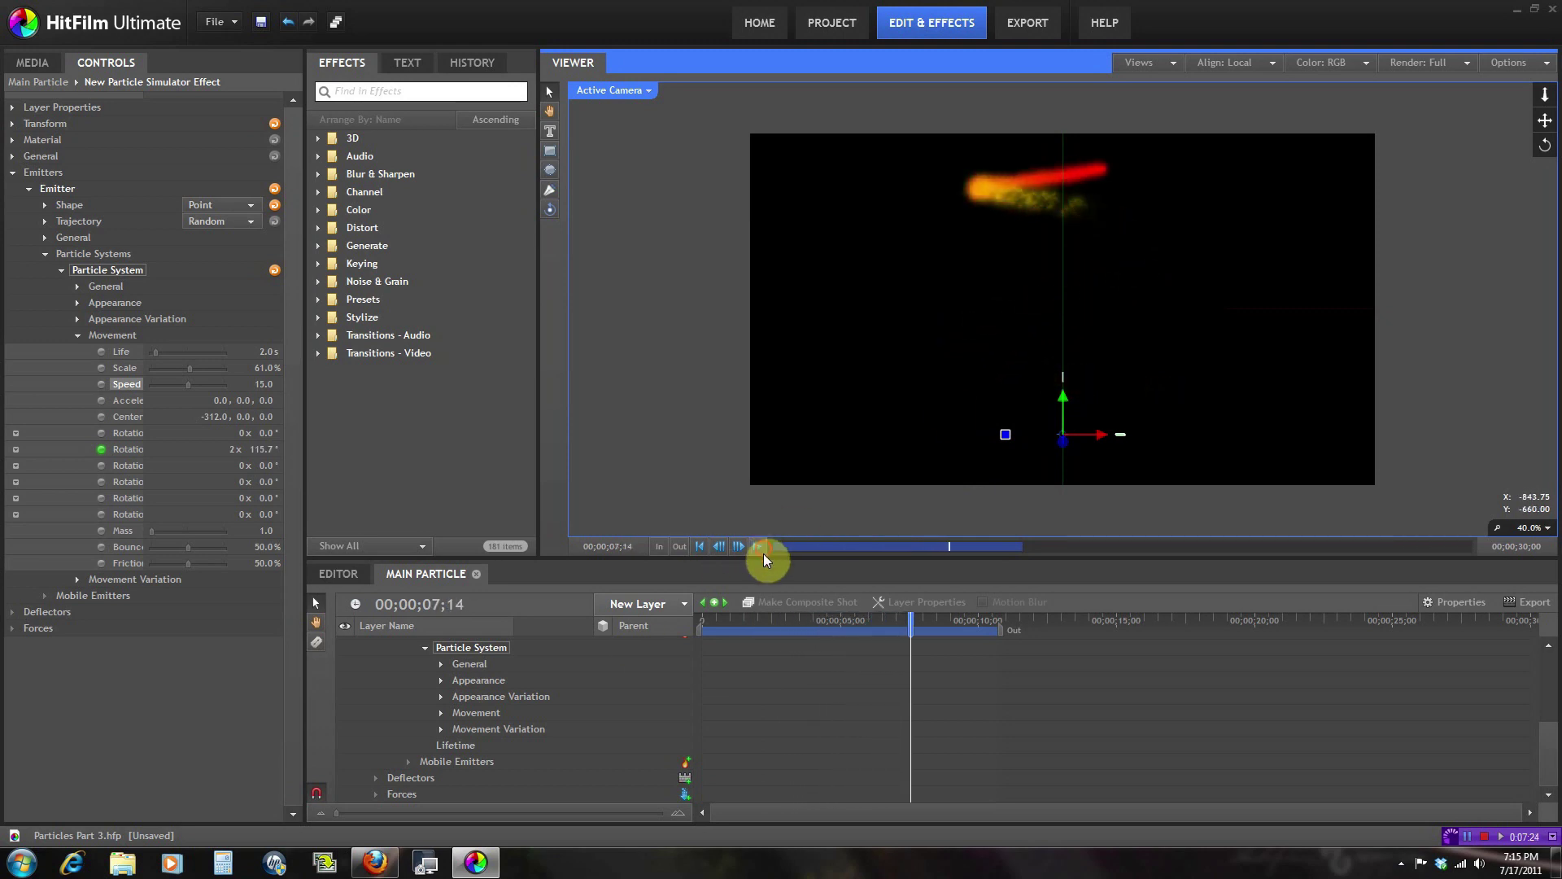
pyautogui.click(736, 620)
pyautogui.click(452, 744)
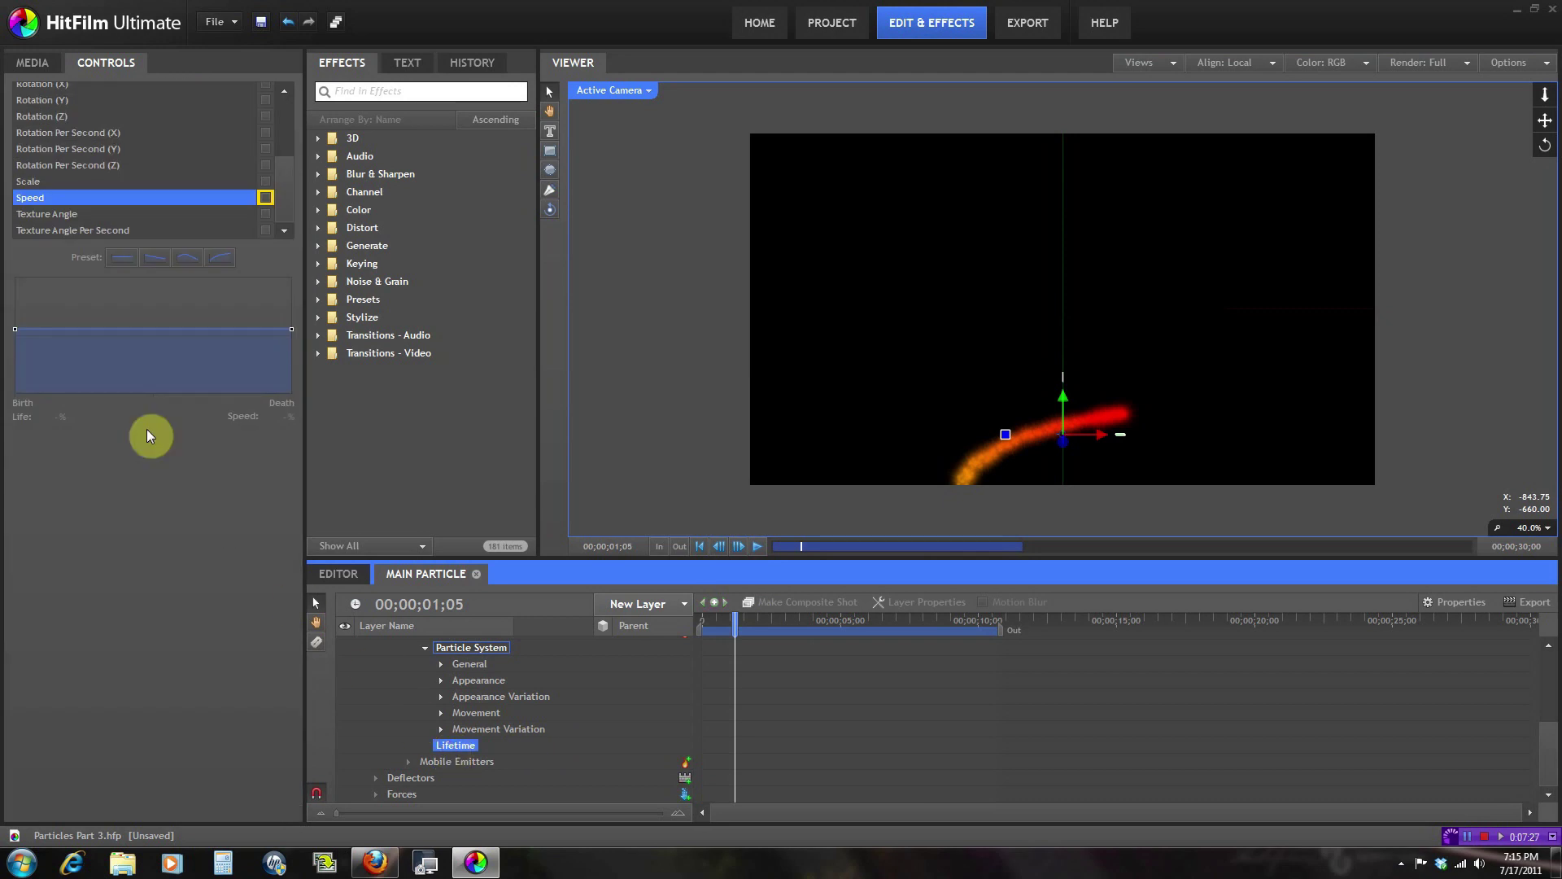
# Ramp the Speed curve's death point to 1000% and raise Movement Speed to 39, previewing each.
pyautogui.click(14, 334)
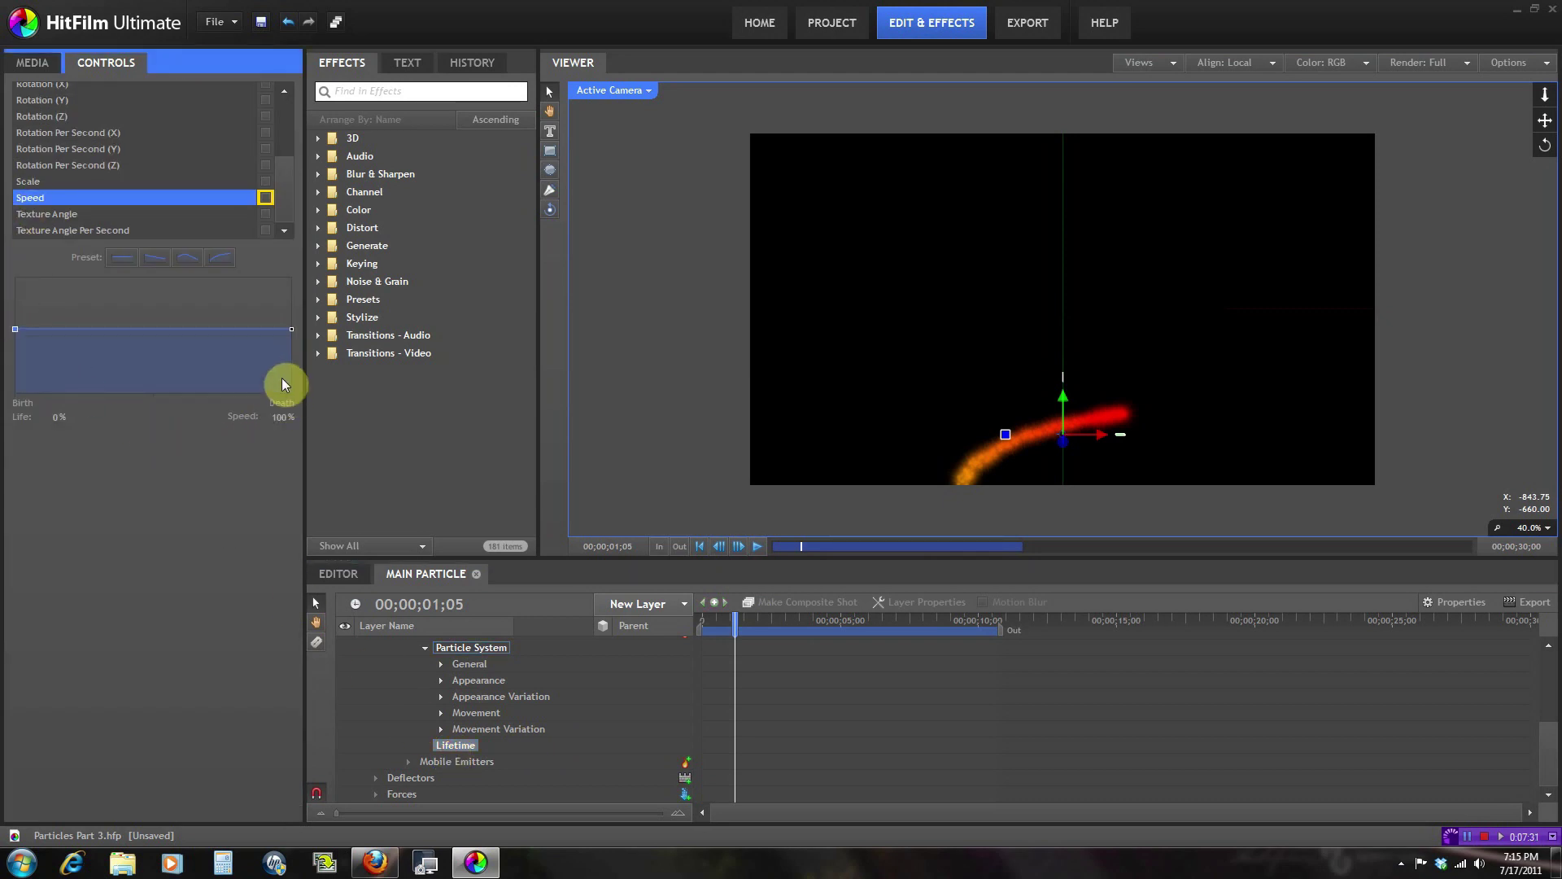
pyautogui.moveTo(293, 331); pyautogui.dragTo(317, 267)
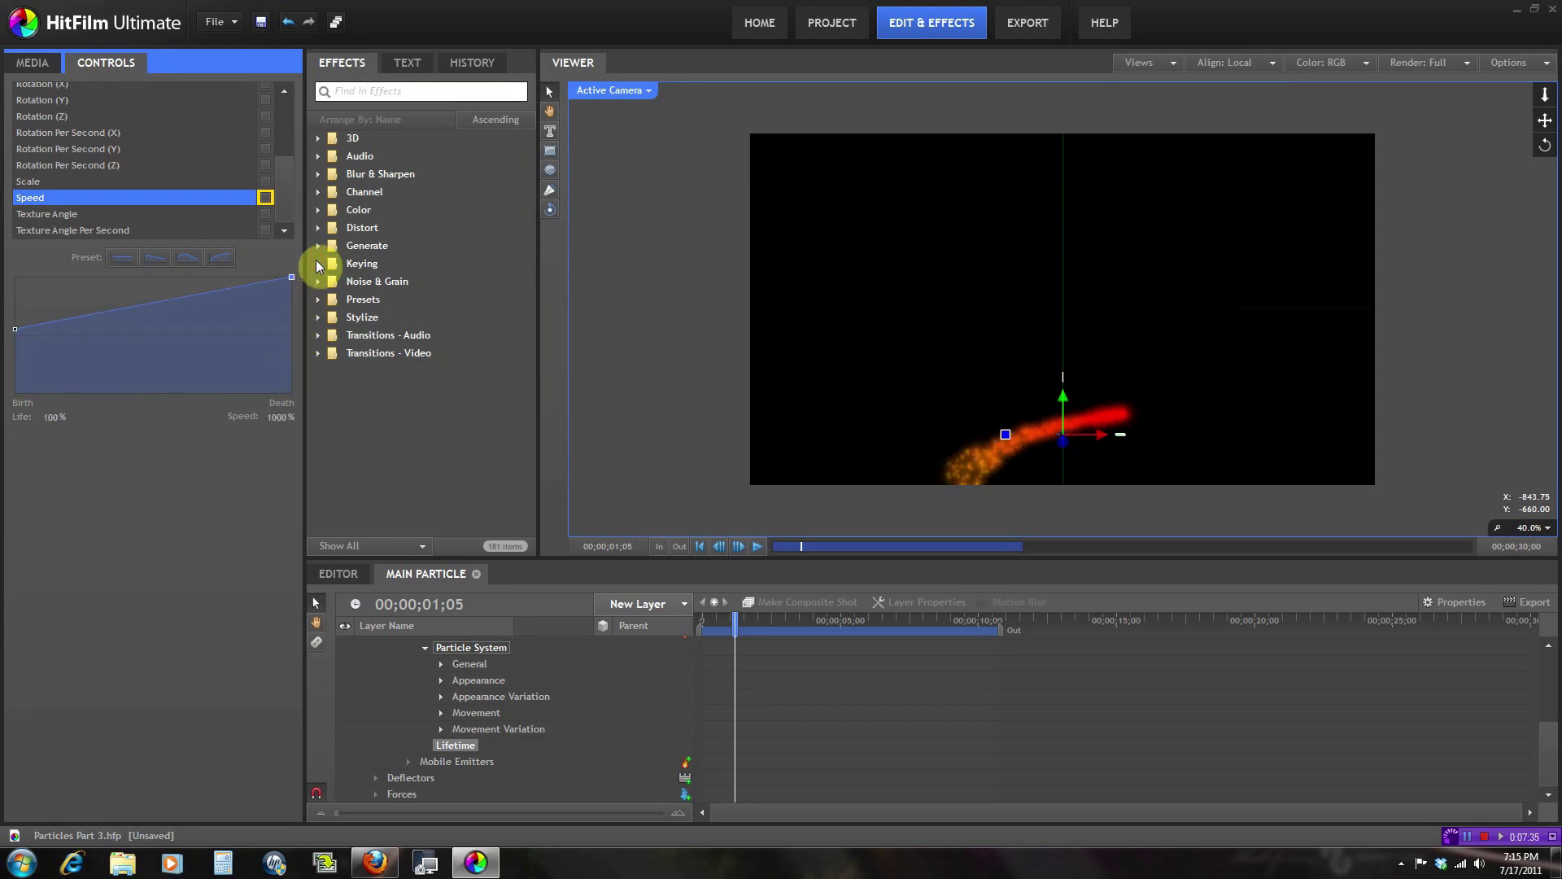
pyautogui.click(756, 546)
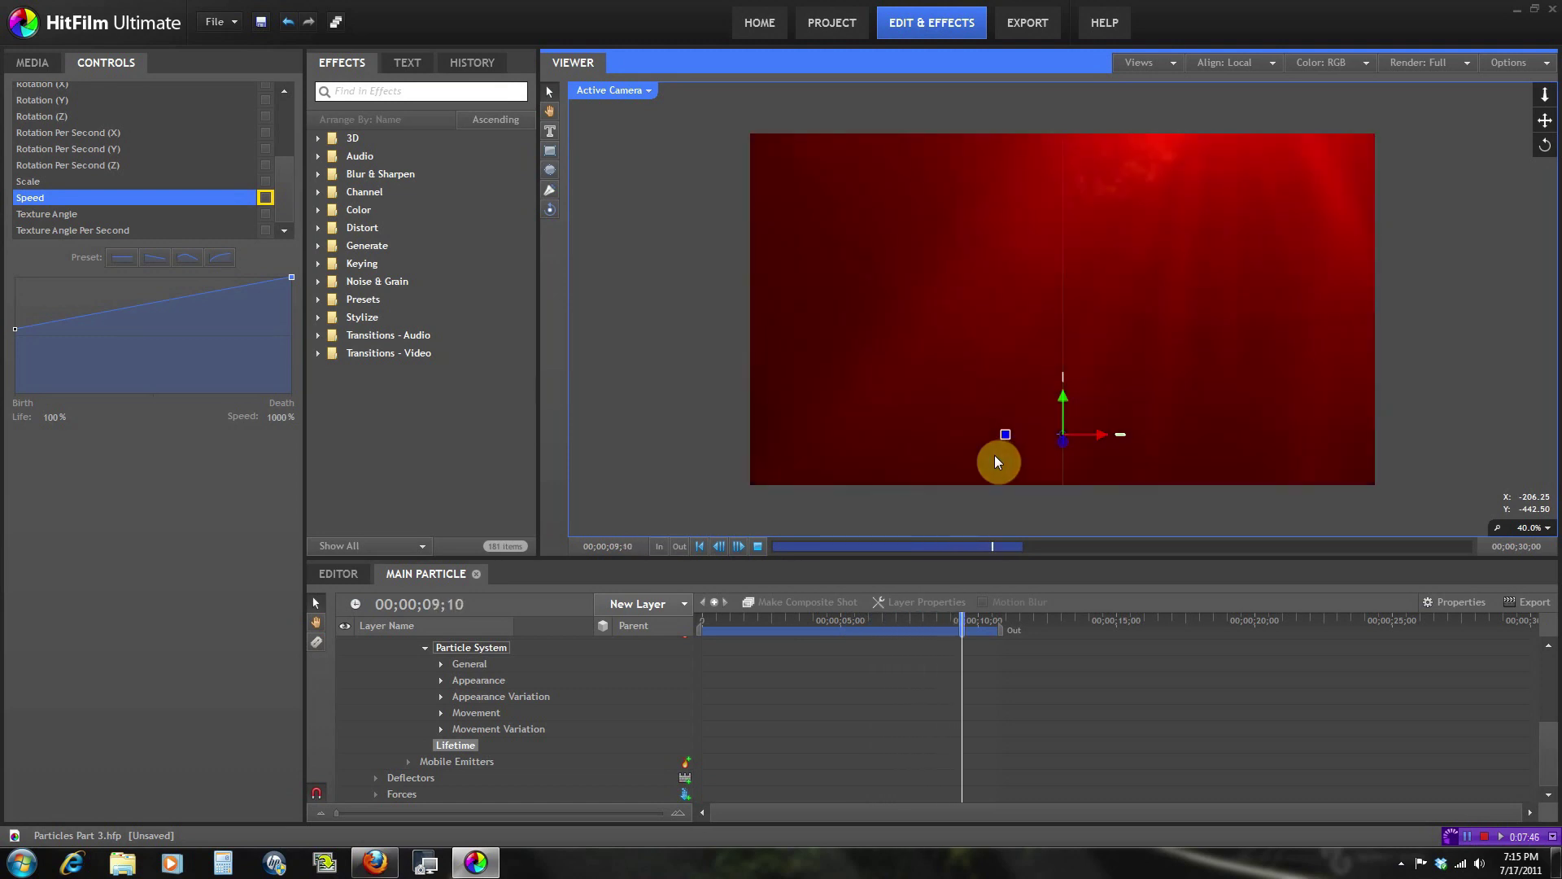
pyautogui.moveTo(765, 625)
pyautogui.mouseDown()
pyautogui.moveTo(746, 628)
pyautogui.moveTo(768, 628)
pyautogui.mouseUp()
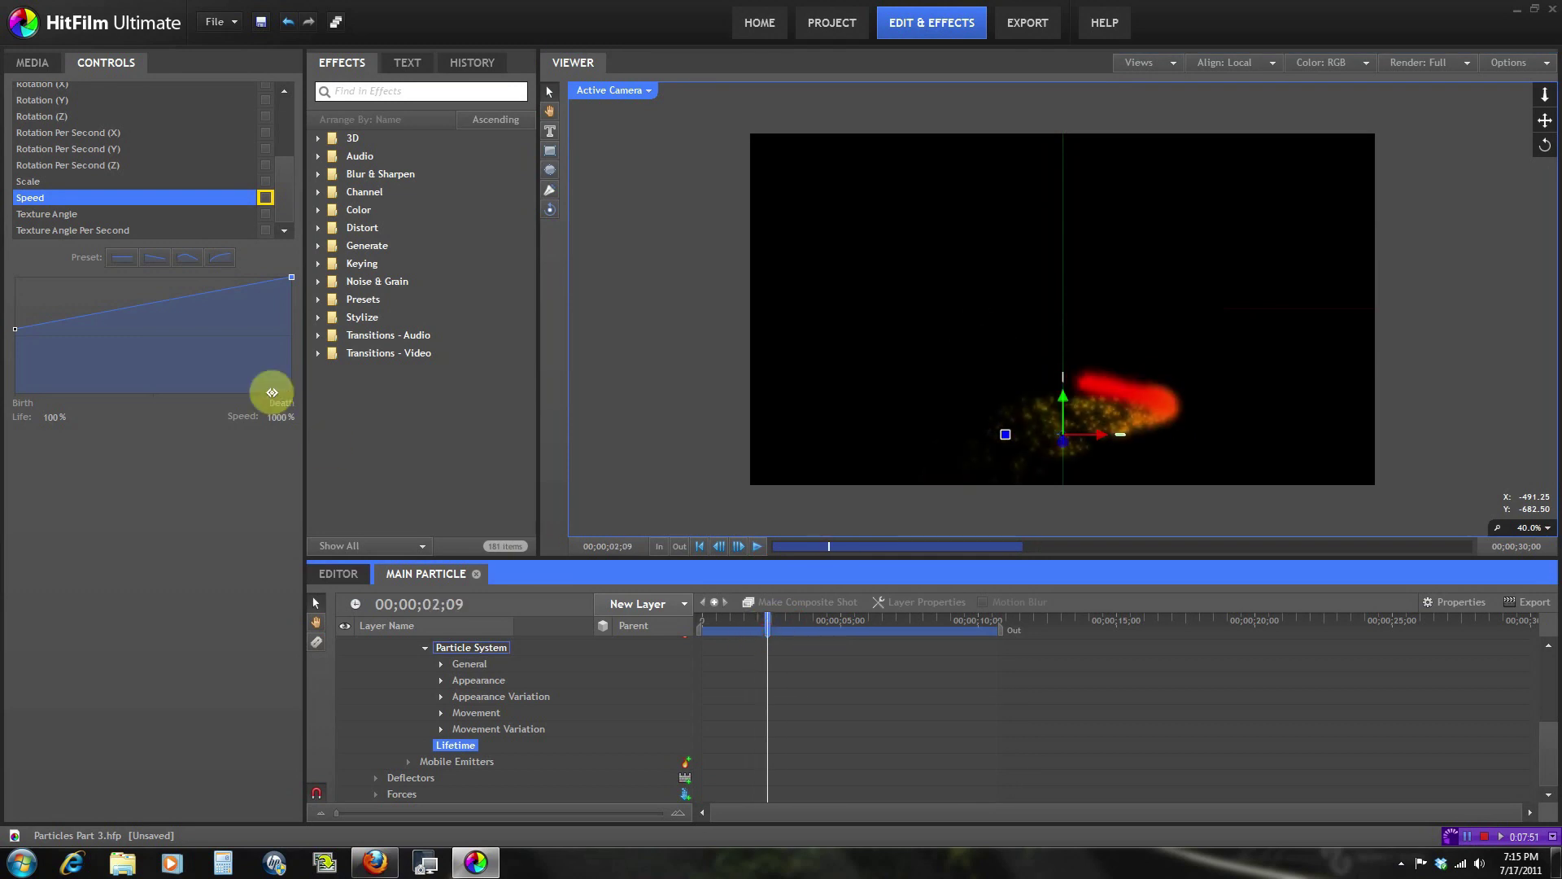
pyautogui.click(478, 713)
pyautogui.moveTo(258, 385); pyautogui.dragTo(271, 383)
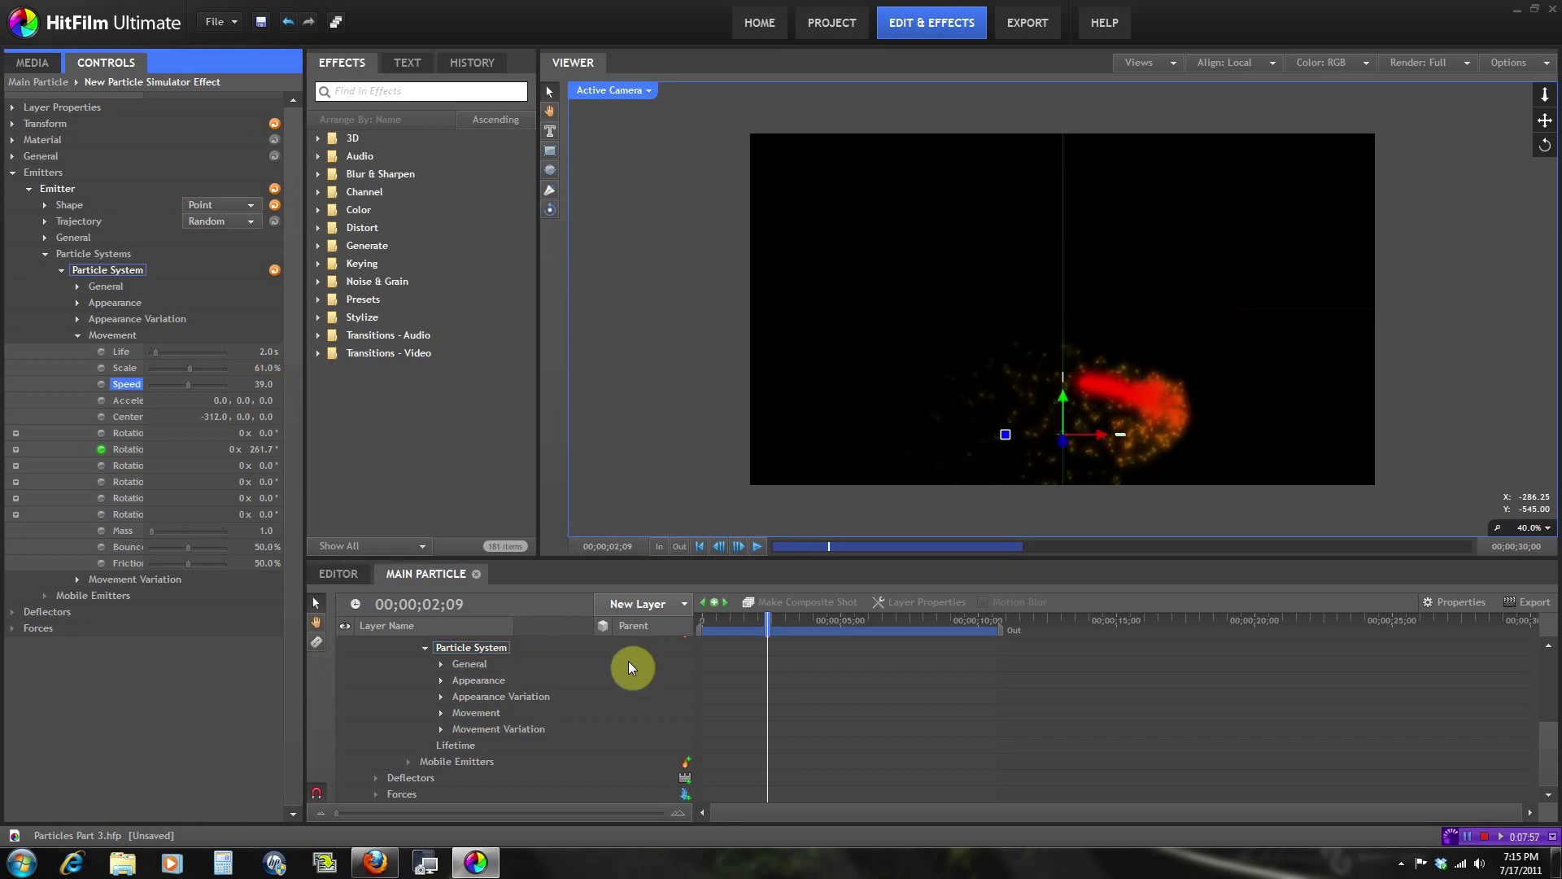
pyautogui.click(759, 552)
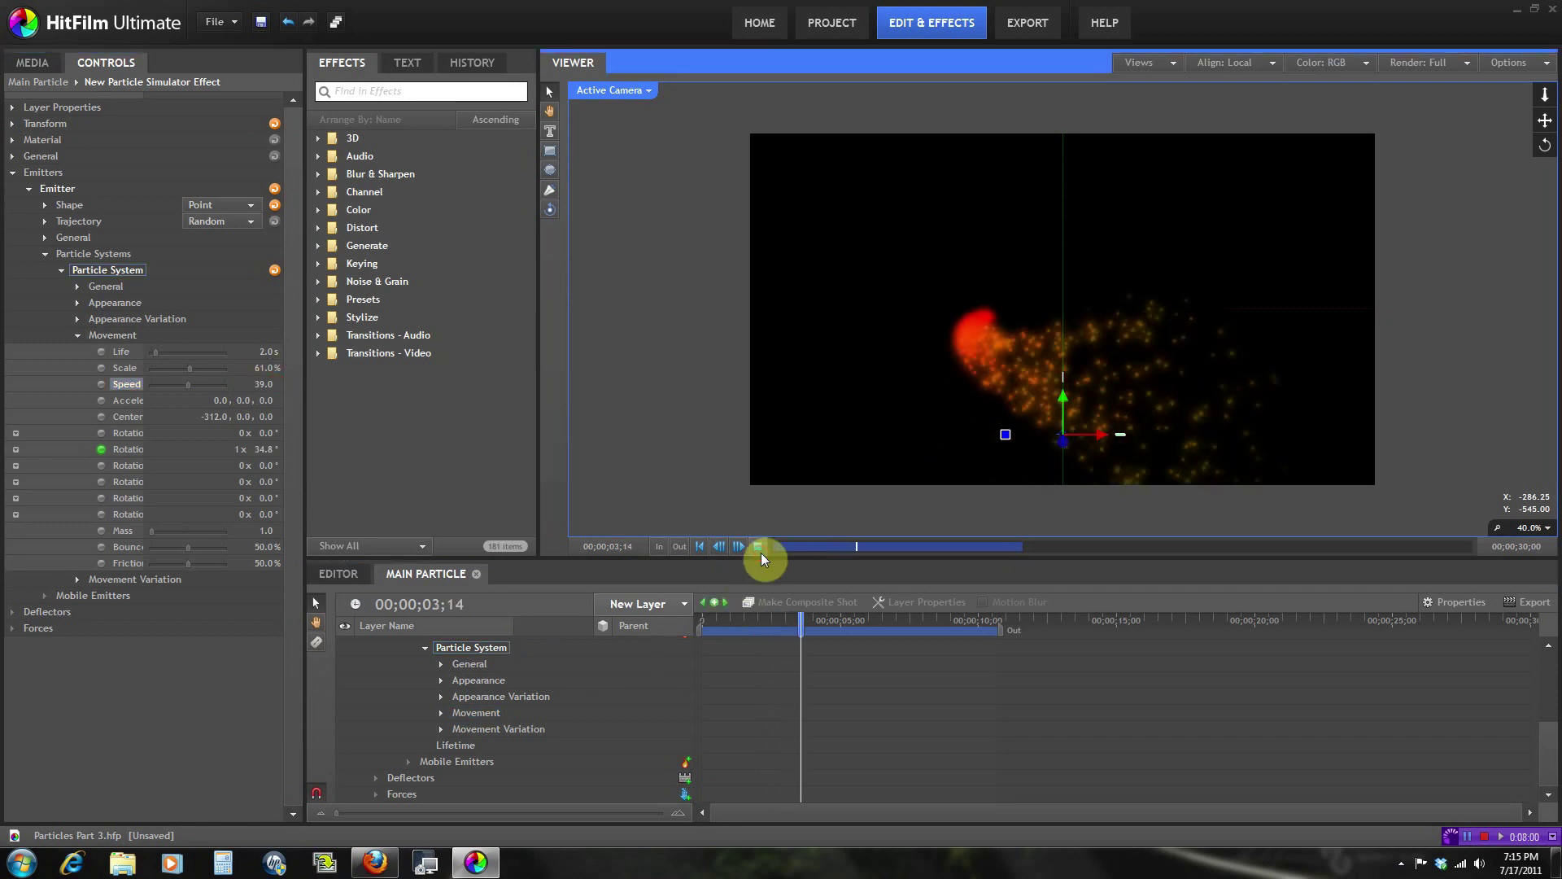
pyautogui.click(760, 552)
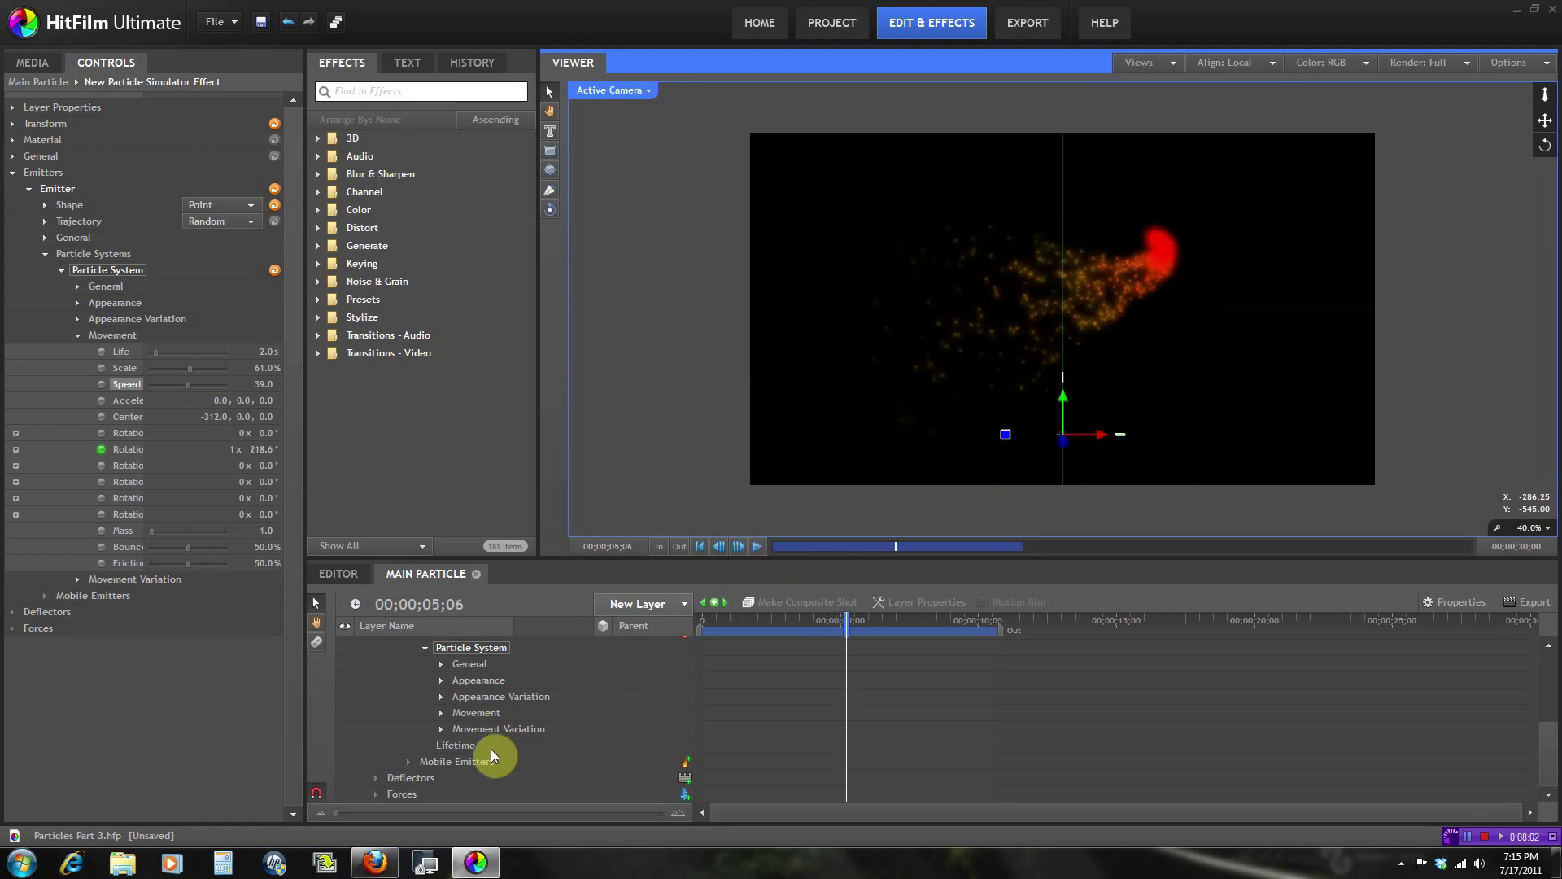
# Add a Speed curve keypoint and drag it late in life, around 87%, then preview.
pyautogui.click(459, 746)
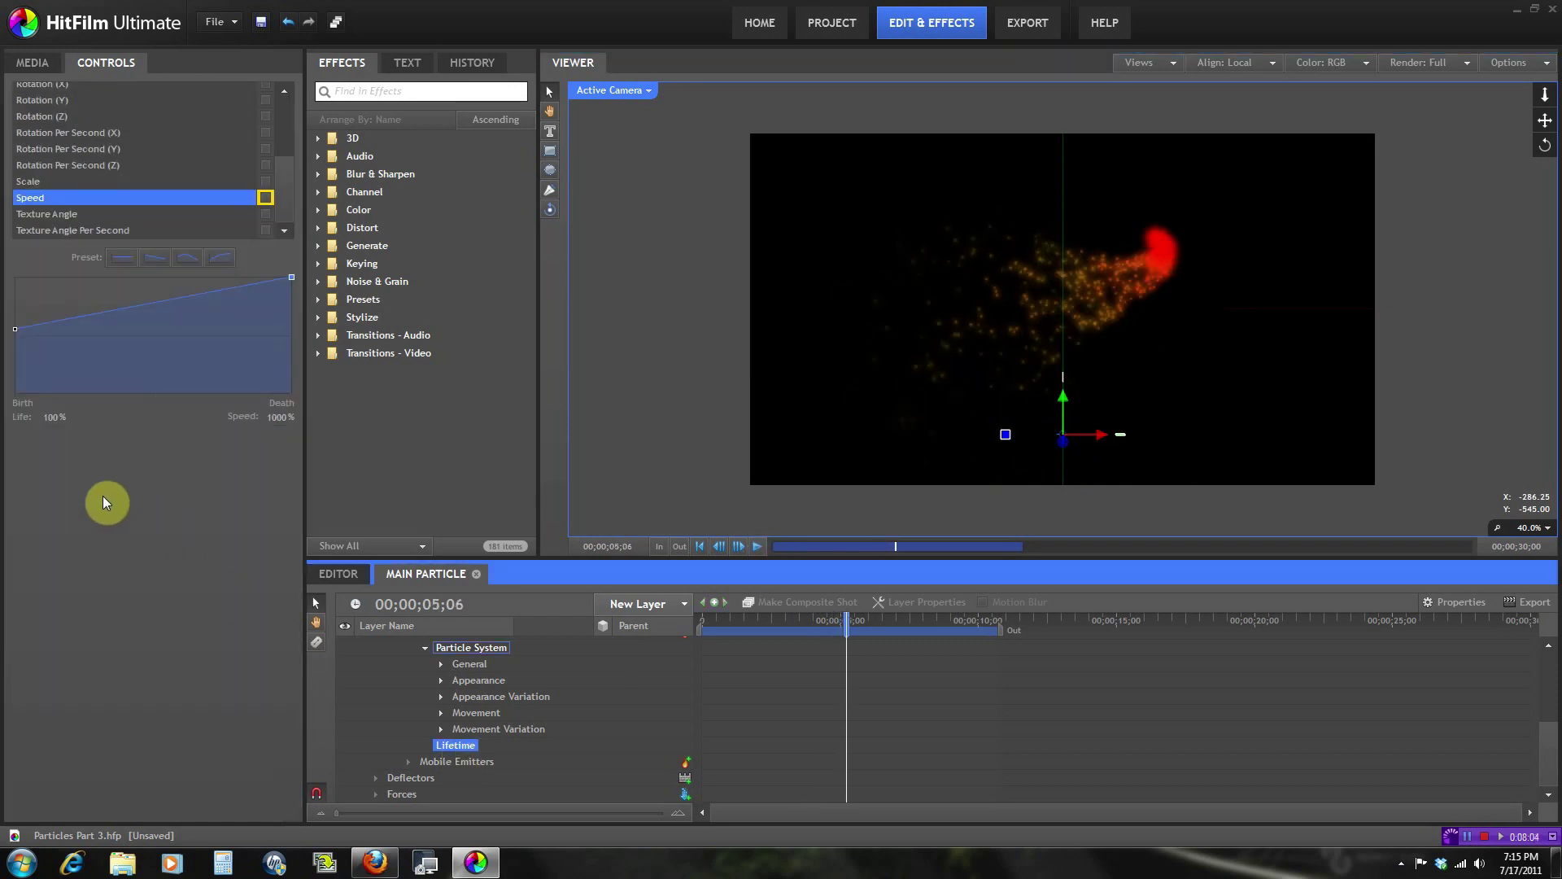
pyautogui.click(132, 307)
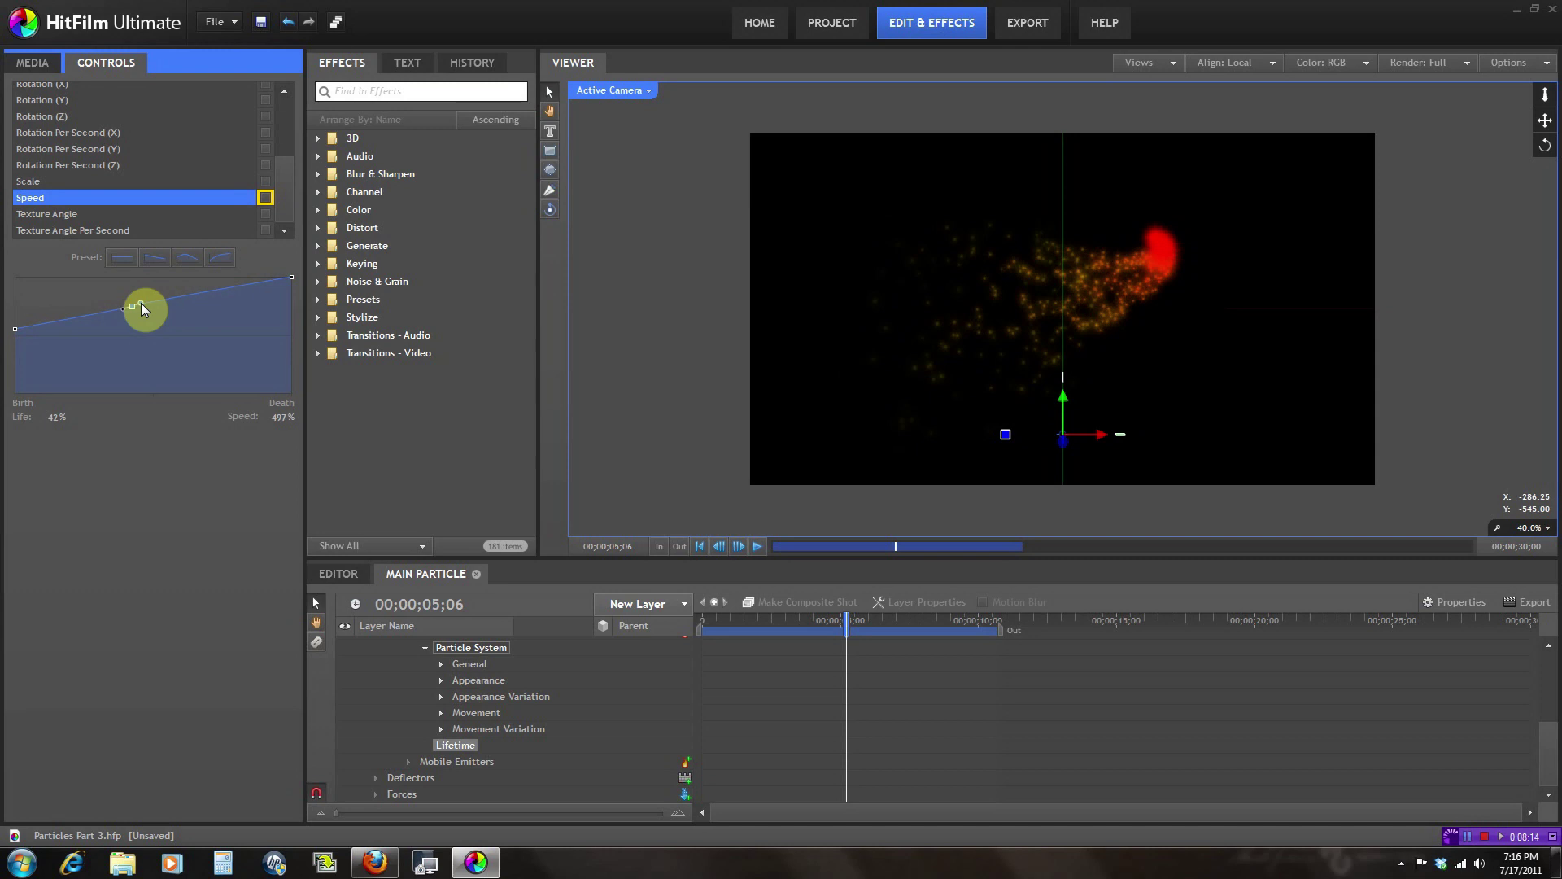
pyautogui.moveTo(141, 304); pyautogui.dragTo(254, 328)
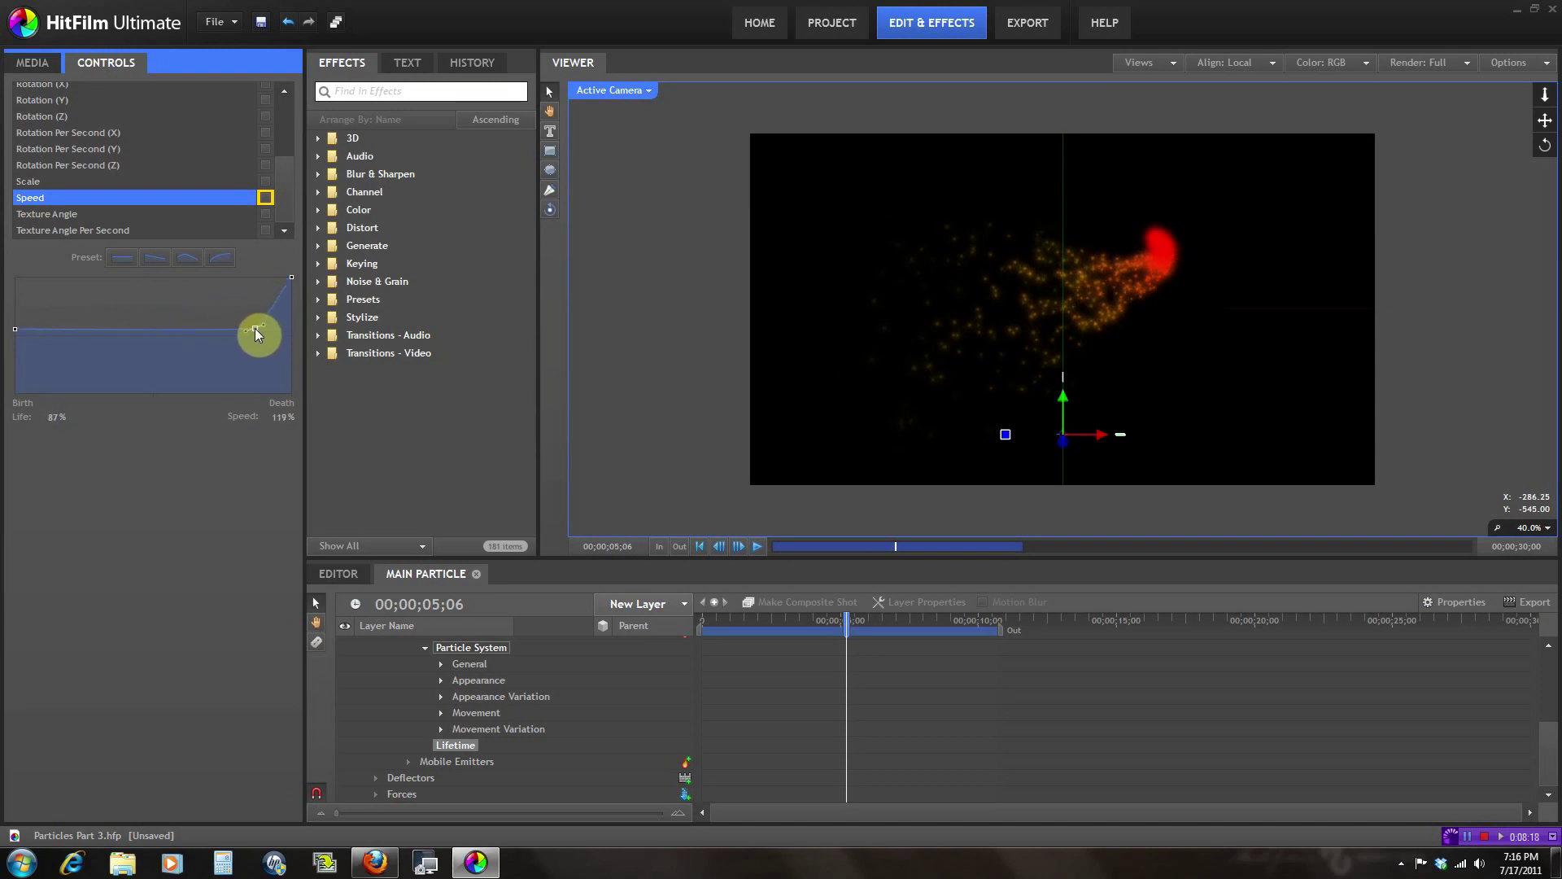
pyautogui.moveTo(848, 628); pyautogui.dragTo(757, 628)
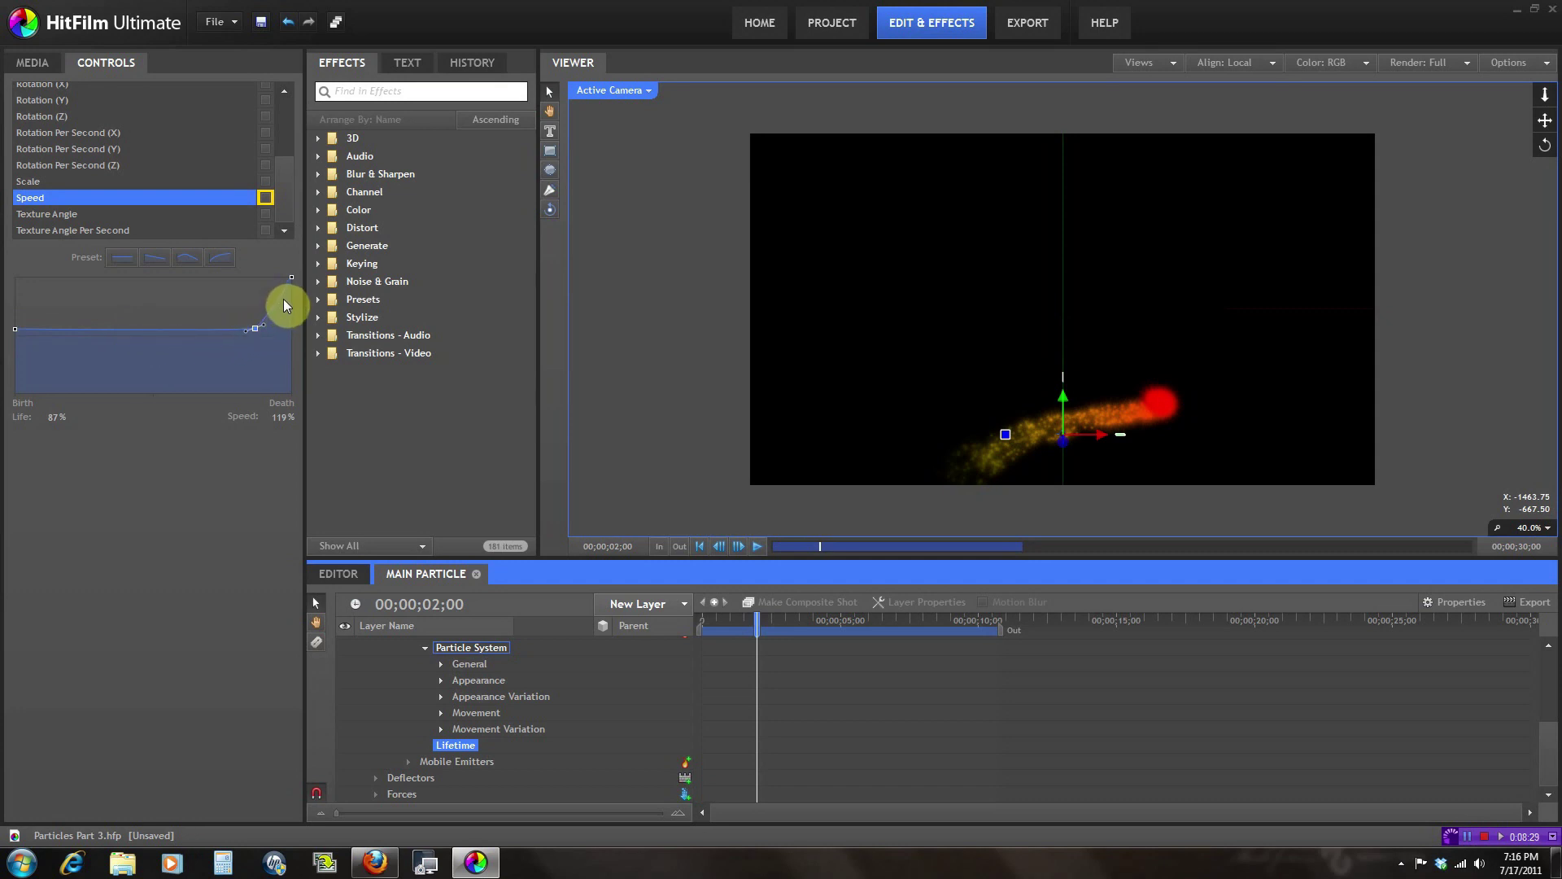
pyautogui.click(756, 547)
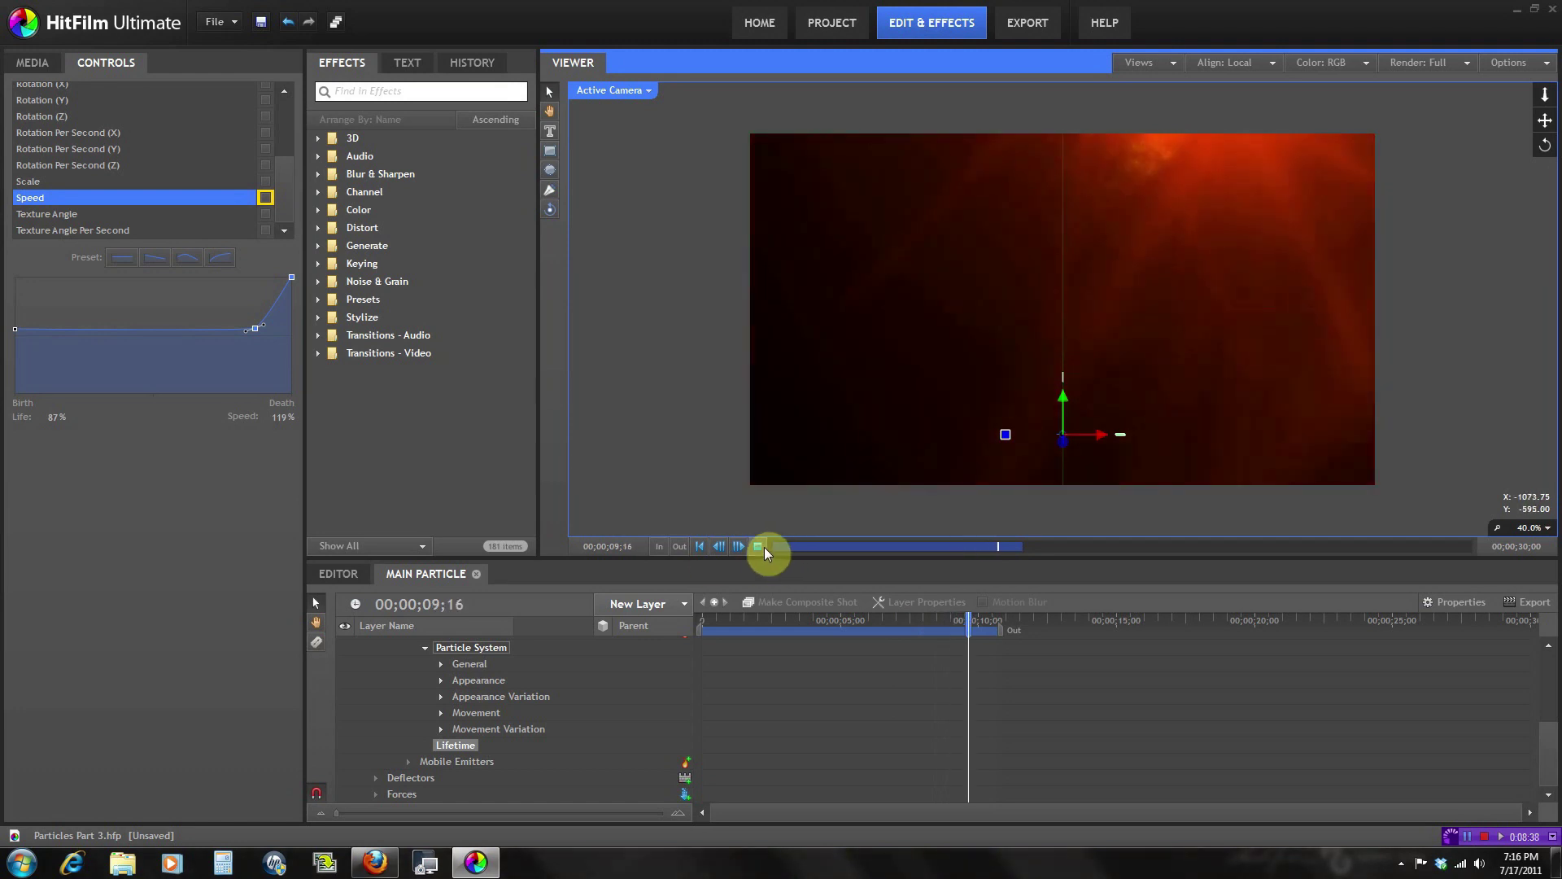
pyautogui.click(827, 625)
pyautogui.moveTo(827, 627); pyautogui.dragTo(777, 627)
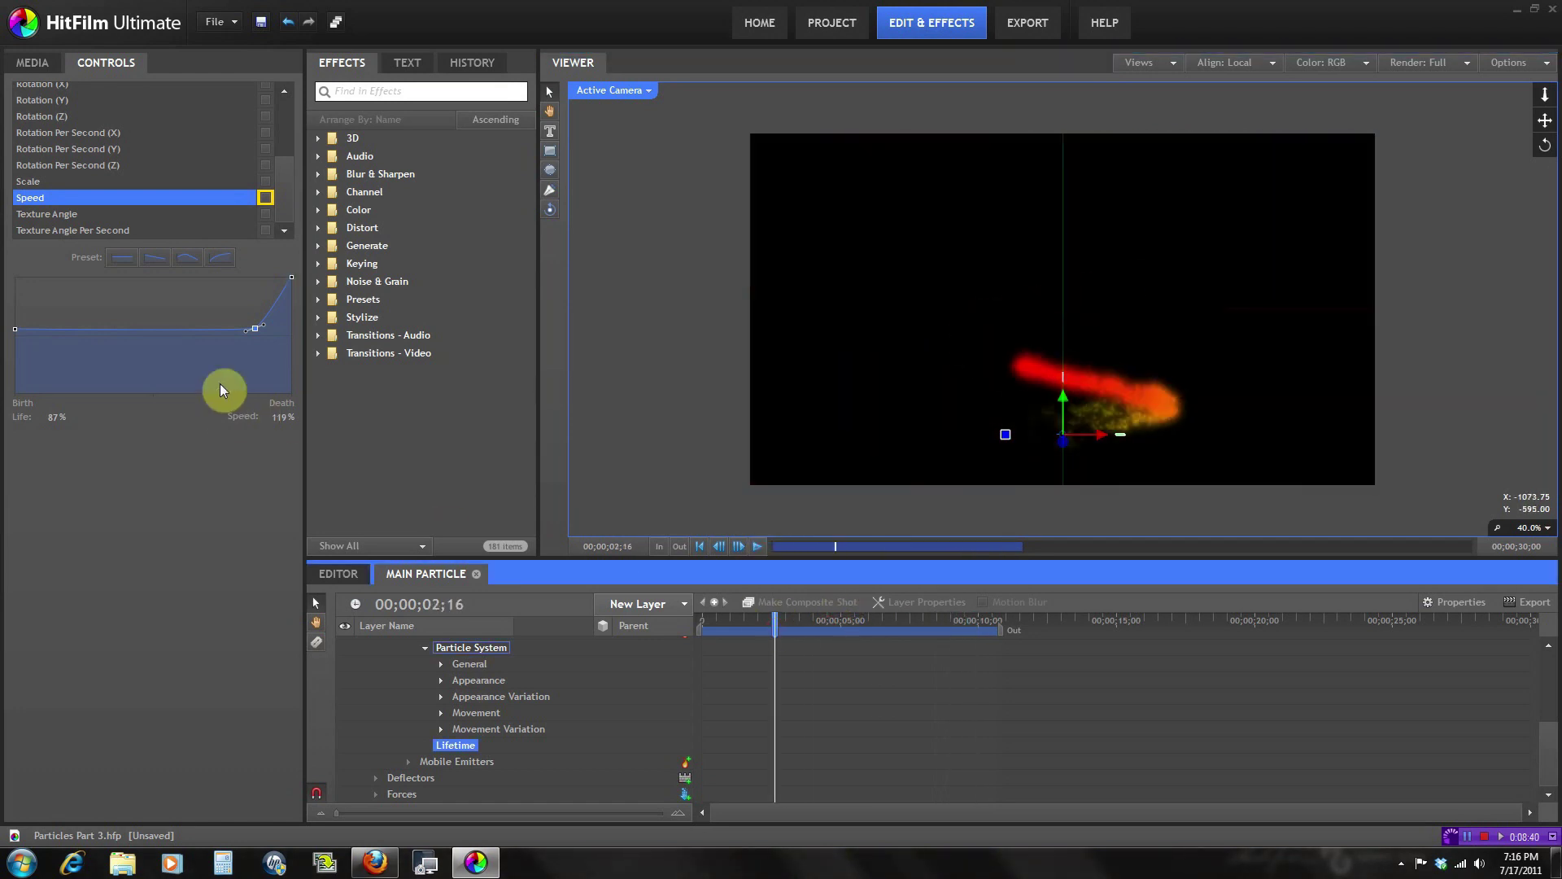
# Set the keypoint and the Birth point to 0% speed, then play from the start.
pyautogui.click(280, 414)
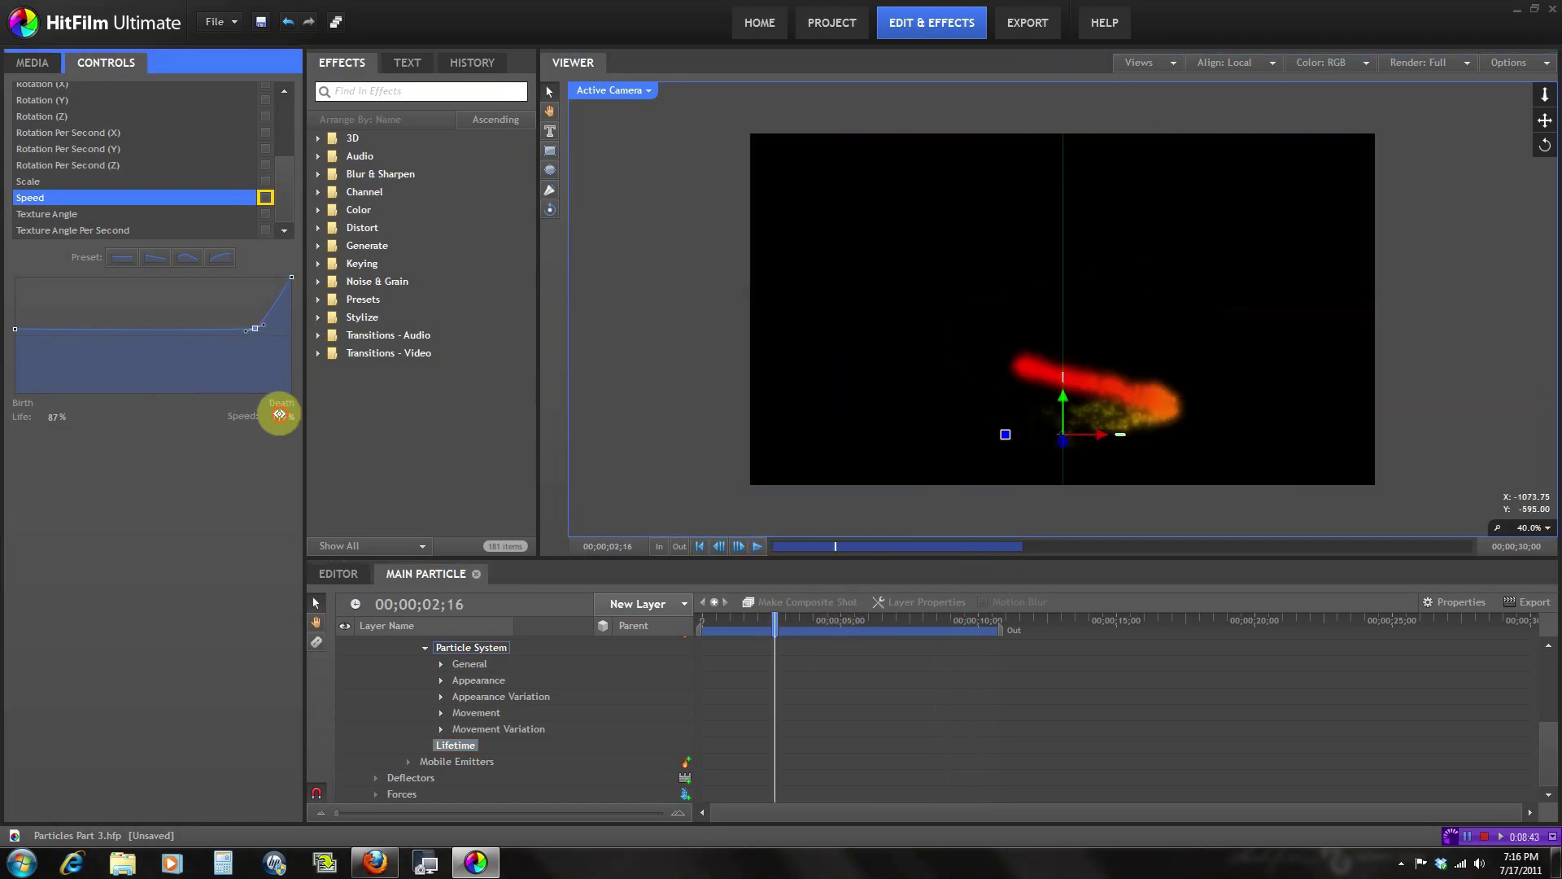
pyautogui.write('0')
pyautogui.press('Return')
pyautogui.click(16, 331)
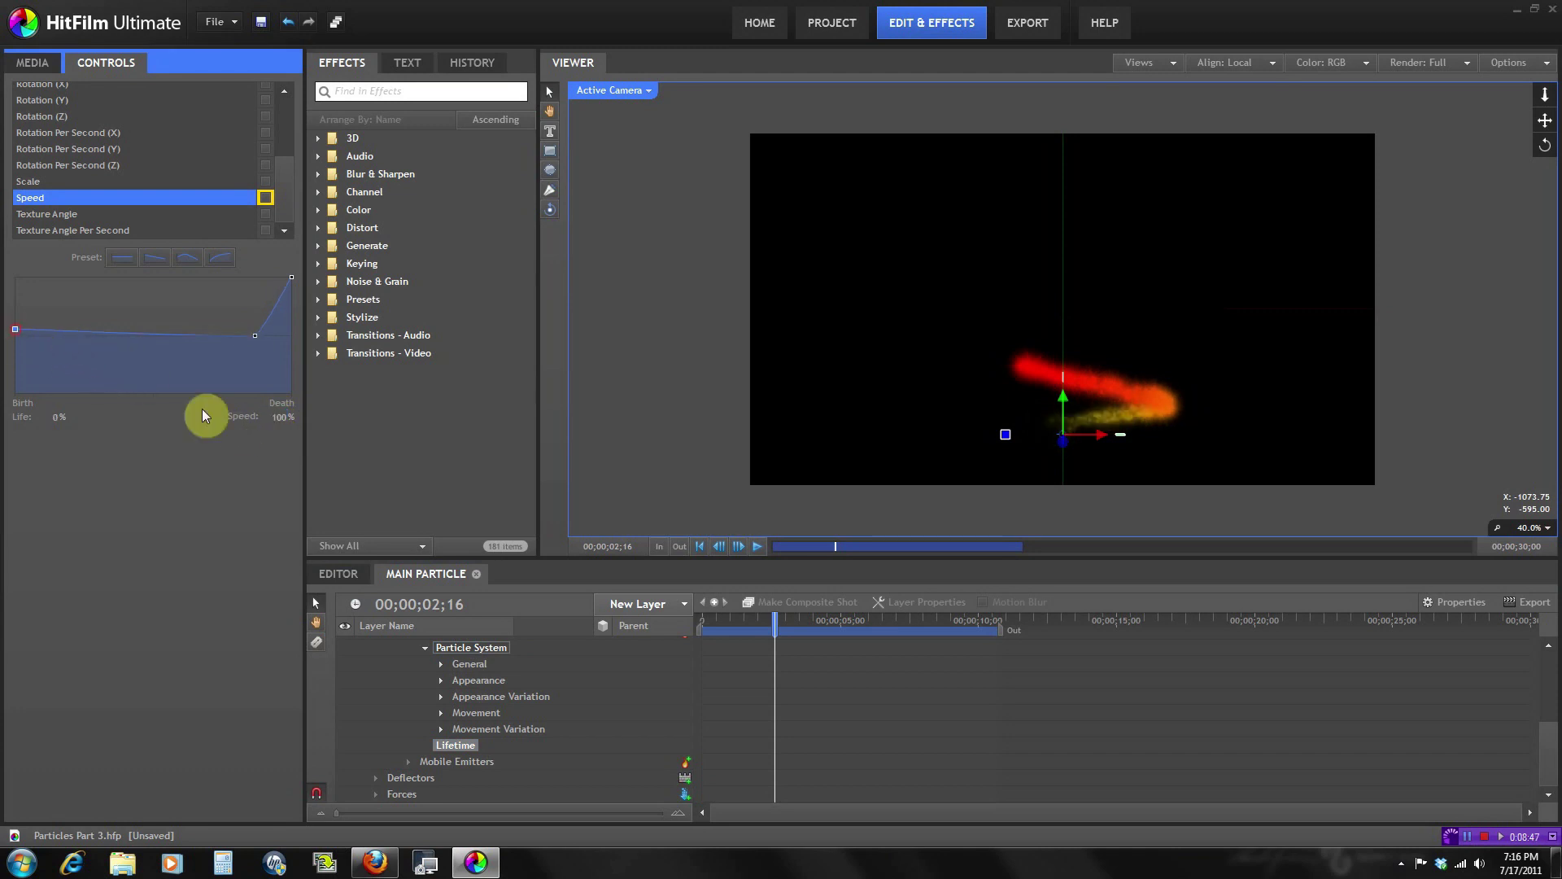
pyautogui.click(280, 416)
pyautogui.write('0')
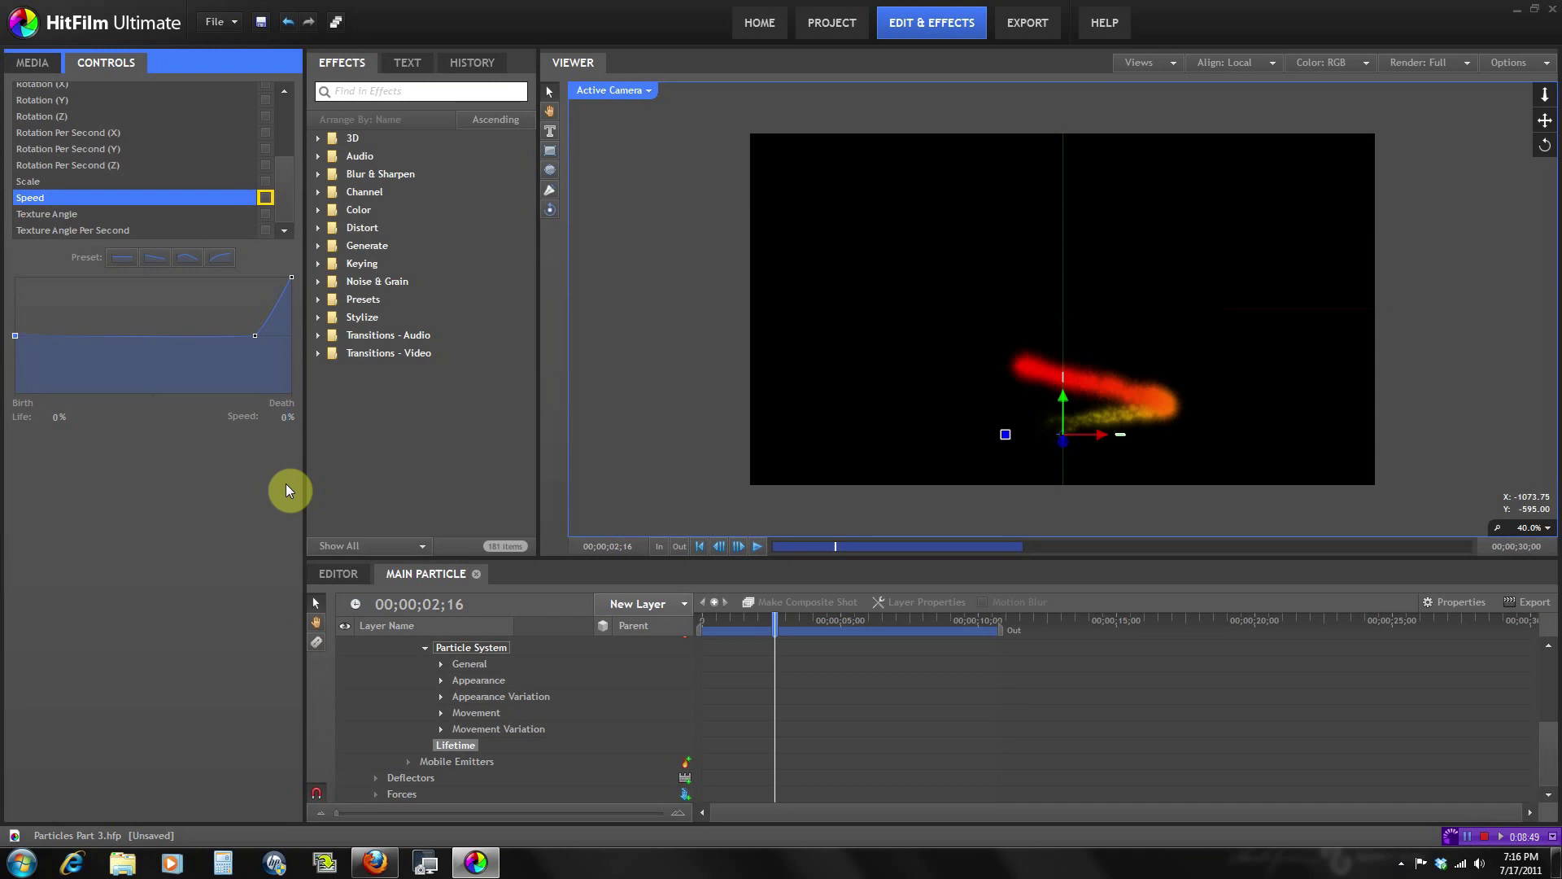
pyautogui.press('Return')
pyautogui.click(705, 624)
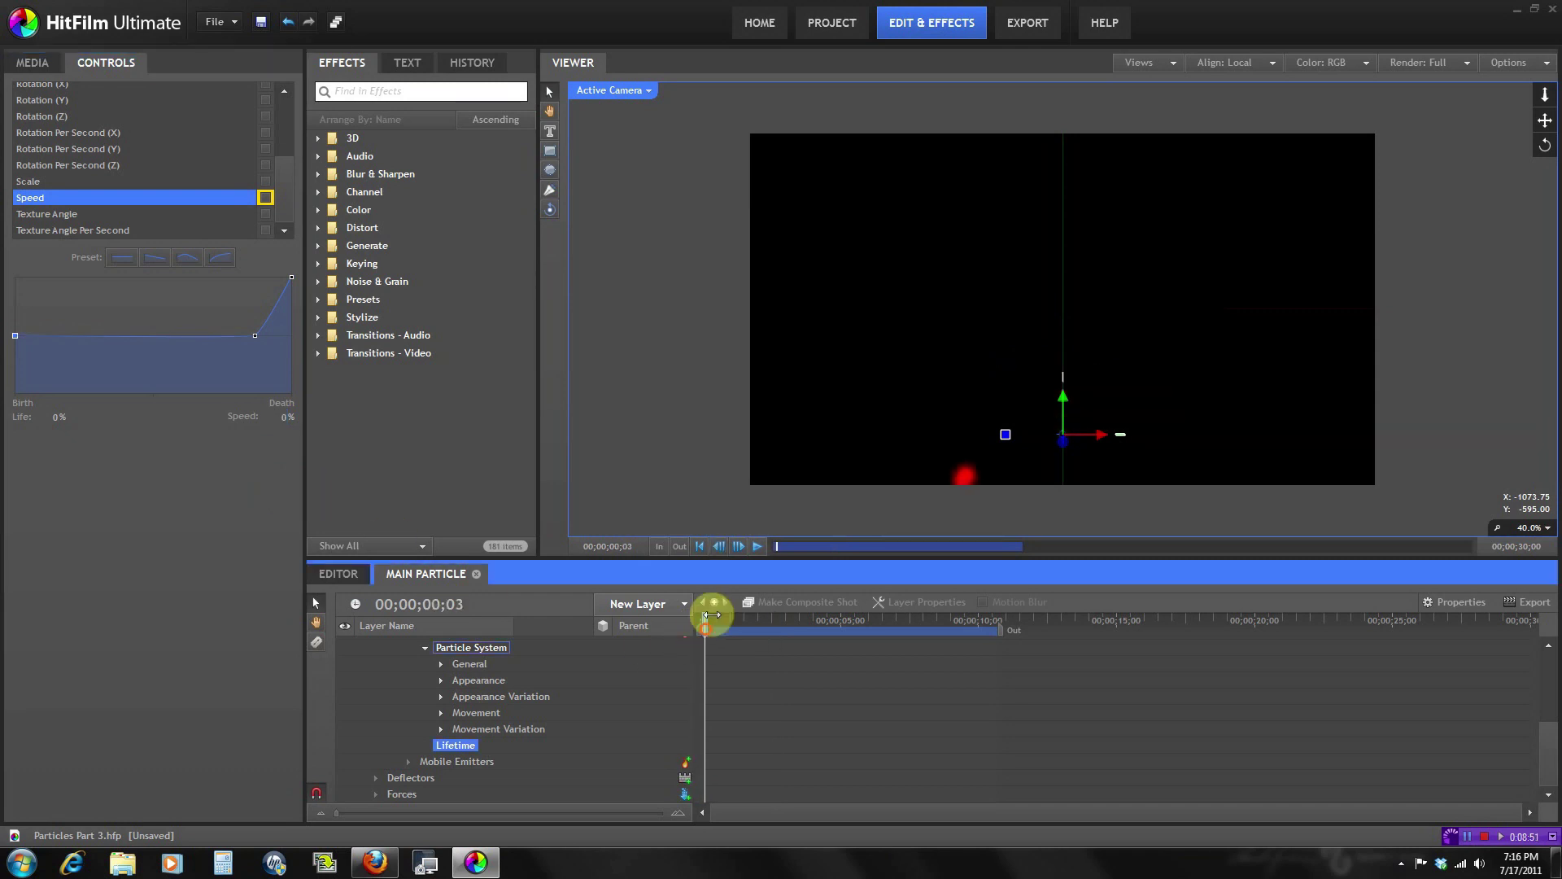
pyautogui.click(750, 549)
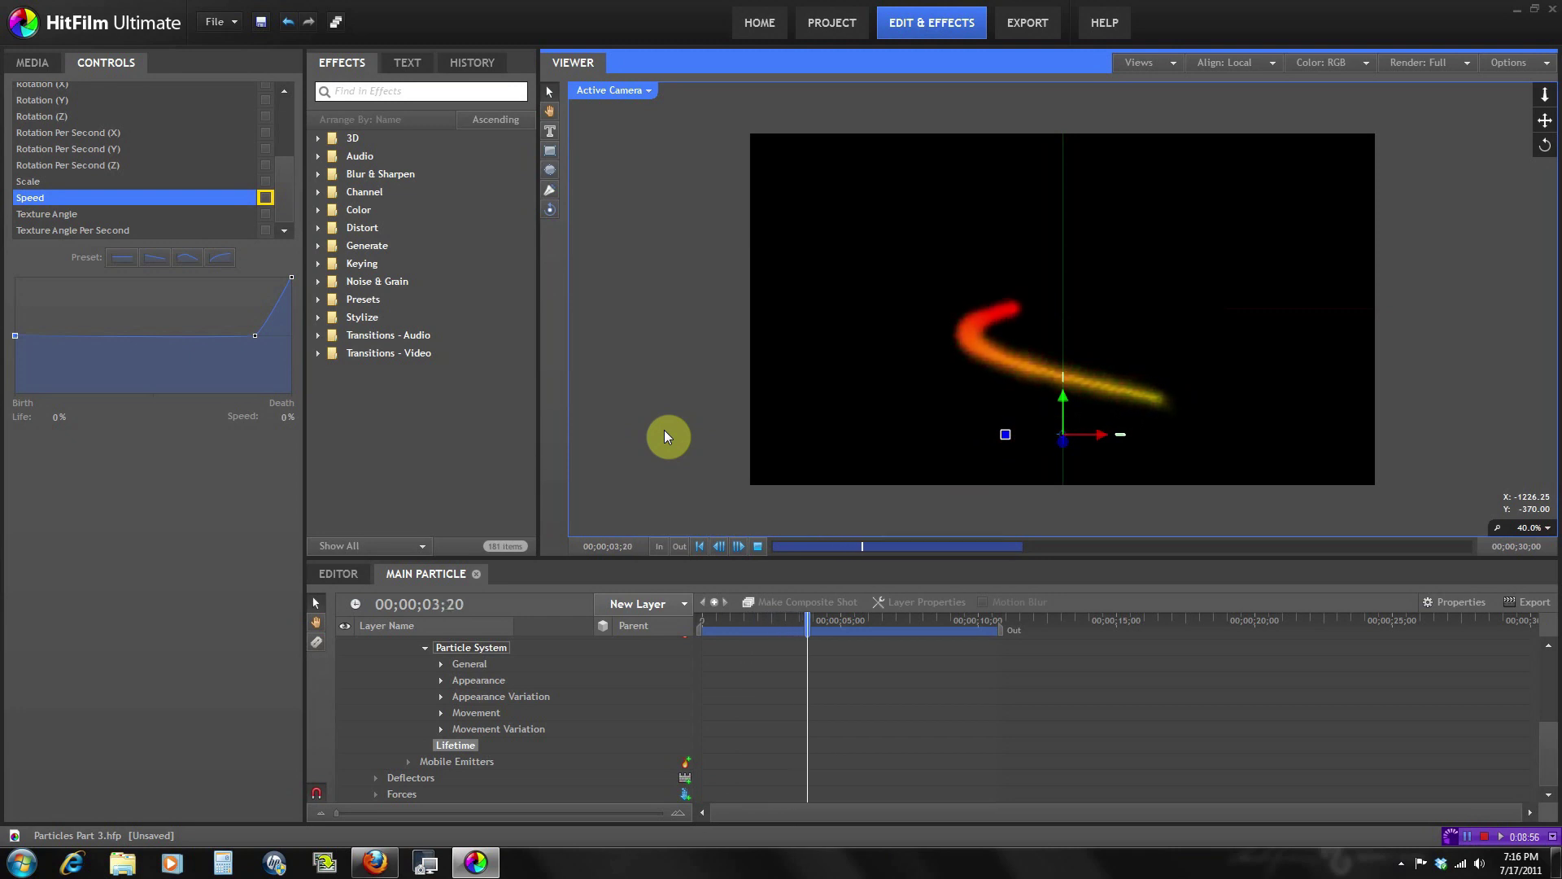
# Move the Speed curve's middle keypoint to 63% life and 35% speed, then play it.
pyautogui.click(756, 546)
pyautogui.moveTo(257, 338); pyautogui.dragTo(189, 333)
pyautogui.click(756, 546)
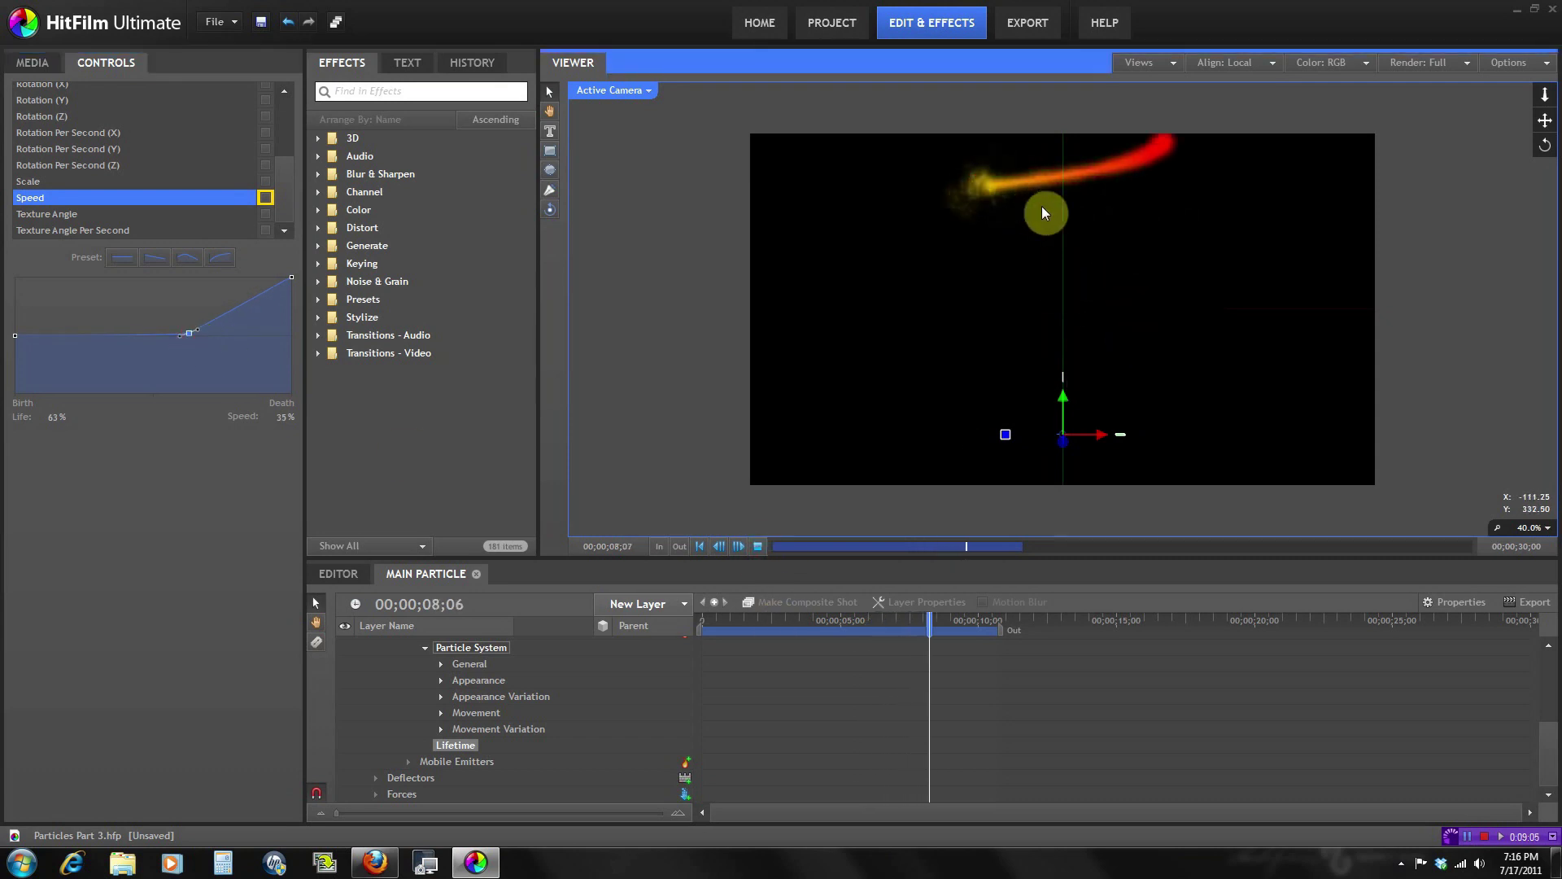
# Preview the earlier-accelerating trail again from frames 02;15 and 02;11.
pyautogui.click(759, 547)
pyautogui.moveTo(846, 630); pyautogui.dragTo(774, 621)
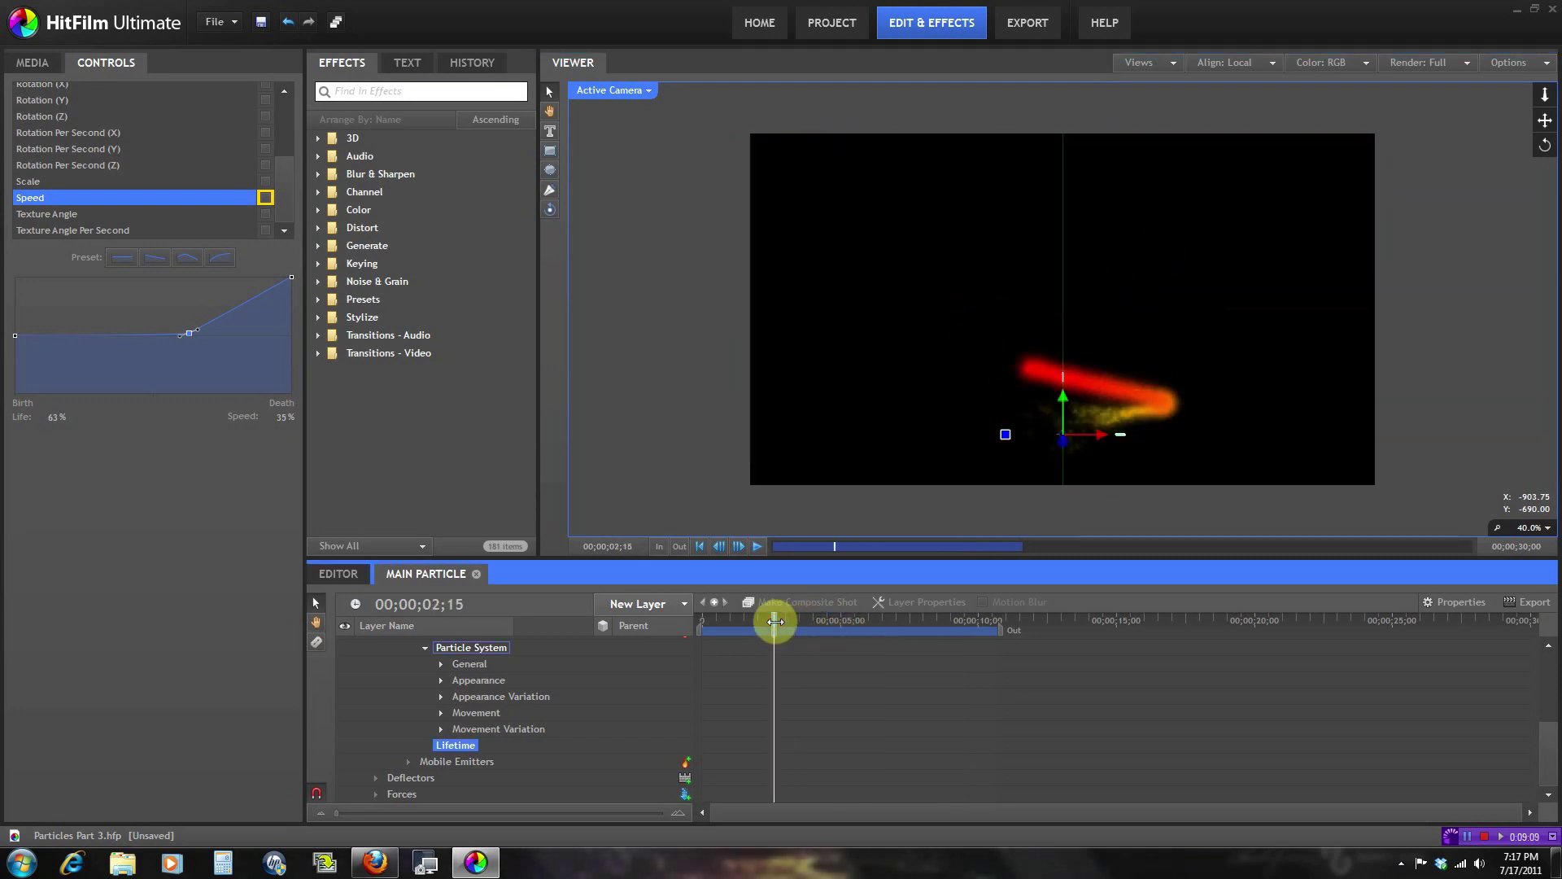
pyautogui.click(285, 189)
pyautogui.moveTo(284, 167); pyautogui.dragTo(277, 89)
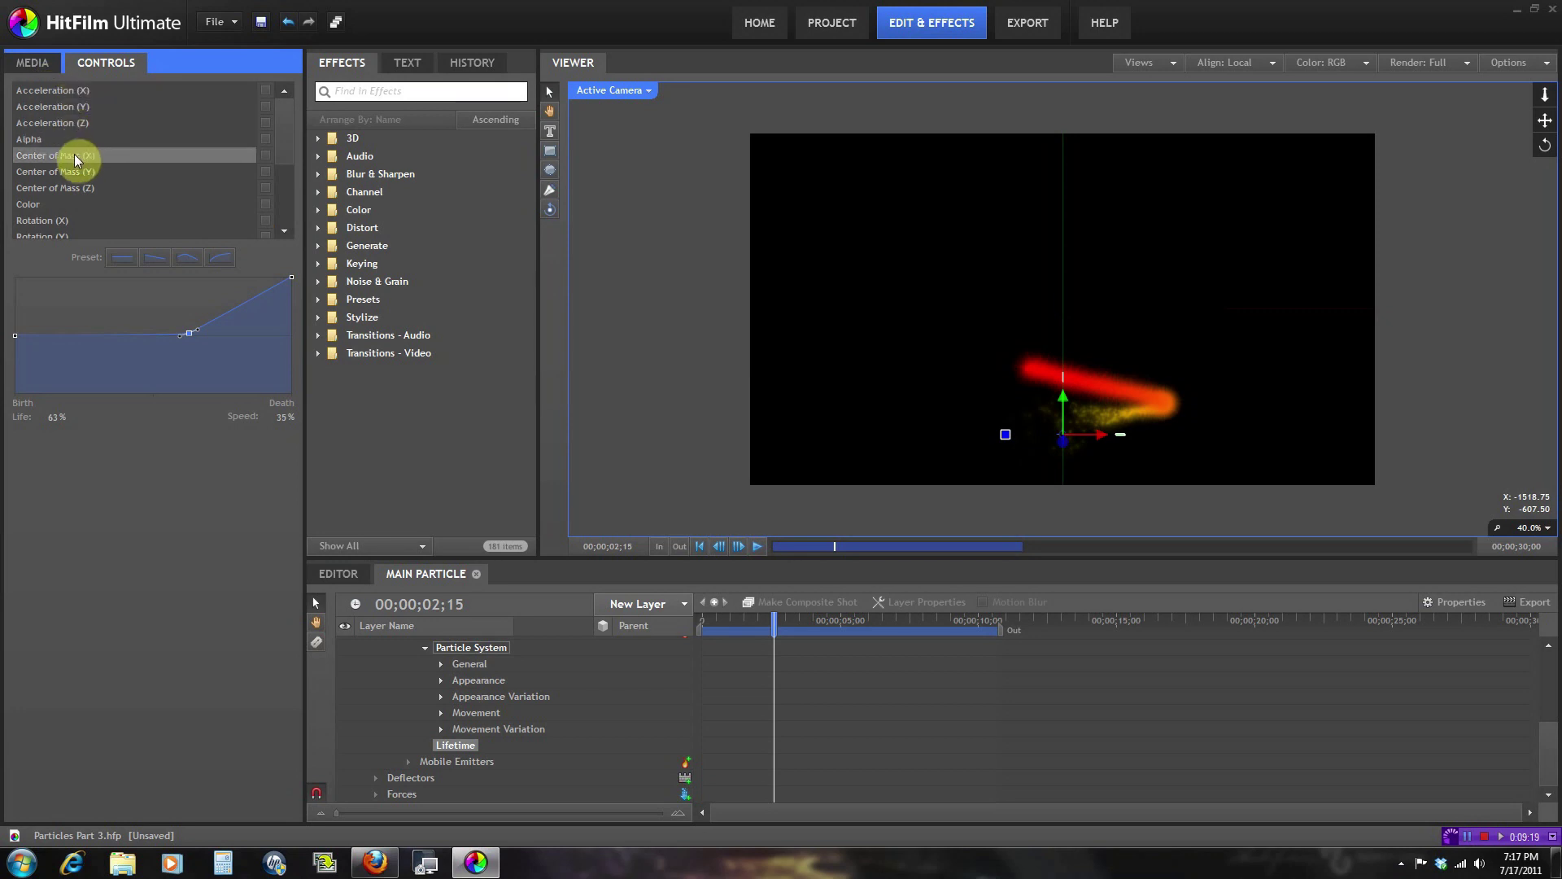
pyautogui.moveTo(285, 138); pyautogui.dragTo(286, 197)
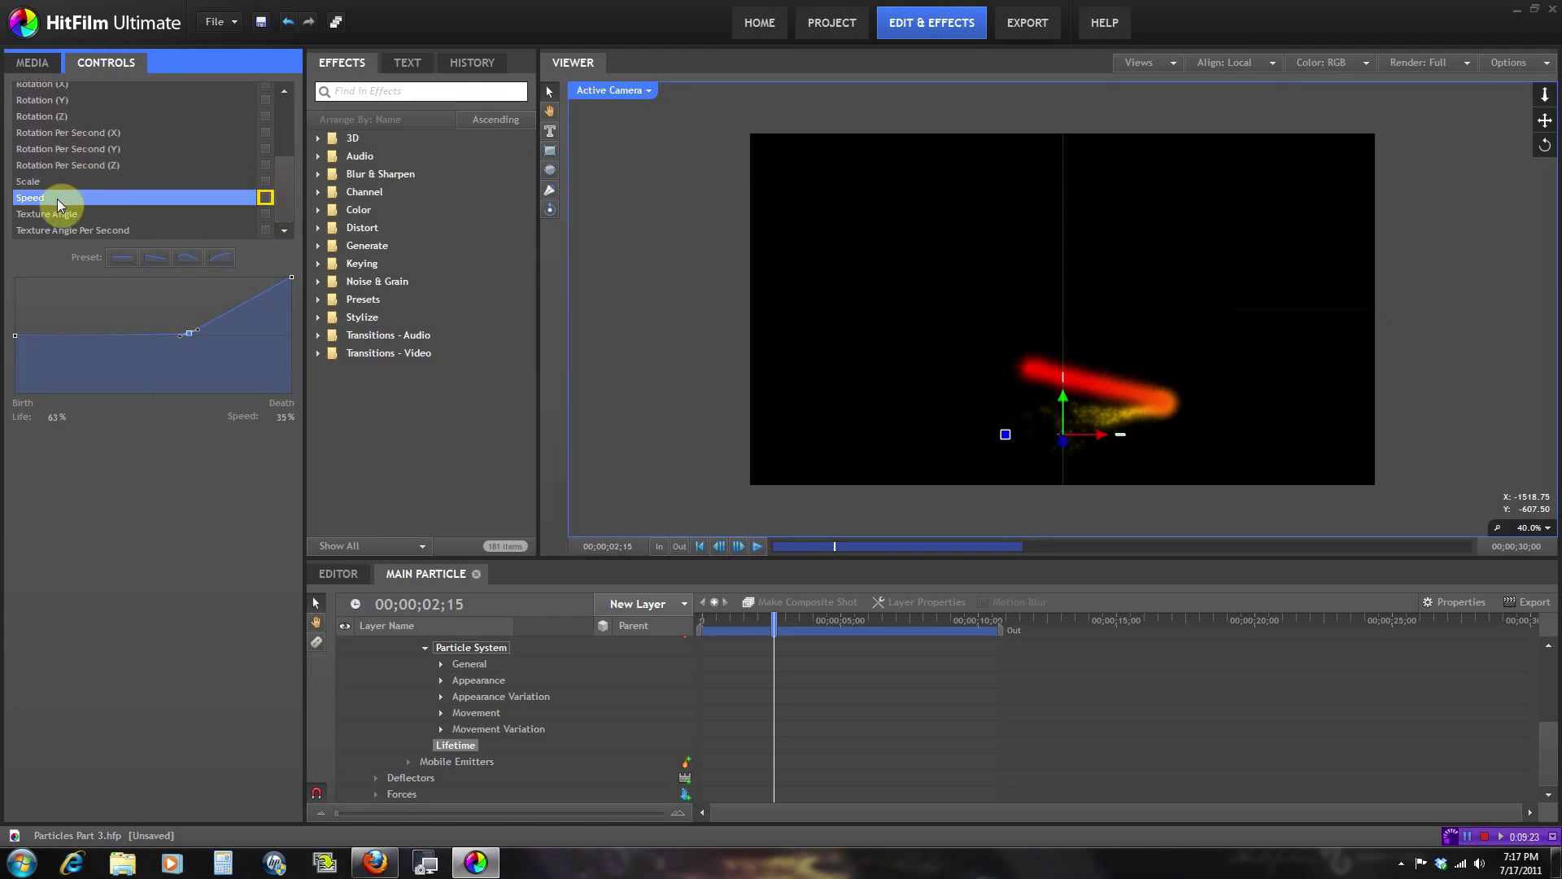
pyautogui.moveTo(782, 630); pyautogui.dragTo(772, 629)
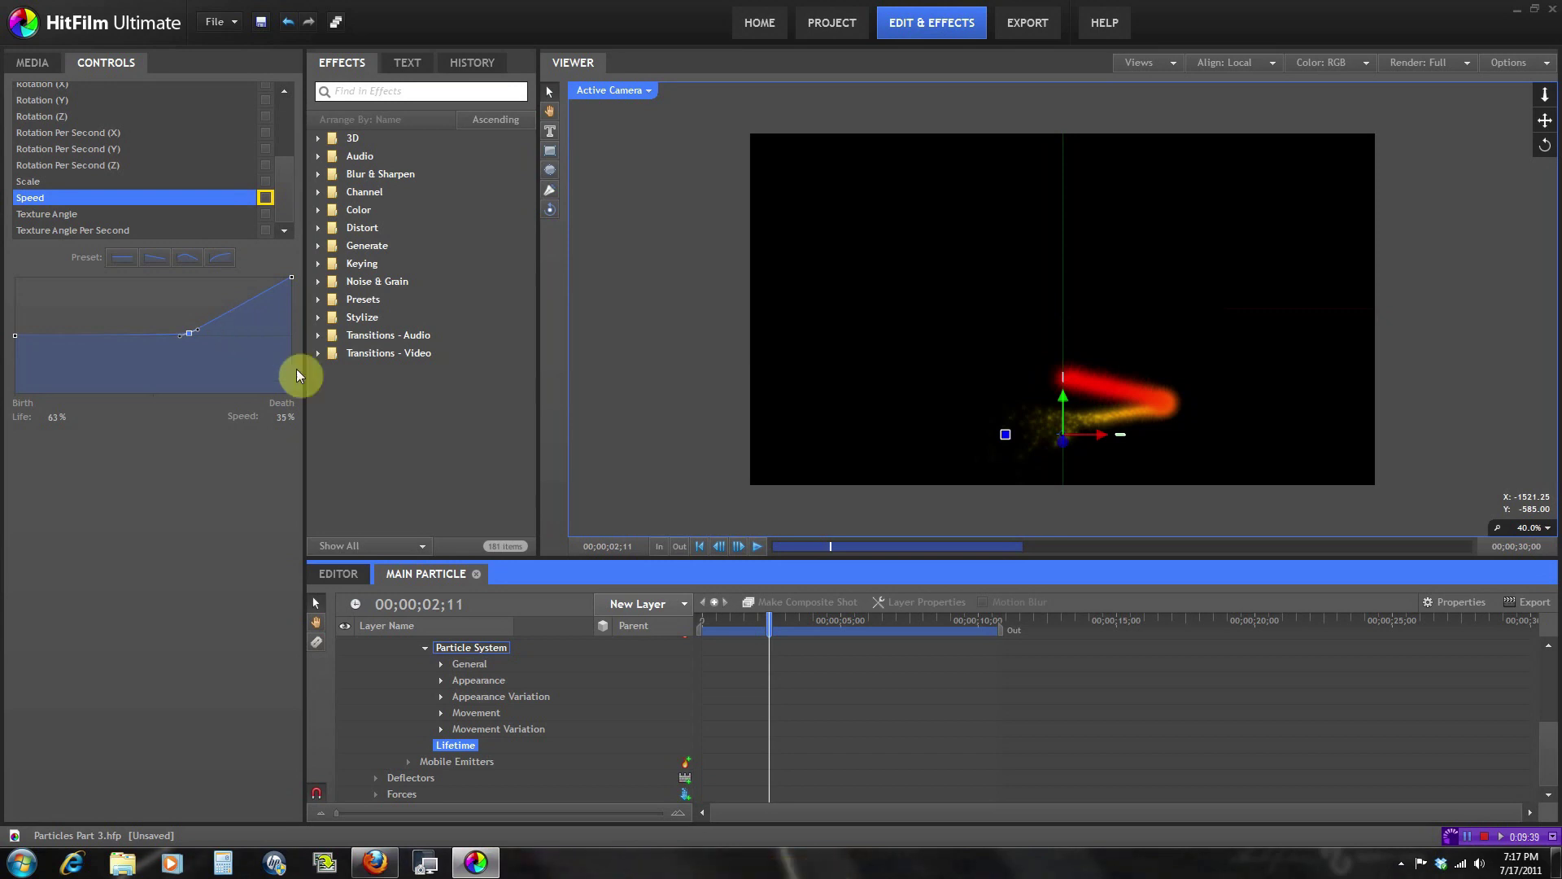
pyautogui.click(764, 545)
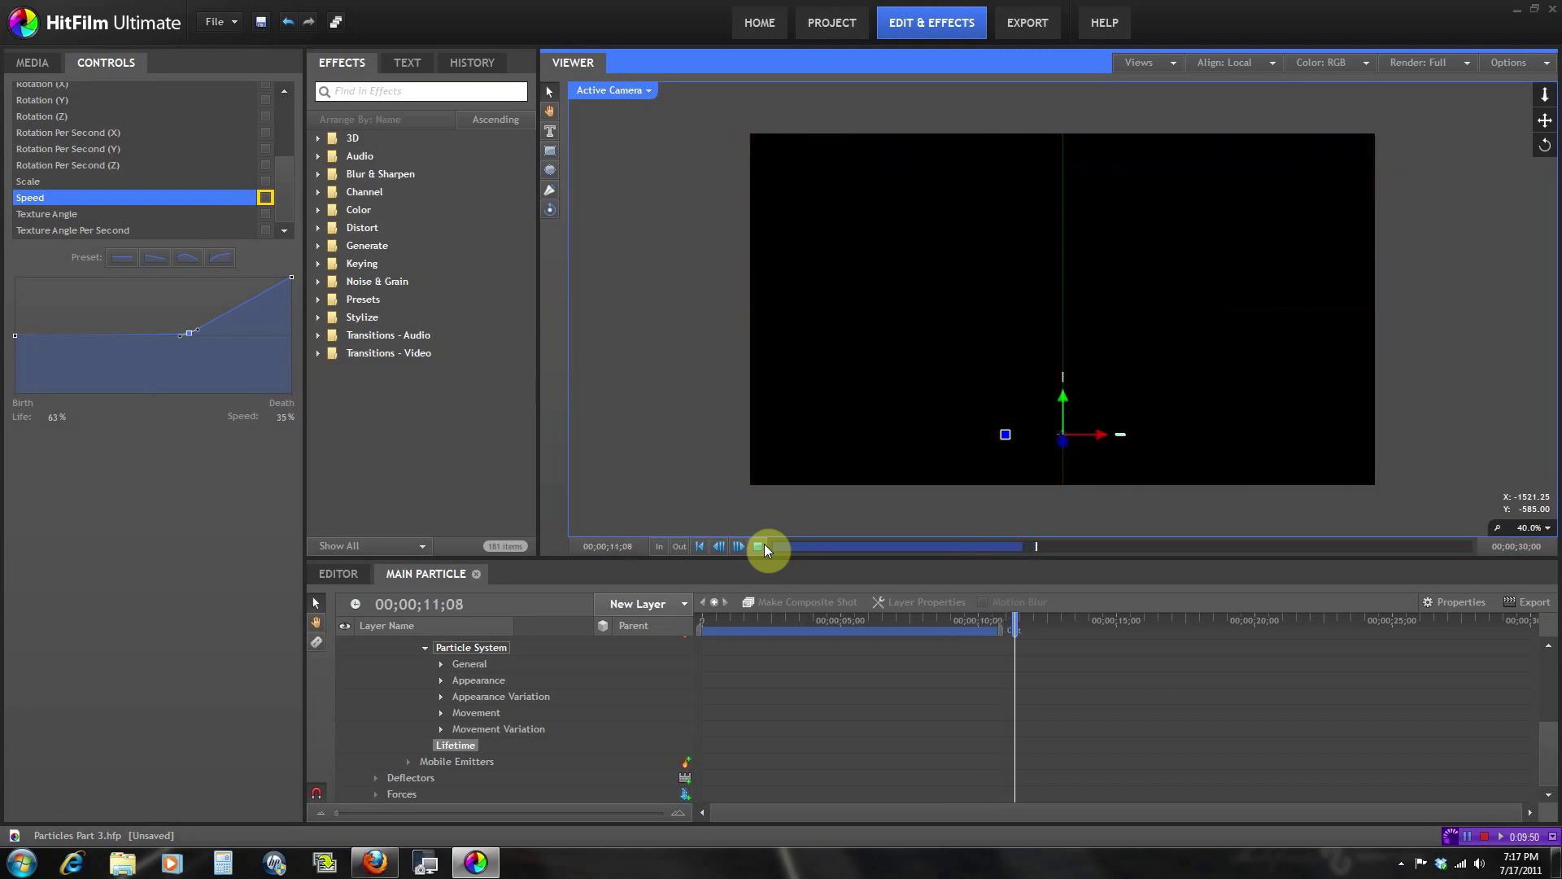
# Collapse Particle System, Emitter and Emitters, and show the Particle Simulator's top-level property groups.
pyautogui.click(736, 626)
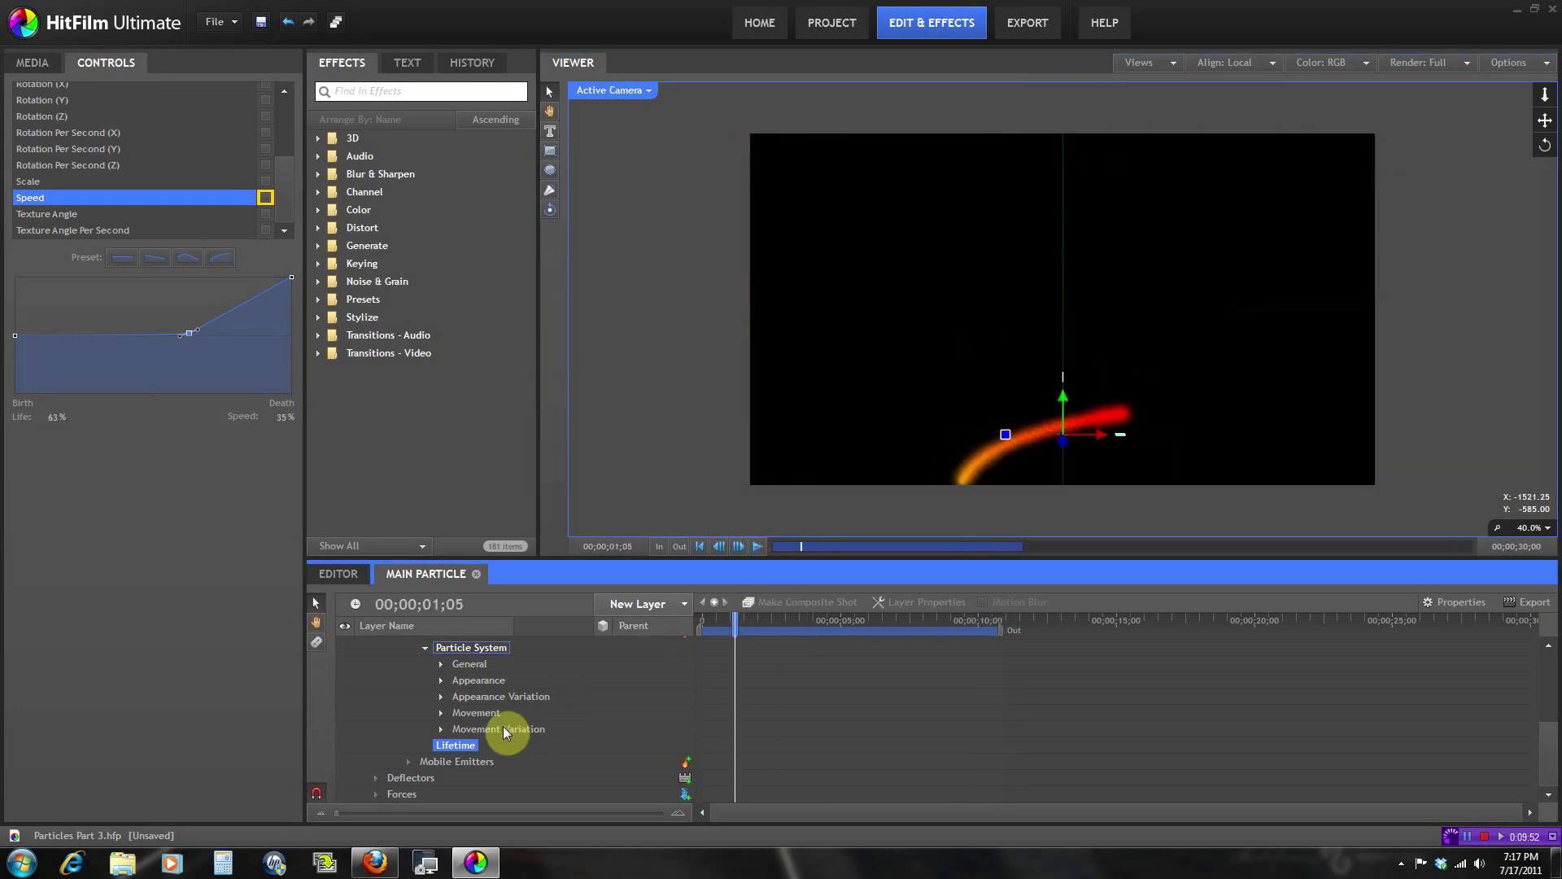
pyautogui.scroll(1, 473, 742)
pyautogui.click(427, 694)
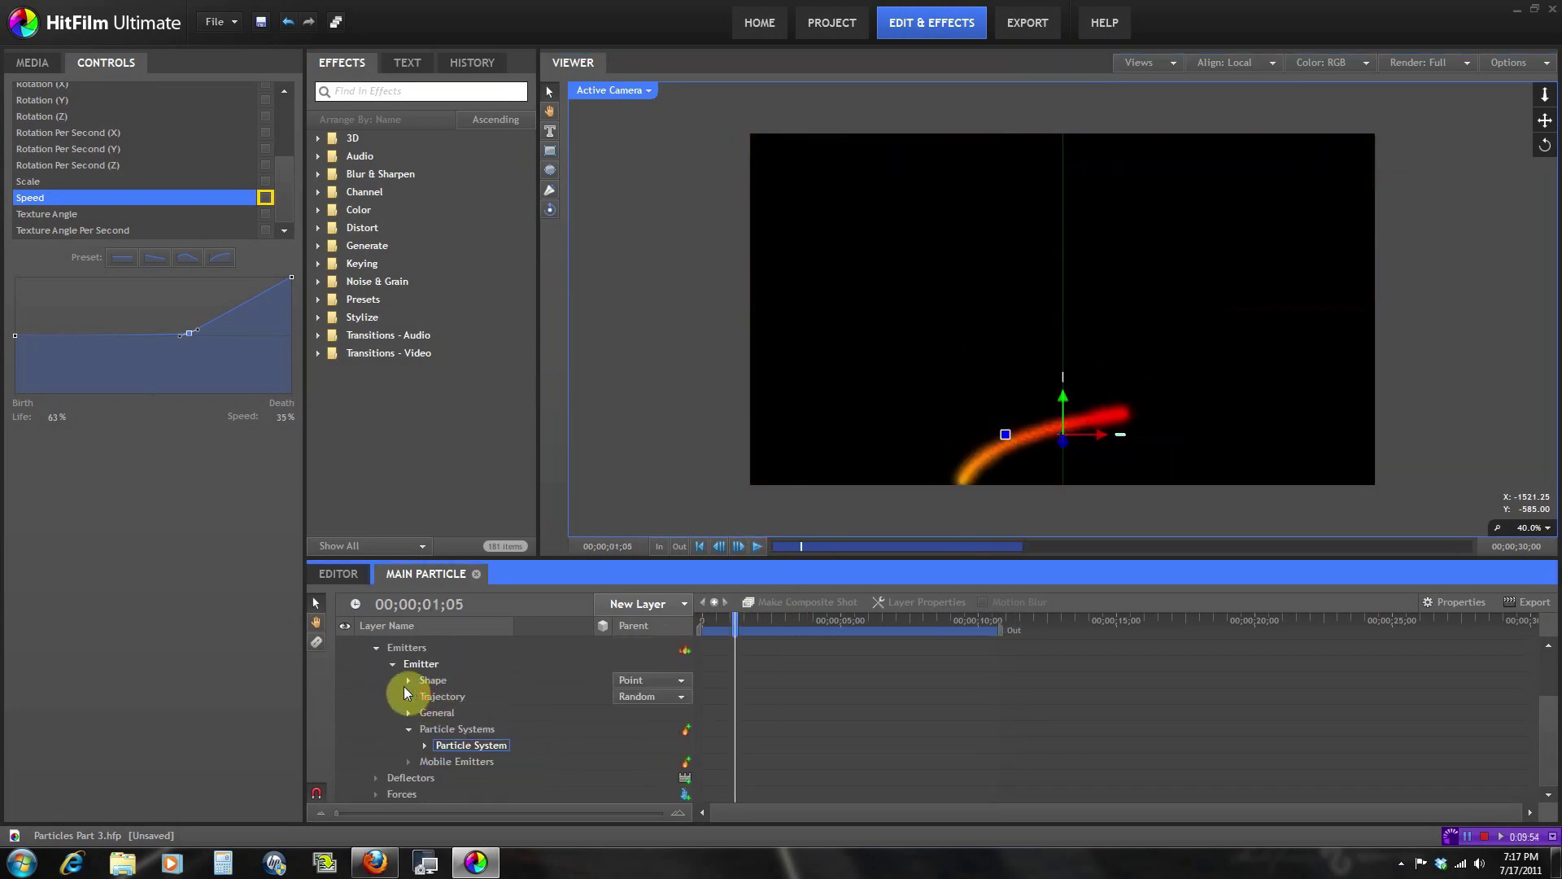
pyautogui.click(379, 723)
pyautogui.click(377, 725)
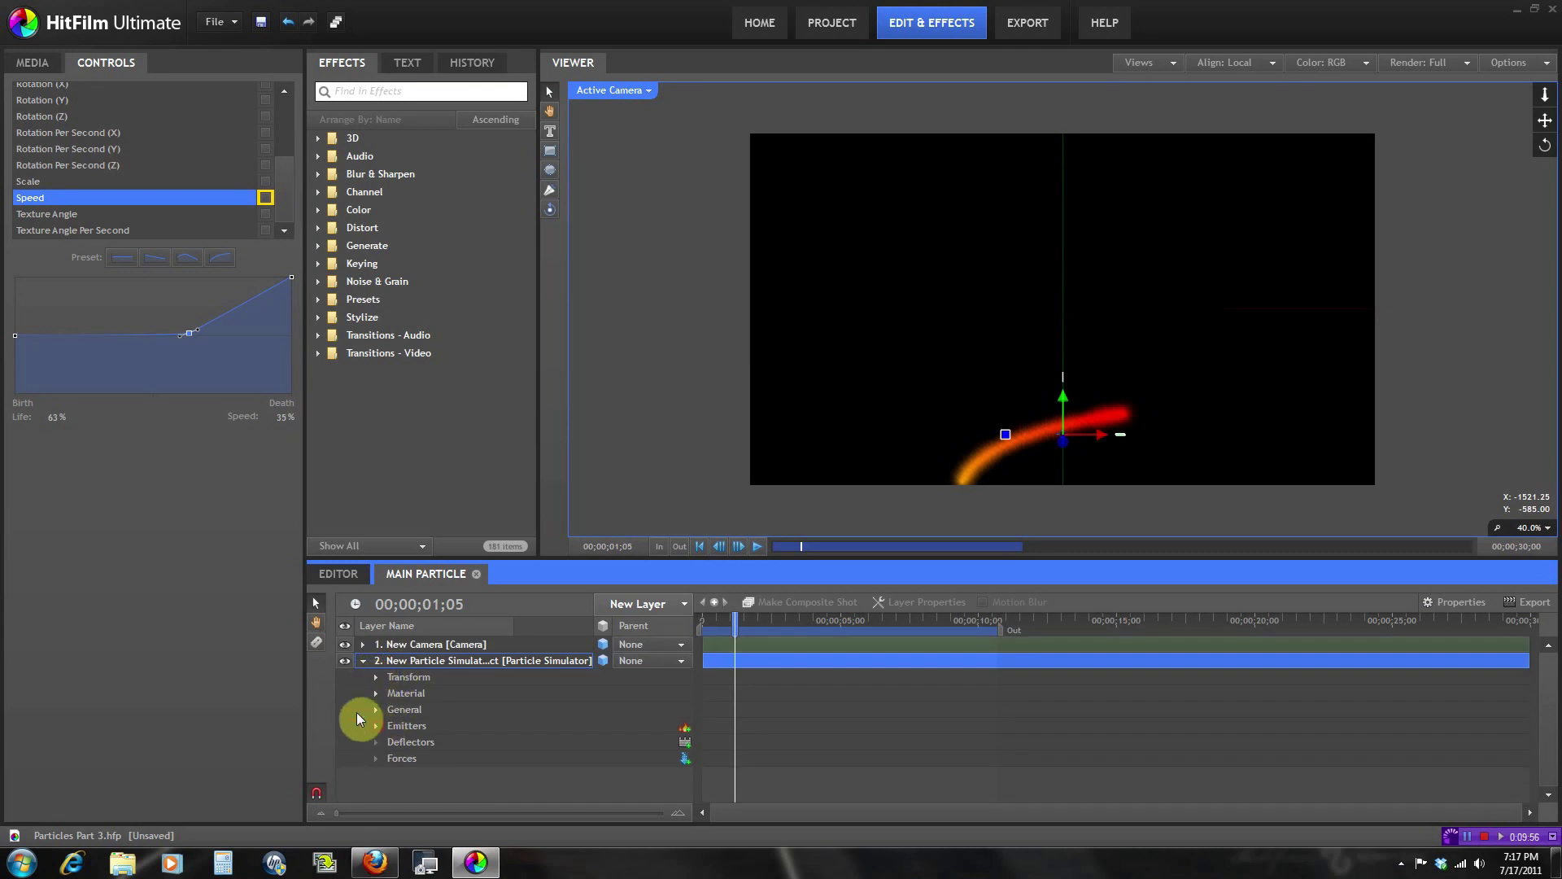
pyautogui.click(410, 663)
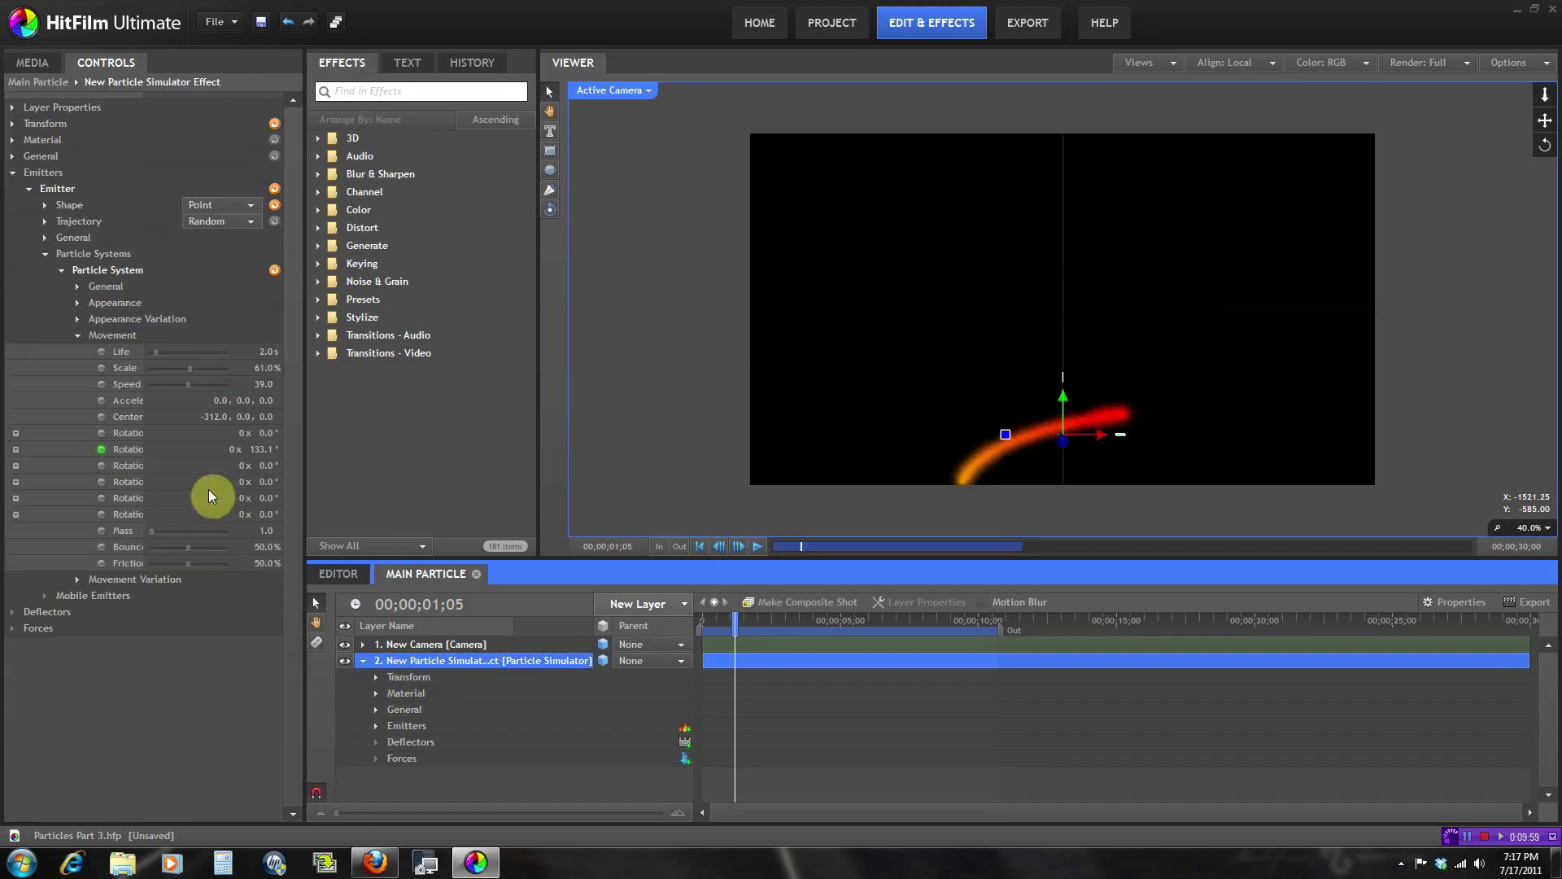
pyautogui.click(13, 630)
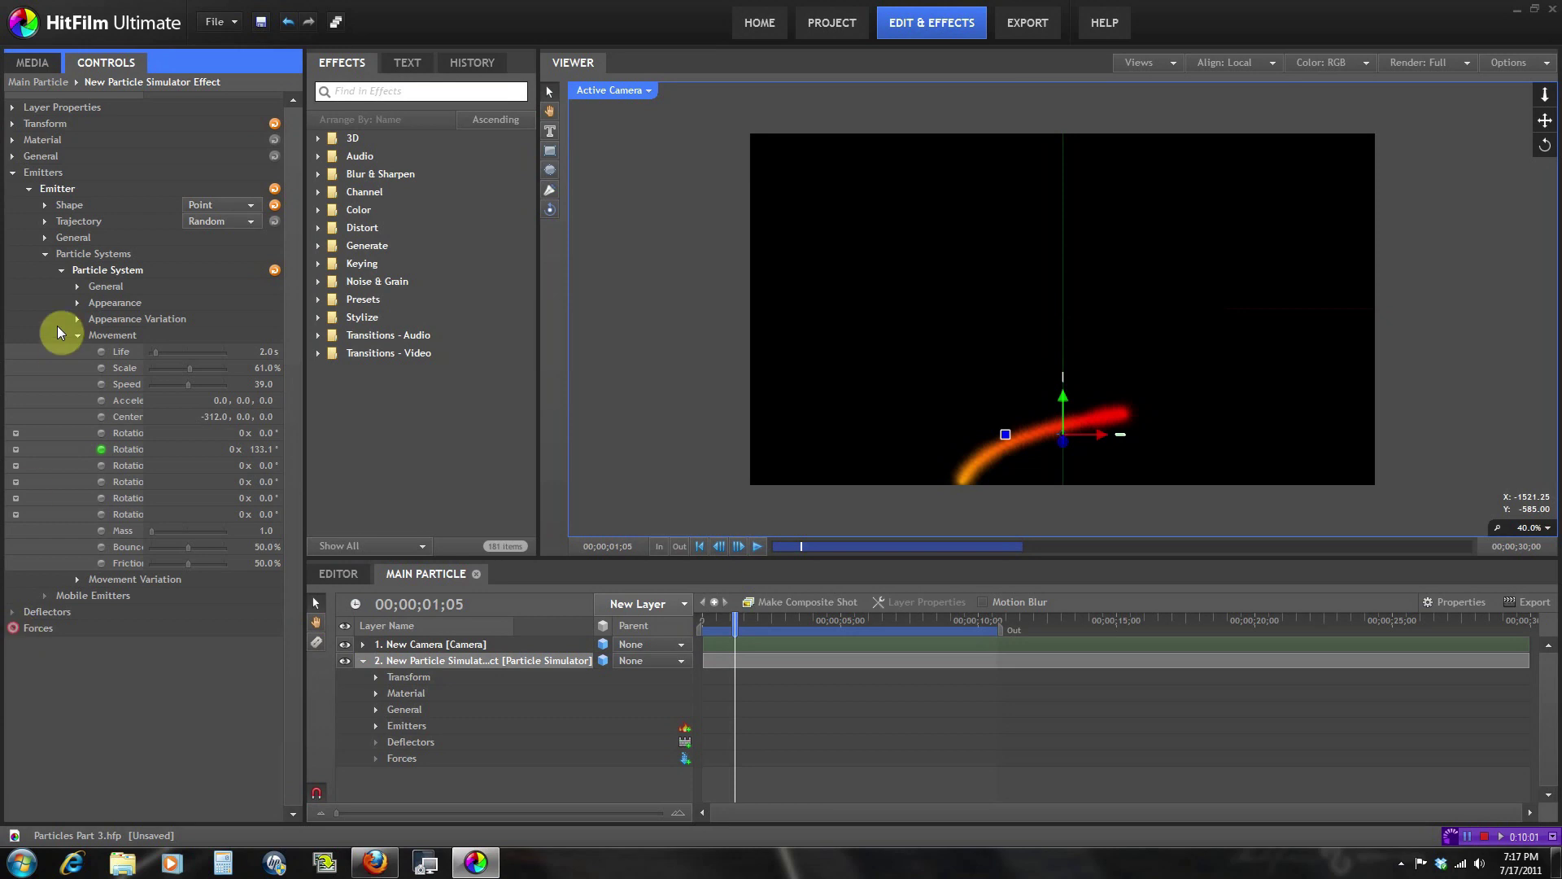
pyautogui.click(13, 173)
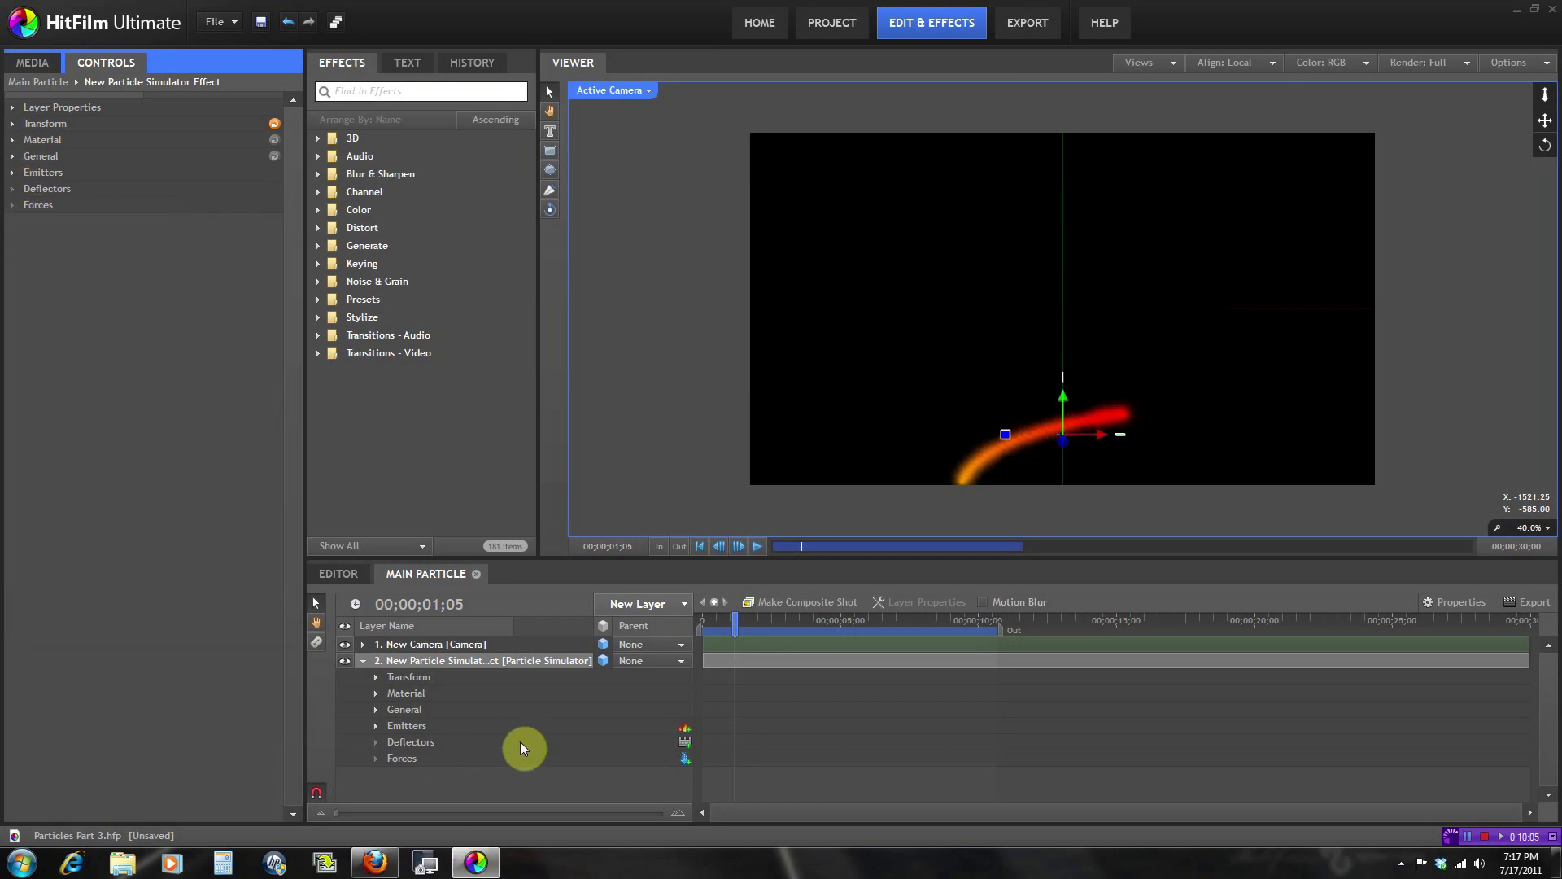
# Add a new Force under the simulator's Forces and preview the trail bending.
pyautogui.click(685, 760)
pyautogui.moveTo(735, 623); pyautogui.dragTo(795, 631)
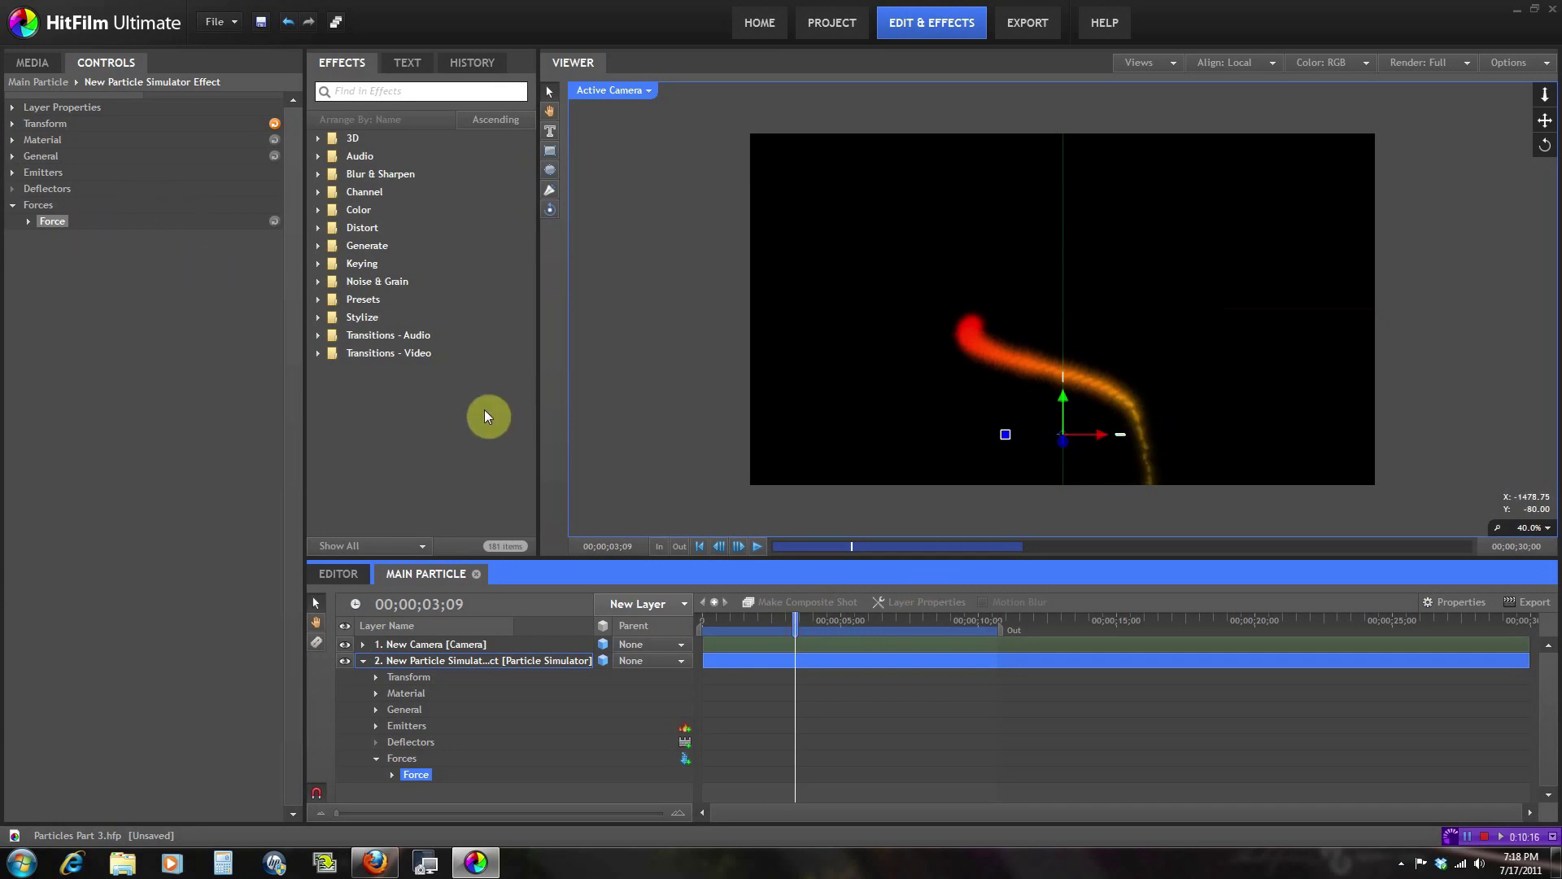
pyautogui.click(755, 547)
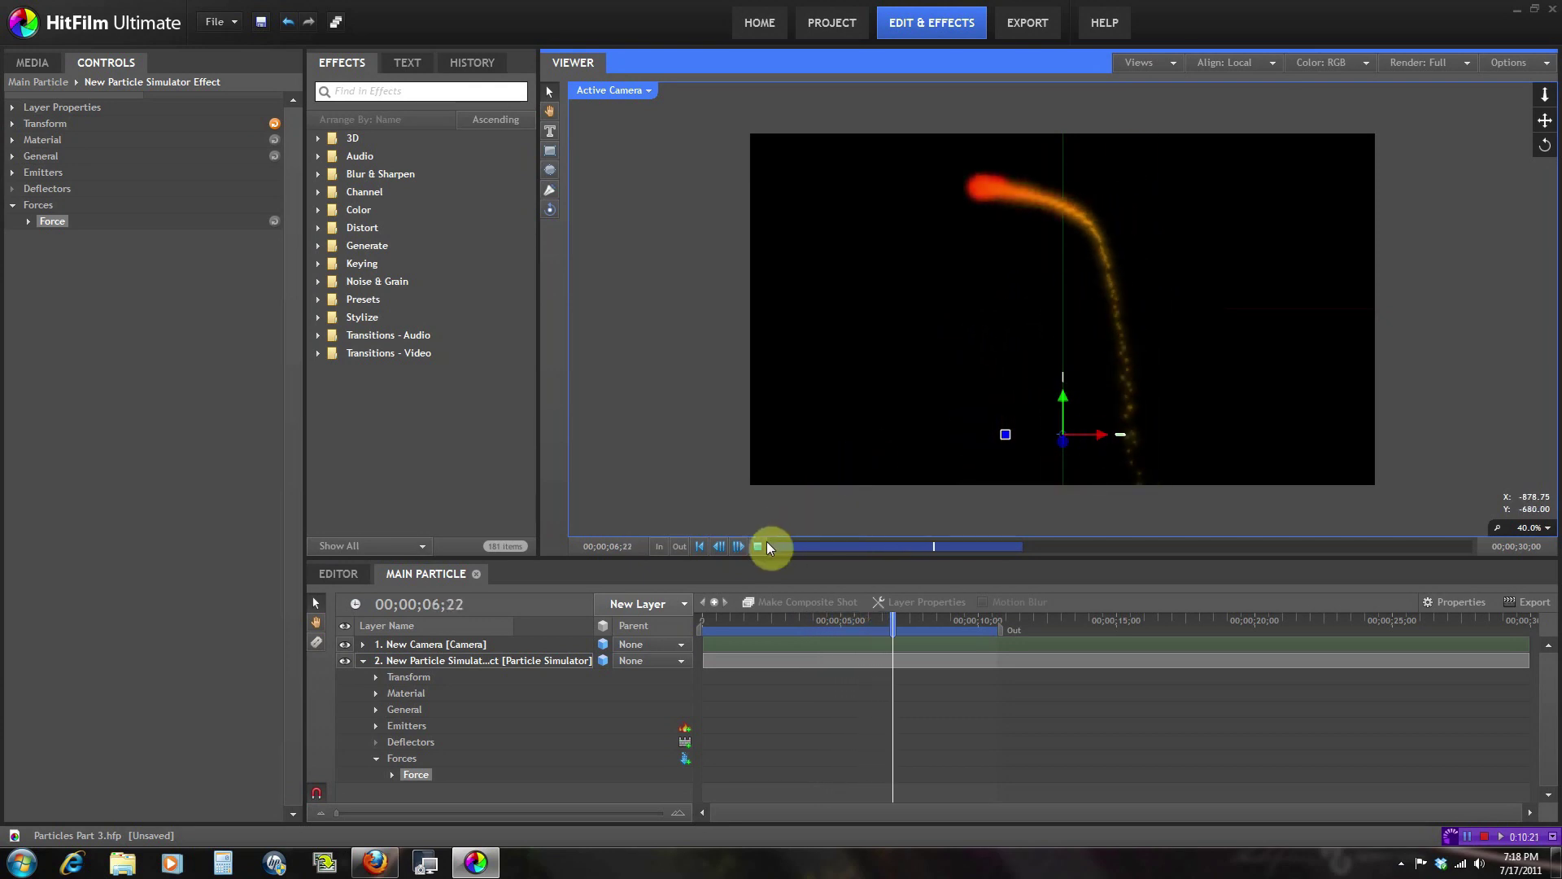
pyautogui.moveTo(757, 618); pyautogui.dragTo(773, 617)
# Toggle the Force's Active checkbox off and back on to compare, keeping Shape Global.
pyautogui.click(28, 221)
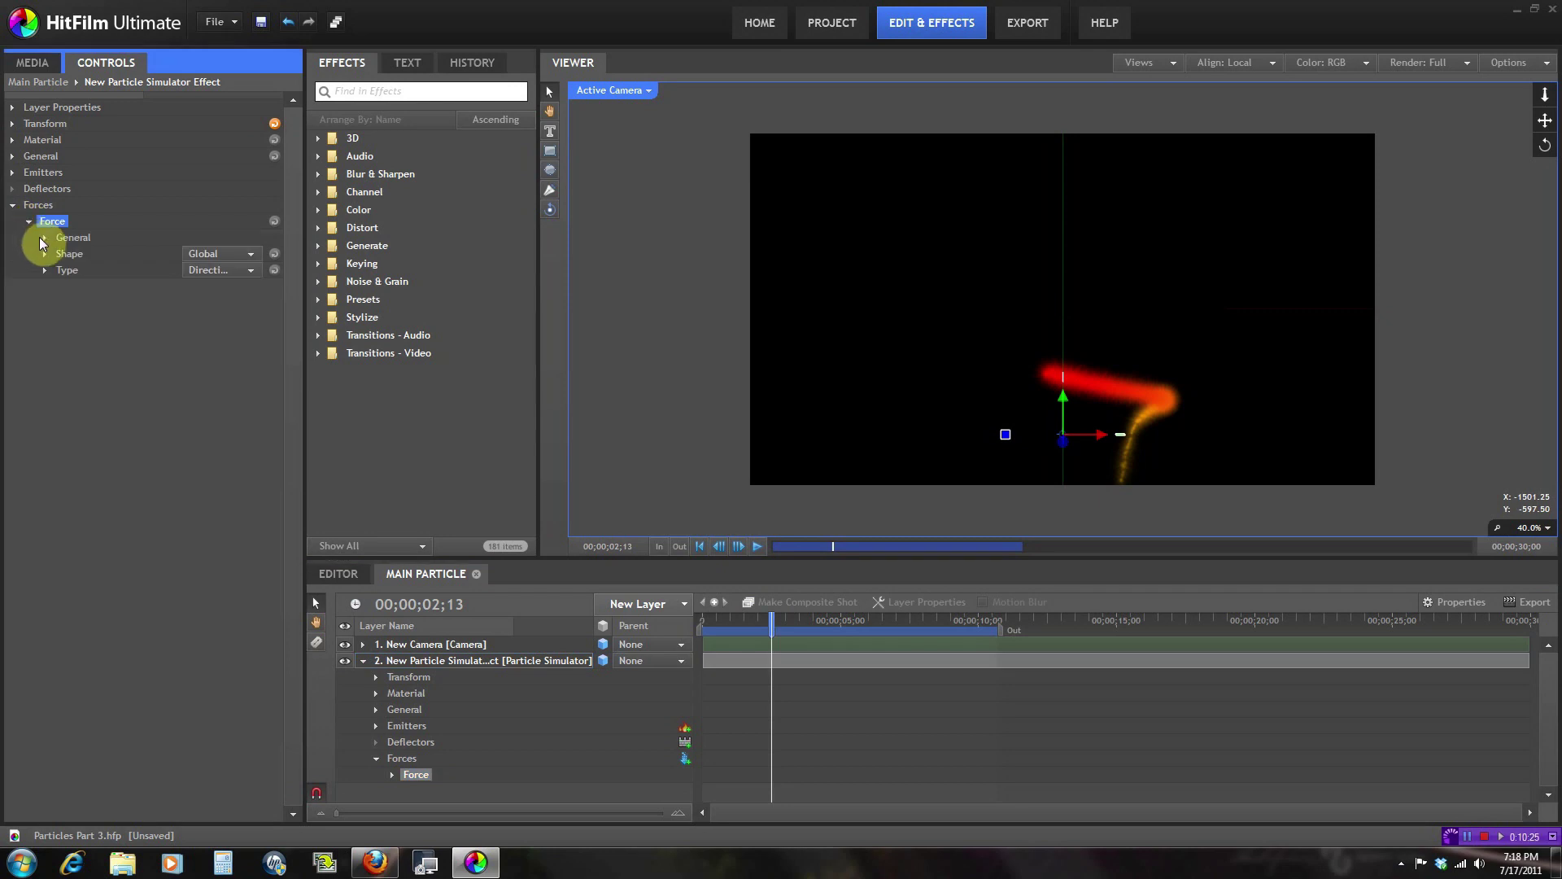
pyautogui.click(44, 238)
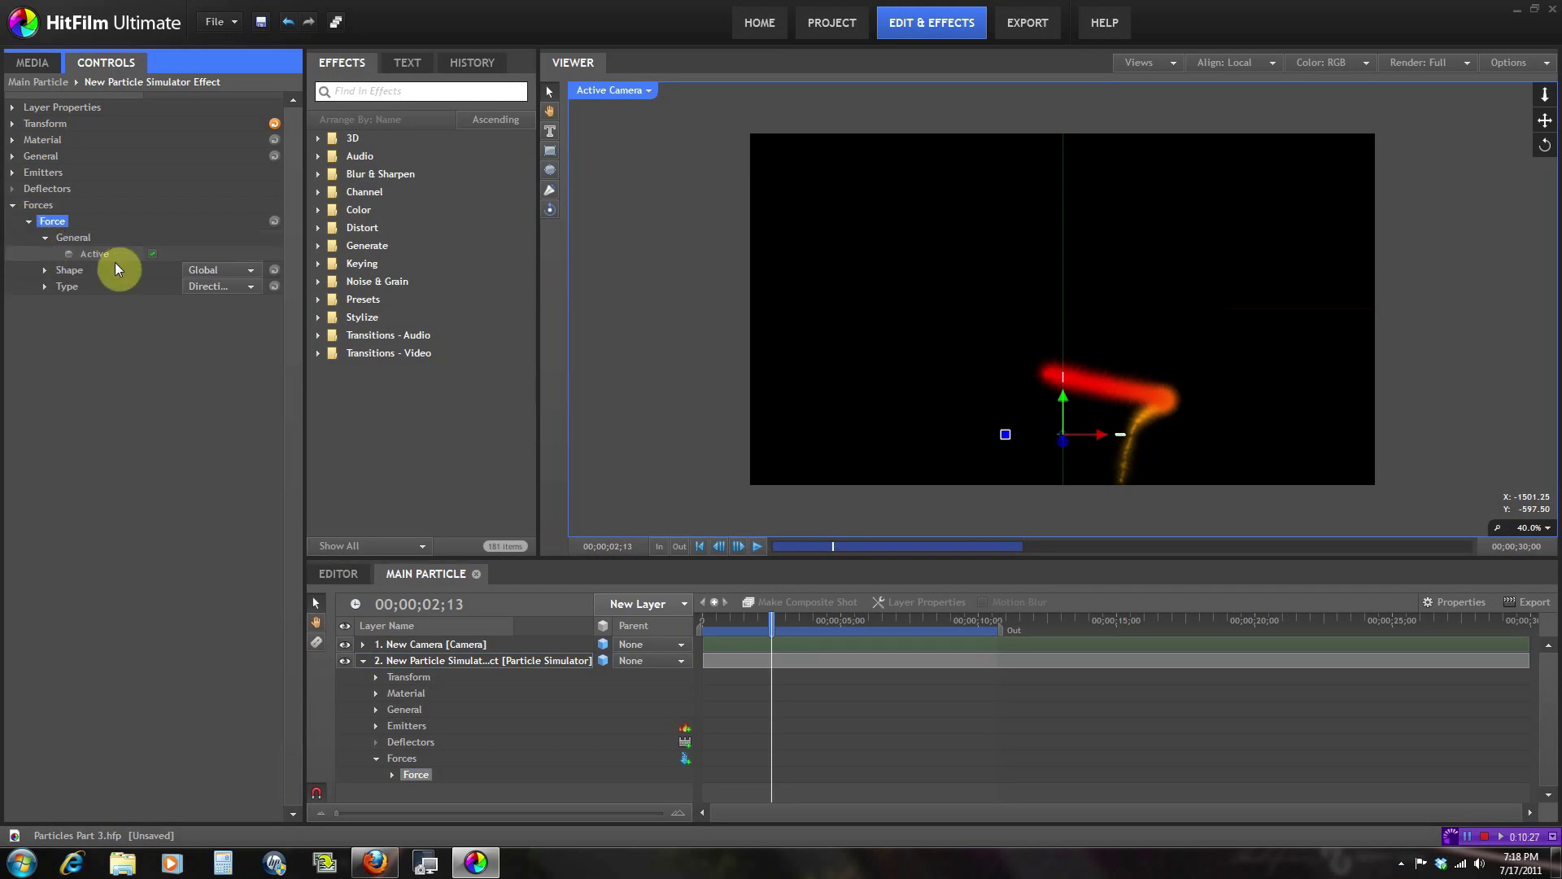
pyautogui.click(151, 253)
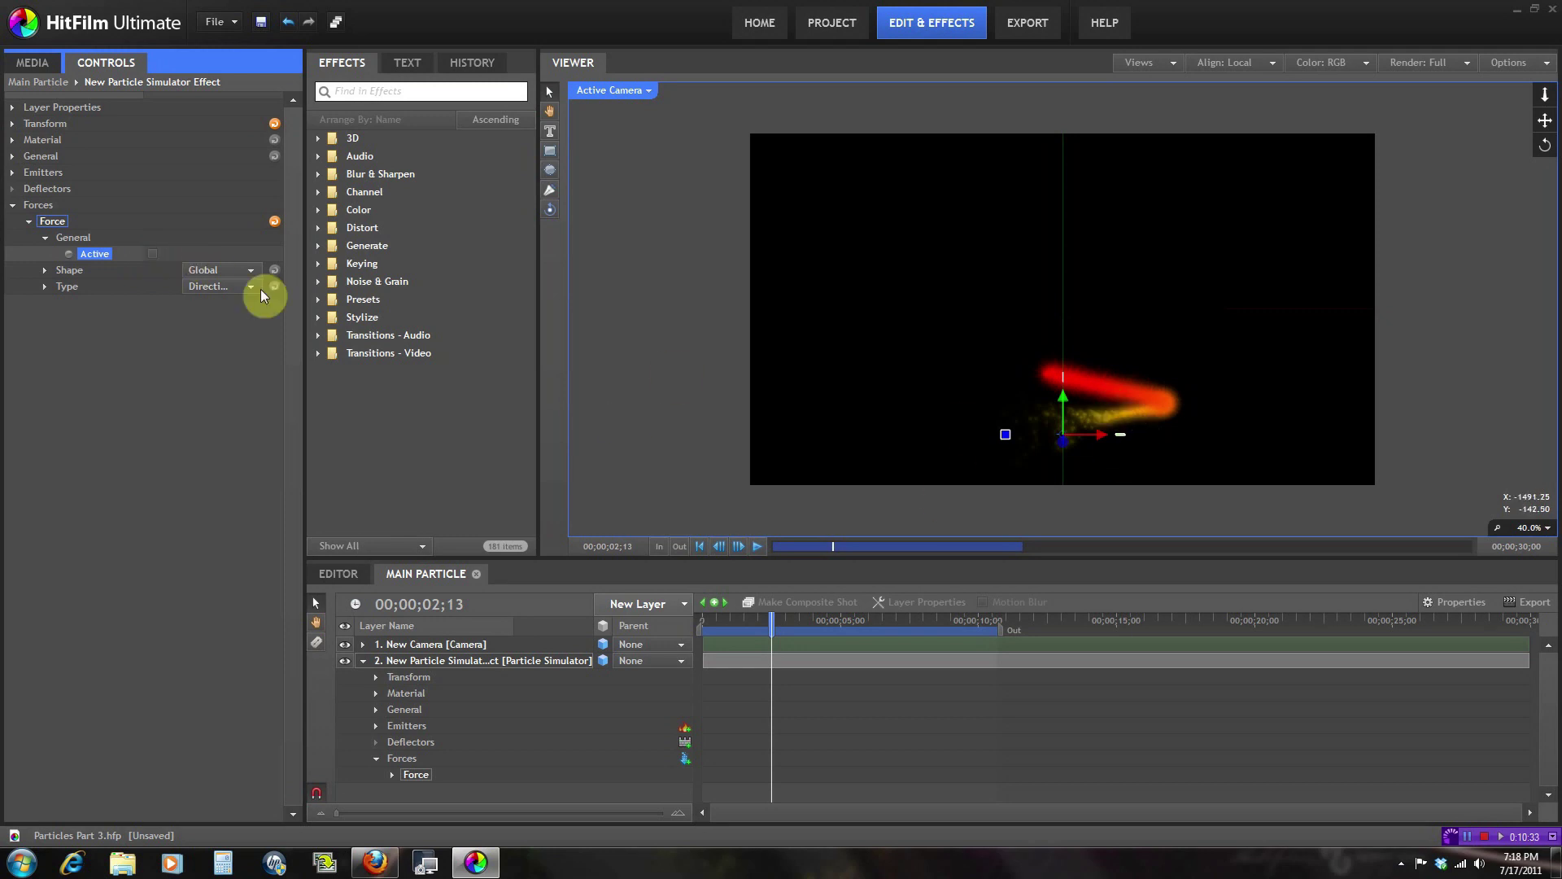
pyautogui.click(155, 256)
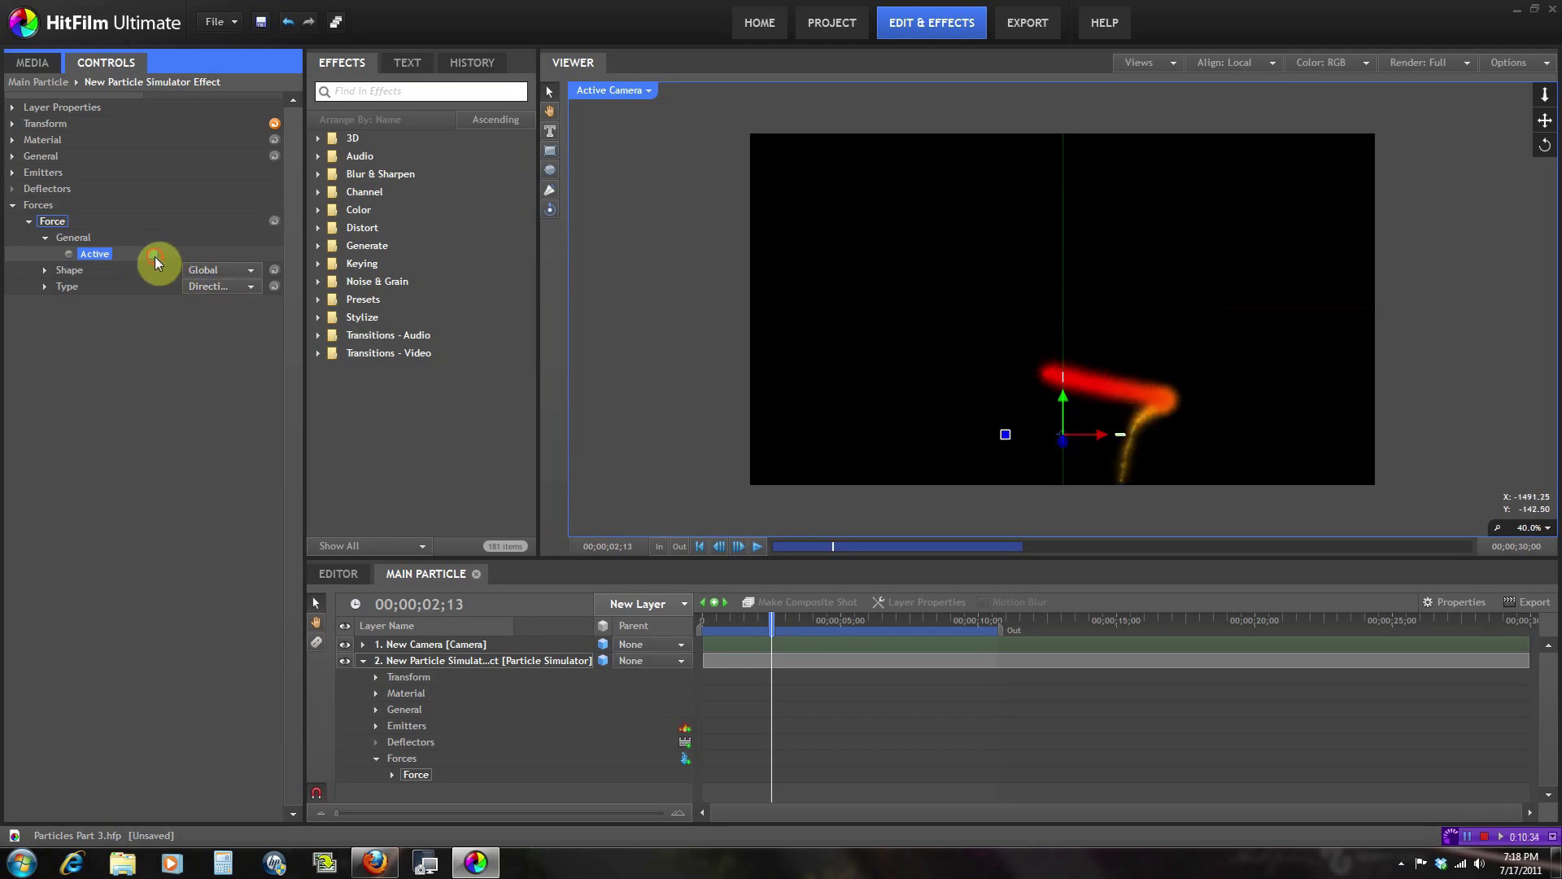
pyautogui.click(46, 239)
pyautogui.click(45, 254)
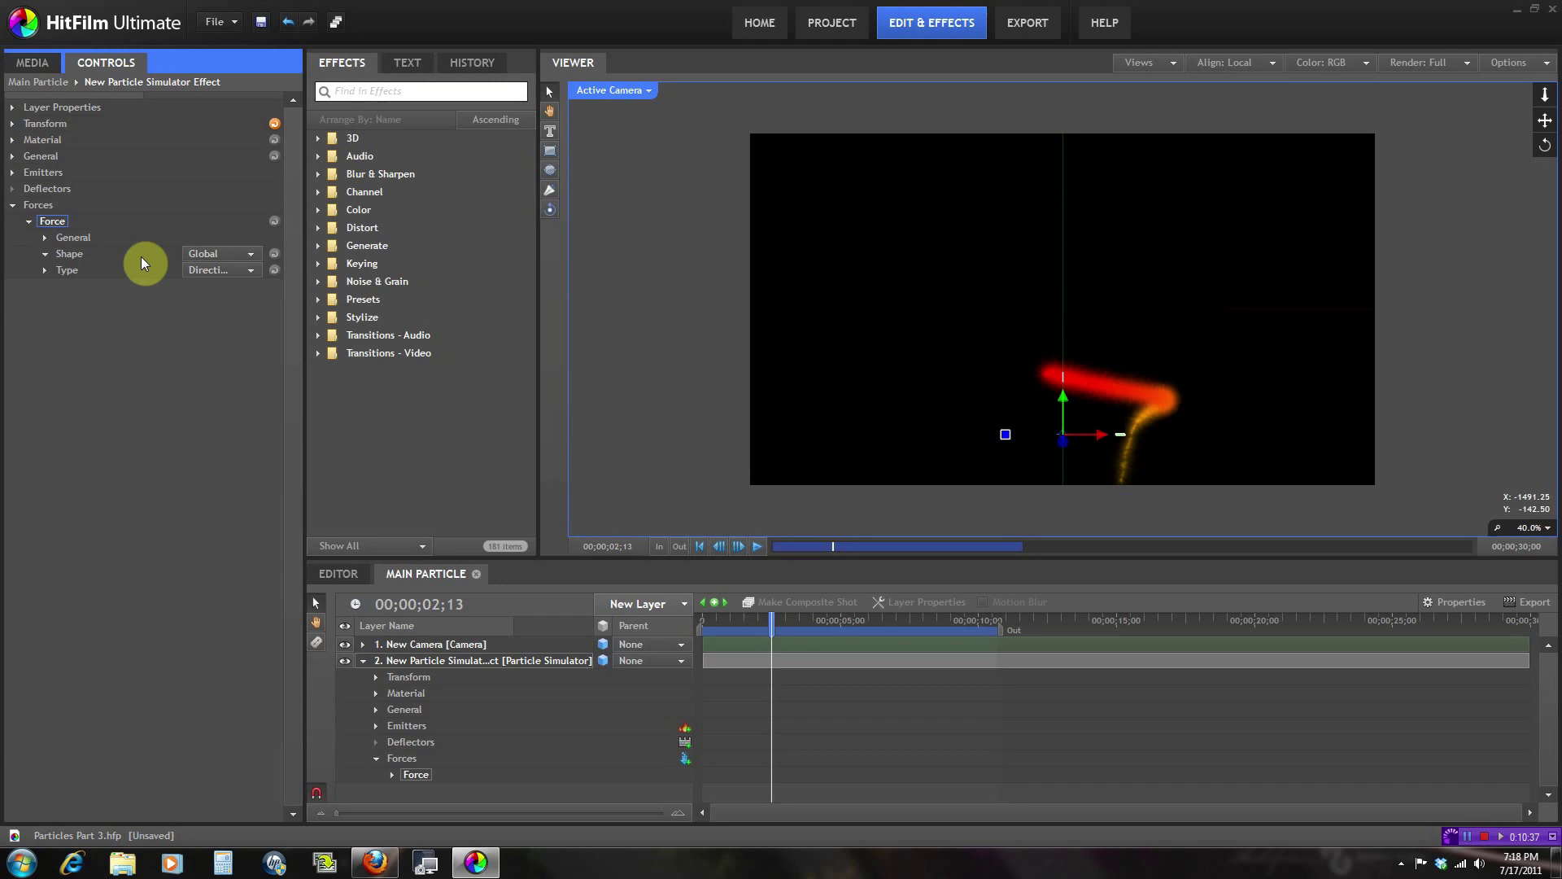
pyautogui.click(241, 256)
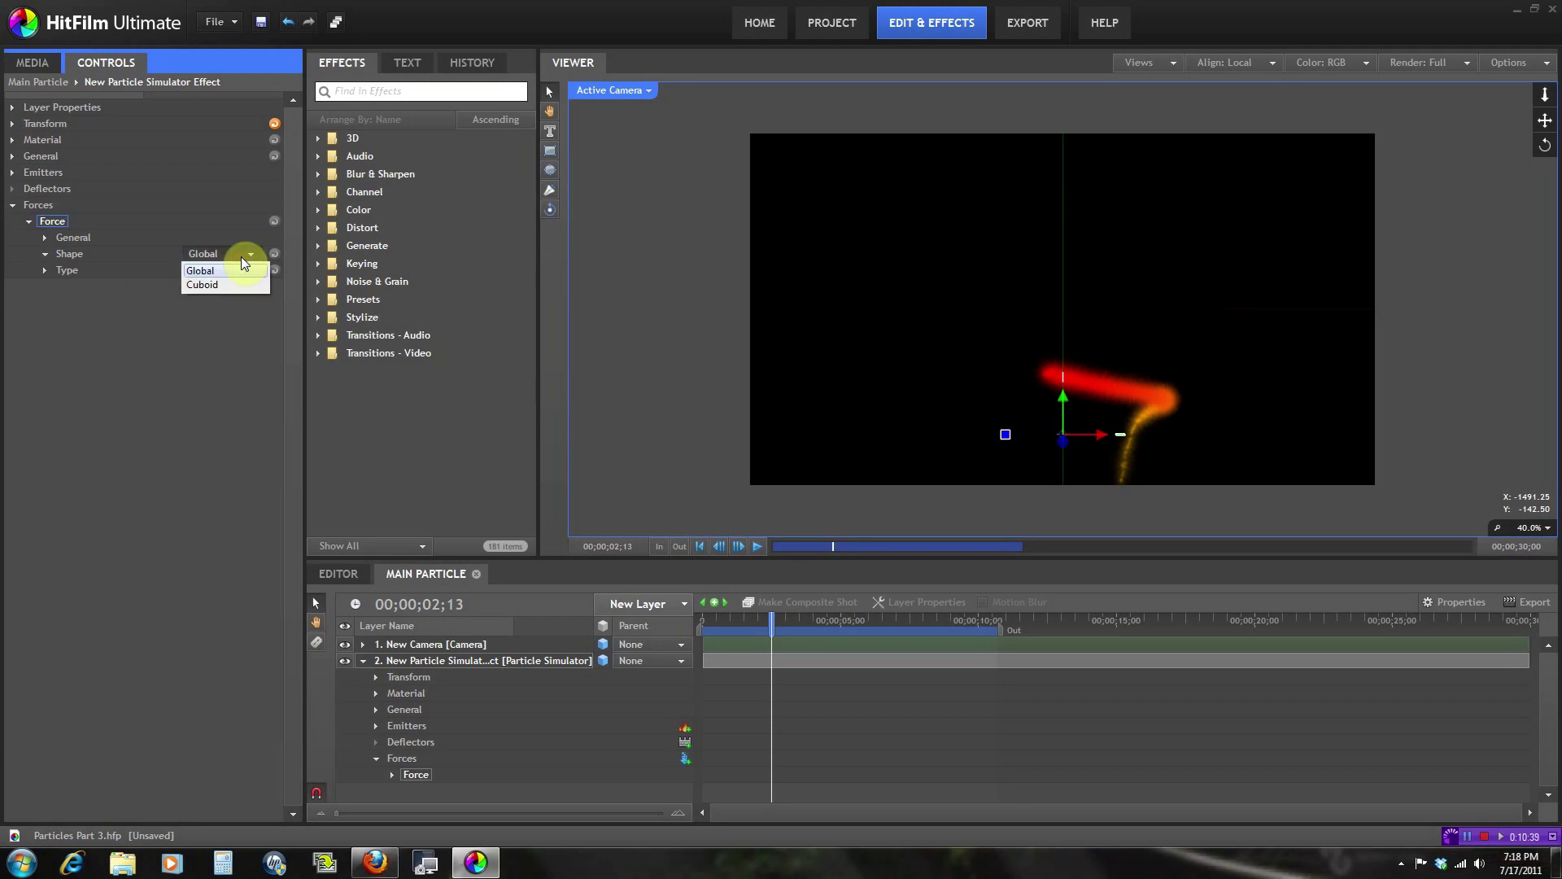
# Change the Force Shape to Cuboid and expand its shape settings.
pyautogui.click(241, 256)
pyautogui.moveTo(735, 618); pyautogui.dragTo(813, 617)
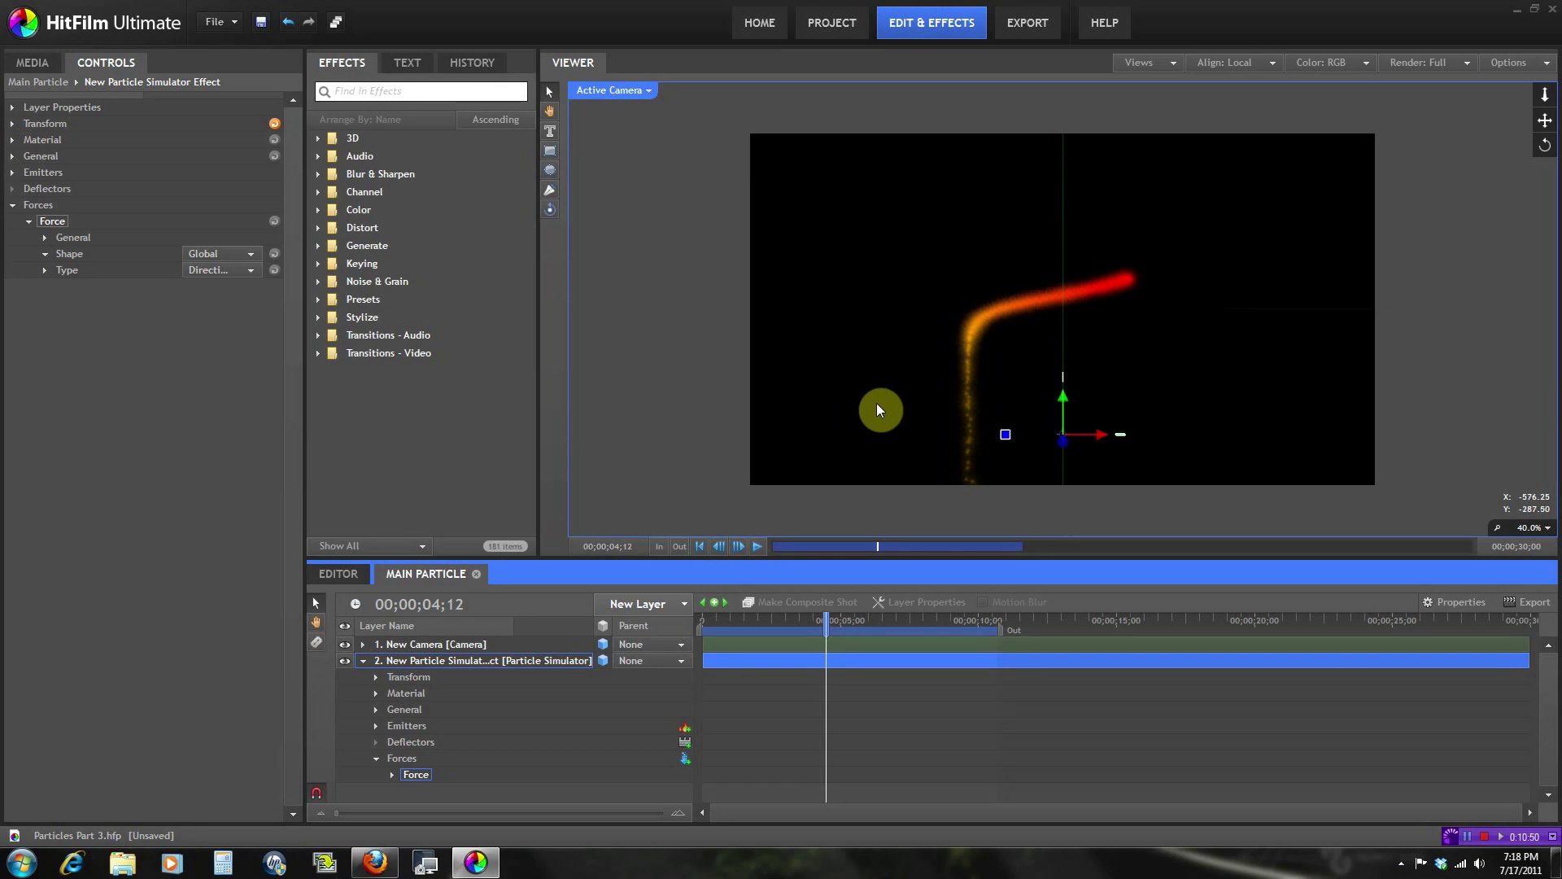
pyautogui.click(218, 253)
pyautogui.click(208, 285)
pyautogui.click(46, 254)
pyautogui.click(92, 290)
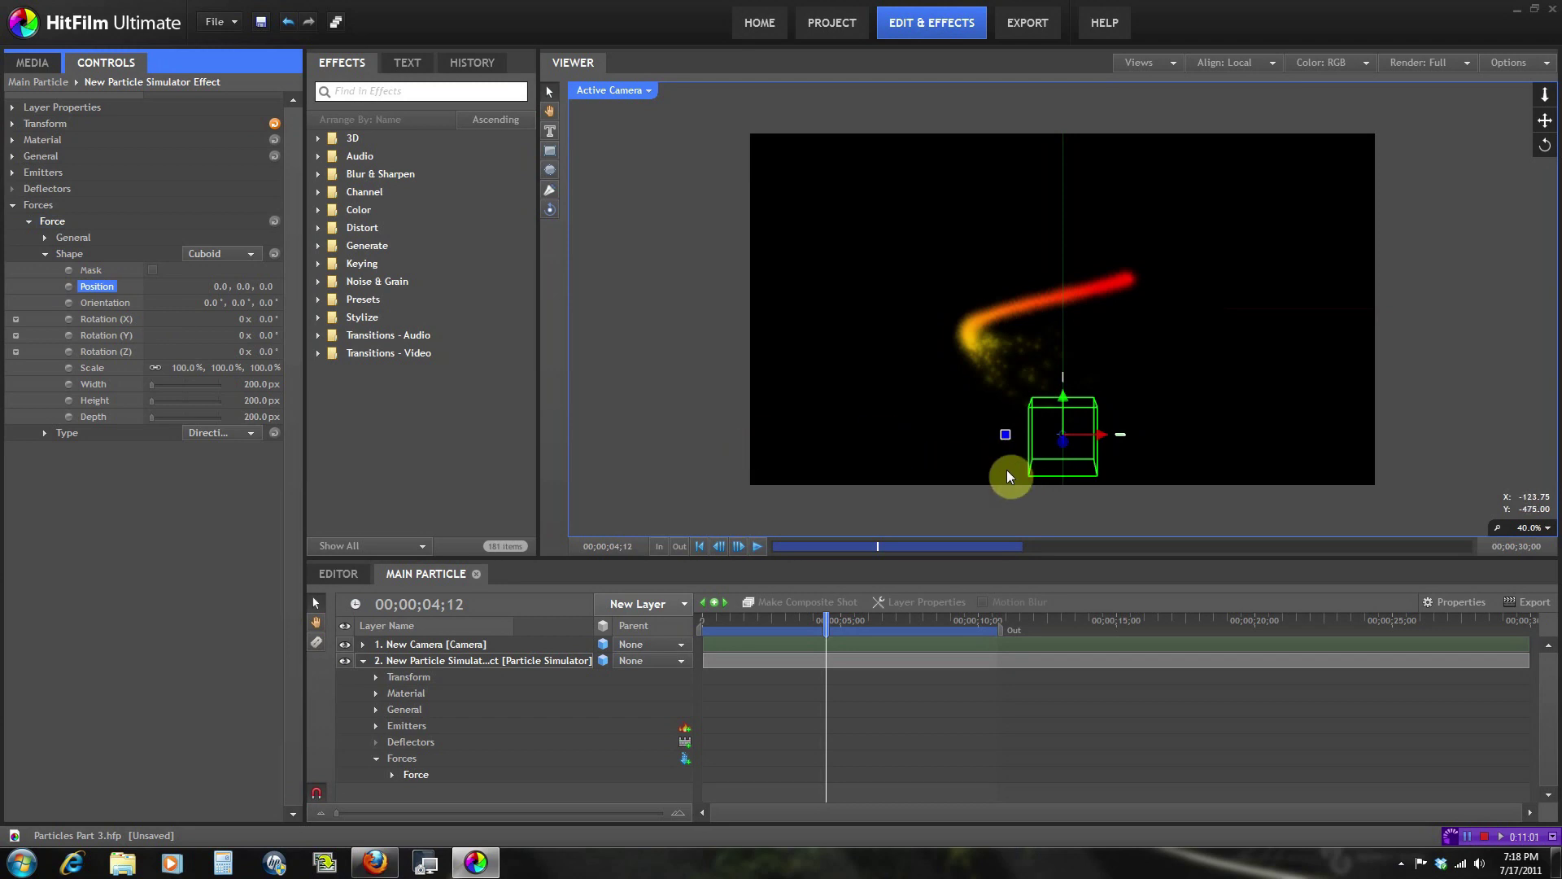
# Raise the cuboid force zone to Y 309.7 and scale it to 256%.
pyautogui.moveTo(1065, 402); pyautogui.dragTo(1067, 281)
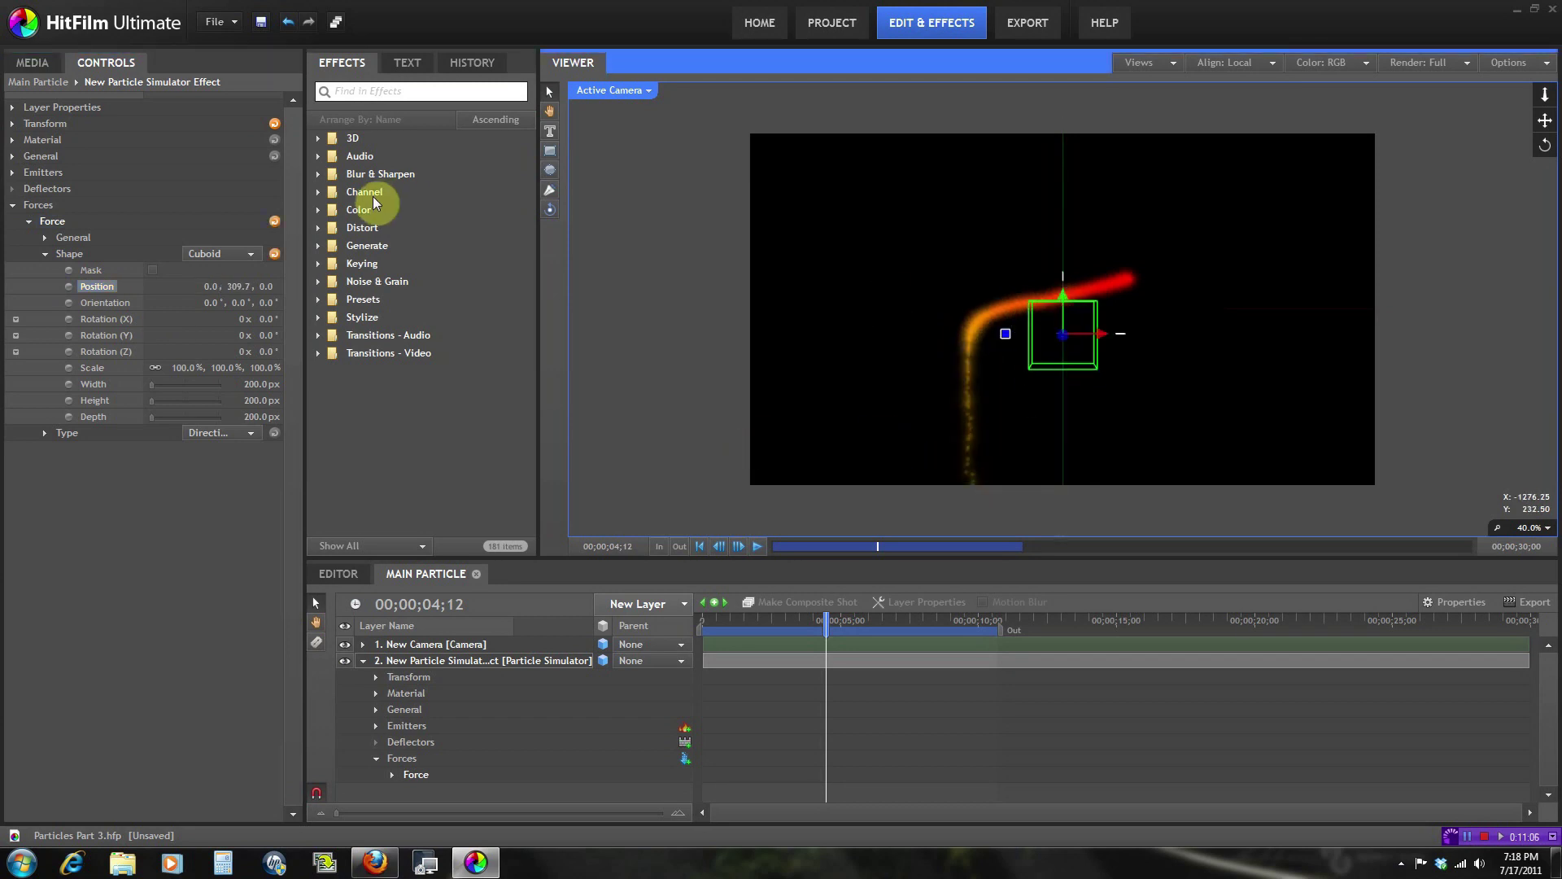
pyautogui.moveTo(267, 375); pyautogui.dragTo(407, 387)
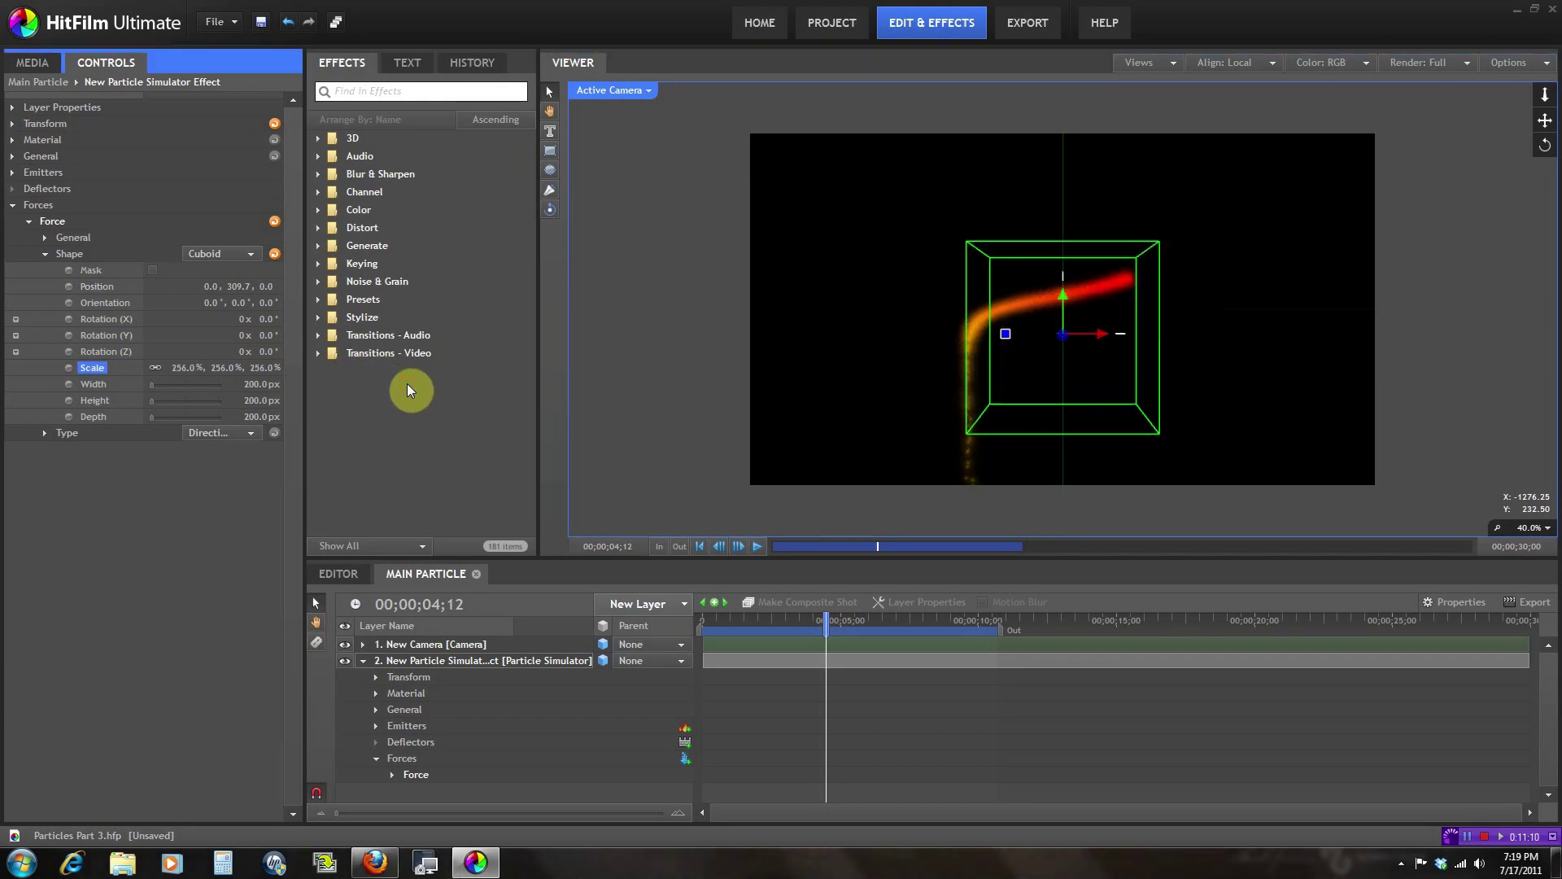
pyautogui.moveTo(788, 631); pyautogui.dragTo(713, 651)
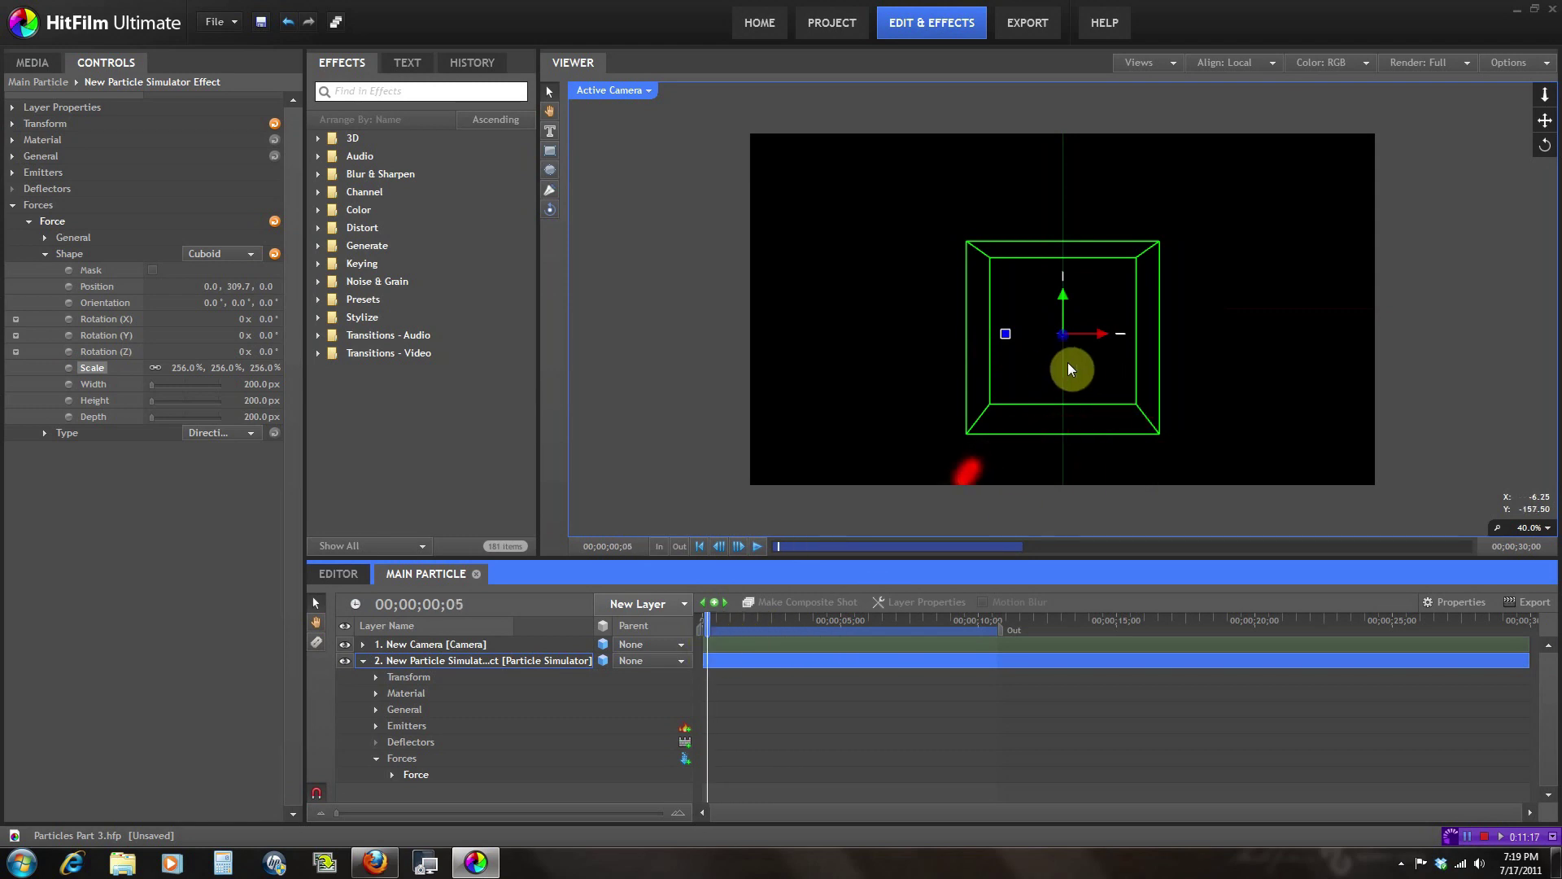
# Inspect the scene in the two-view Top layout, then return to a single view.
pyautogui.click(1147, 61)
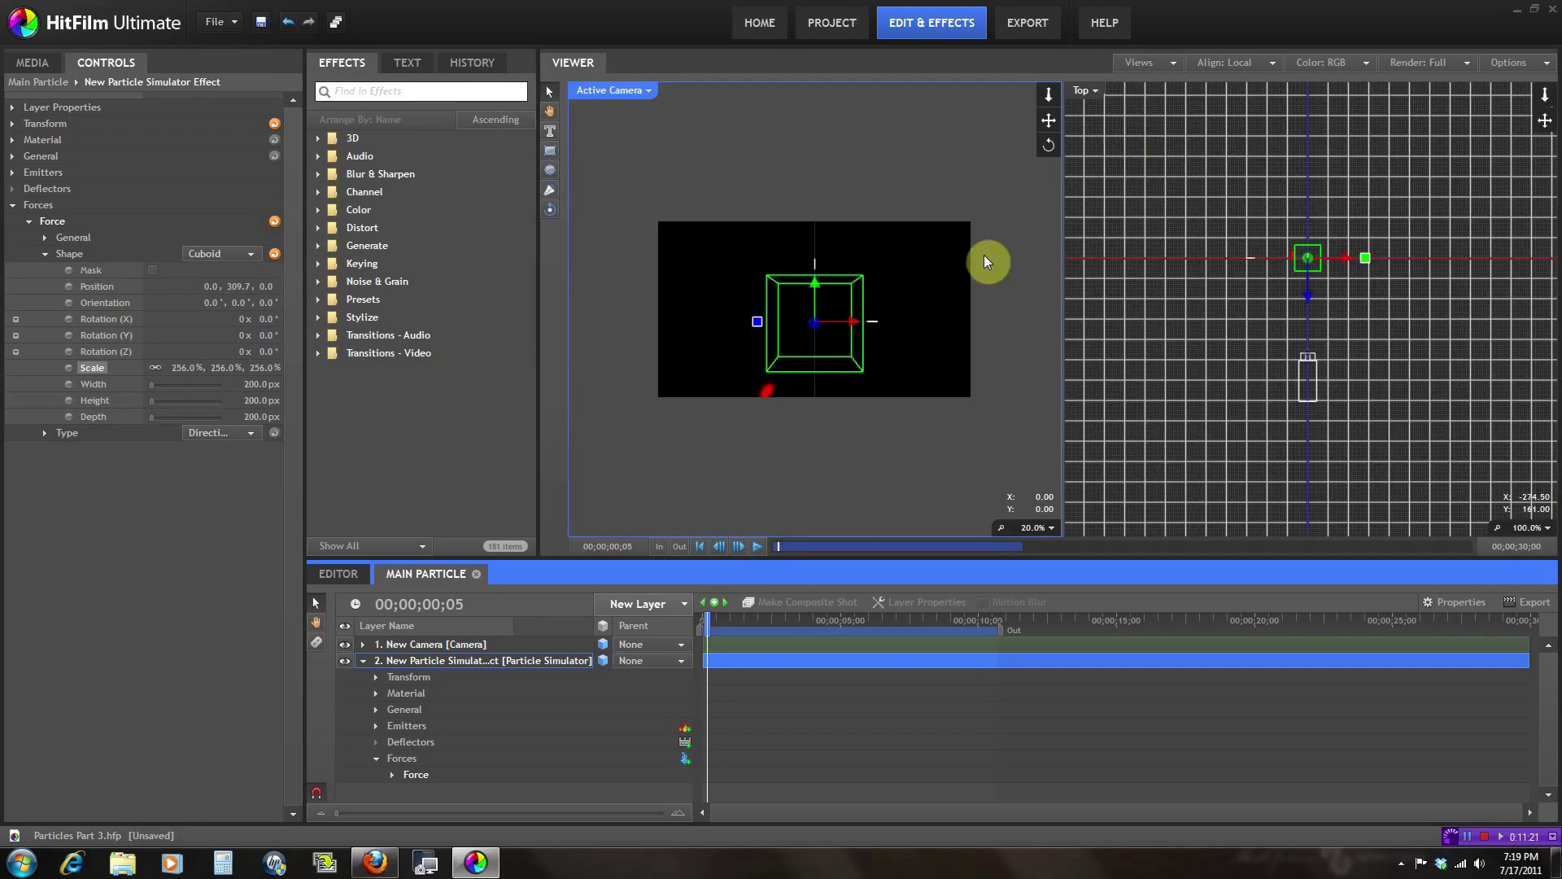
pyautogui.moveTo(1375, 296); pyautogui.dragTo(1308, 238)
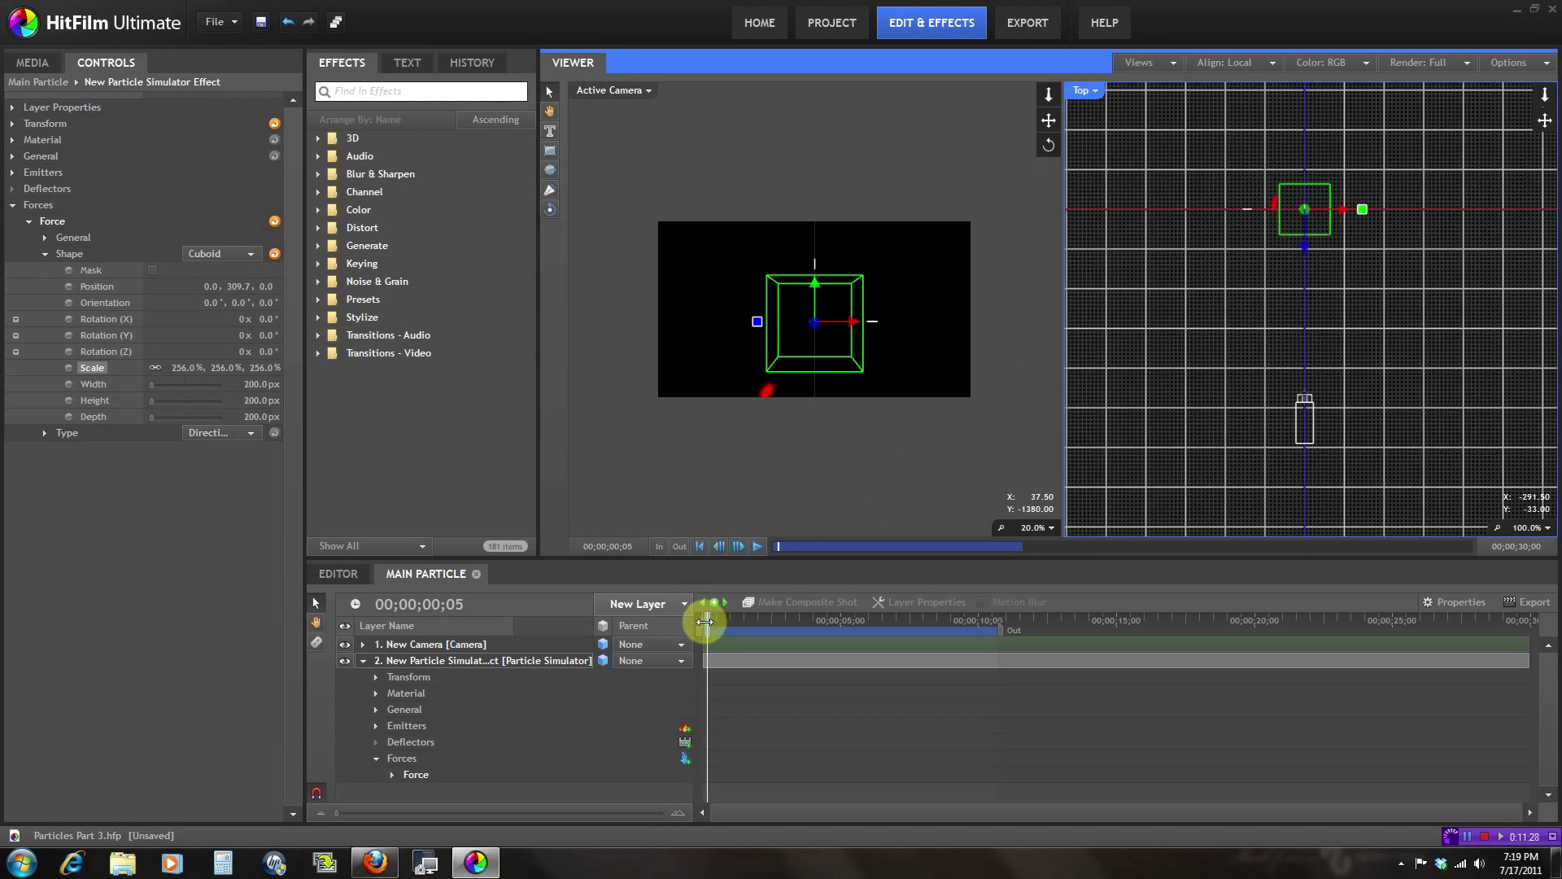
pyautogui.moveTo(704, 621); pyautogui.dragTo(773, 651)
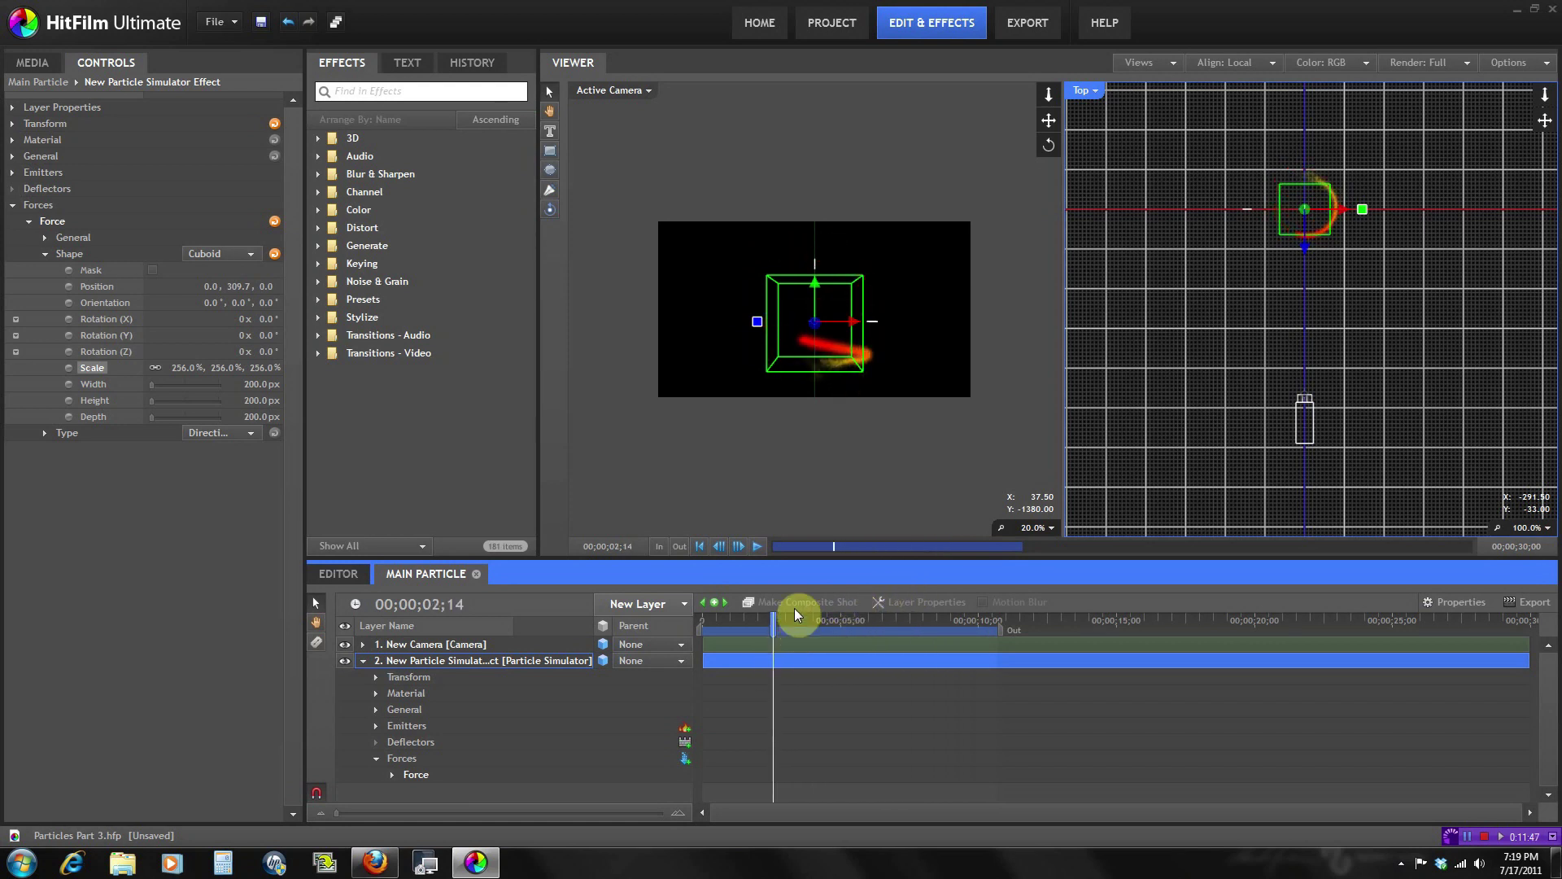
pyautogui.click(1164, 60)
pyautogui.click(1157, 86)
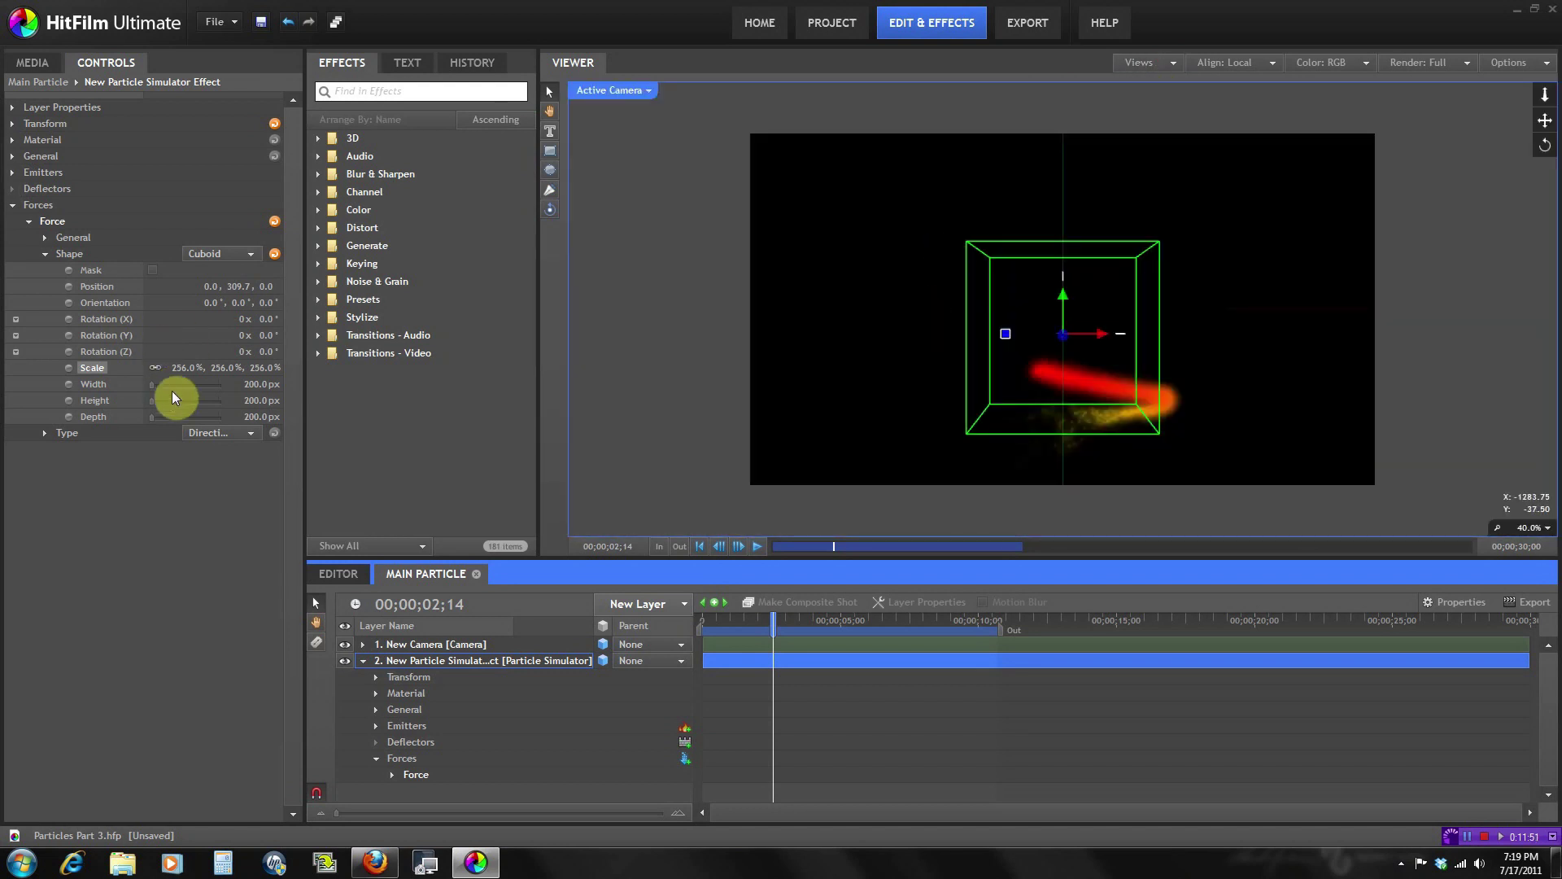
# Set the Force Shape back to Global and expand its directional Type settings.
pyautogui.click(201, 258)
pyautogui.click(207, 278)
pyautogui.moveTo(773, 625); pyautogui.dragTo(808, 626)
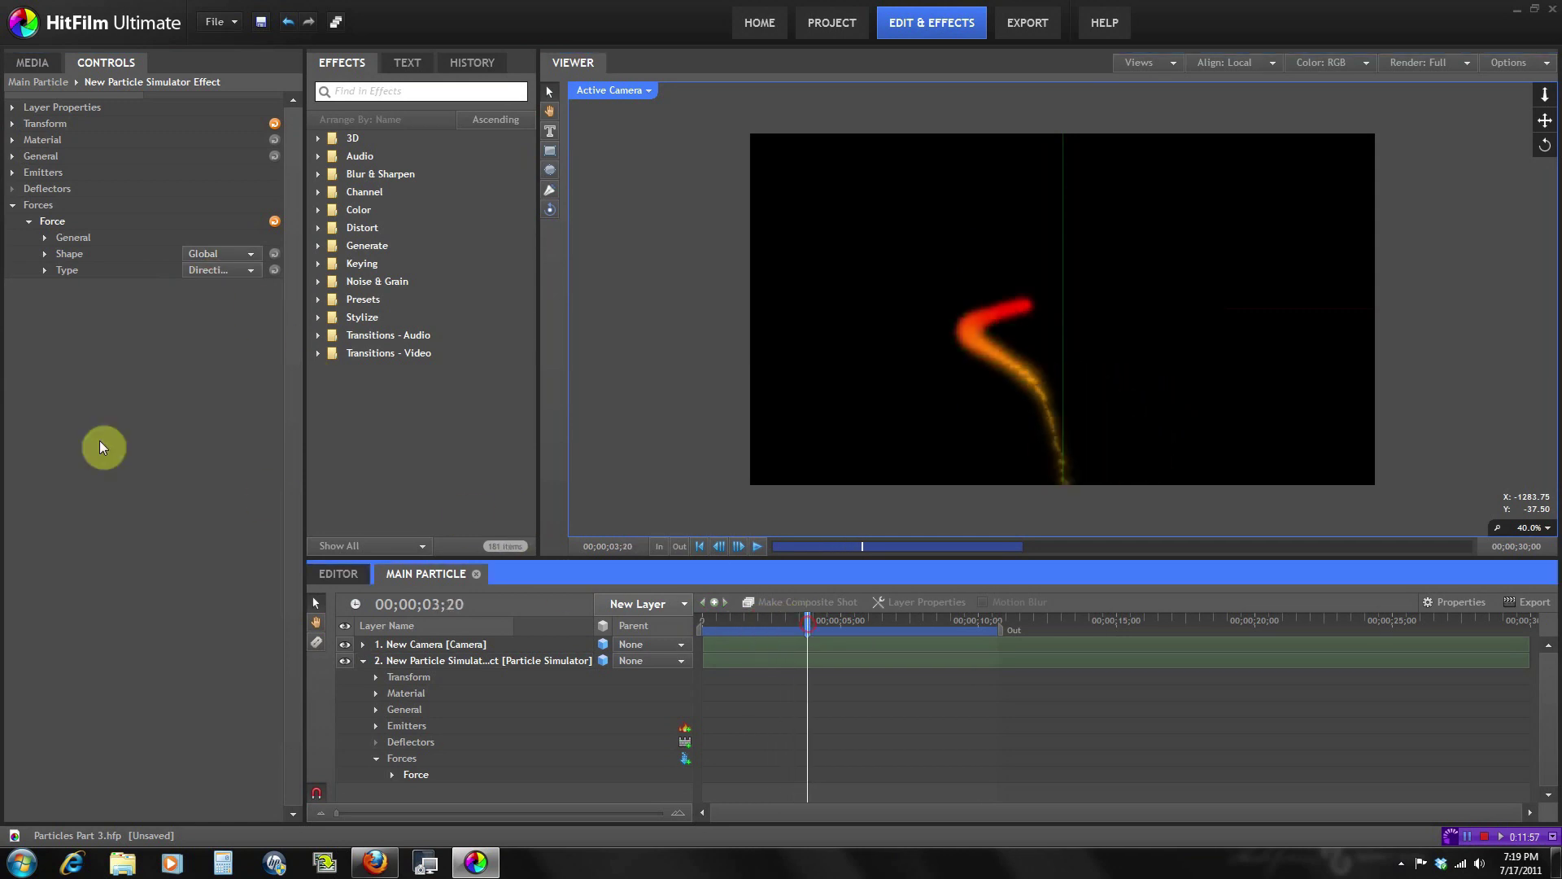
pyautogui.click(44, 271)
# Set the force Strength to 44.0 and Orientation X to 101.0°, previewing with playback.
pyautogui.moveTo(169, 354); pyautogui.dragTo(232, 358)
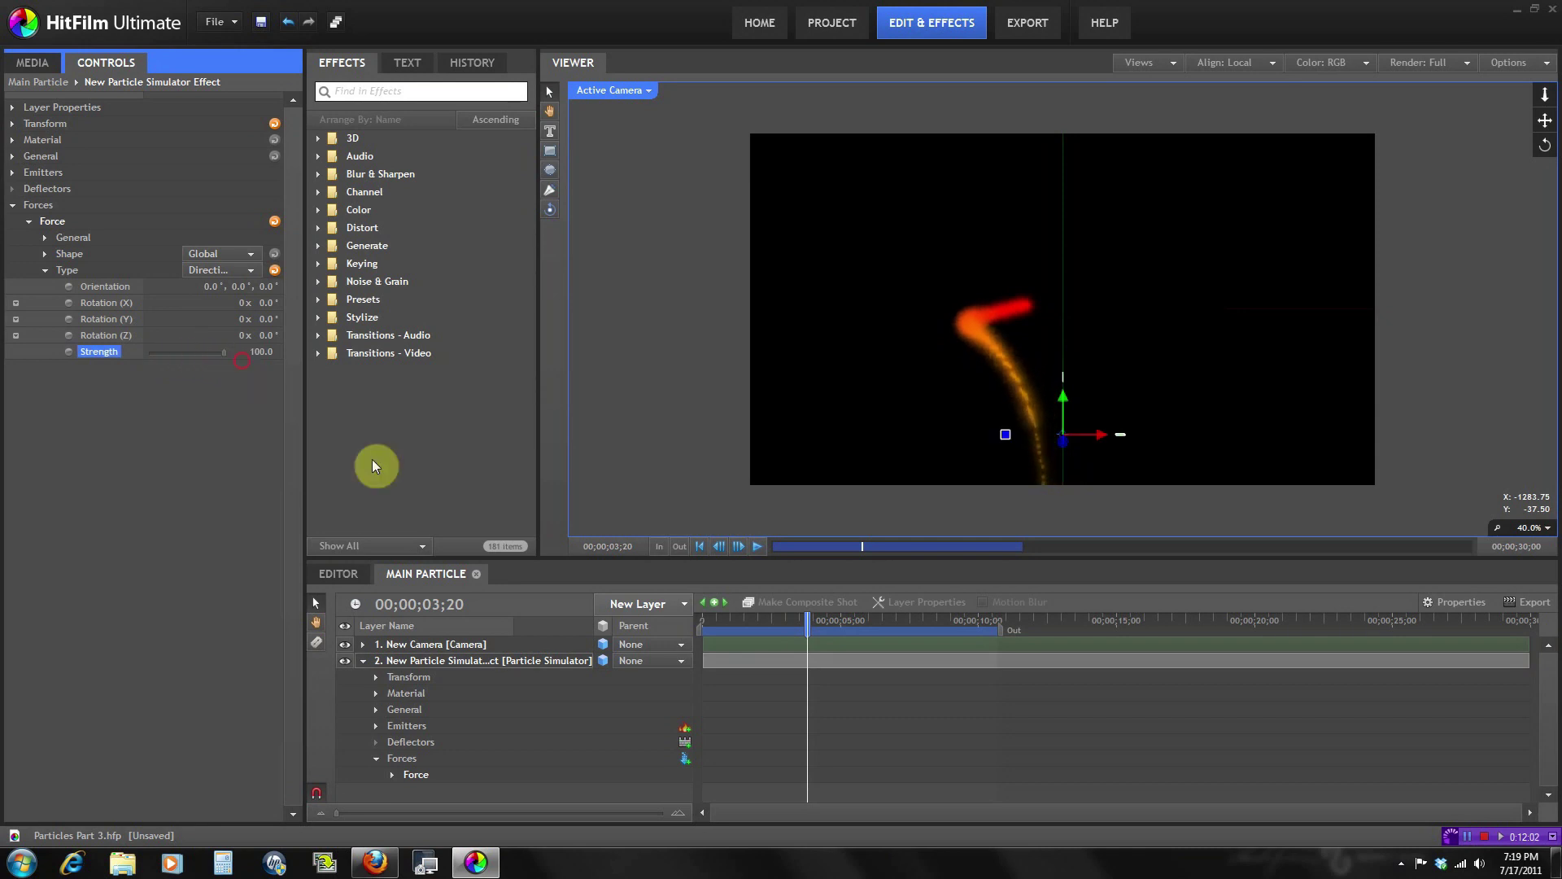
pyautogui.click(758, 545)
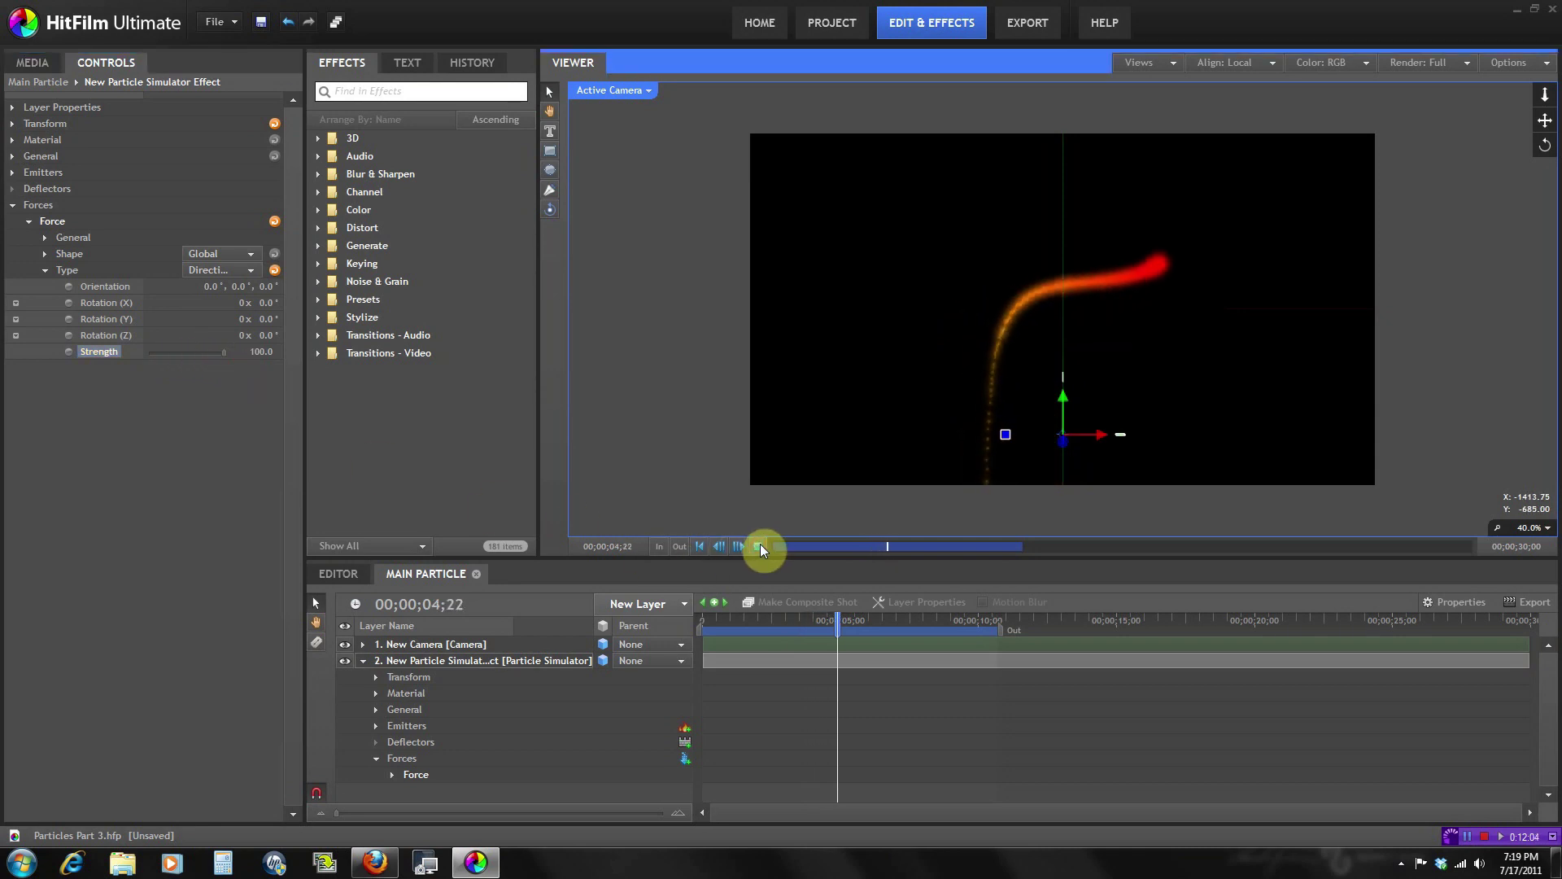
pyautogui.click(759, 545)
pyautogui.moveTo(189, 348)
pyautogui.mouseDown()
pyautogui.moveTo(143, 355)
pyautogui.moveTo(179, 362)
pyautogui.mouseUp()
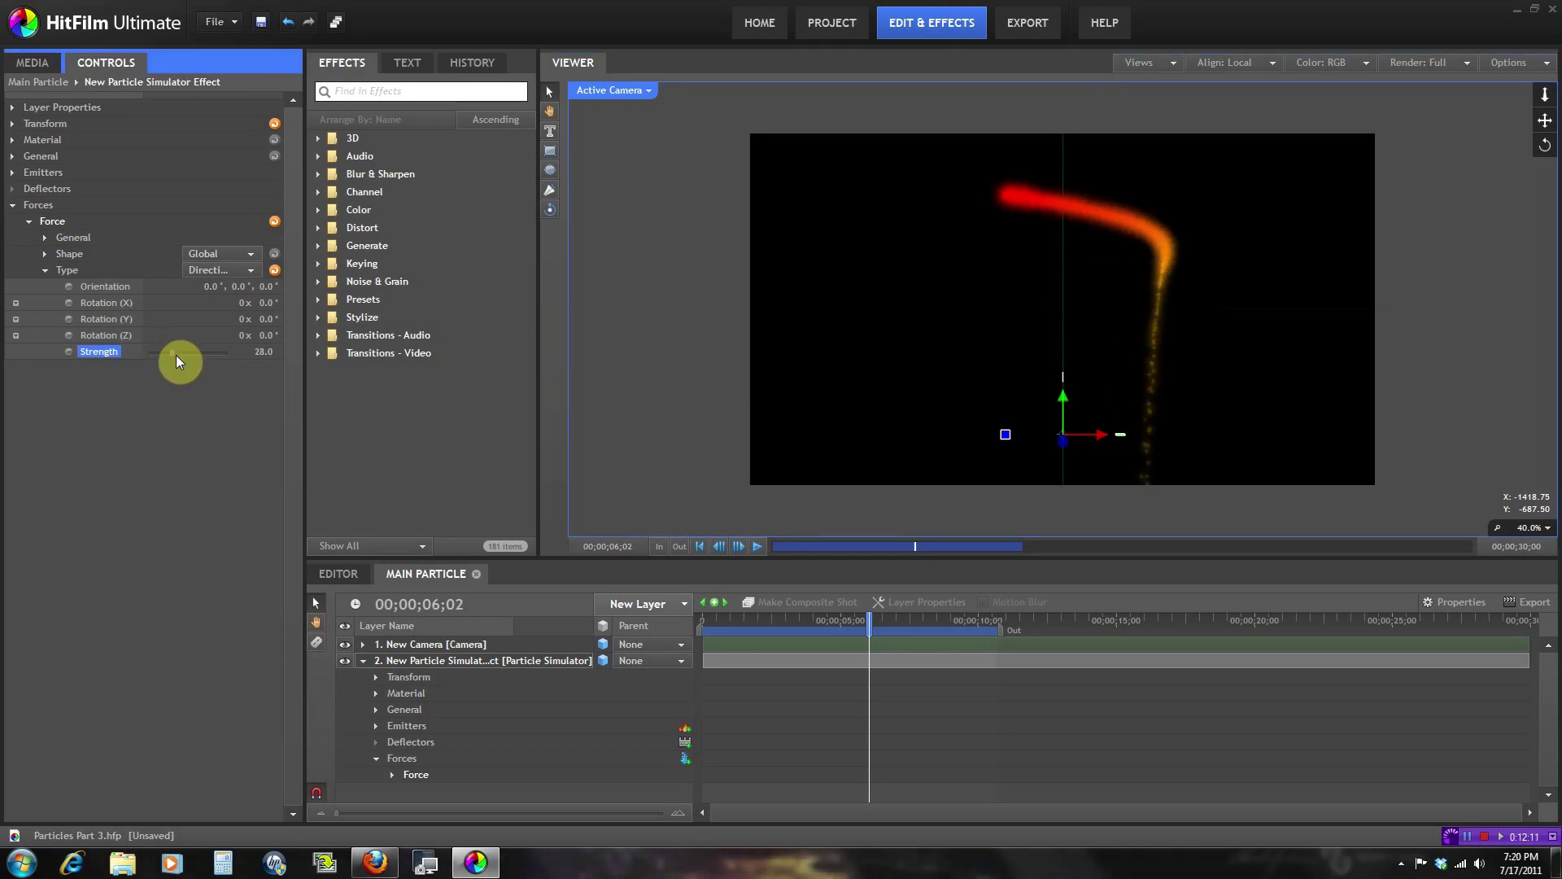
pyautogui.moveTo(827, 622); pyautogui.dragTo(789, 623)
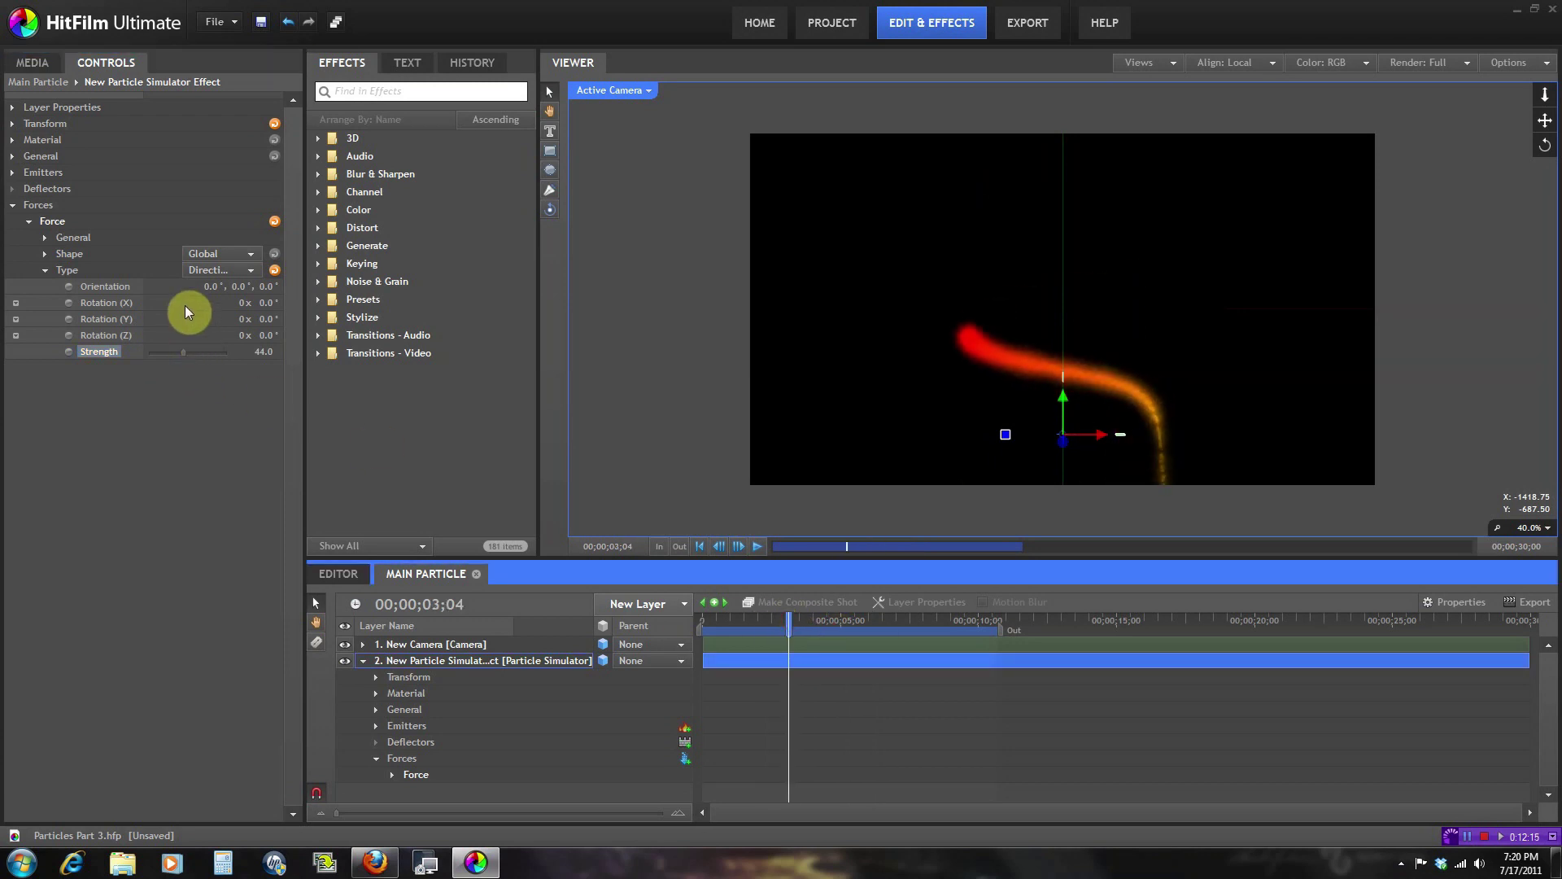
pyautogui.moveTo(213, 286); pyautogui.dragTo(279, 289)
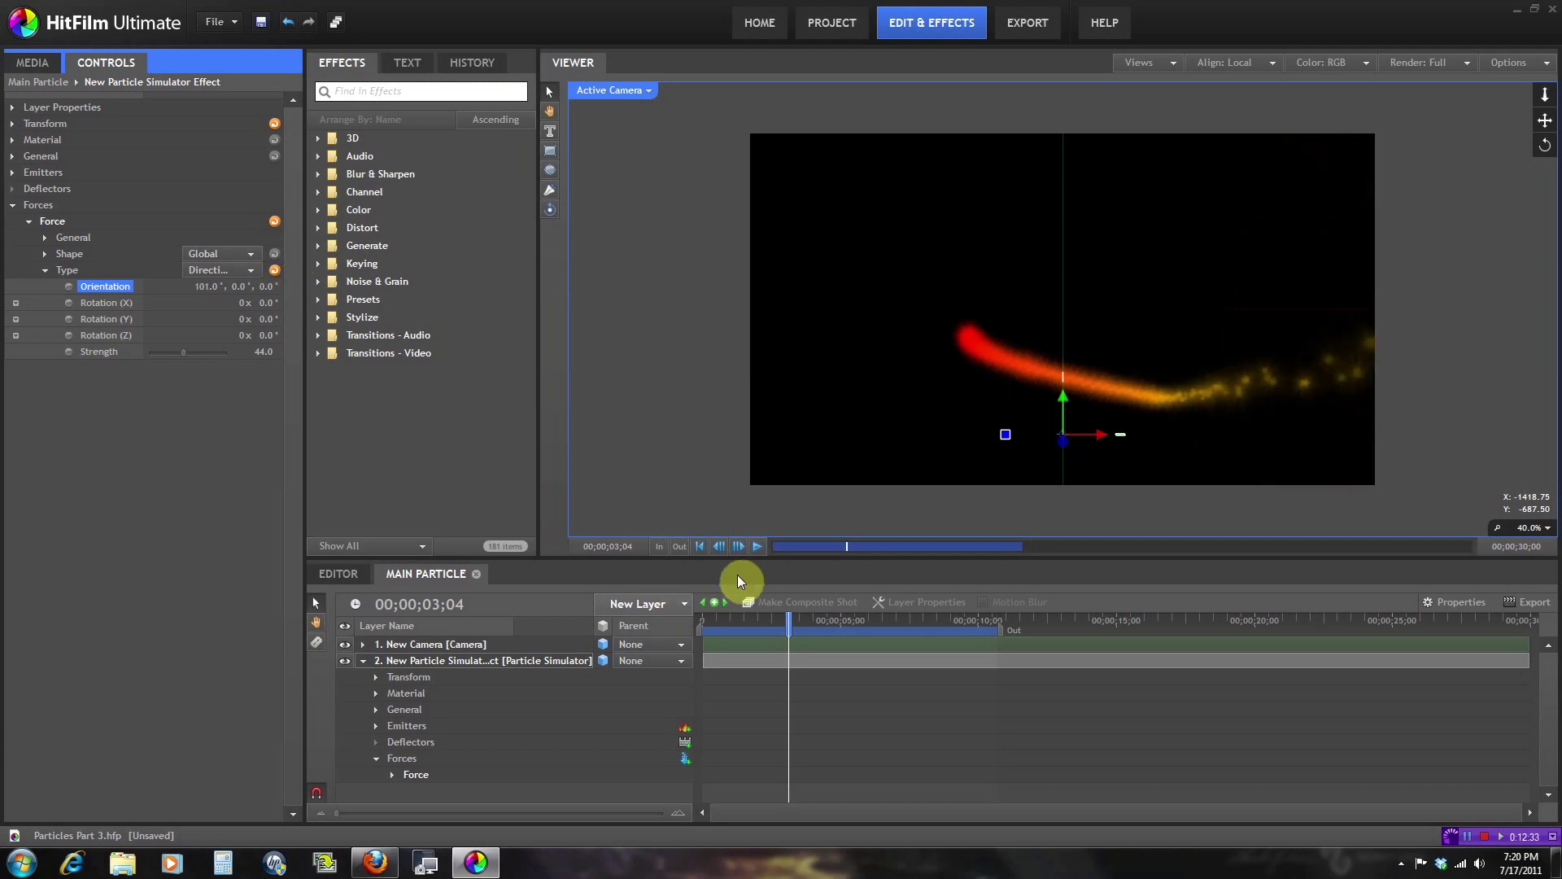
# Play back the trail from about one second to review the 101° force.
pyautogui.click(740, 623)
pyautogui.click(756, 546)
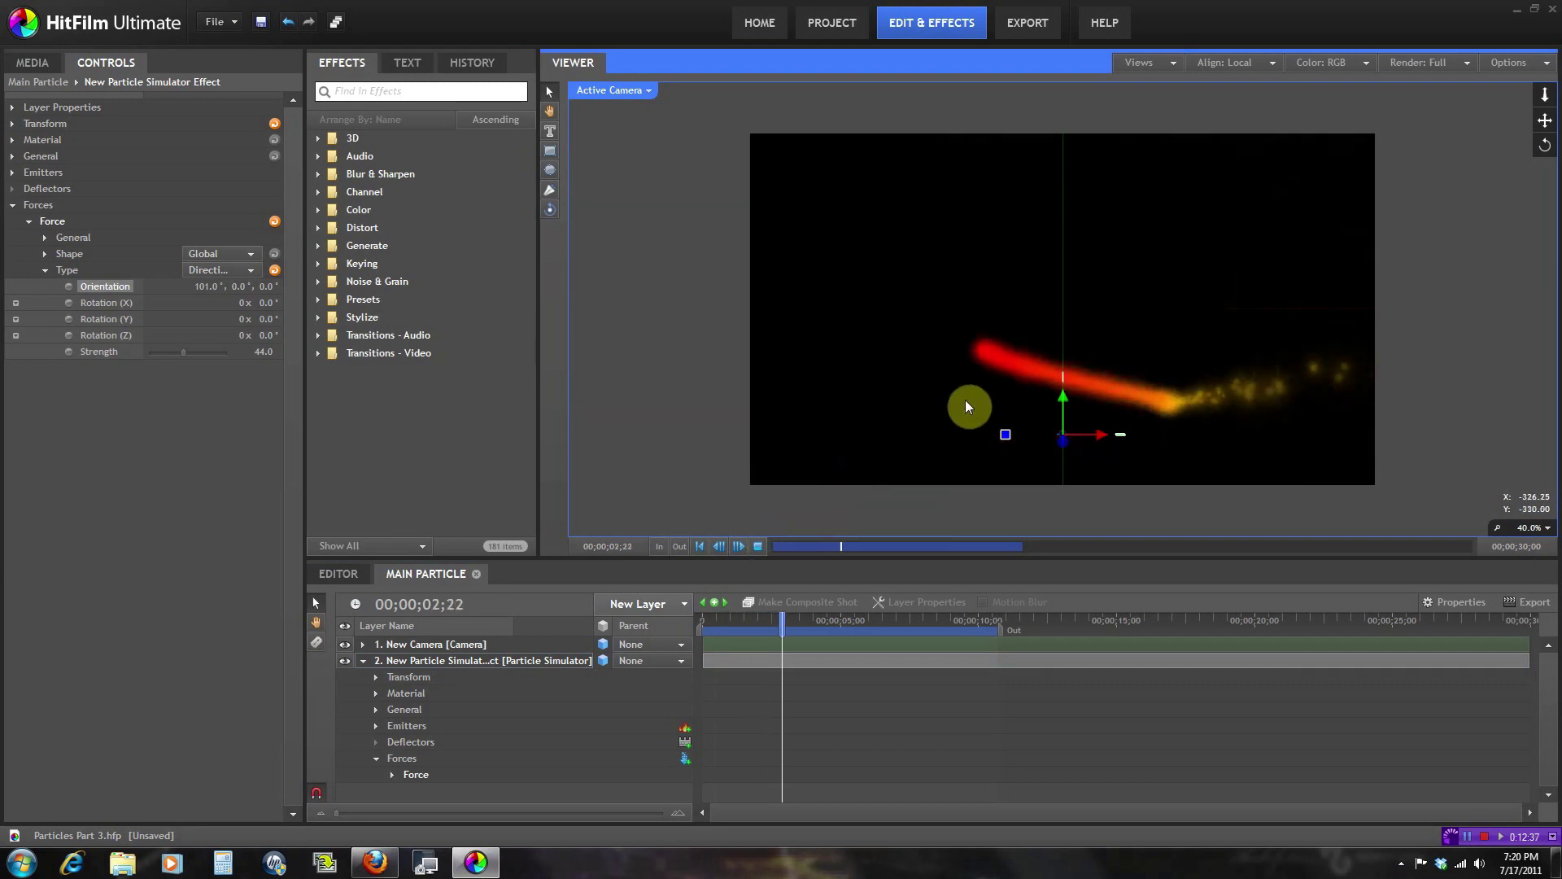
pyautogui.click(757, 546)
pyautogui.moveTo(746, 624); pyautogui.dragTo(770, 625)
# Rotate the force Orientation Z to 148° and scrub through the hooked trail.
pyautogui.moveTo(253, 290); pyautogui.dragTo(383, 296)
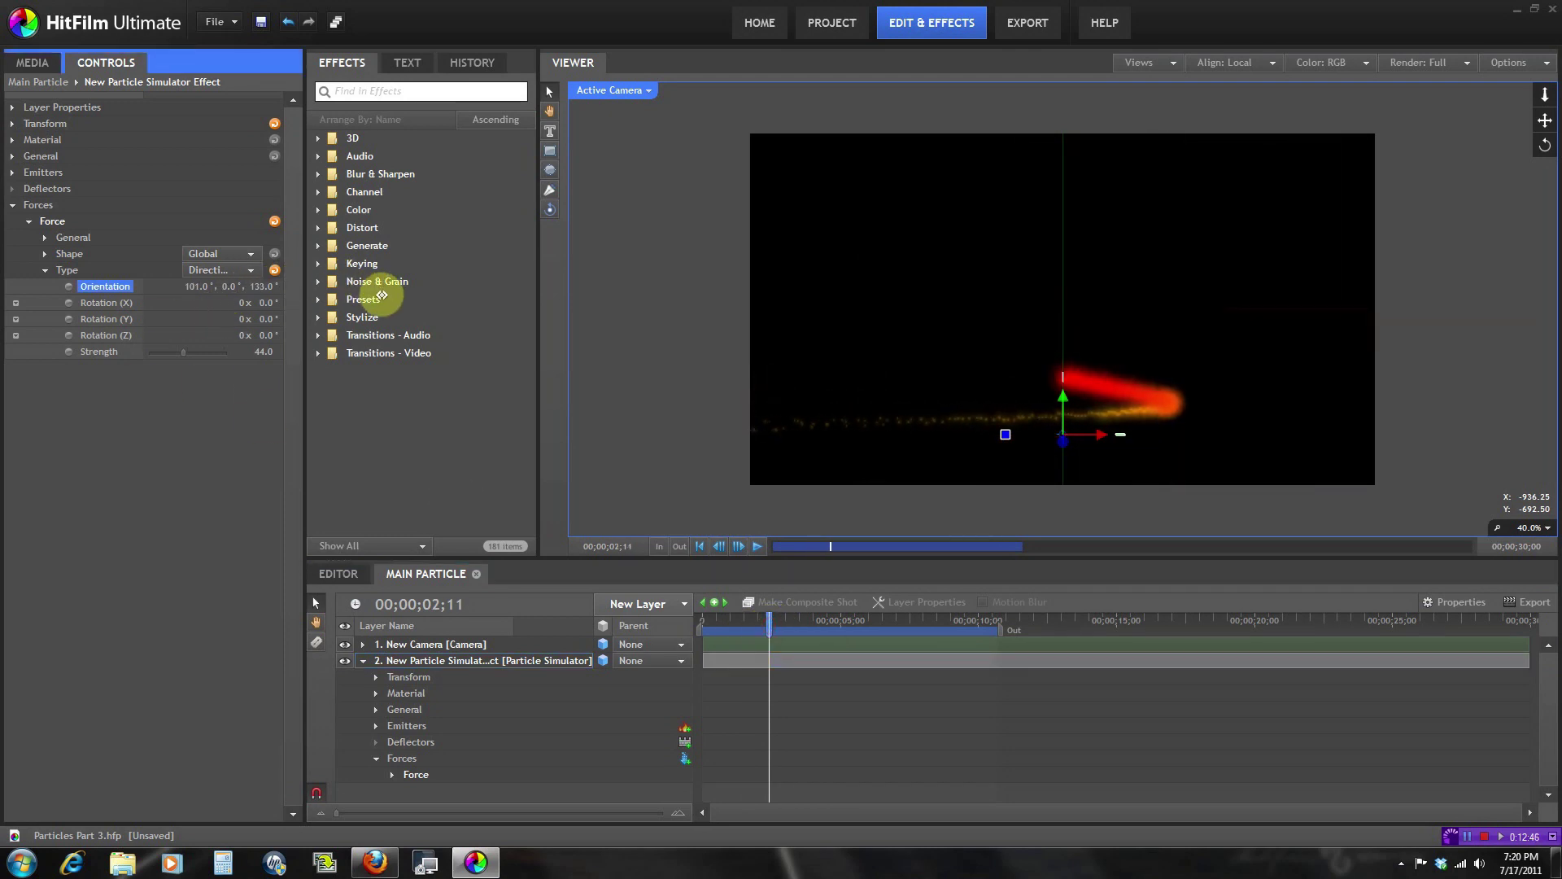
pyautogui.click(764, 552)
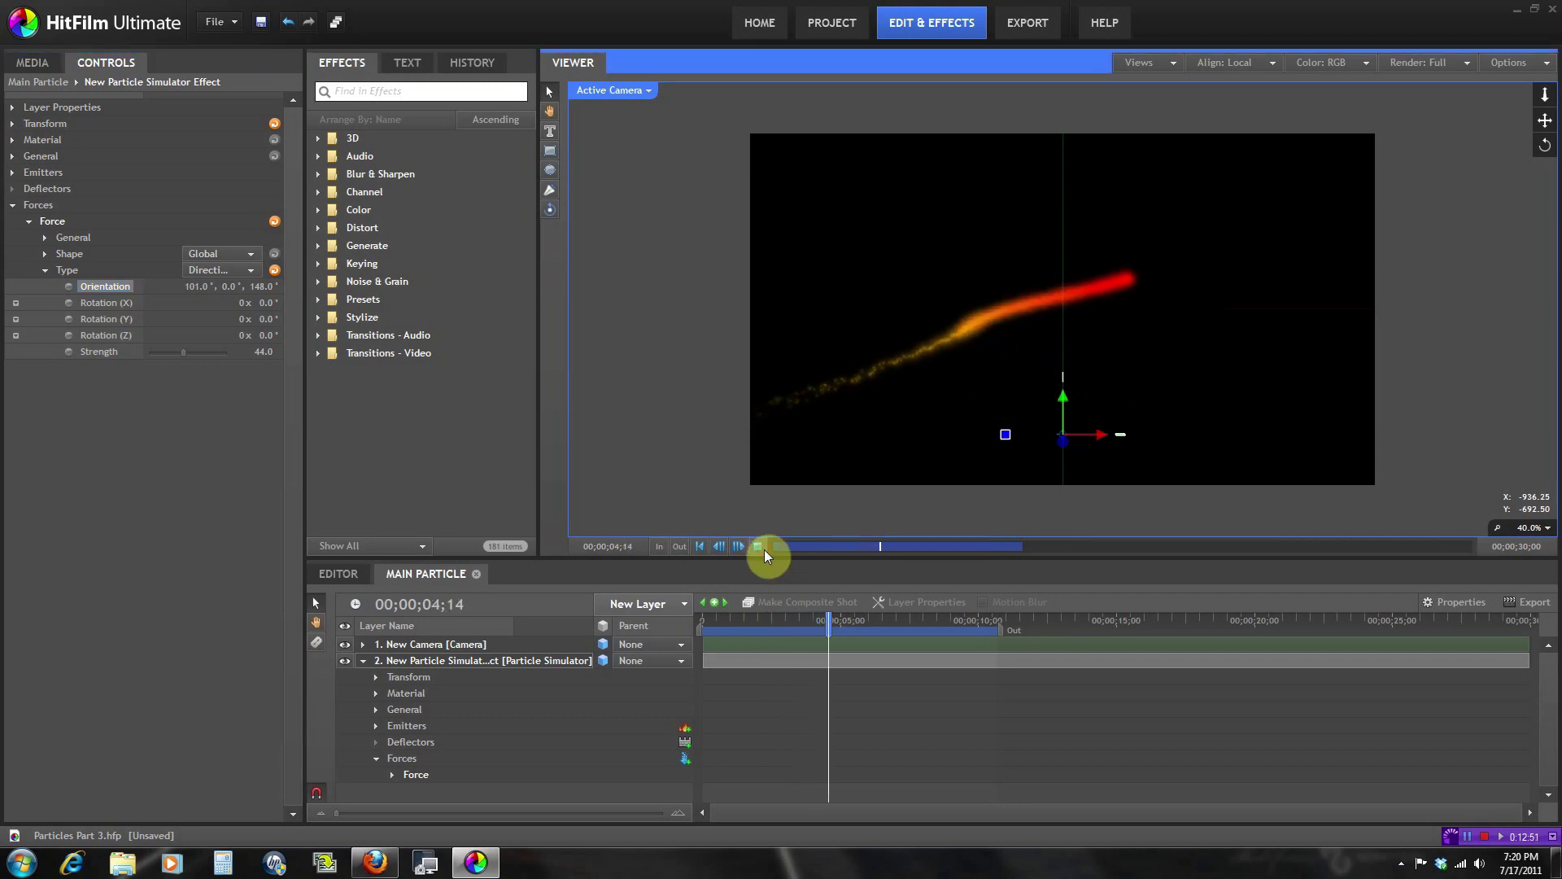
pyautogui.click(764, 549)
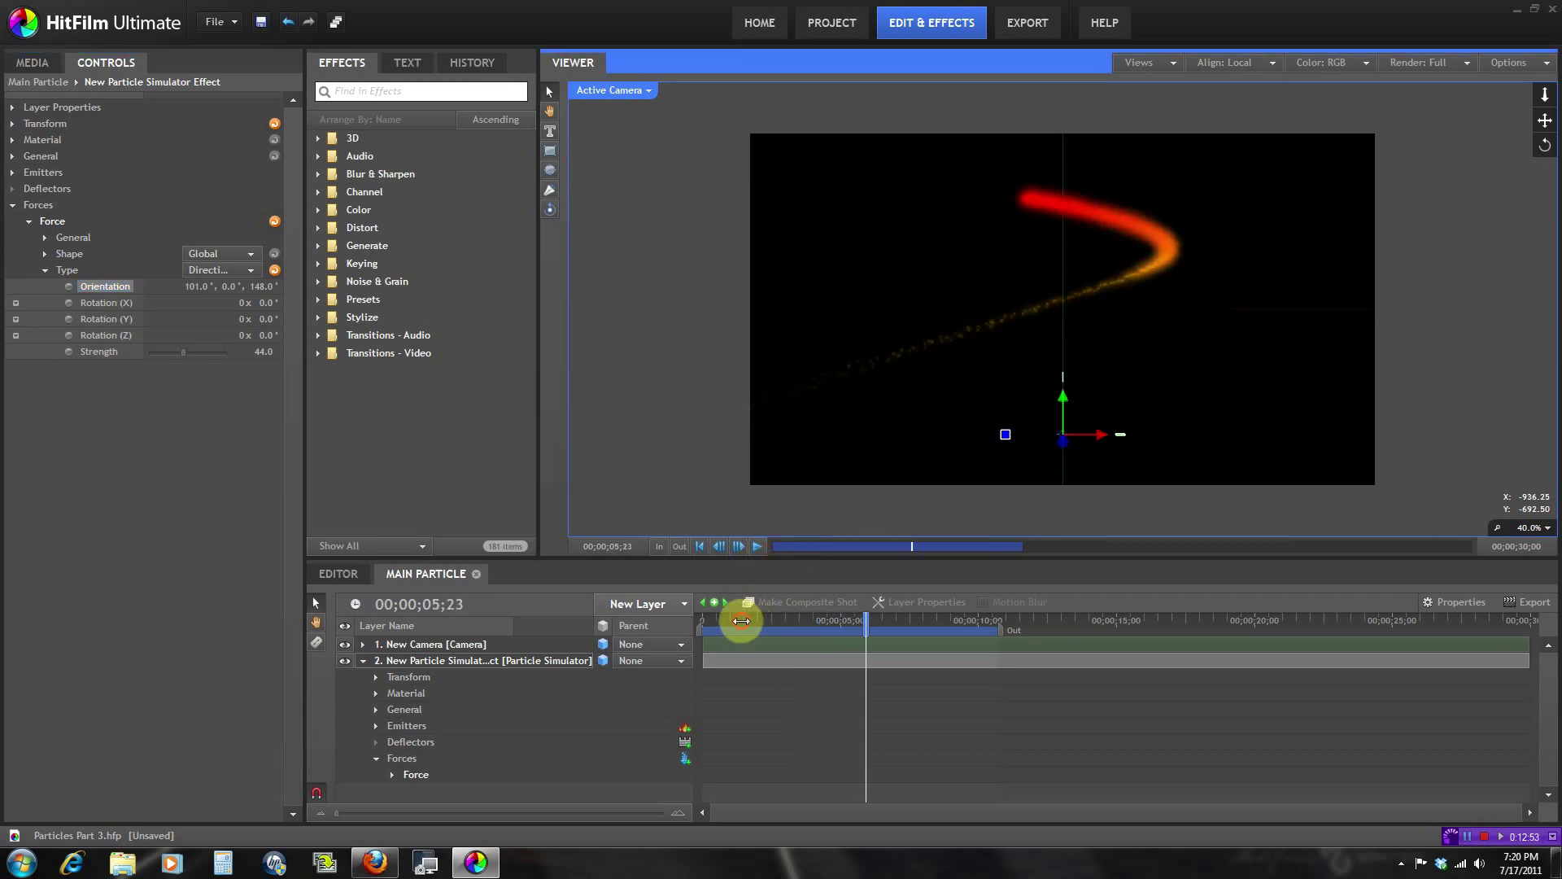
pyautogui.moveTo(741, 622); pyautogui.dragTo(720, 623)
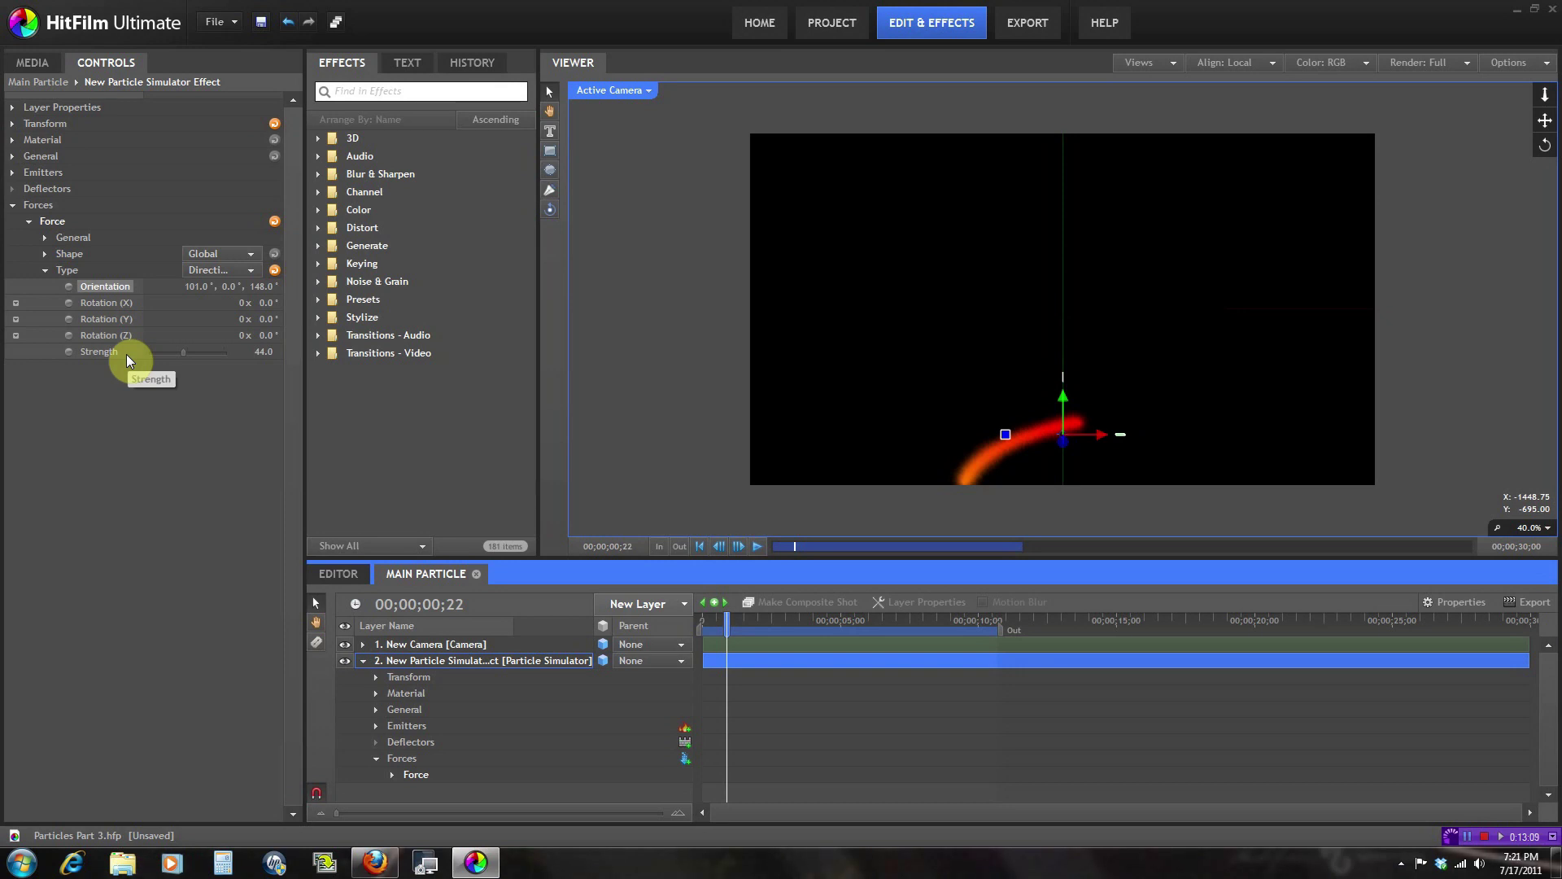
pyautogui.moveTo(736, 623); pyautogui.dragTo(823, 642)
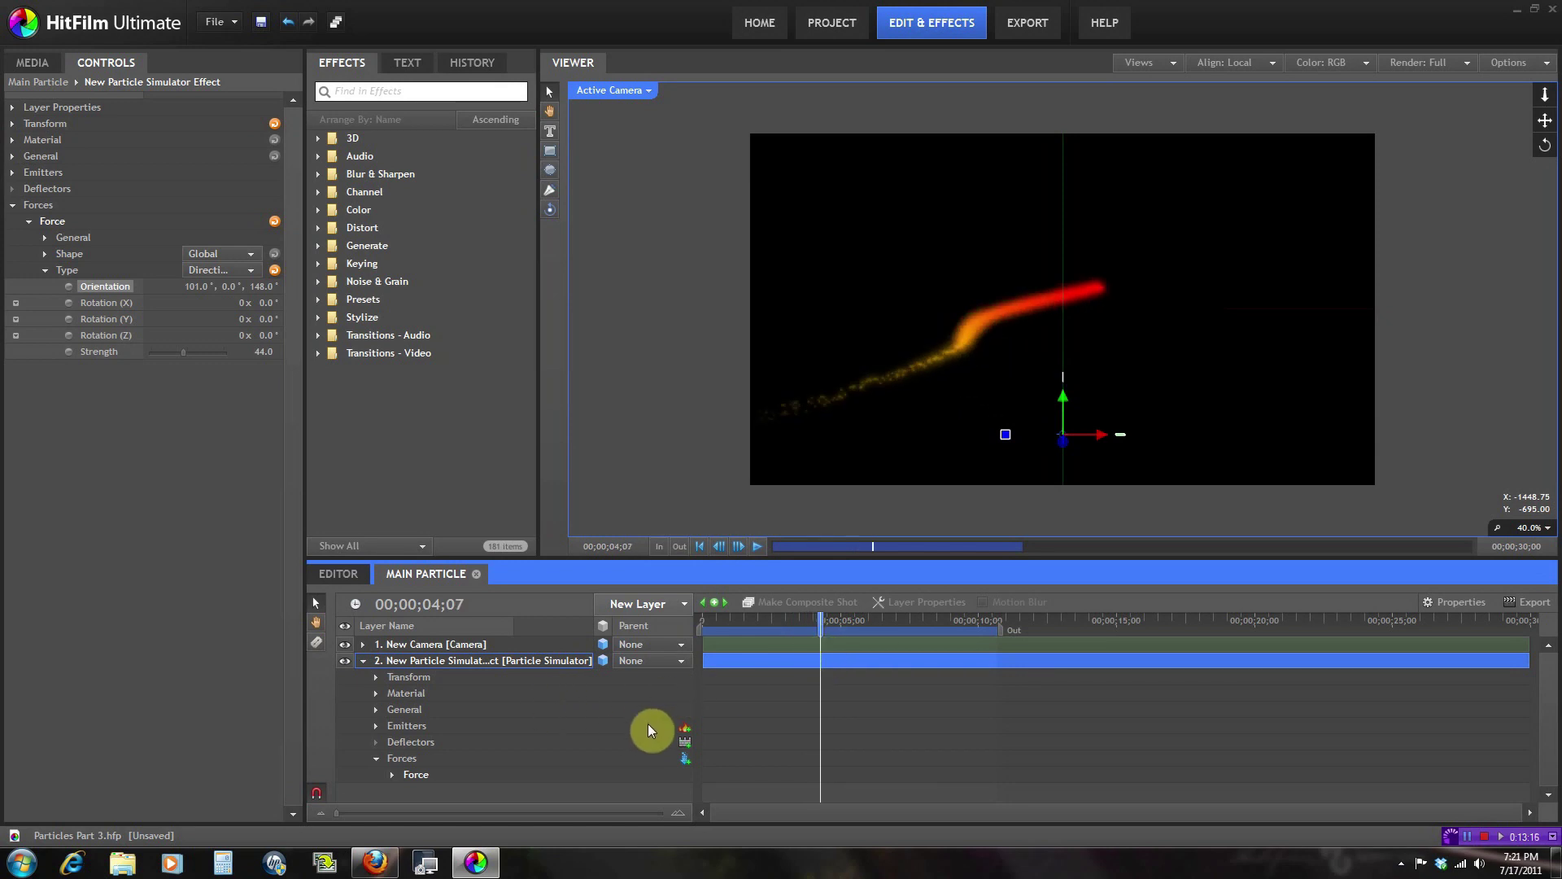
pyautogui.moveTo(770, 642); pyautogui.dragTo(802, 628)
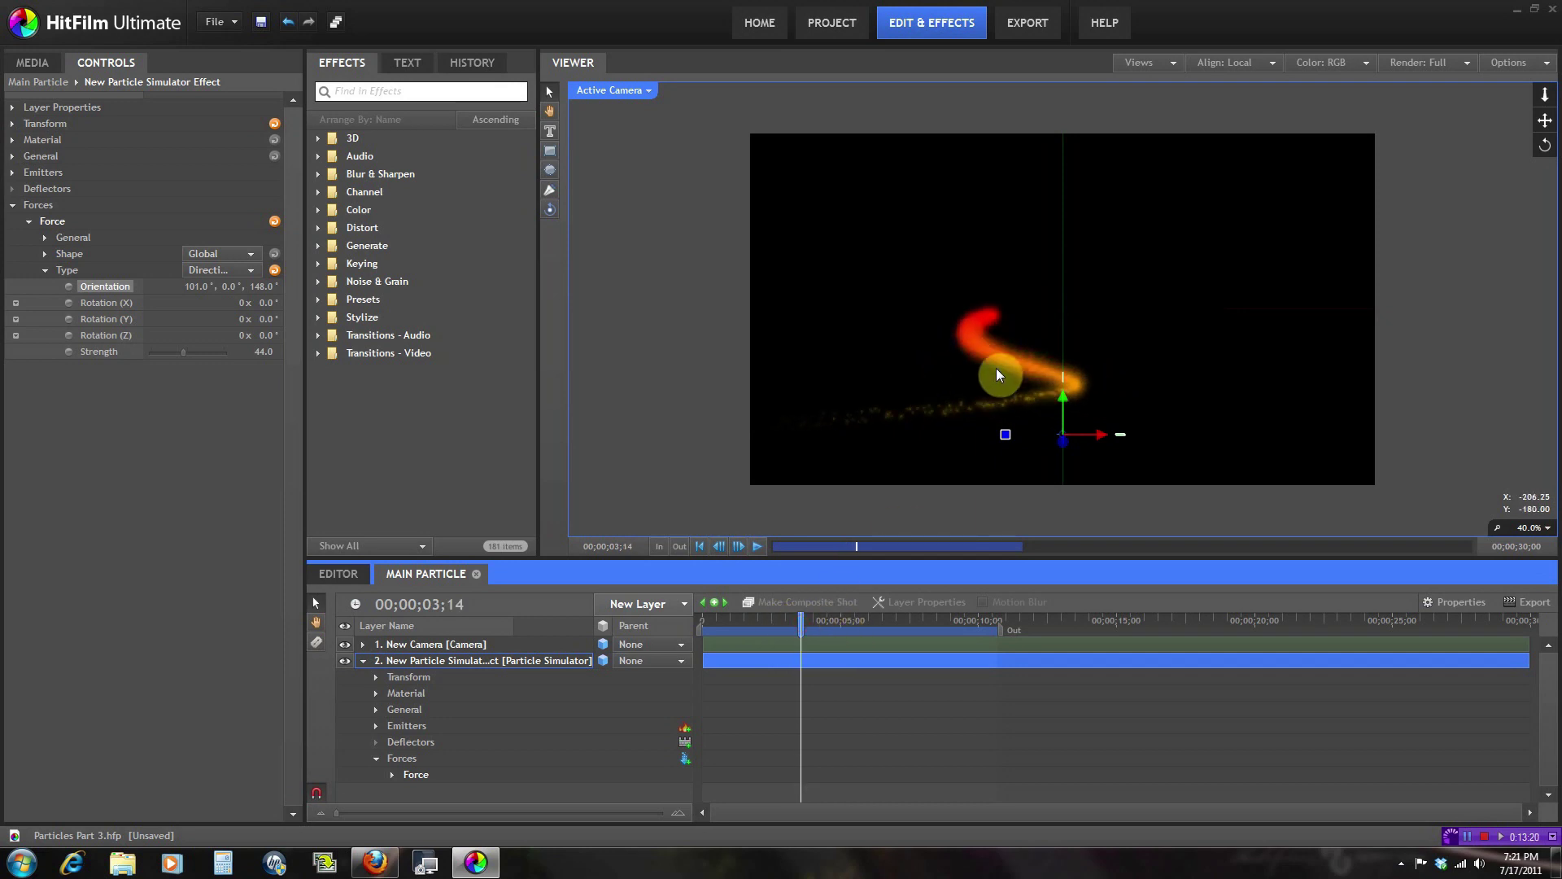
pyautogui.click(406, 725)
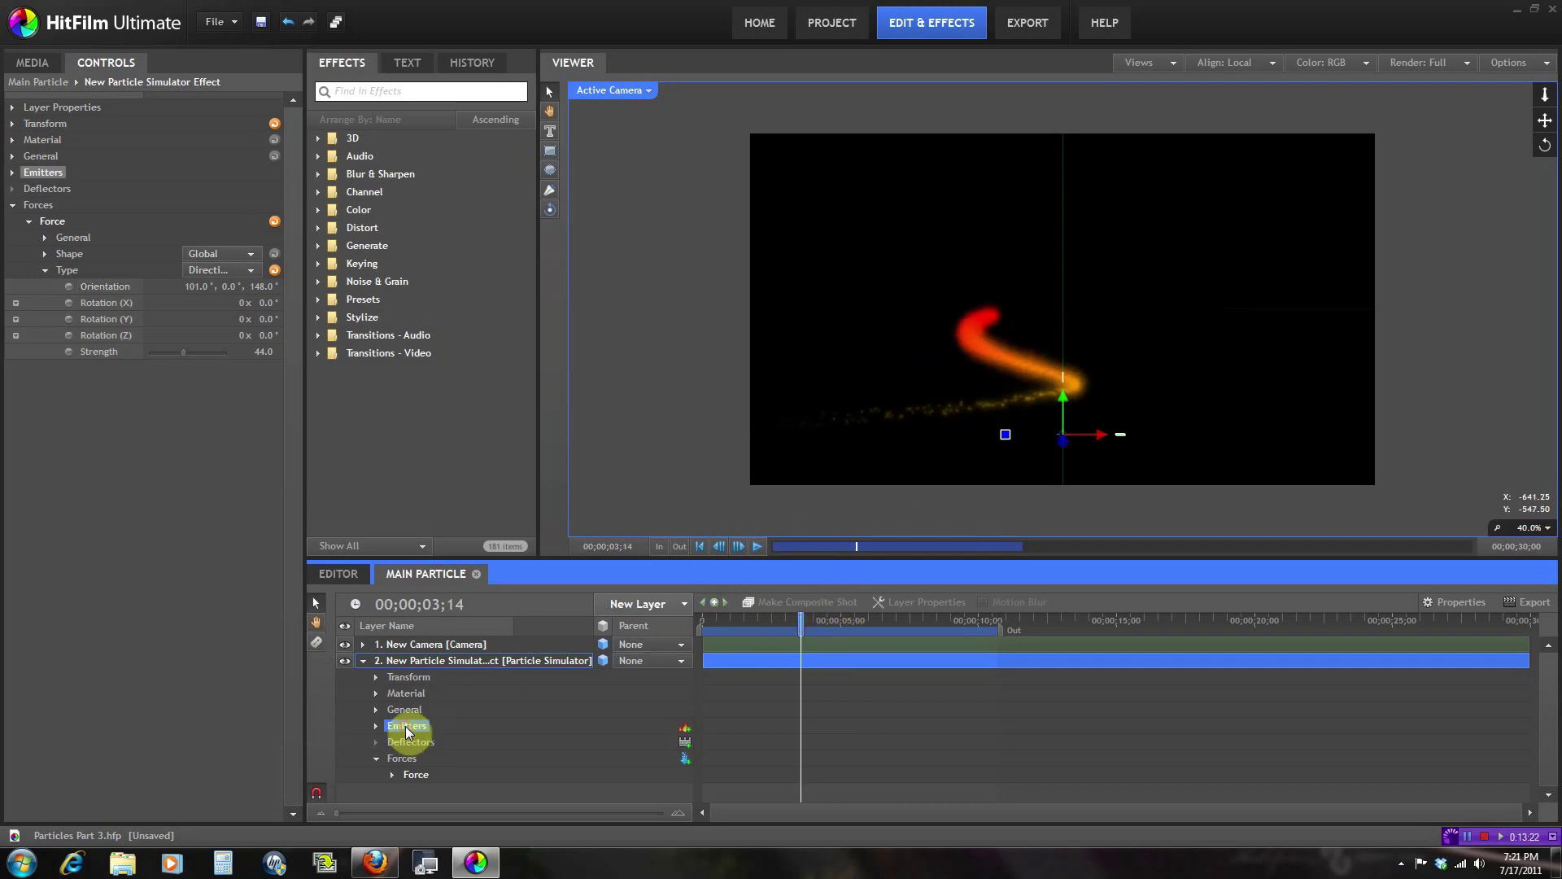
# Expand Emitters, Emitter and Particle System down to the Lifetime settings.
pyautogui.click(376, 725)
pyautogui.click(390, 742)
pyautogui.scroll(-2, 395, 752)
pyautogui.click(427, 744)
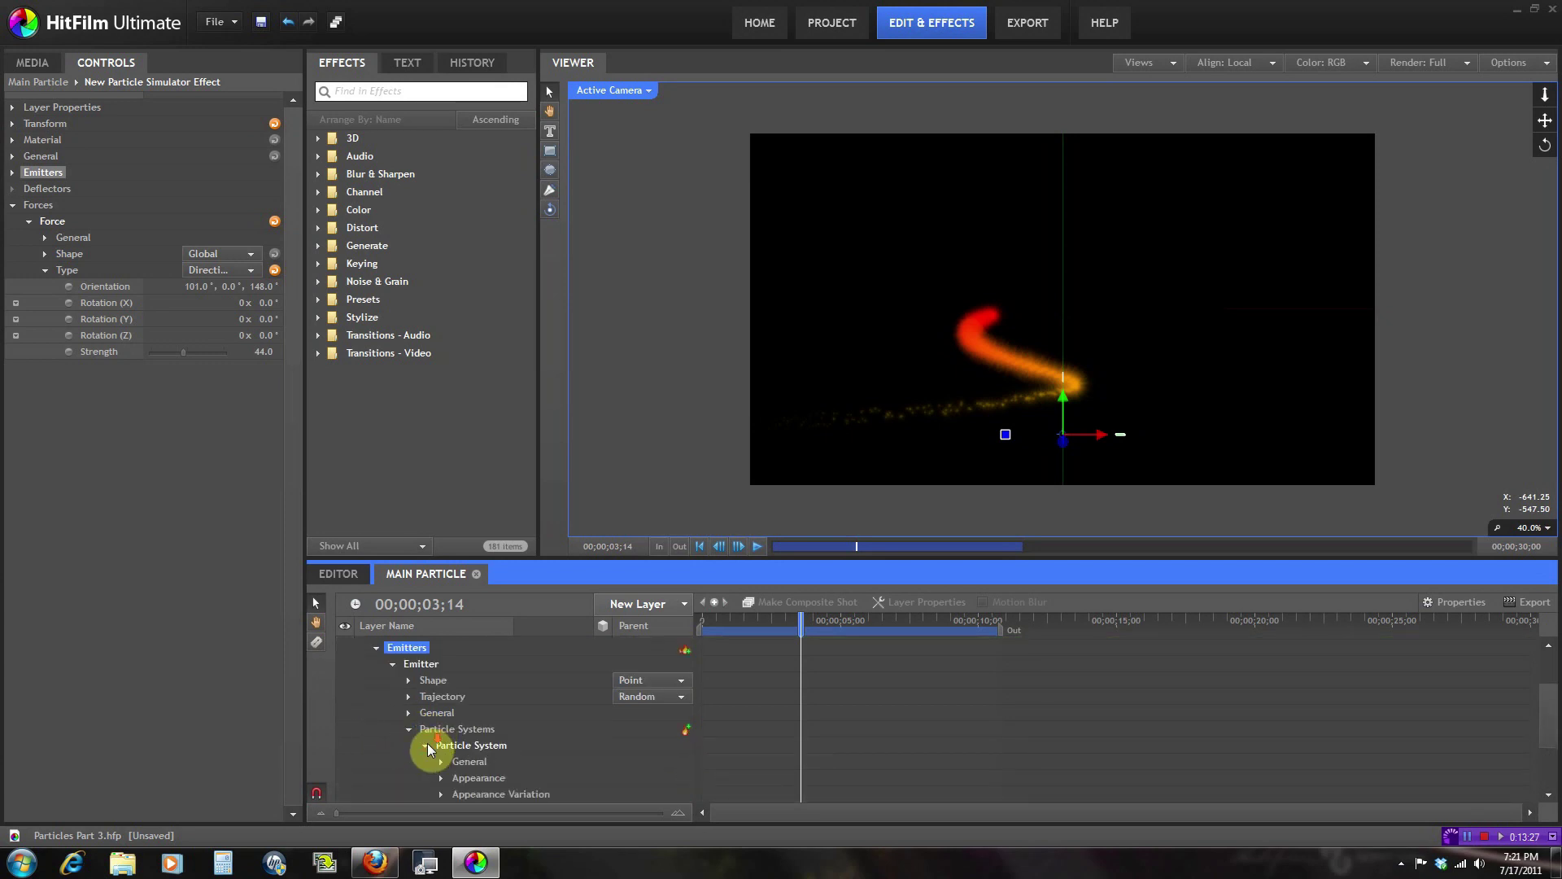
pyautogui.scroll(-2, 439, 753)
pyautogui.click(447, 755)
pyautogui.moveTo(804, 623); pyautogui.dragTo(790, 622)
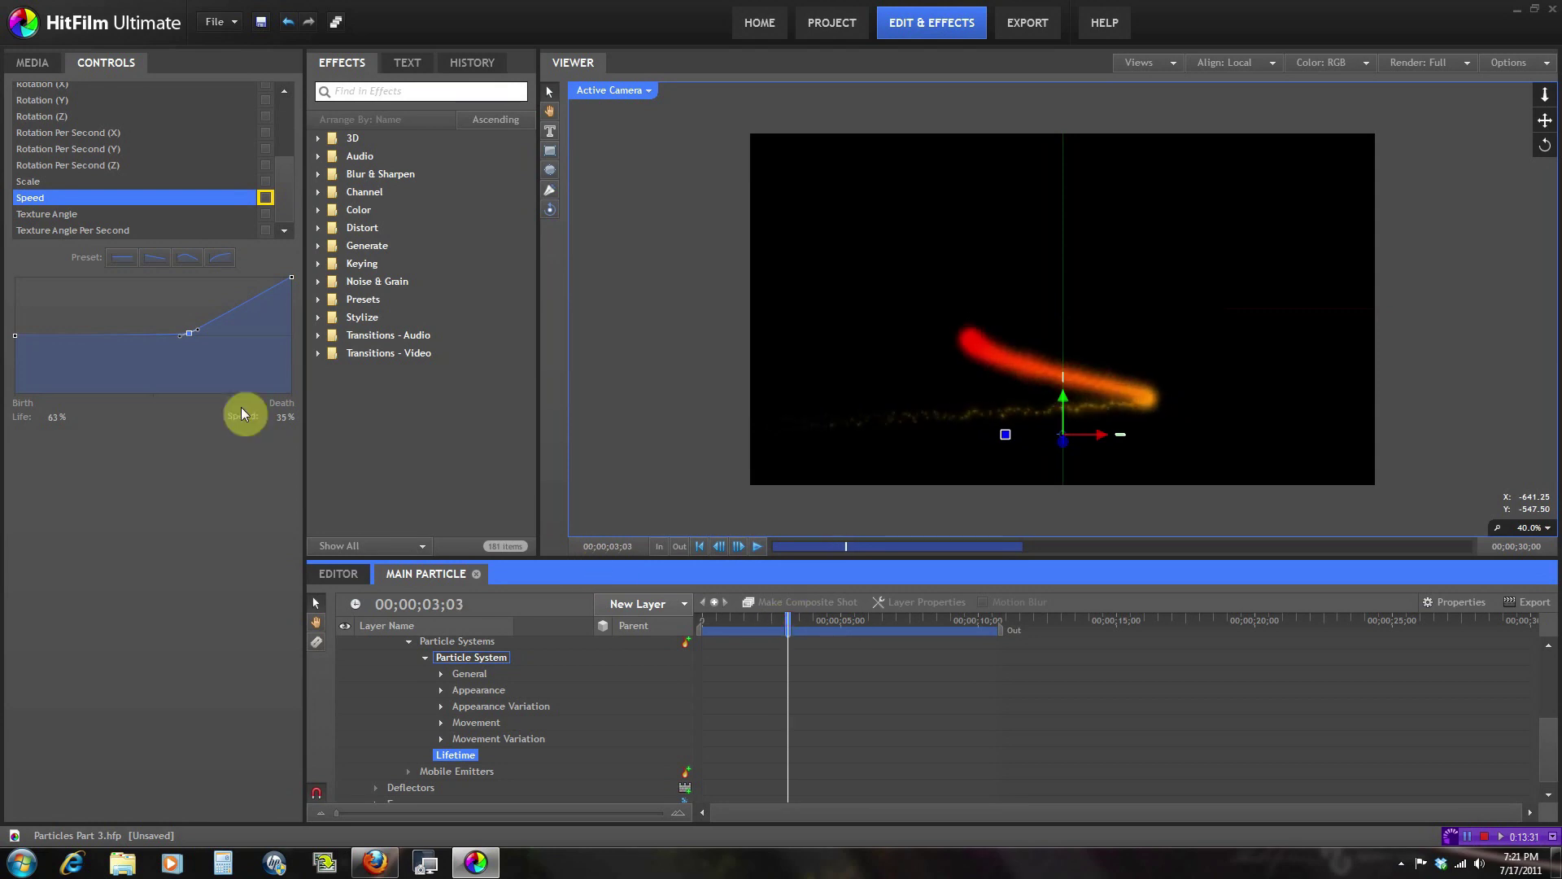
# Reset the lifetime Speed graph and raise its Death point to 538%.
pyautogui.click(129, 260)
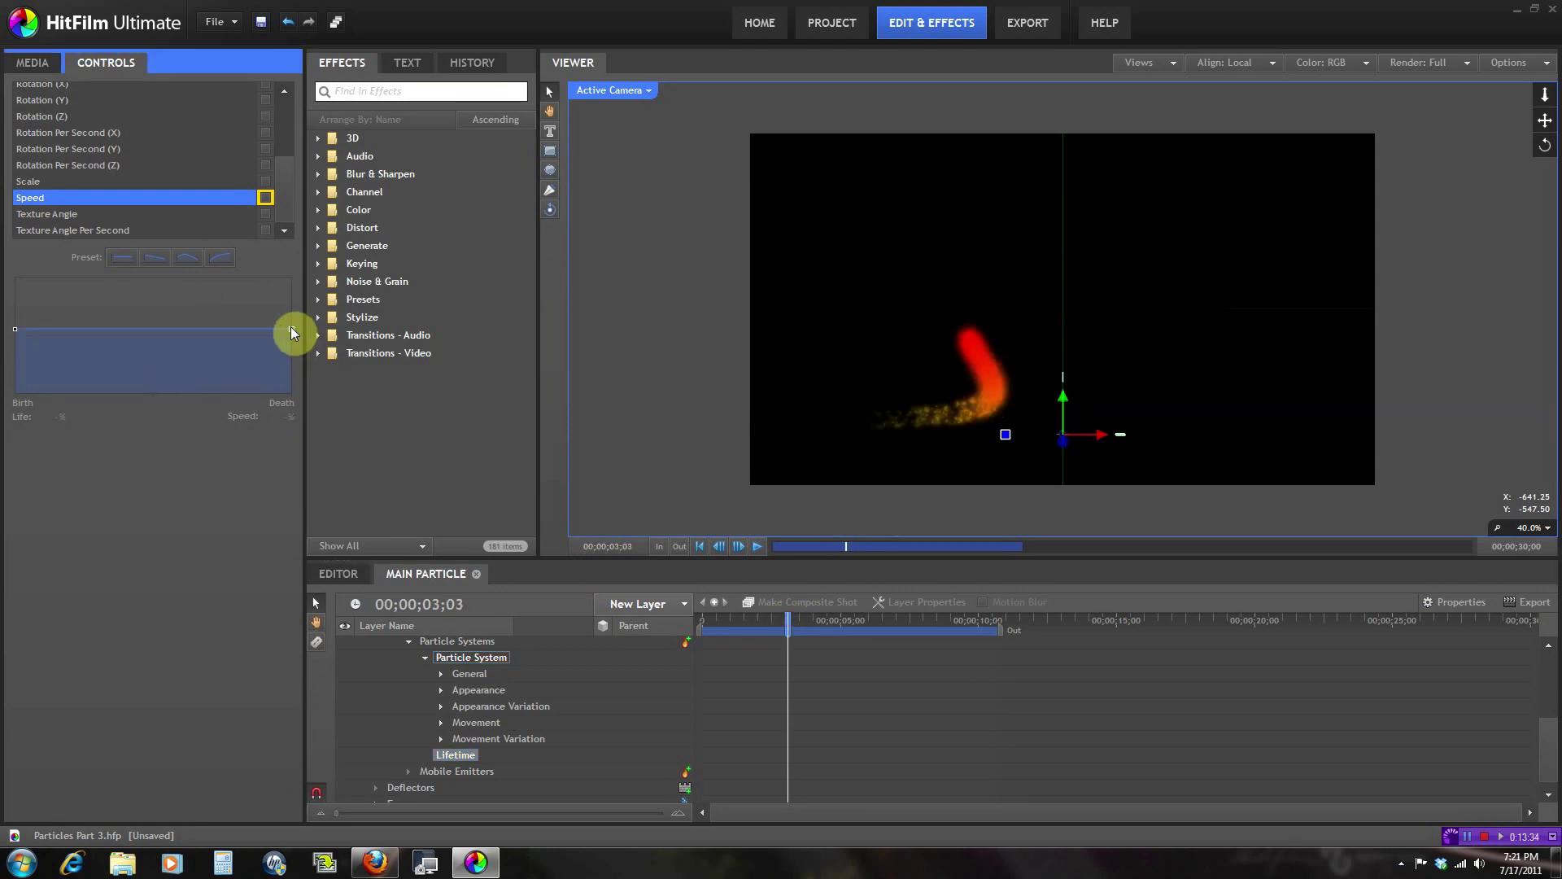
pyautogui.moveTo(292, 327); pyautogui.dragTo(291, 305)
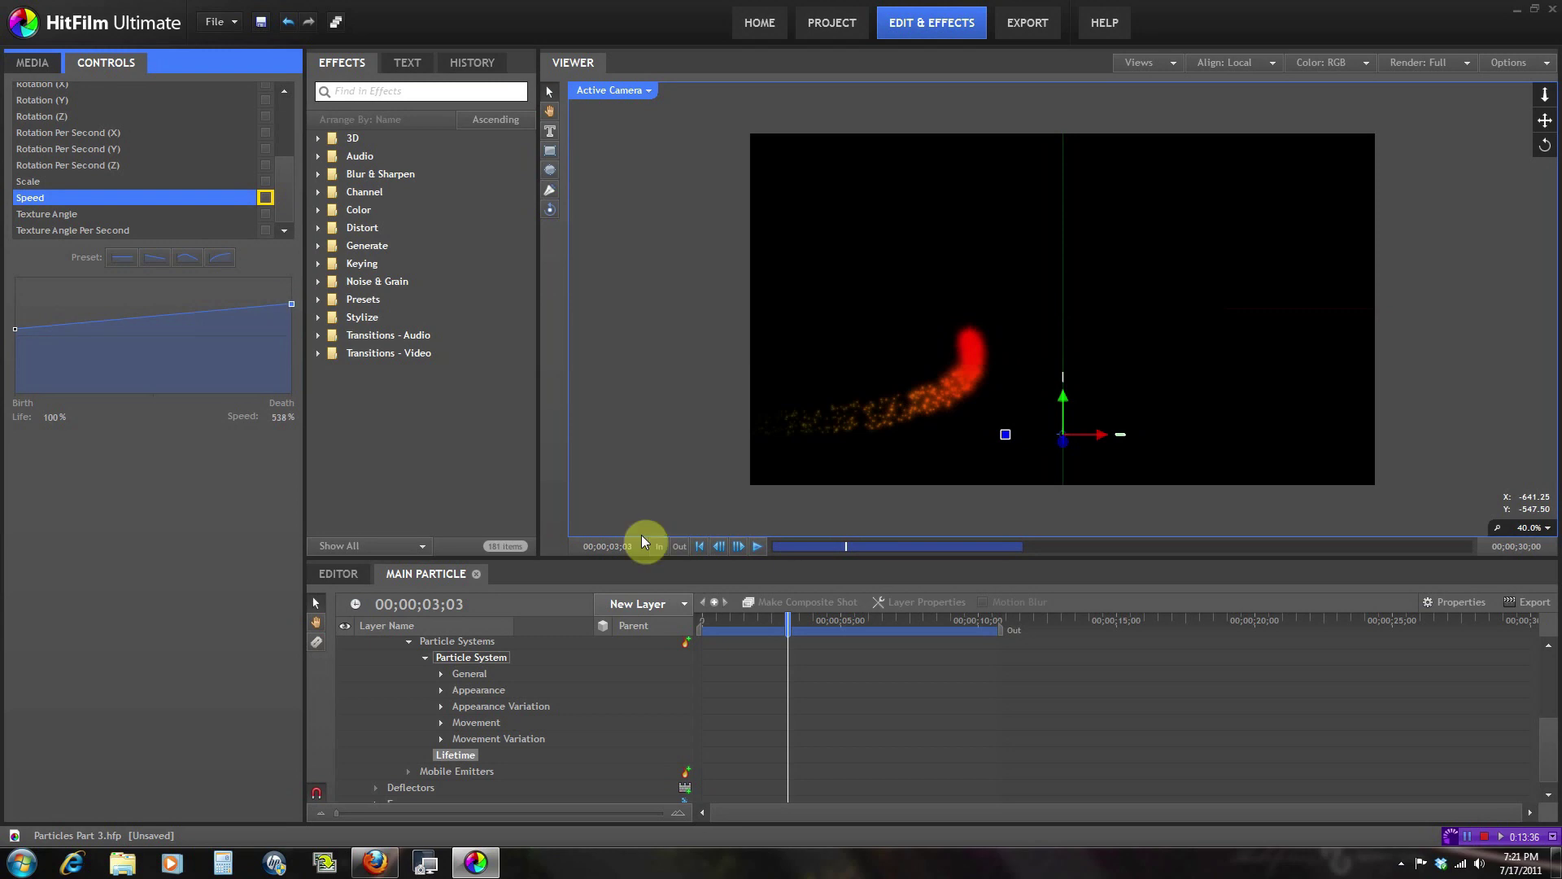
pyautogui.moveTo(788, 623); pyautogui.dragTo(778, 626)
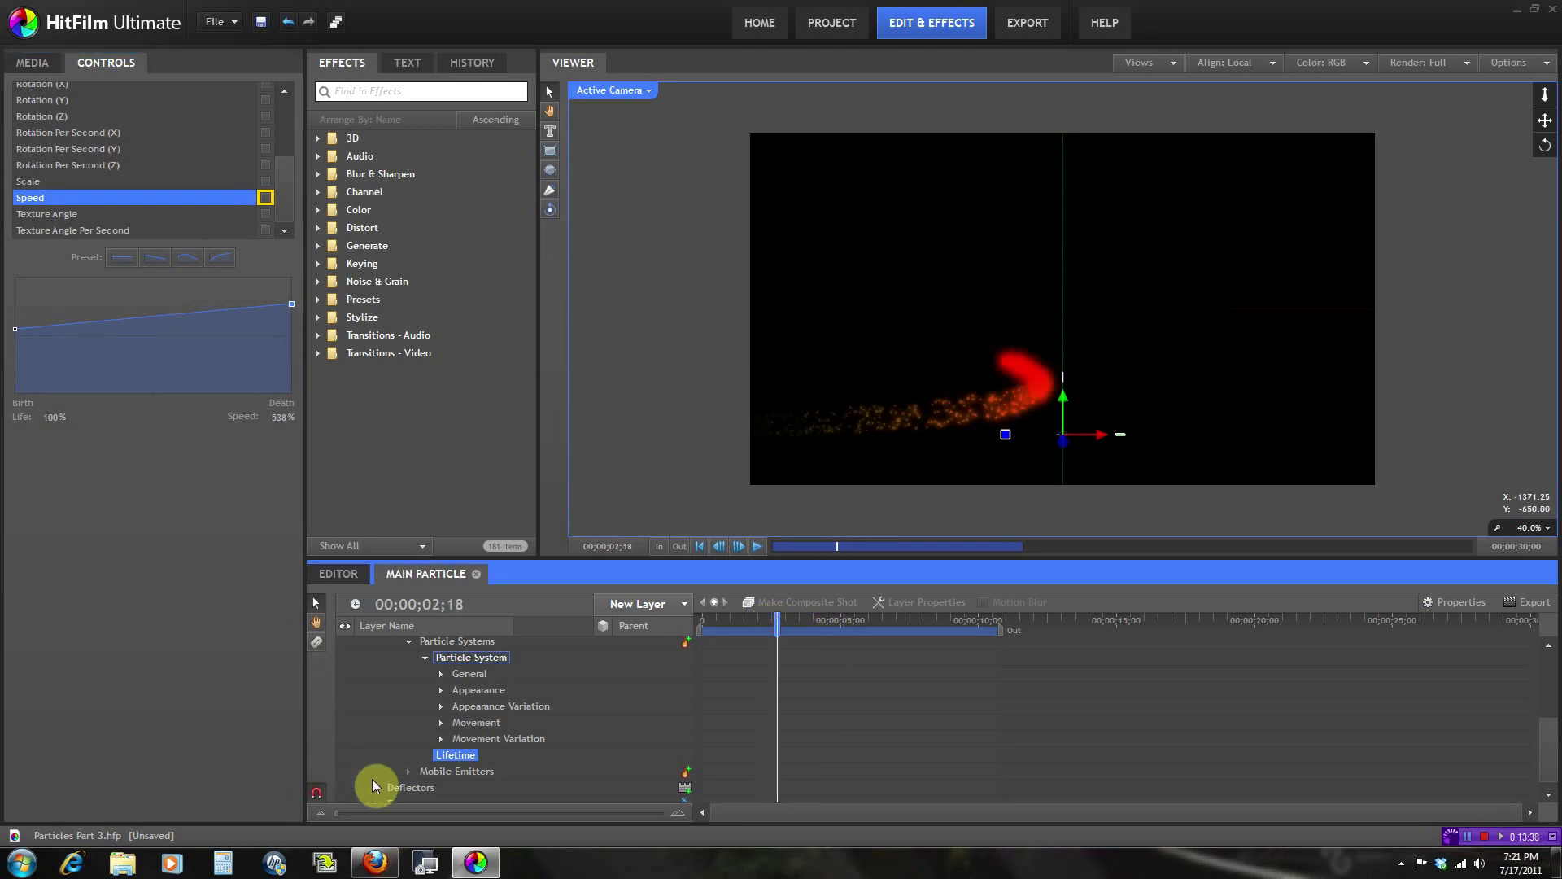
pyautogui.scroll(-1, 404, 789)
pyautogui.click(402, 794)
pyautogui.click(49, 241)
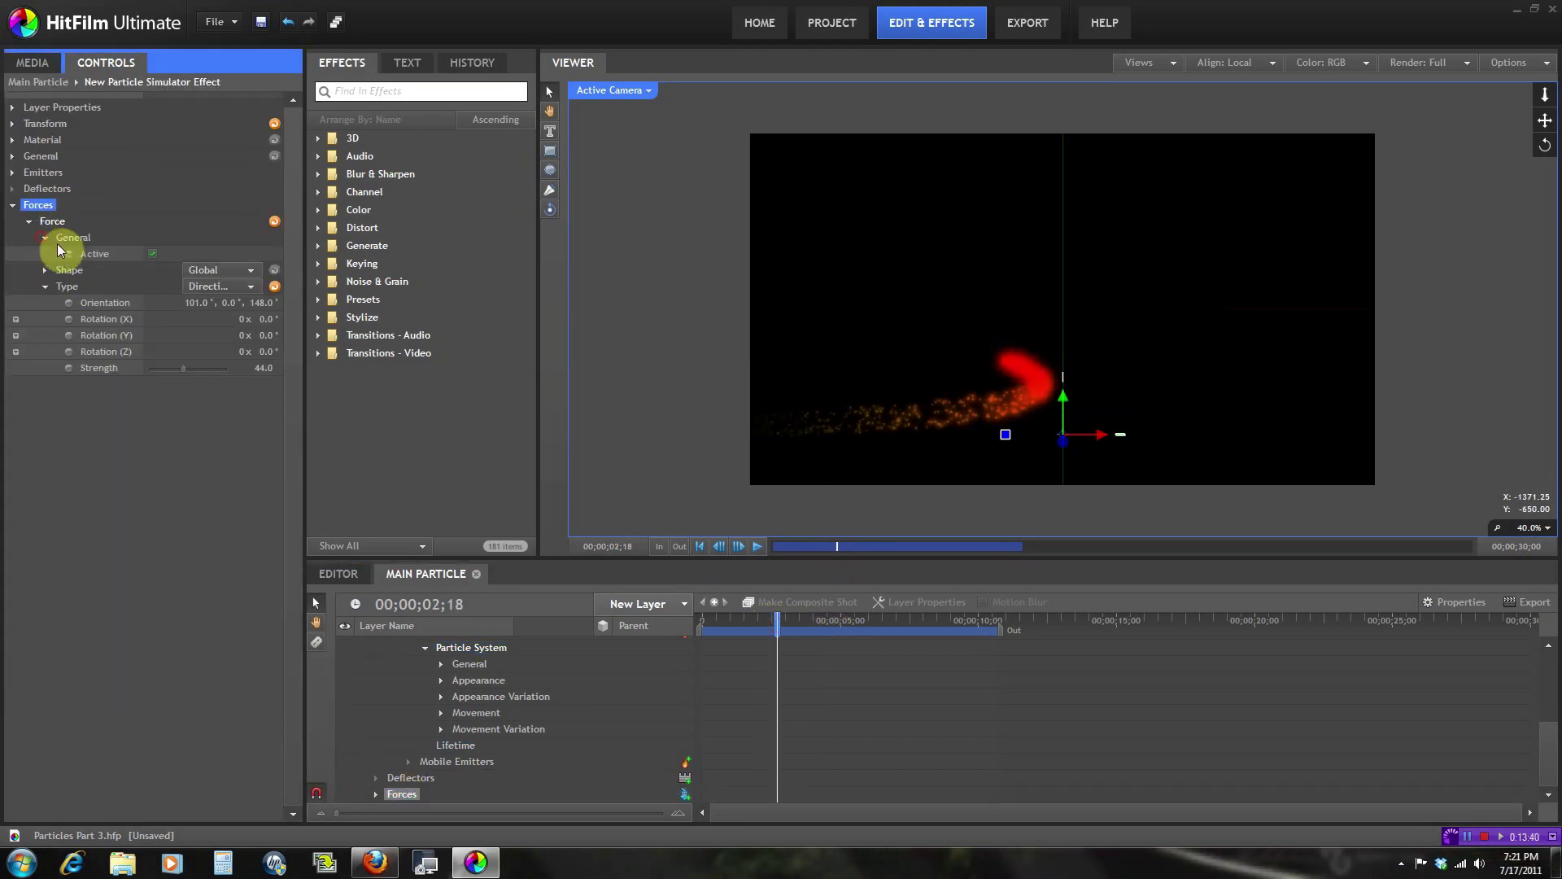
# Uncheck the Force's Active setting and preview the trail without it.
pyautogui.click(153, 254)
pyautogui.click(42, 225)
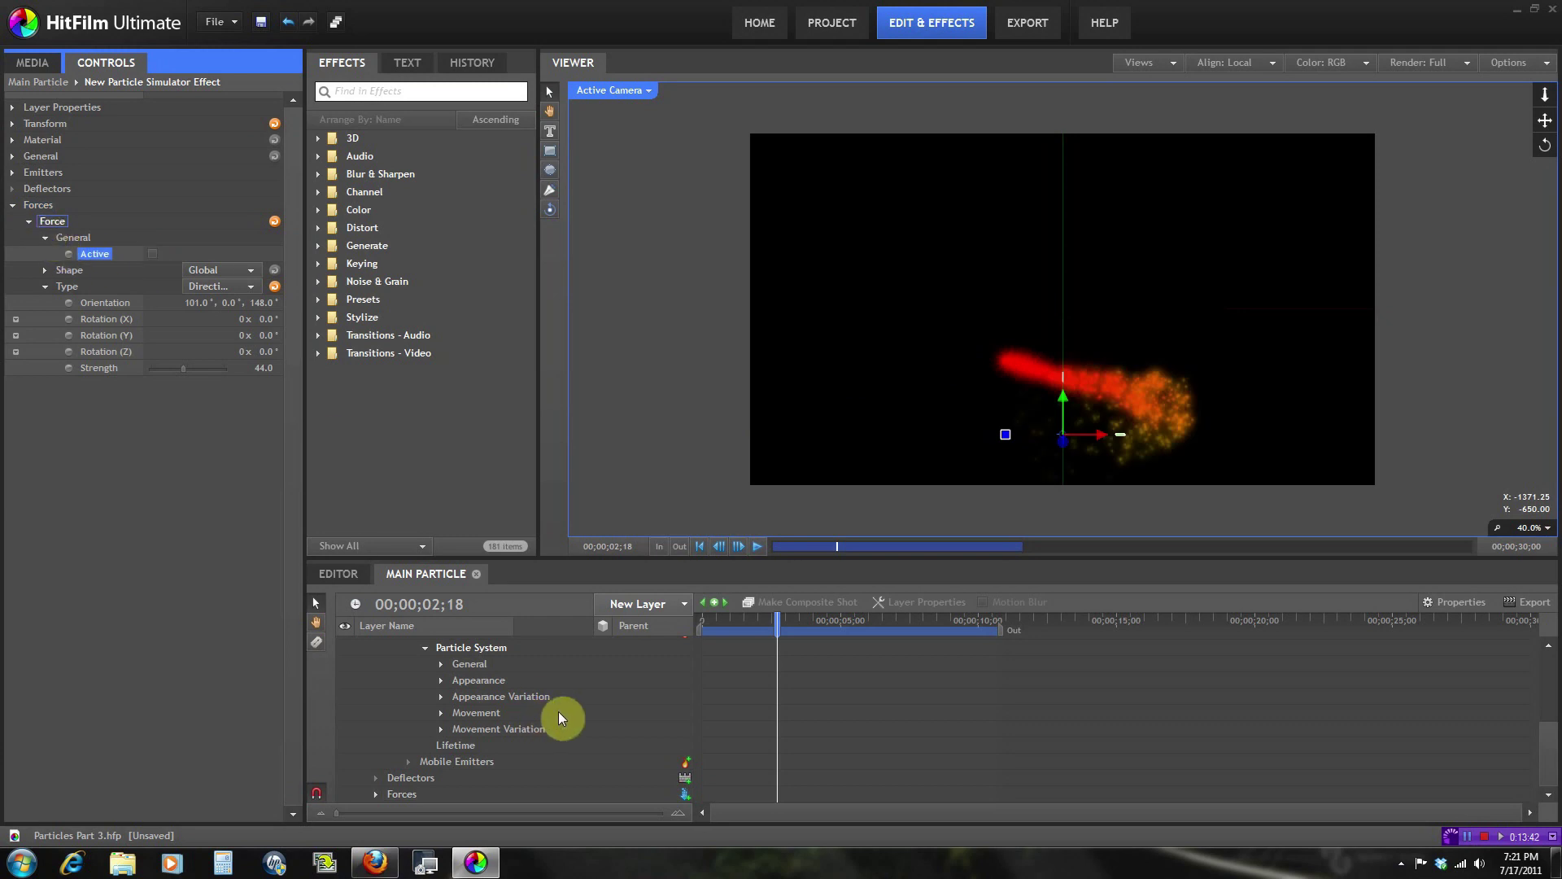
pyautogui.click(467, 744)
pyautogui.moveTo(774, 622)
pyautogui.mouseDown()
pyautogui.moveTo(720, 617)
pyautogui.moveTo(791, 604)
pyautogui.mouseUp()
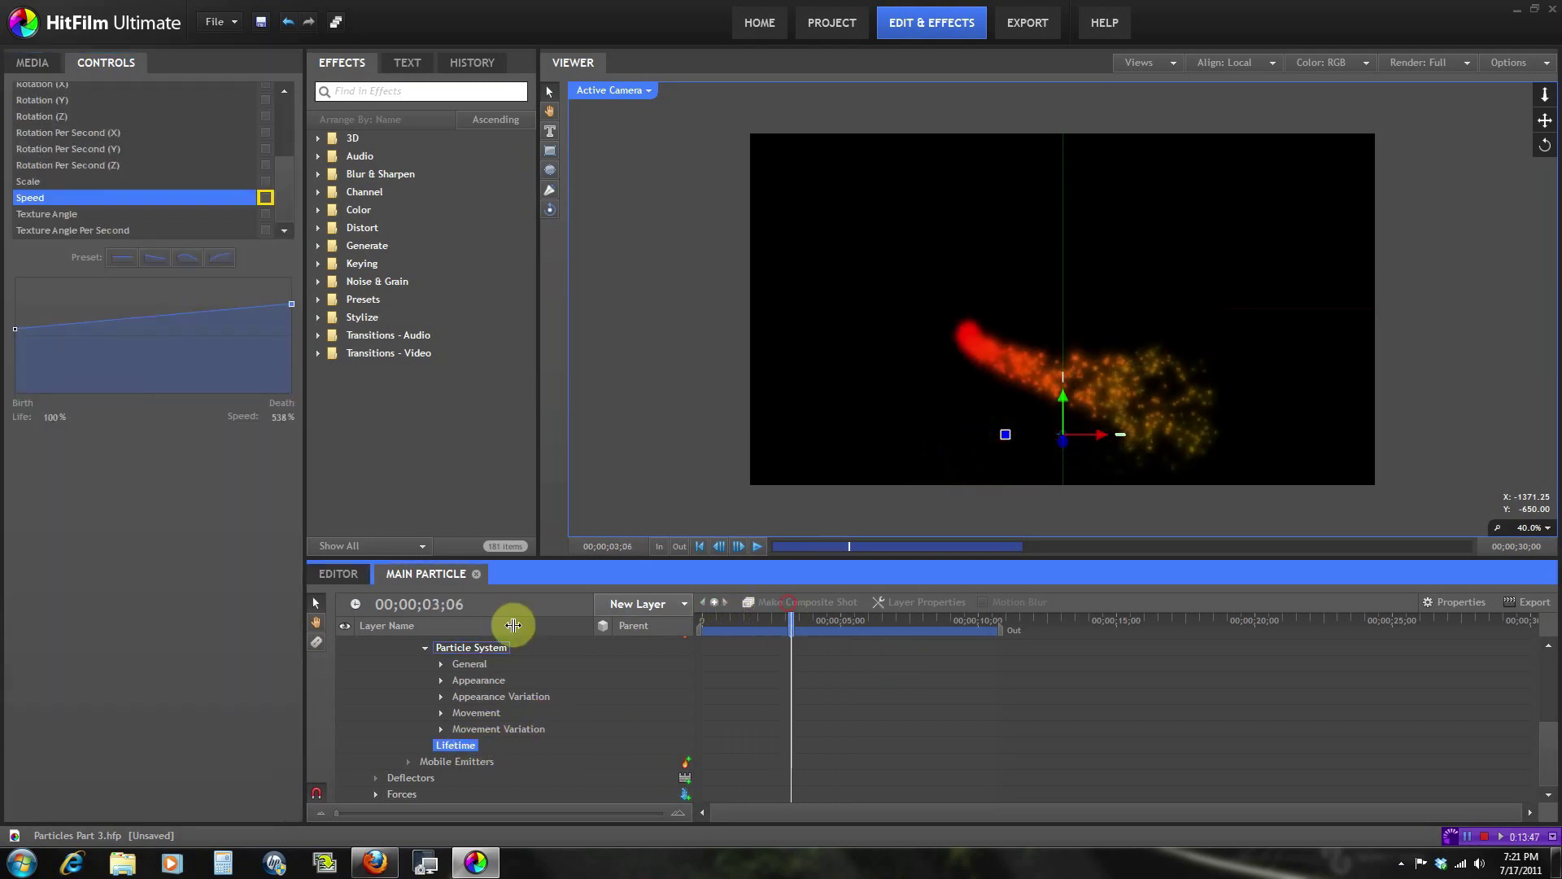
# Set the particle Appearance Blend mode to Add and replay from the start.
pyautogui.click(462, 682)
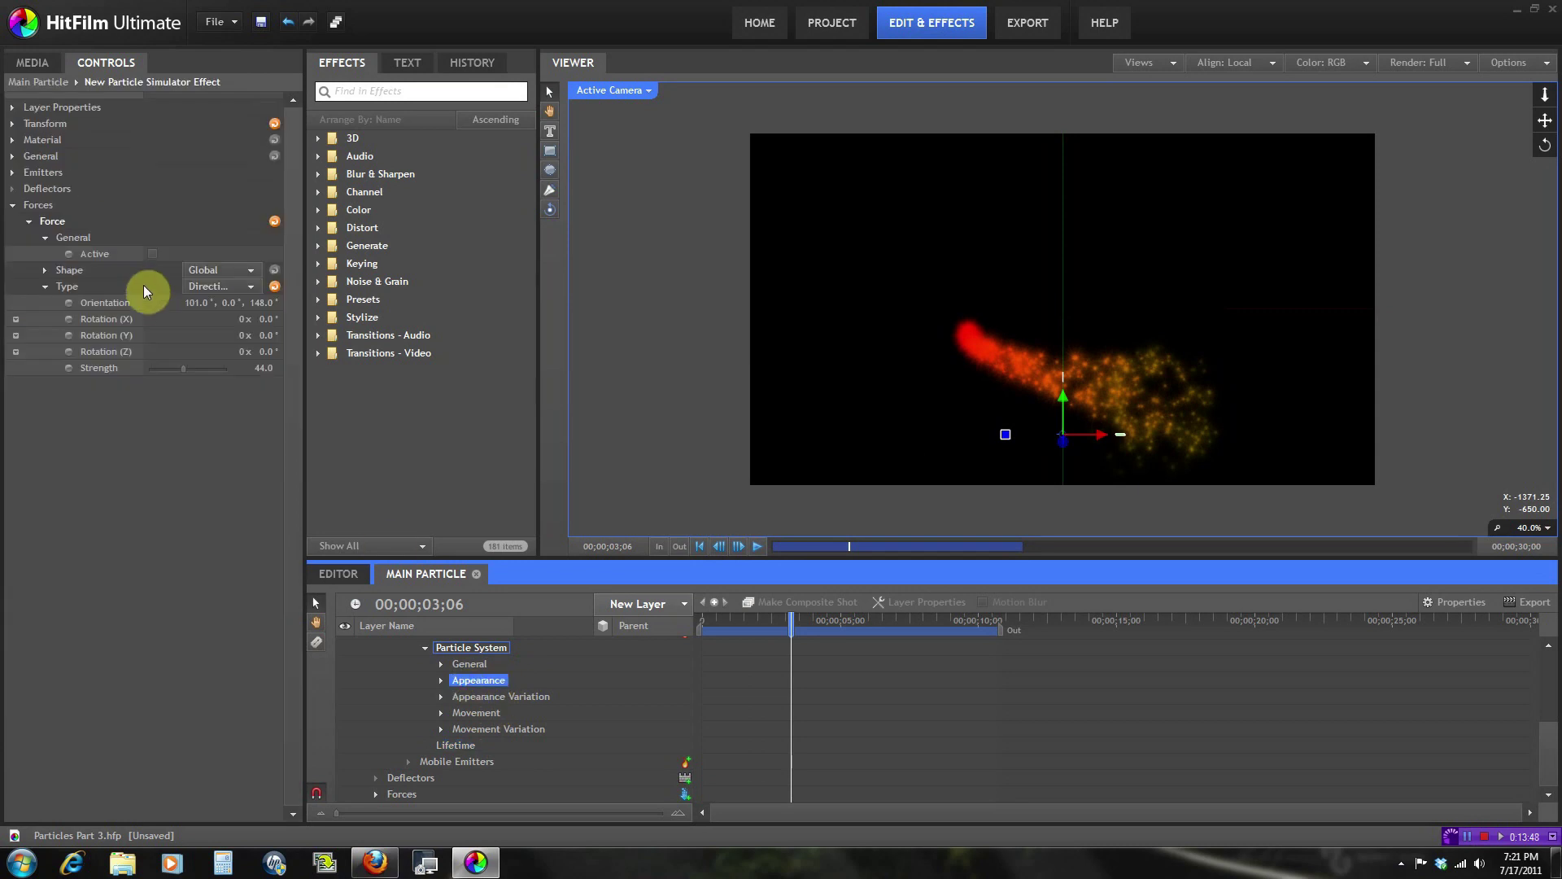
pyautogui.click(13, 174)
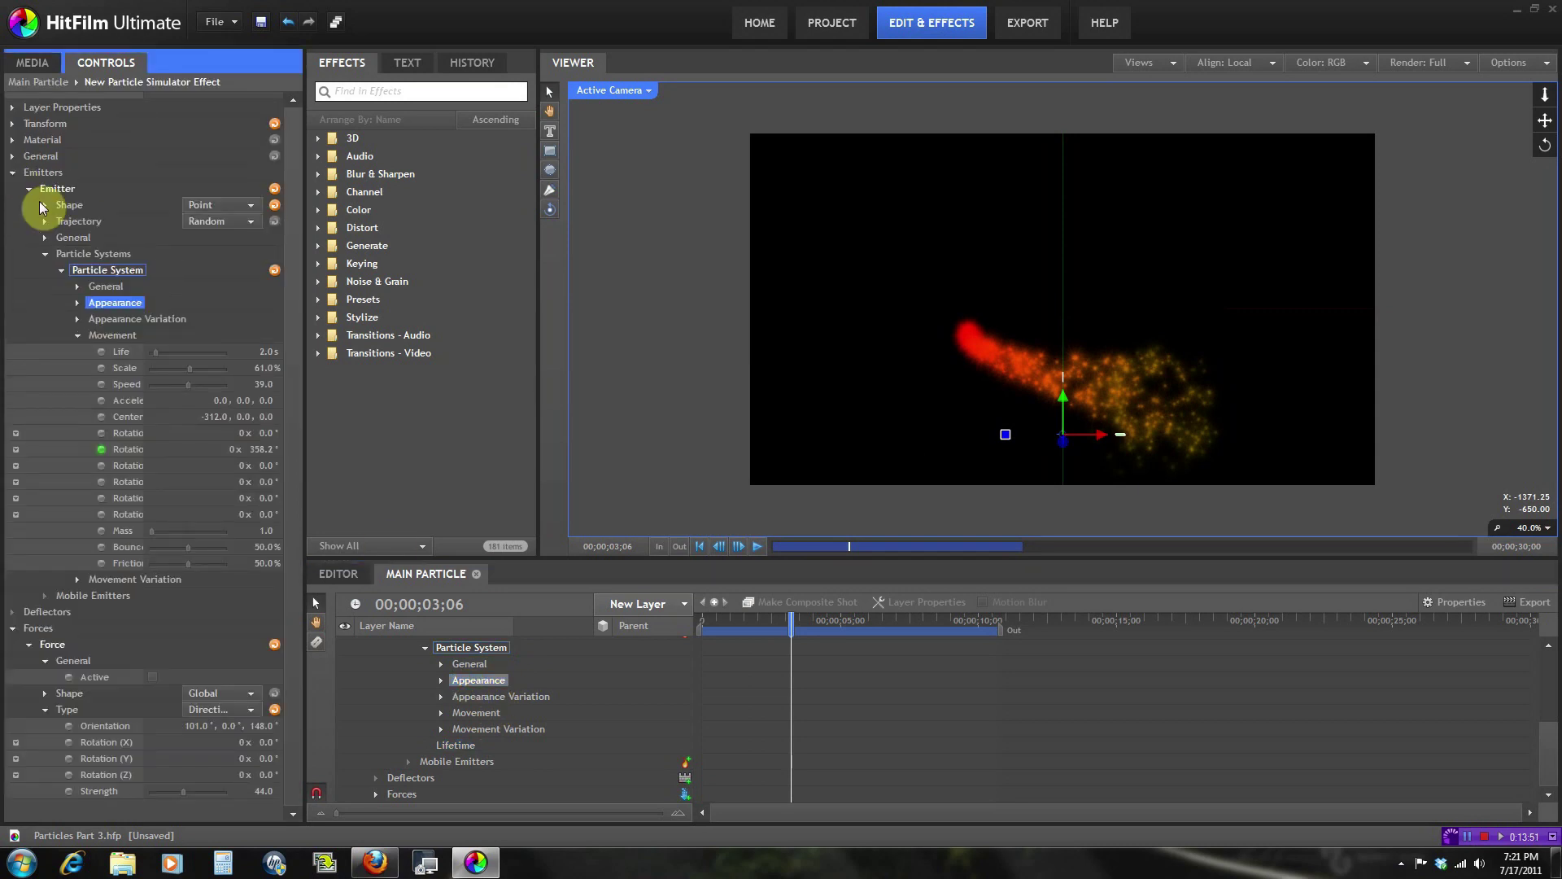
pyautogui.click(78, 303)
pyautogui.click(252, 510)
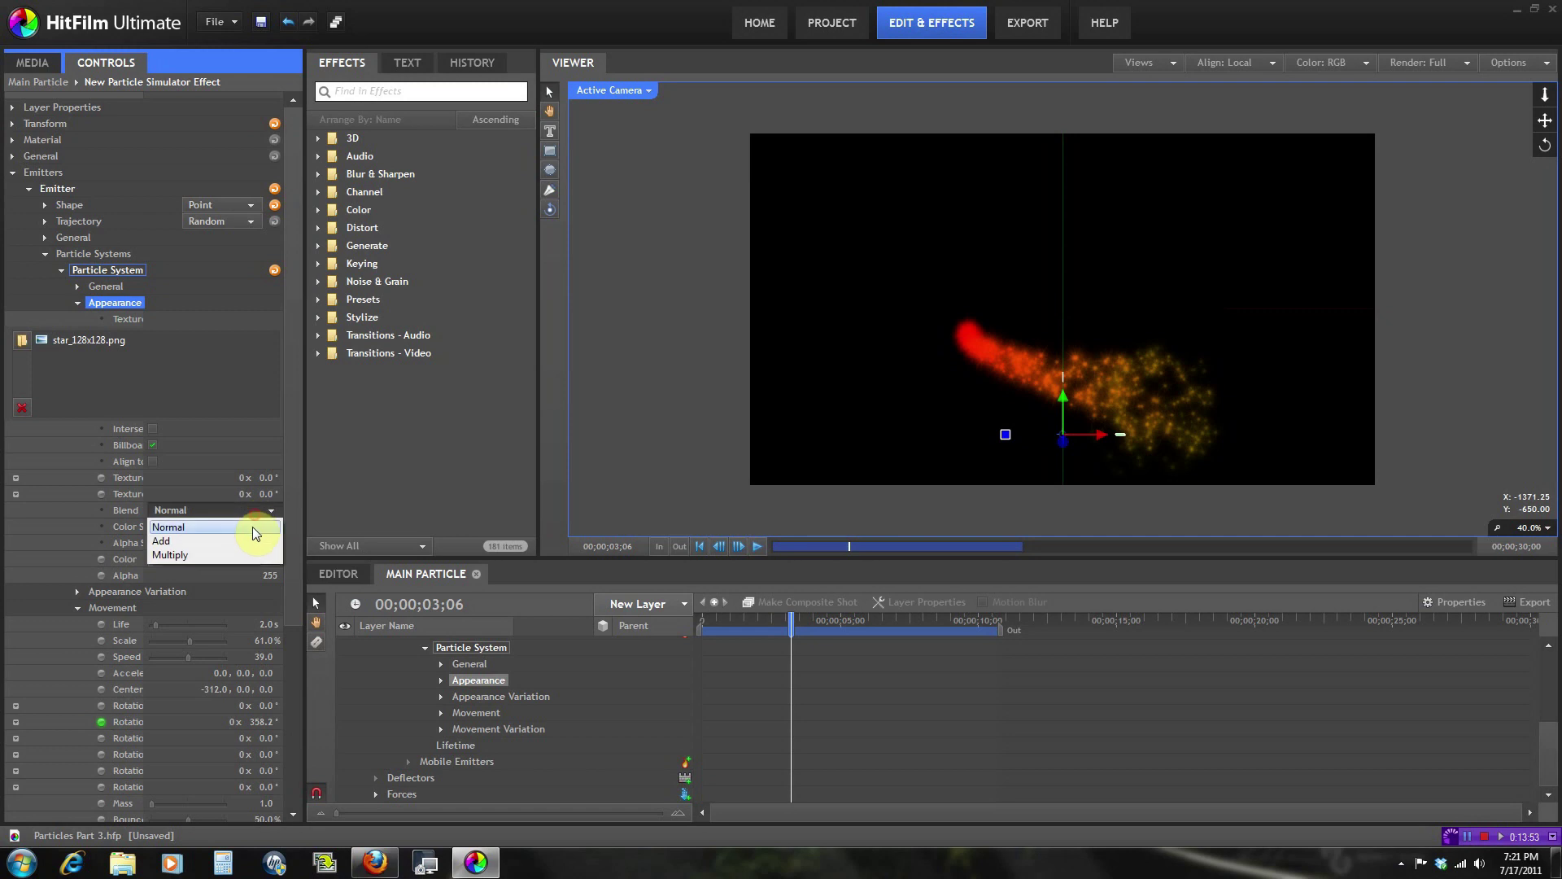
pyautogui.click(248, 541)
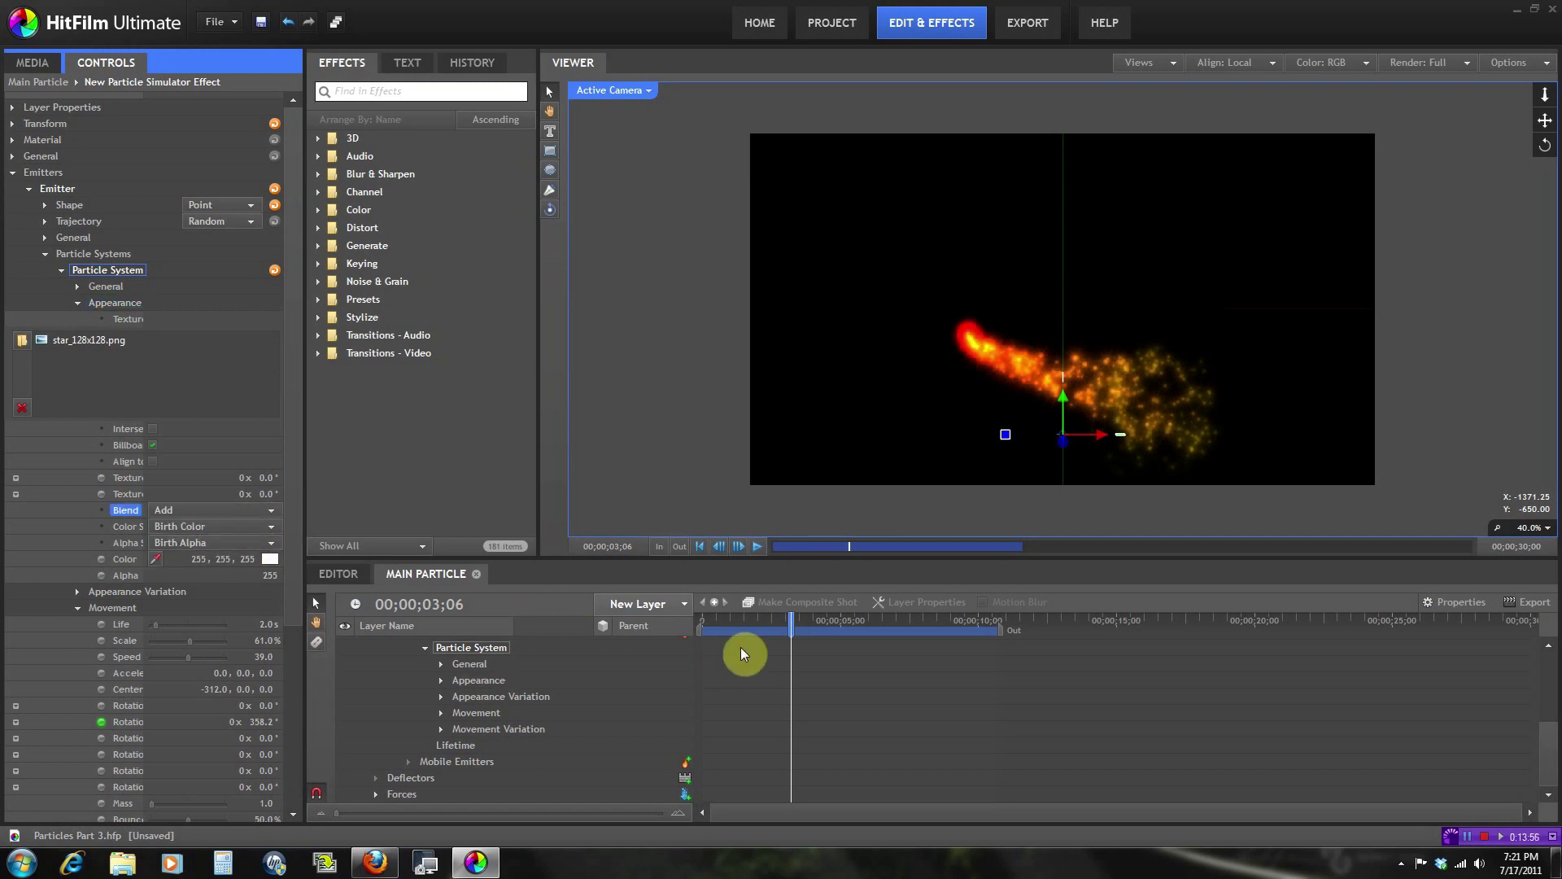
pyautogui.click(725, 620)
pyautogui.click(756, 546)
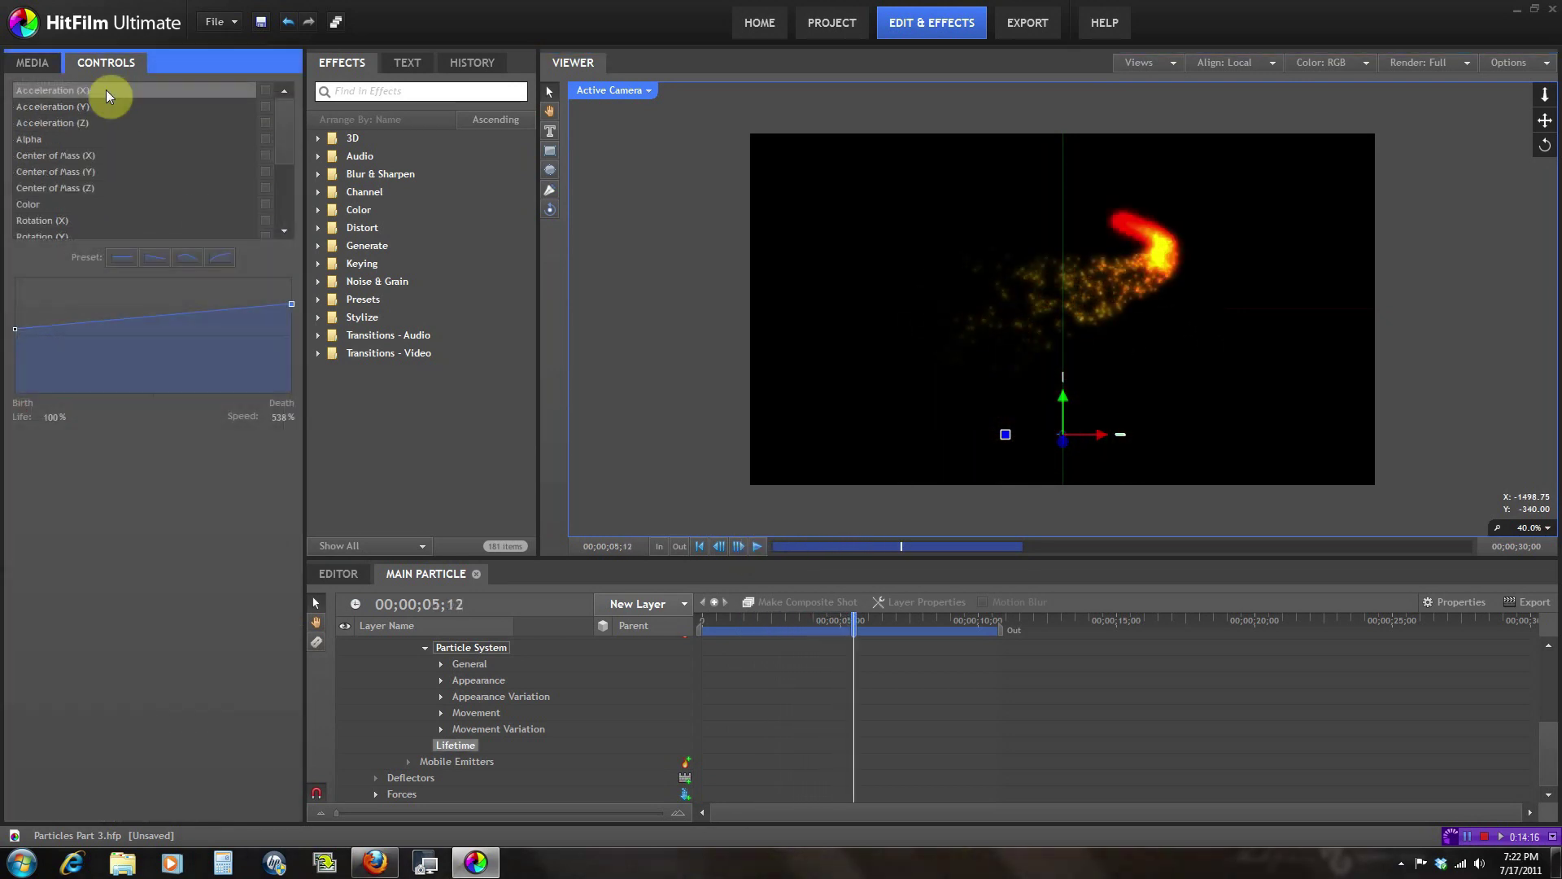
# Turn off the lifetime Alpha ramp and play back to compare.
pyautogui.click(71, 139)
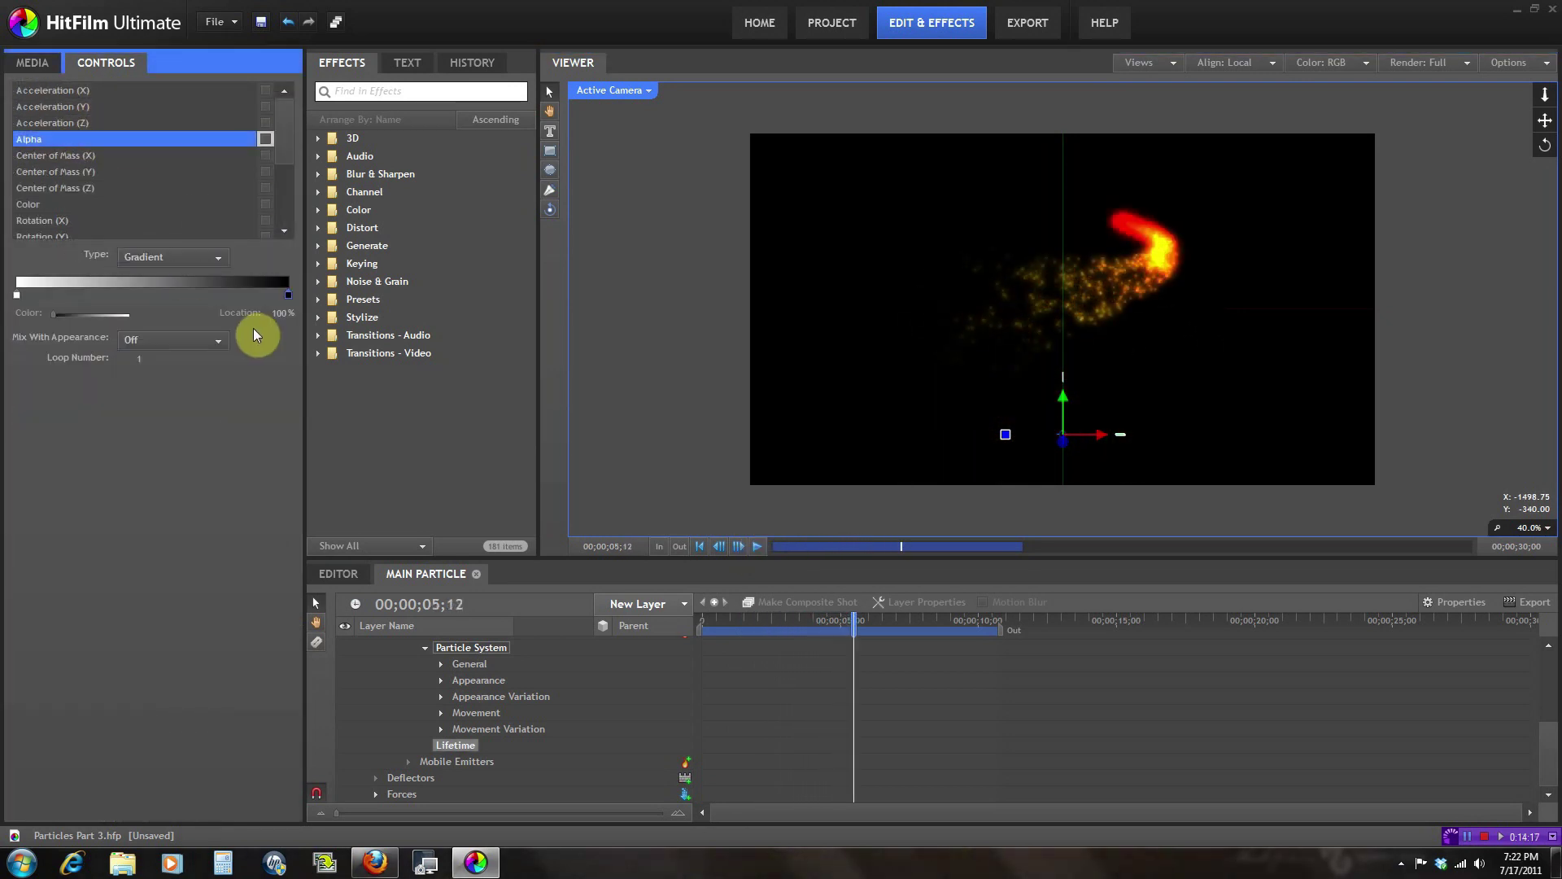
pyautogui.click(217, 260)
pyautogui.click(209, 276)
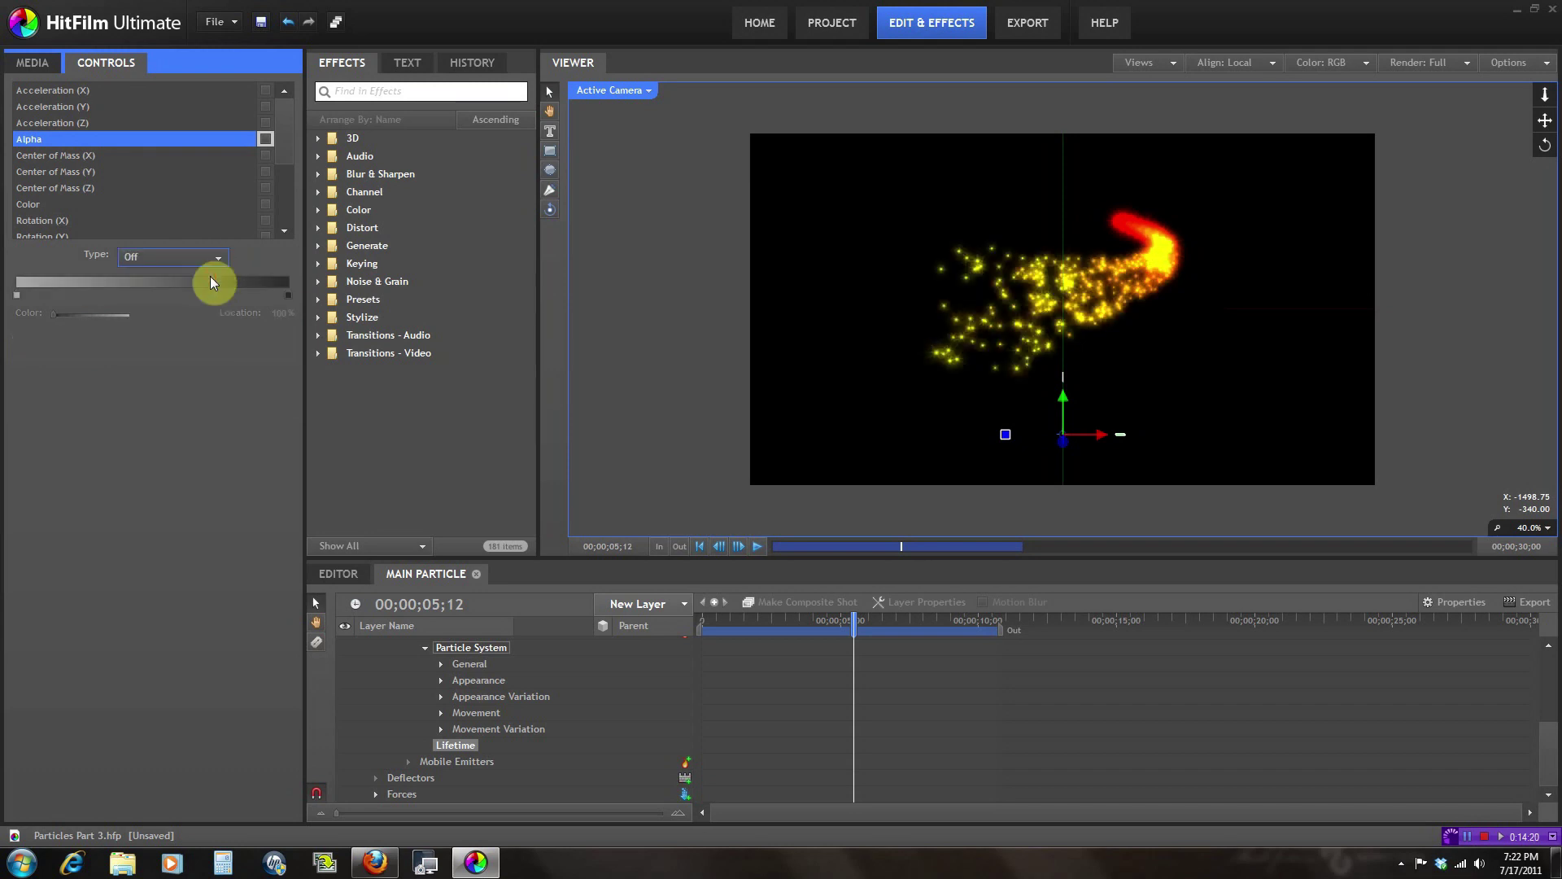
pyautogui.moveTo(788, 628); pyautogui.dragTo(726, 621)
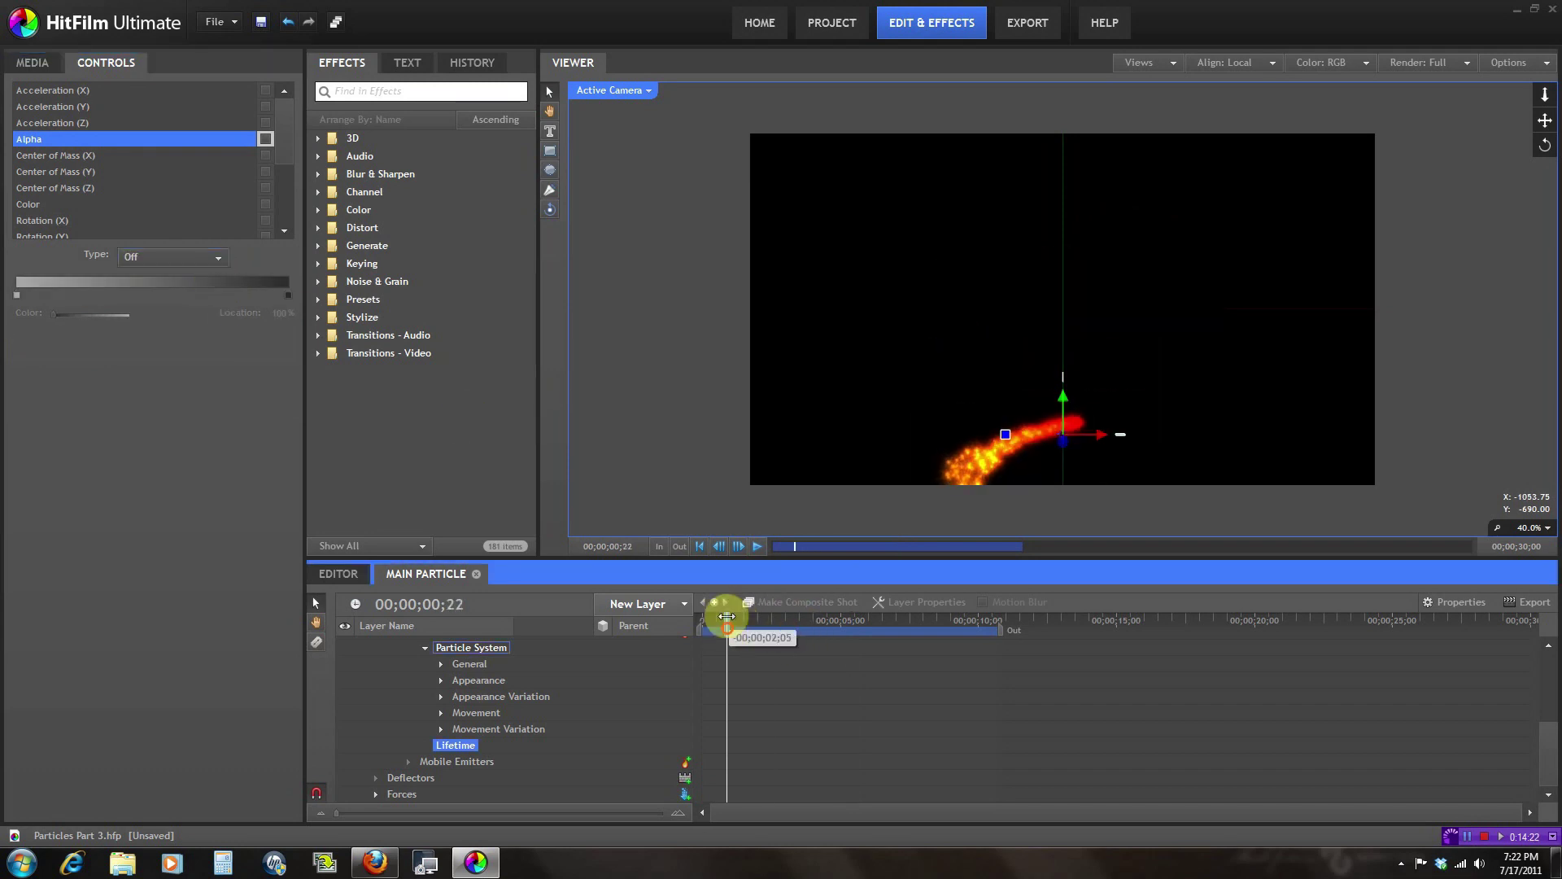
pyautogui.click(760, 555)
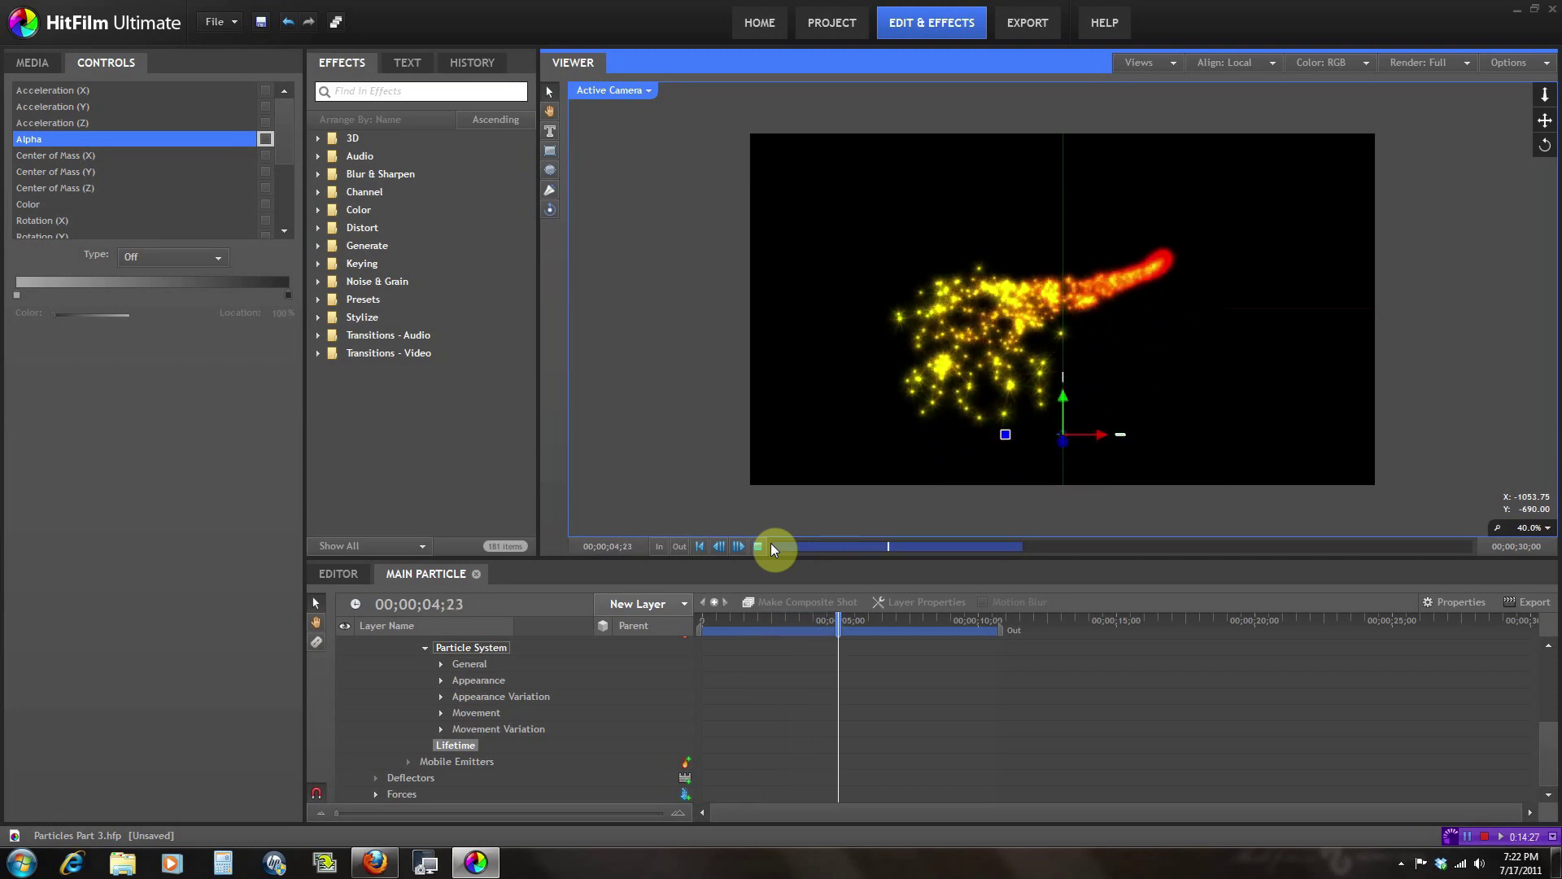
pyautogui.click(769, 545)
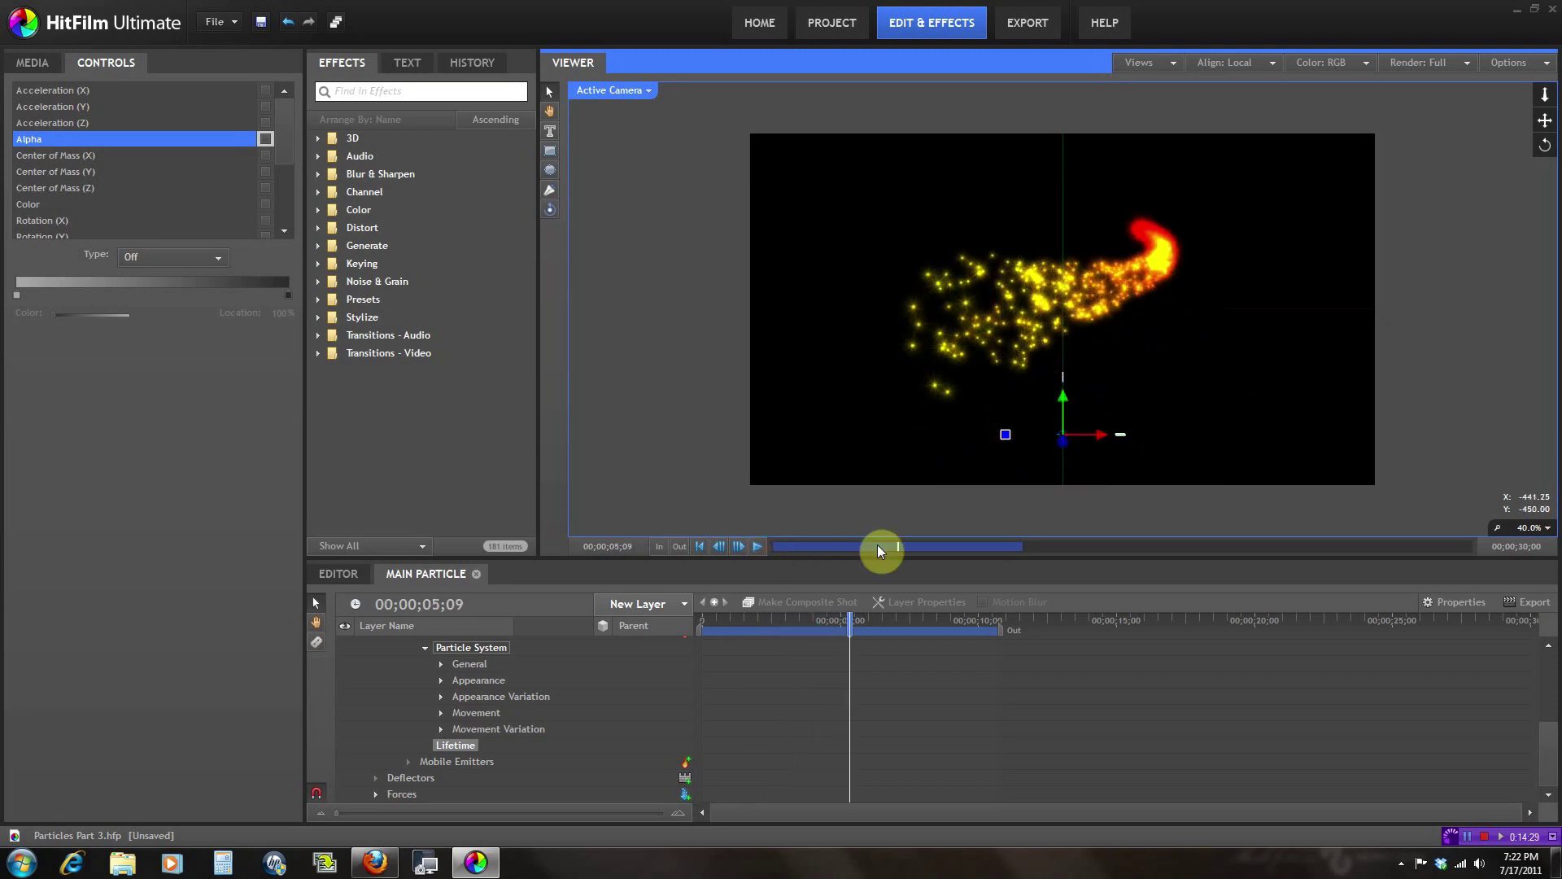
pyautogui.moveTo(846, 633); pyautogui.dragTo(861, 631)
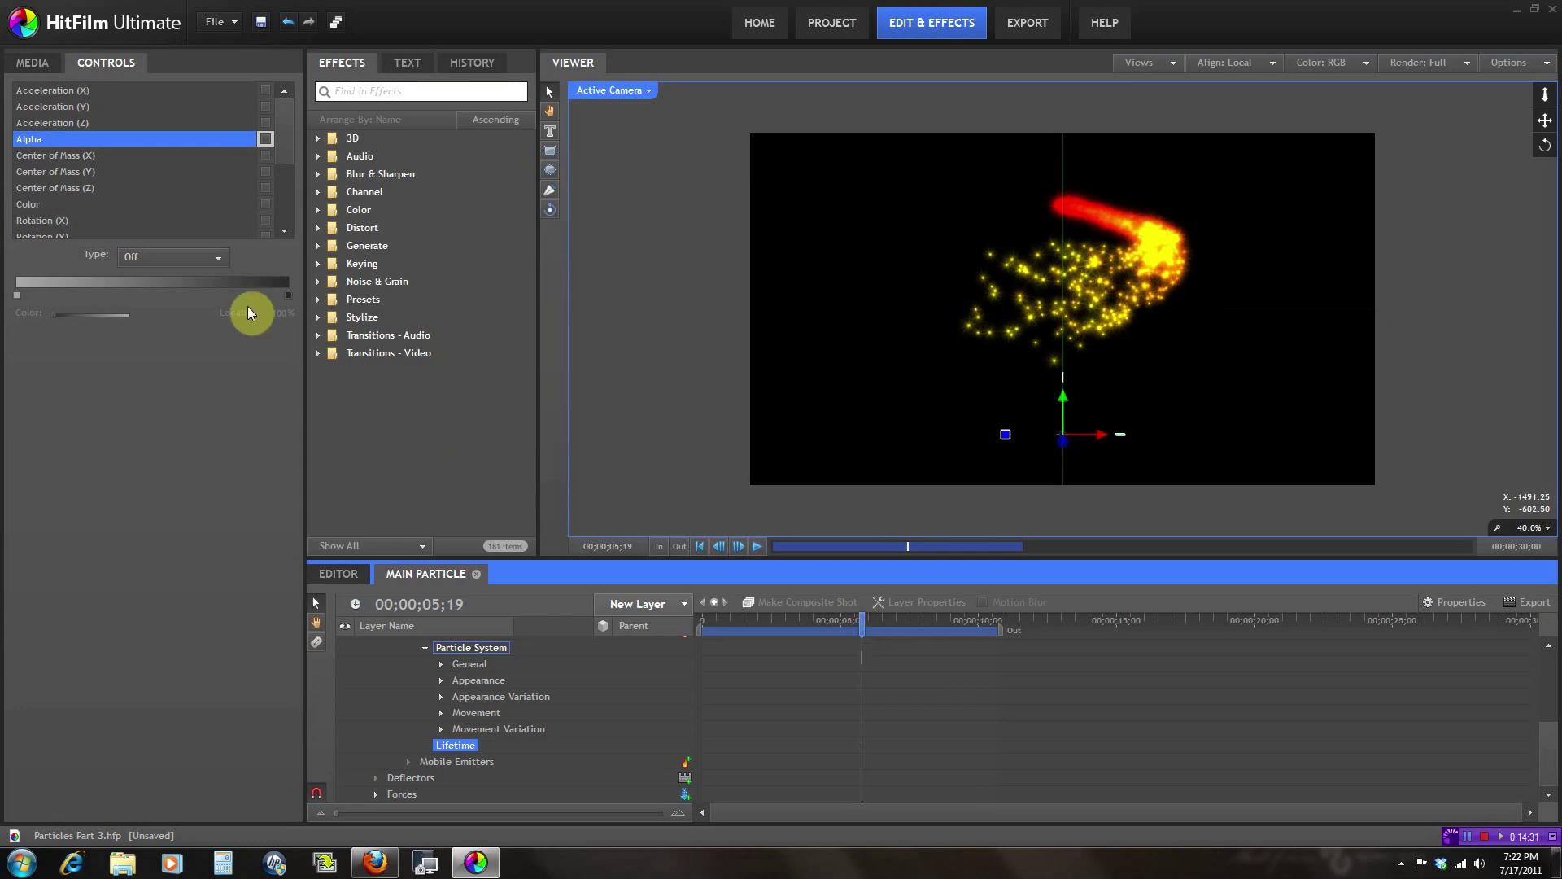
# Set Alpha to Gradient with a white stop at 87%, then play back.
pyautogui.click(215, 258)
pyautogui.click(197, 286)
pyautogui.click(252, 295)
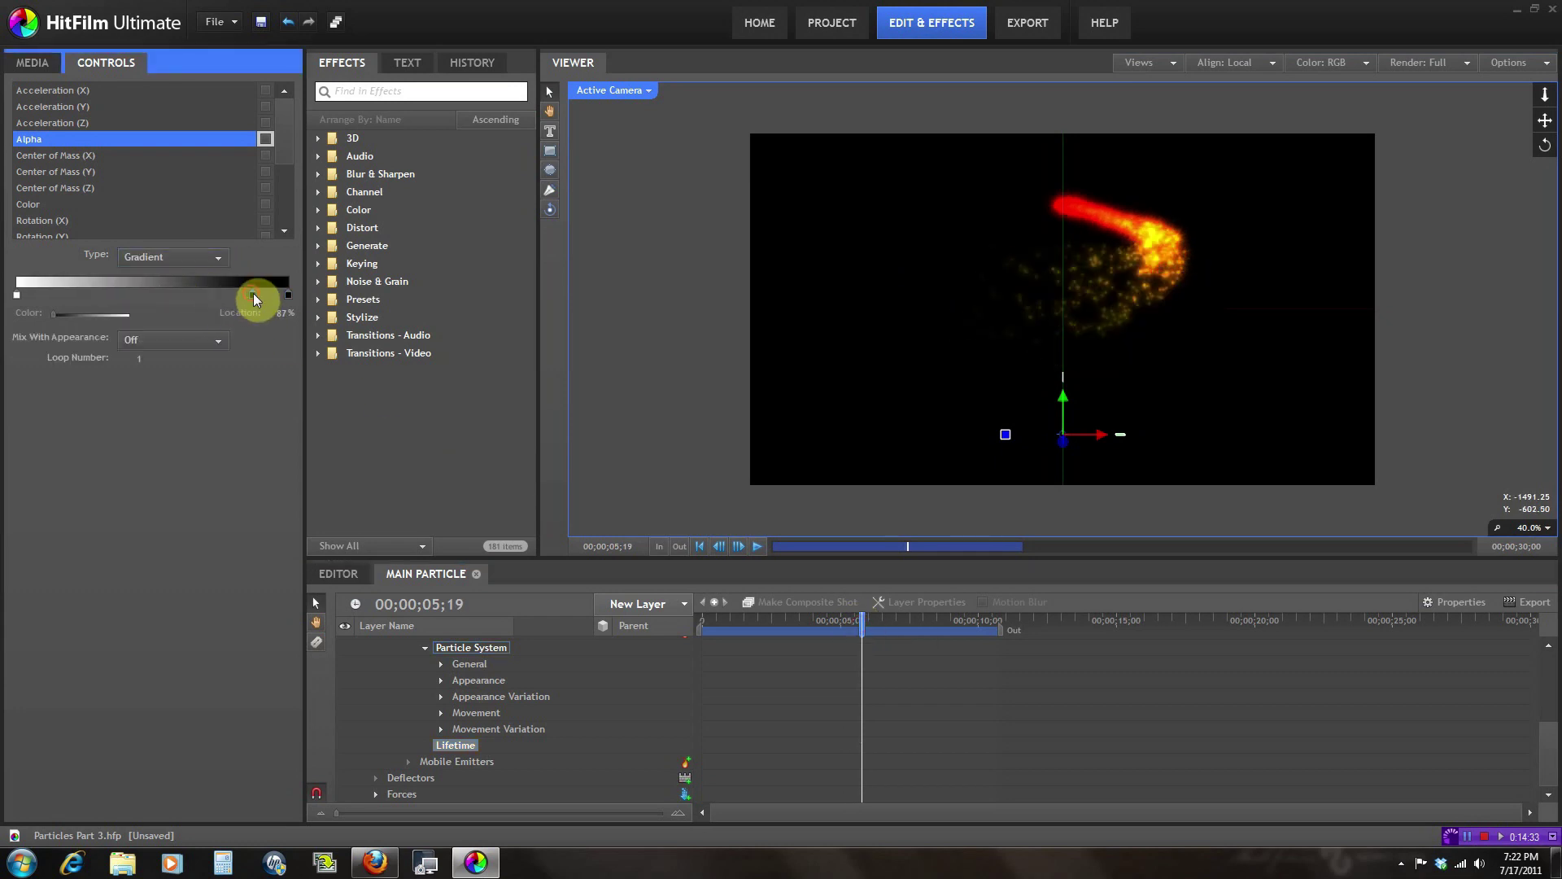
pyautogui.moveTo(51, 314); pyautogui.dragTo(126, 314)
pyautogui.moveTo(764, 631); pyautogui.dragTo(740, 629)
pyautogui.click(758, 547)
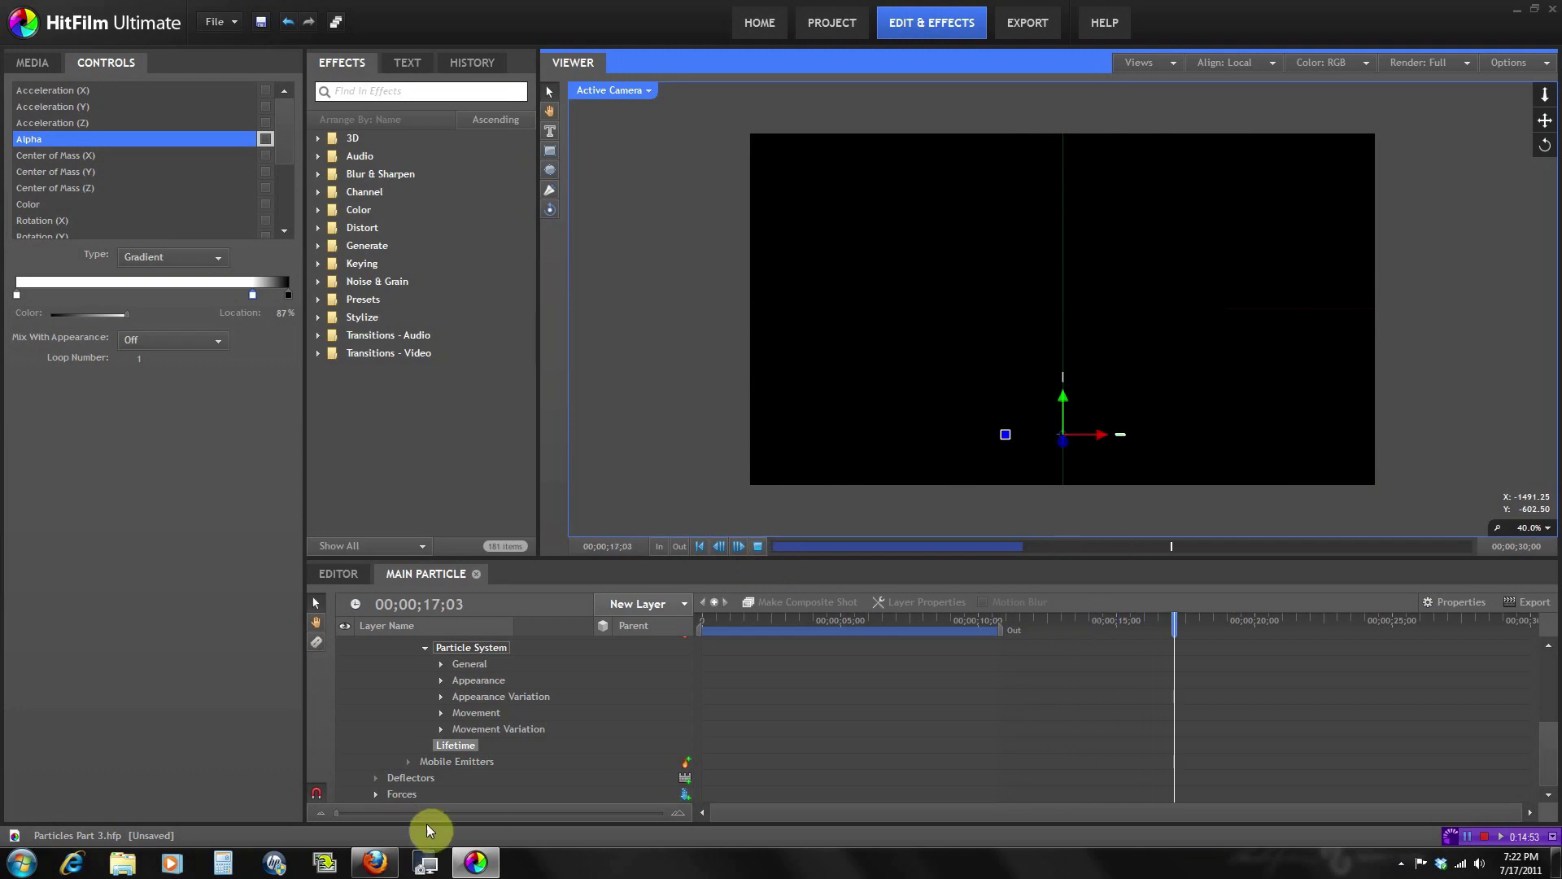
pyautogui.moveTo(374, 863)
pyautogui.click(401, 809)
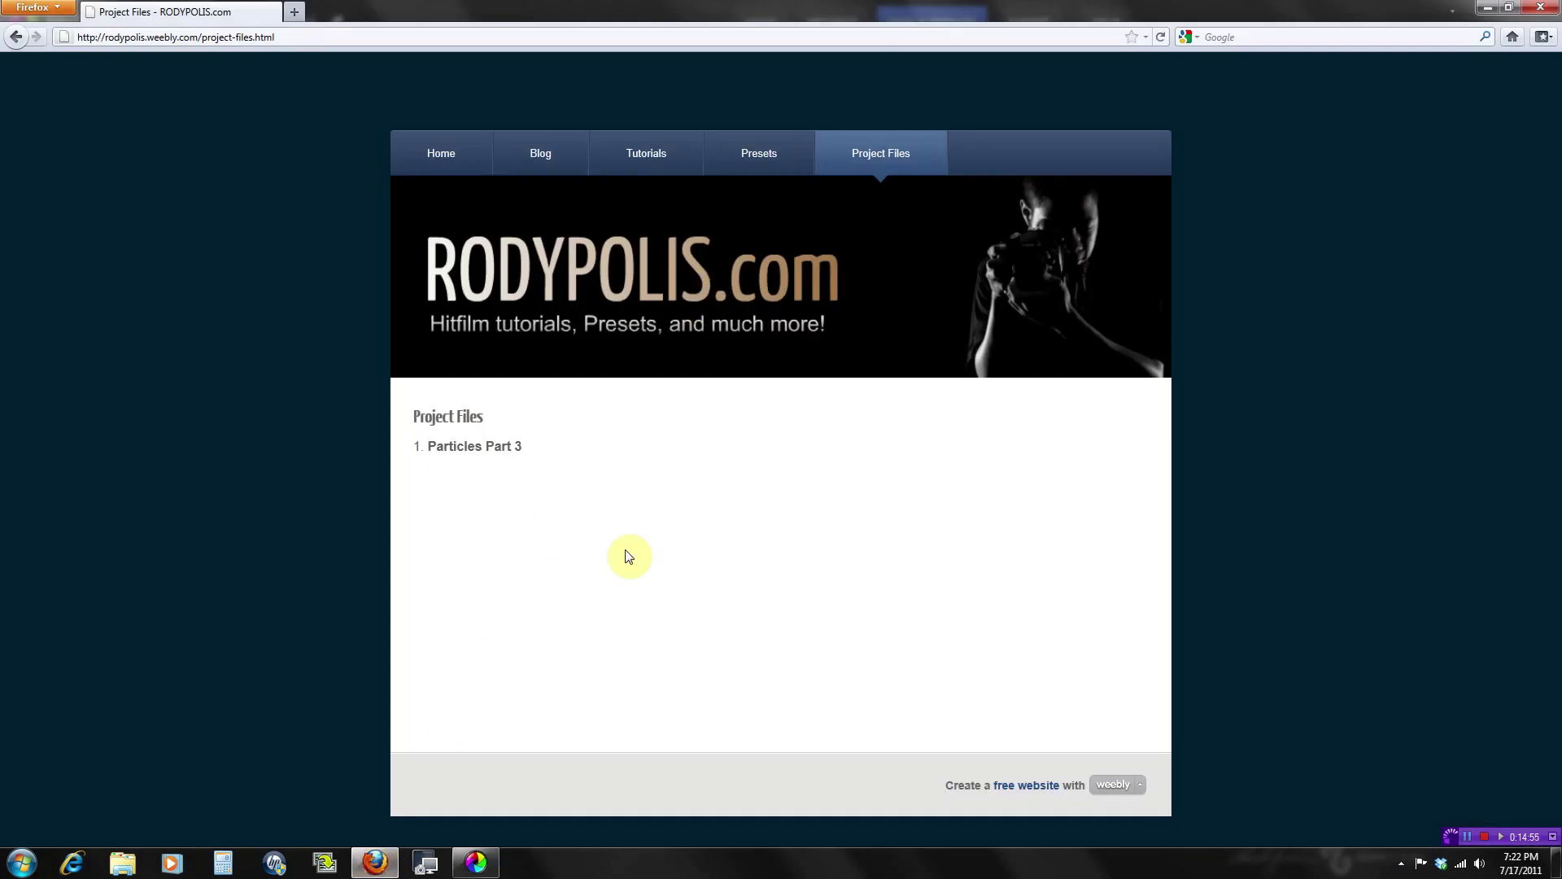
pyautogui.click(480, 866)
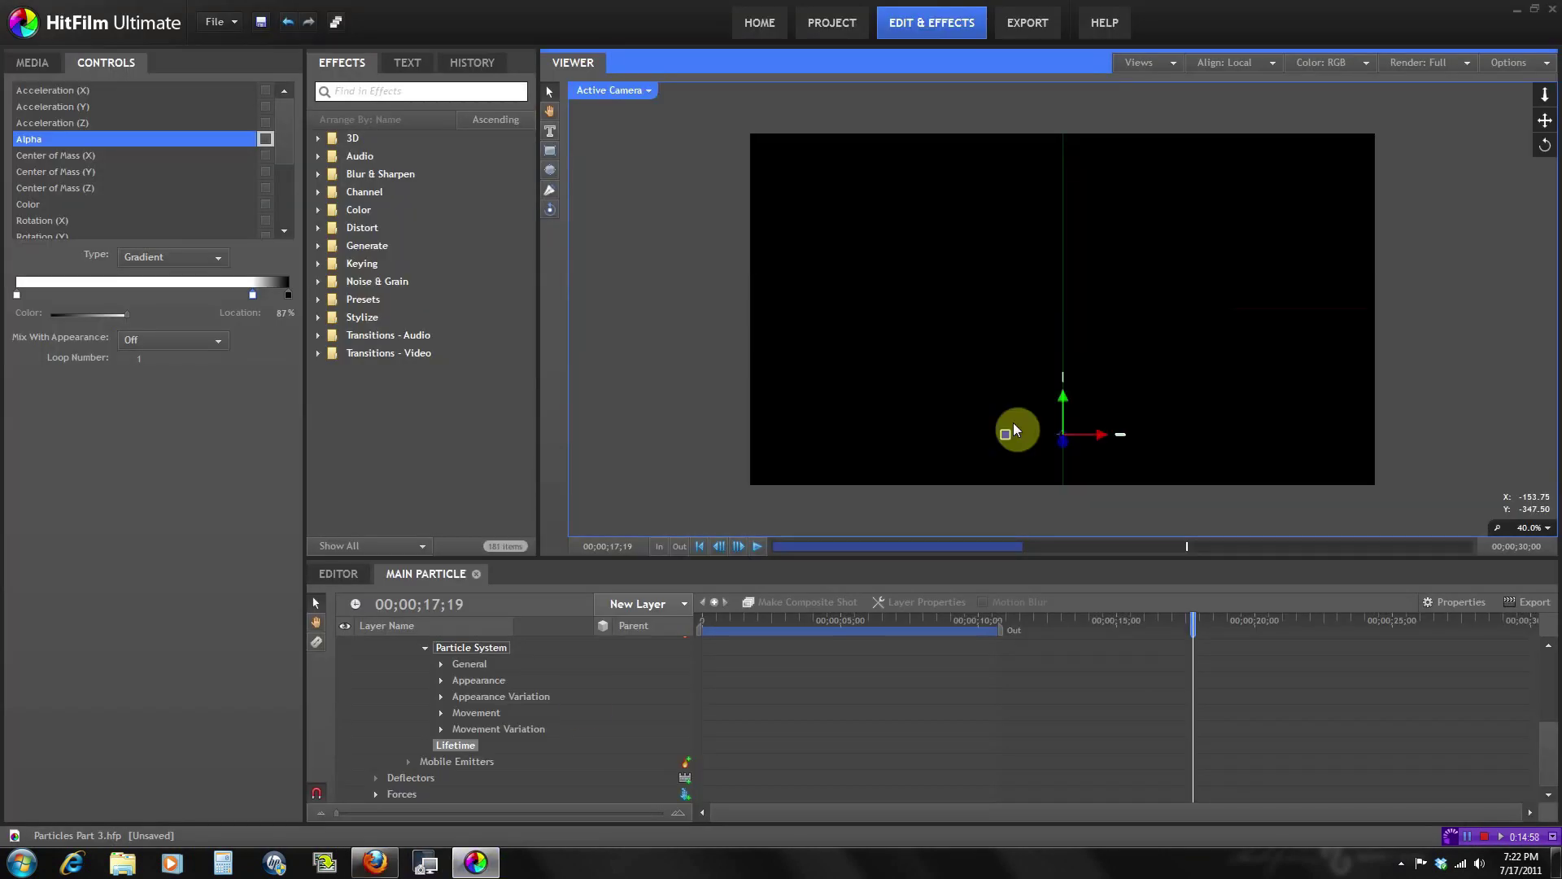